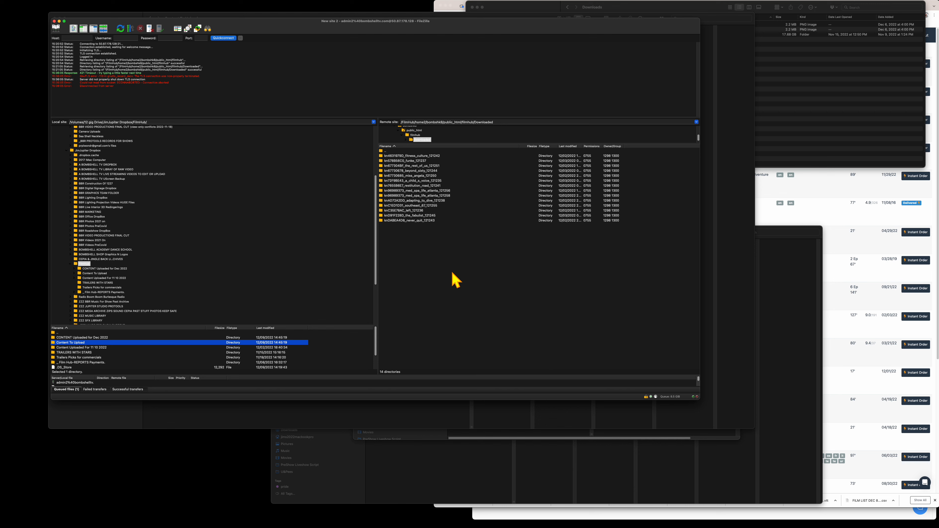
# - Select the knDABEA4D8_never_quit_121243 server folder, then close FileZilla
pyautogui.click(455, 280)
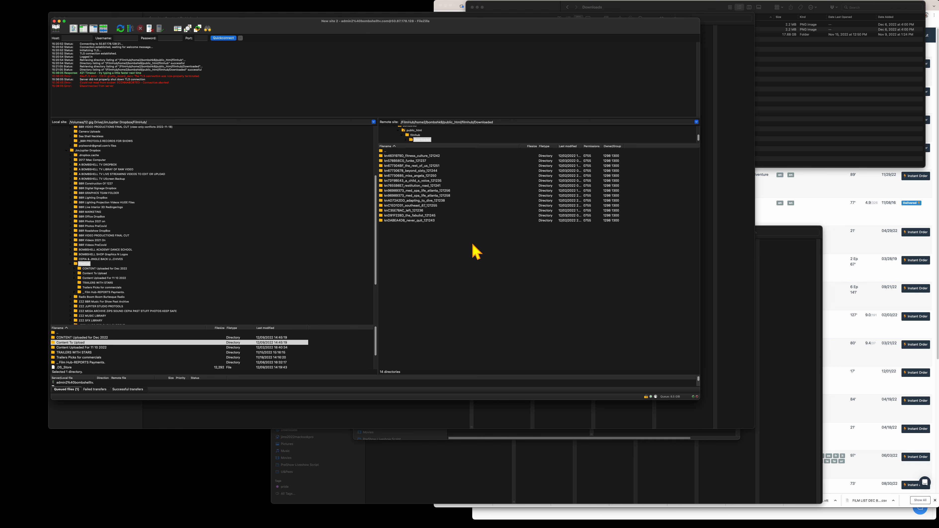
pyautogui.click(428, 221)
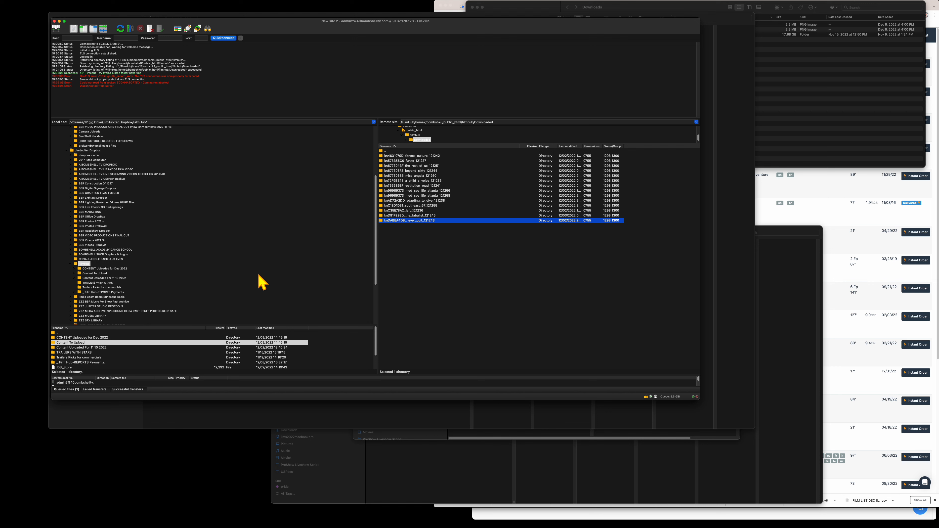
pyautogui.click(54, 22)
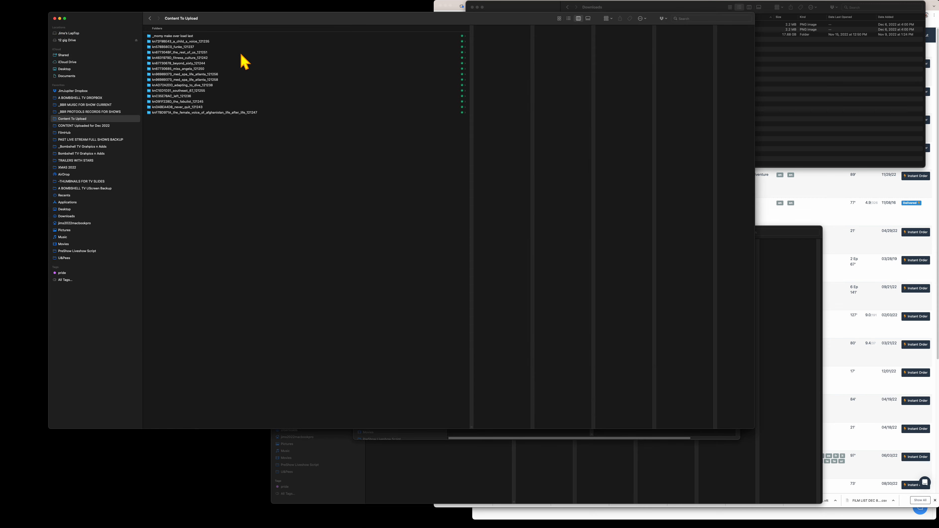
# - Return to the Content To Upload folder and shrink its window to a short strip at the top
pyautogui.click(151, 18)
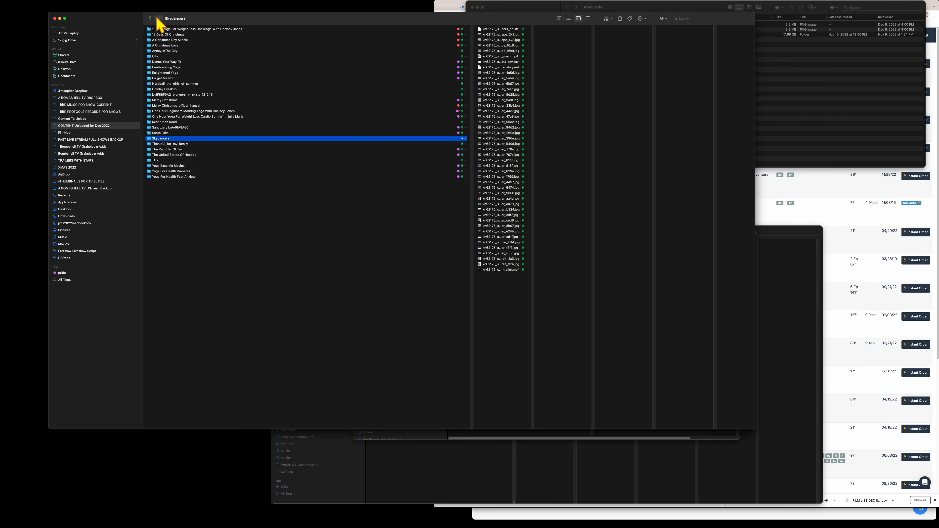
pyautogui.click(159, 19)
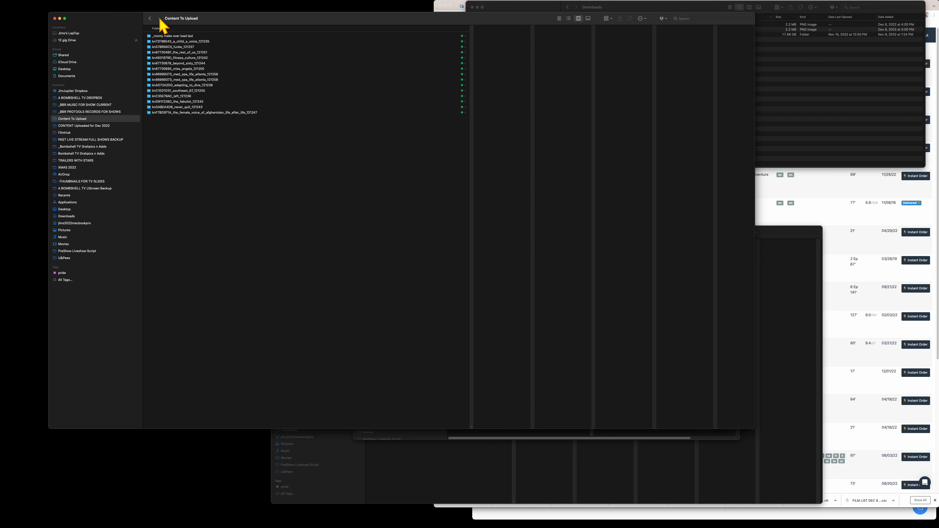
pyautogui.moveTo(216, 16); pyautogui.dragTo(196, 5)
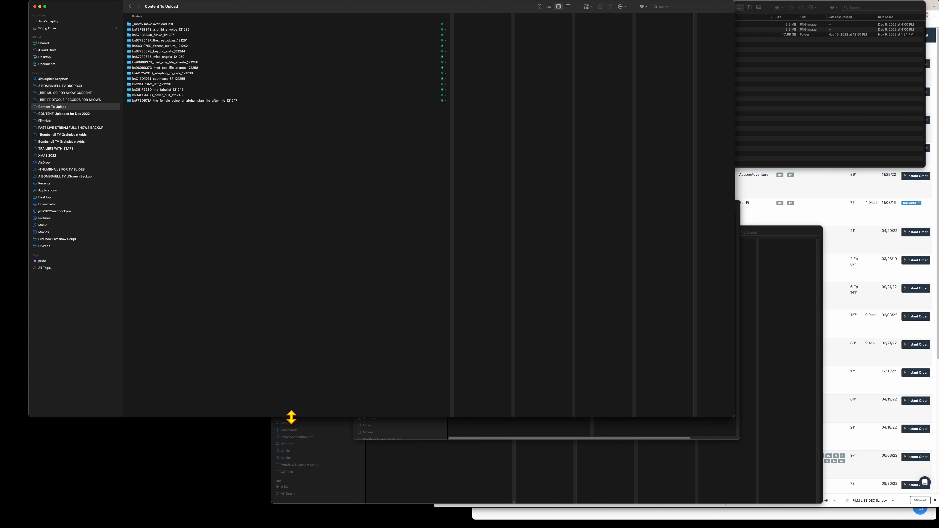
pyautogui.moveTo(291, 417); pyautogui.dragTo(282, 166)
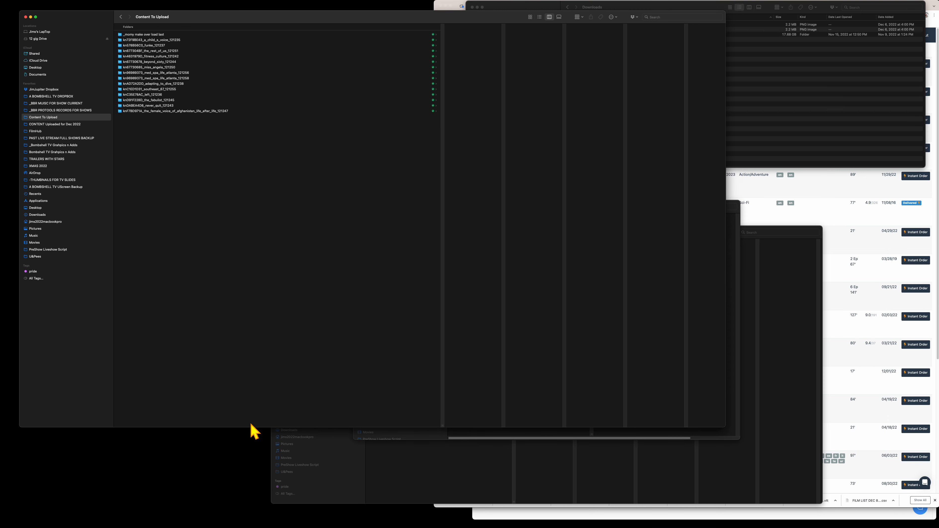
pyautogui.moveTo(249, 427); pyautogui.dragTo(249, 225)
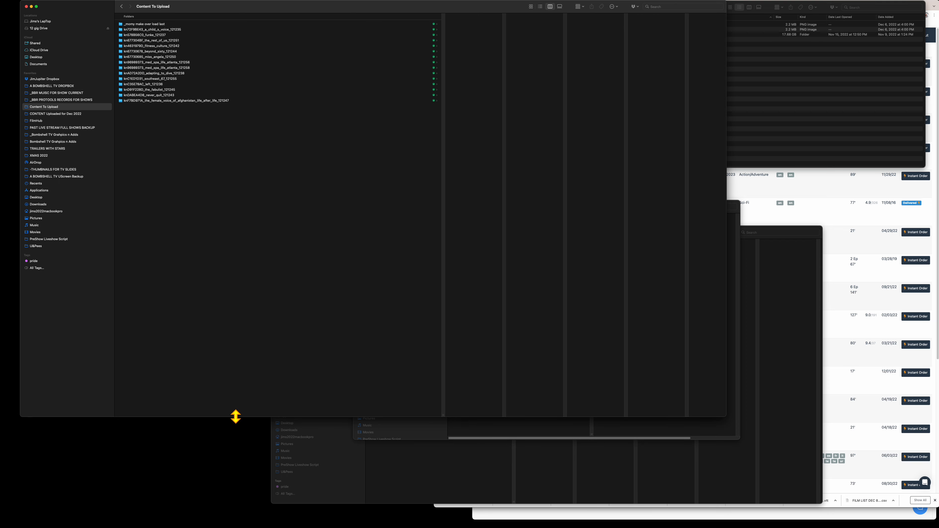
pyautogui.moveTo(236, 417); pyautogui.dragTo(241, 130)
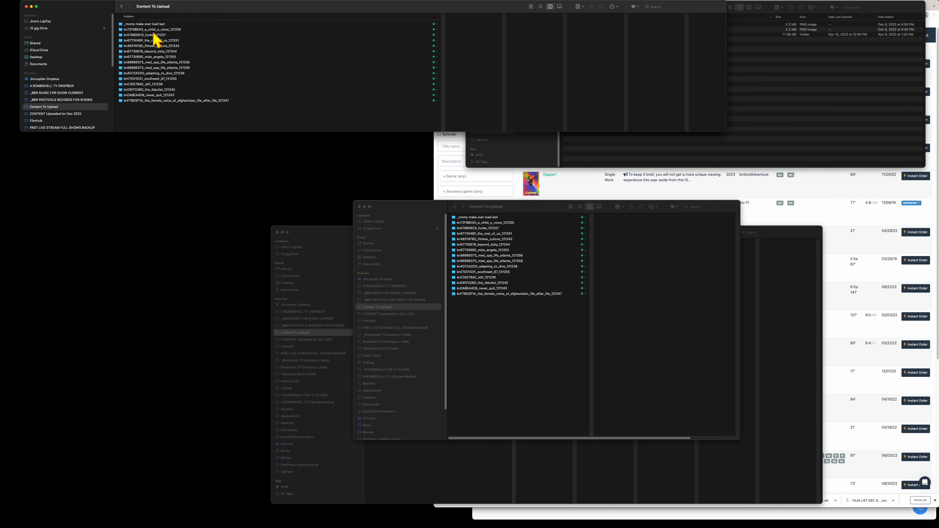
# - Open the kn72F9BE43_a_child_s_voice_121235 folder, enlarge the window, and inspect the metadata CSV
pyautogui.click(145, 31)
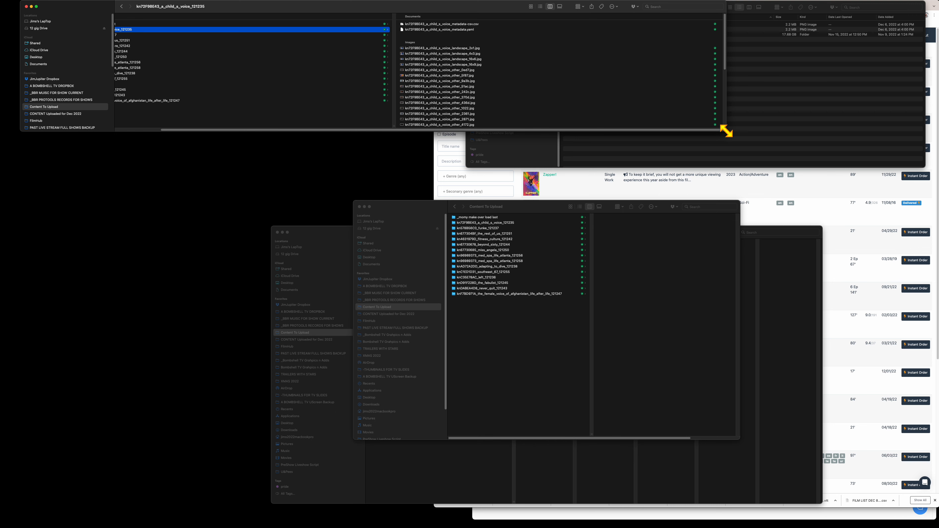
pyautogui.moveTo(723, 130); pyautogui.dragTo(727, 274)
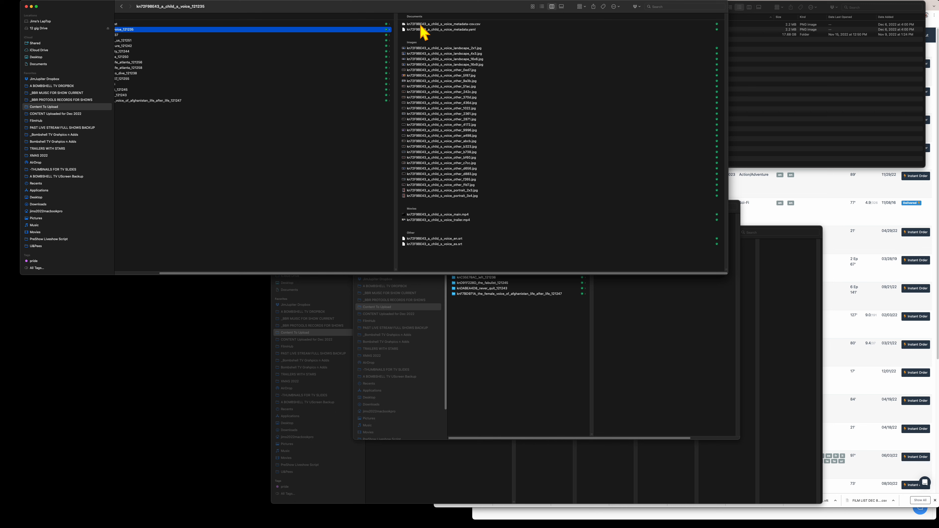
pyautogui.click(482, 24)
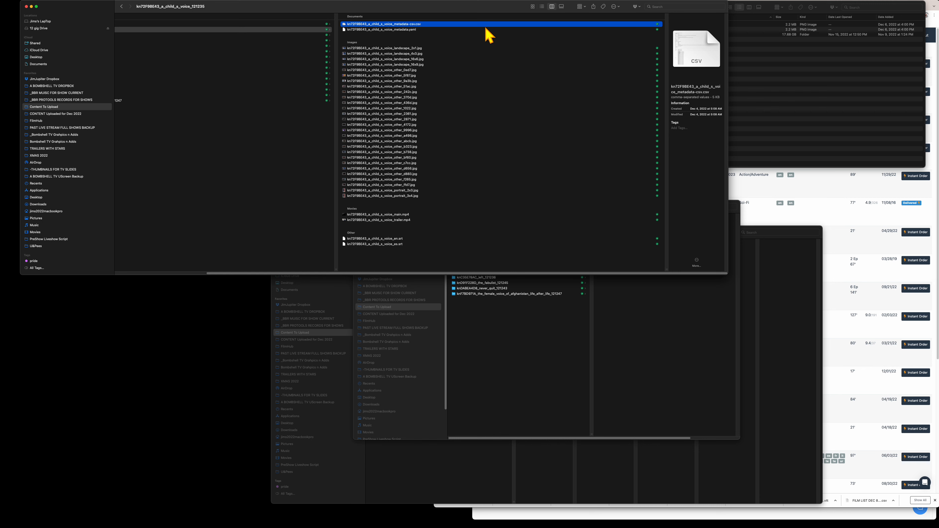
# - Open landscape_16x9.jpg in Preview and centre it on screen
pyautogui.click(425, 64)
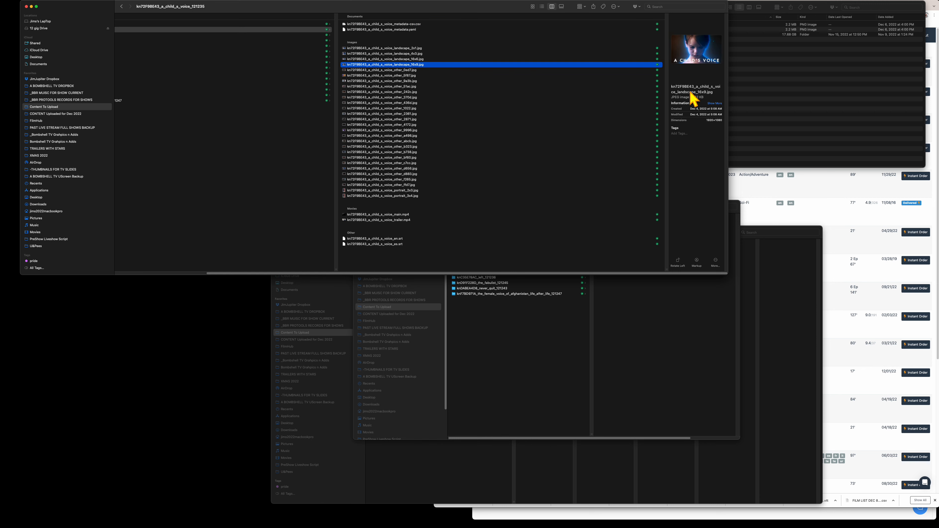
pyautogui.doubleClick(448, 65)
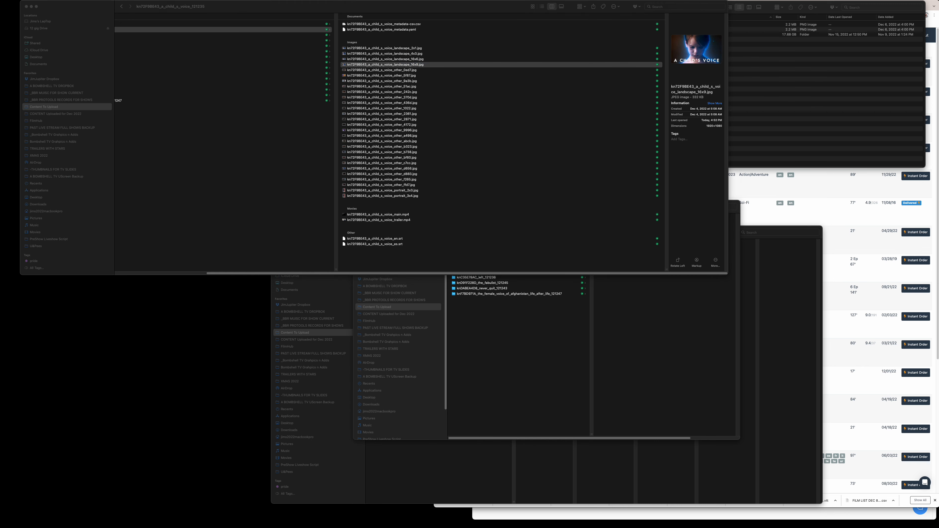
pyautogui.moveTo(146, 314); pyautogui.dragTo(341, 190)
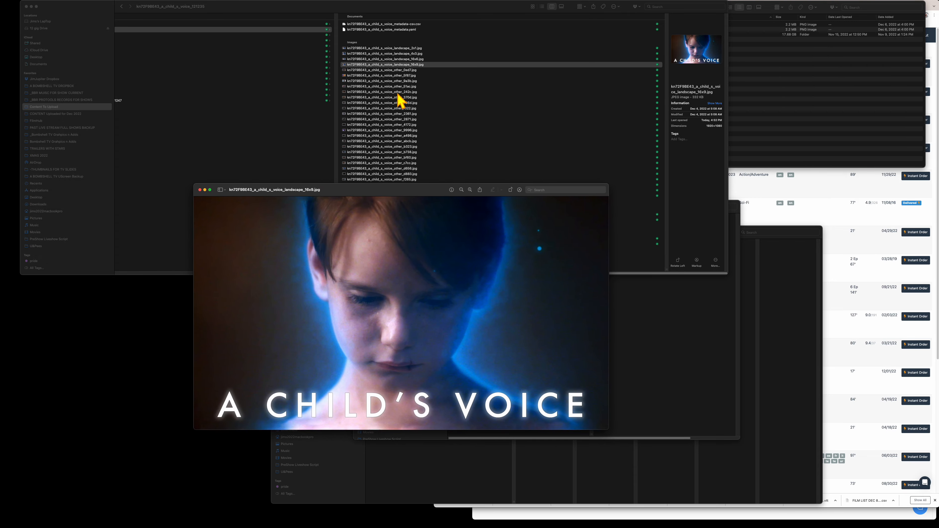
# - Open landscape_16x6.jpg, overlay it on the 16x9 artwork to compare, then close both images
pyautogui.click(428, 65)
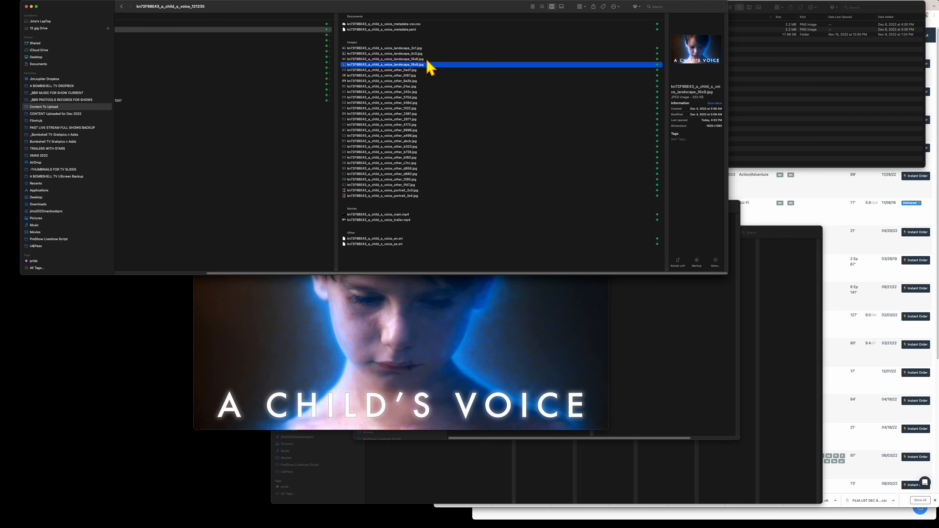
pyautogui.doubleClick(425, 59)
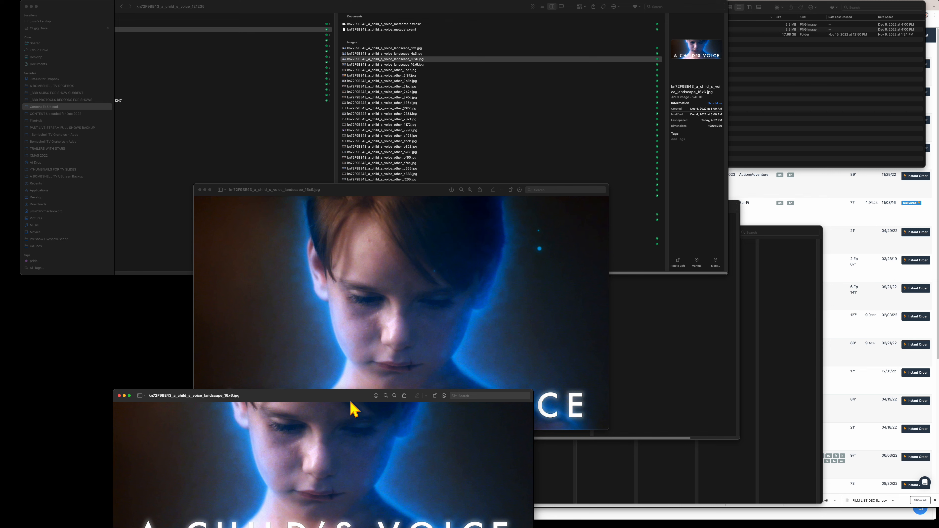
pyautogui.moveTo(350, 401); pyautogui.dragTo(657, 49)
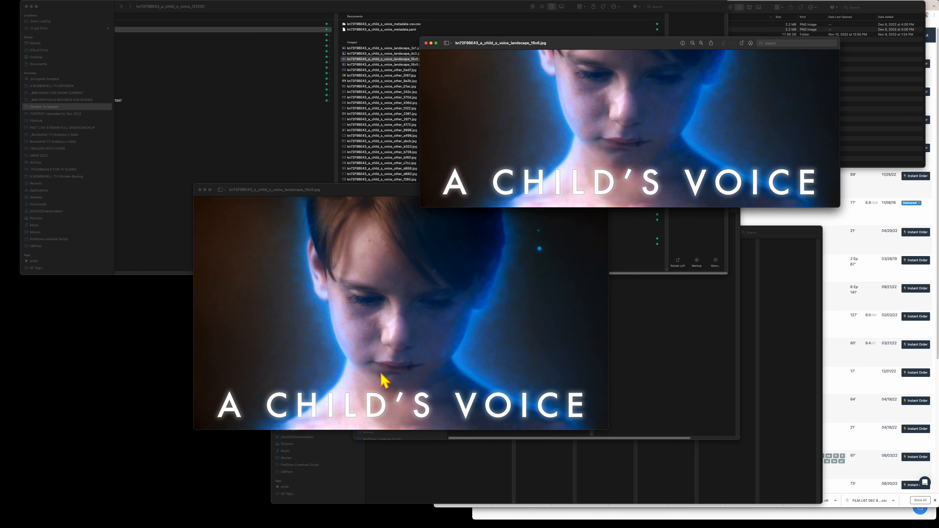
pyautogui.moveTo(574, 46); pyautogui.dragTo(600, 60)
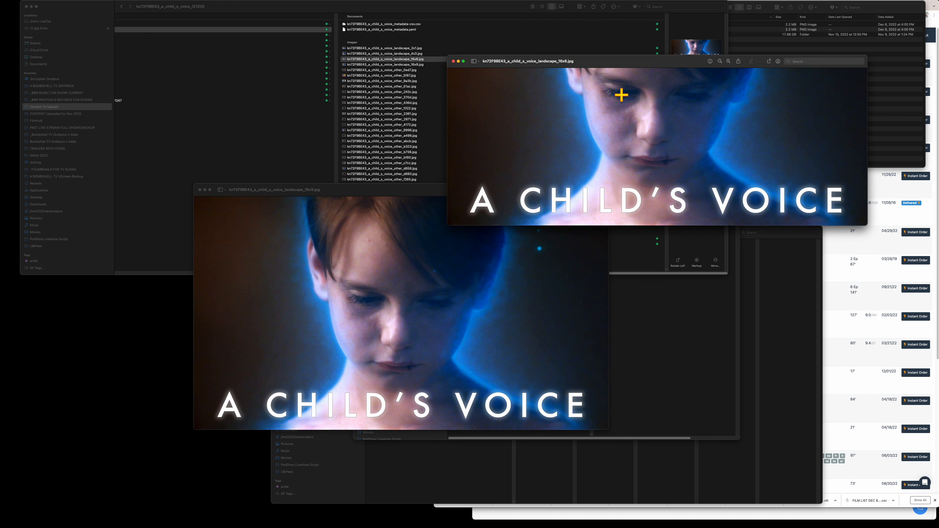
pyautogui.moveTo(603, 62); pyautogui.dragTo(562, 218)
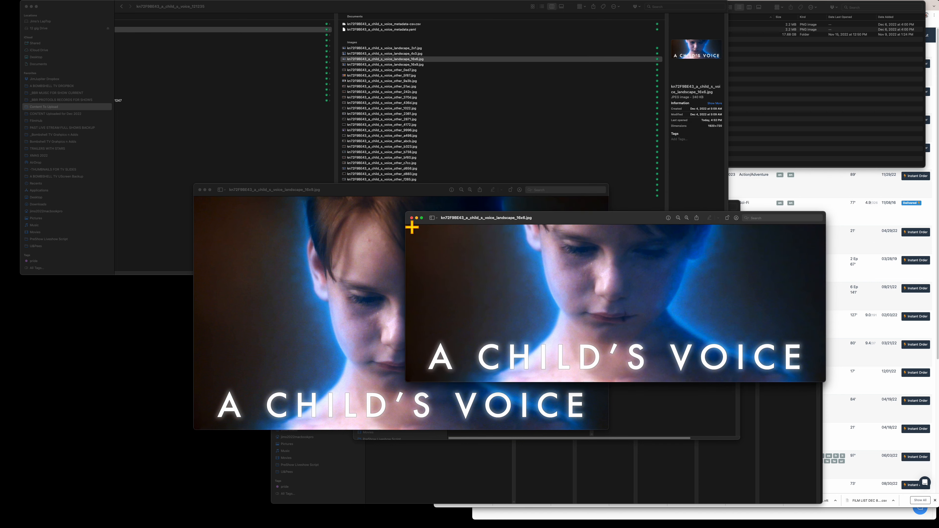
pyautogui.click(411, 219)
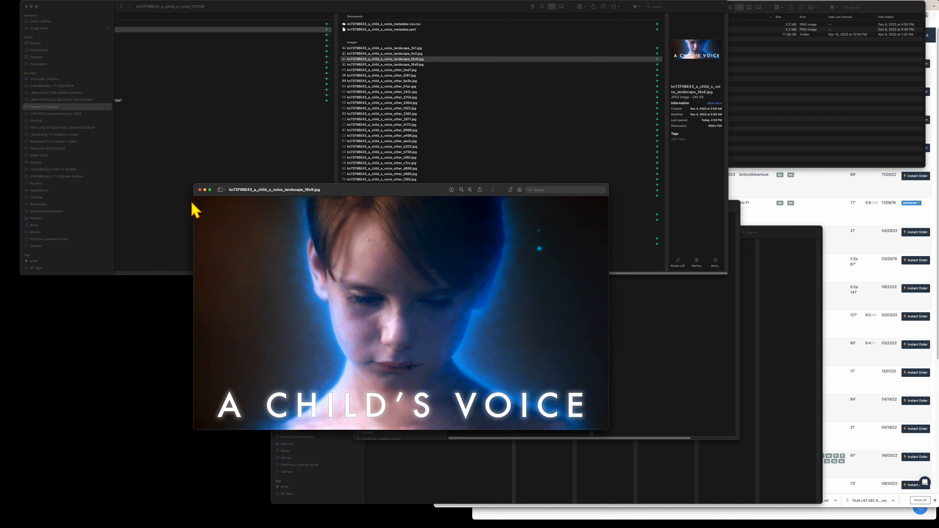
pyautogui.click(200, 189)
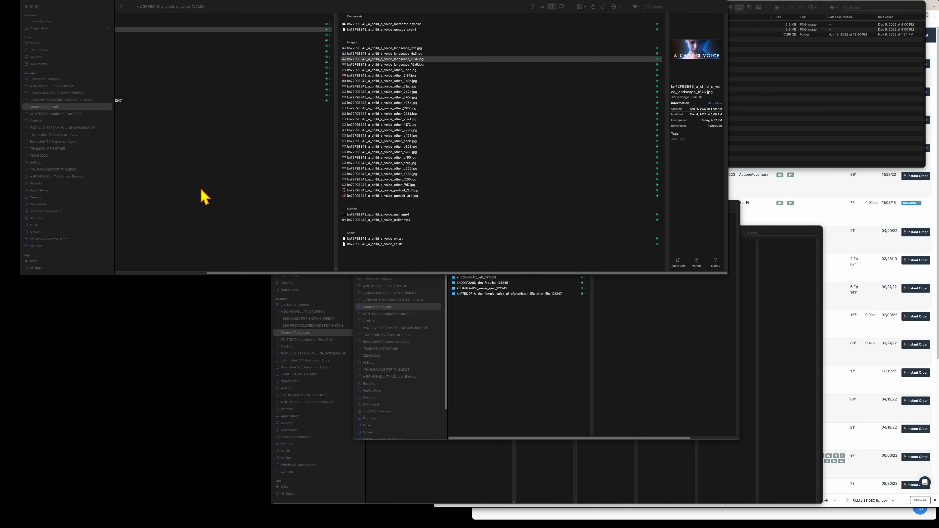
# - Move the Filmhub catalog aside and check the trailer and main.mp4 file sizes and lengths
pyautogui.click(494, 503)
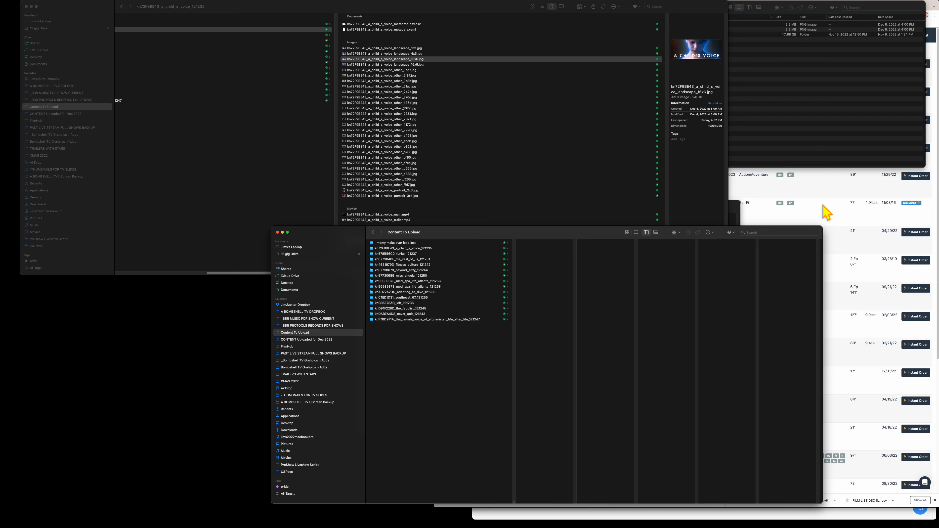
pyautogui.click(826, 211)
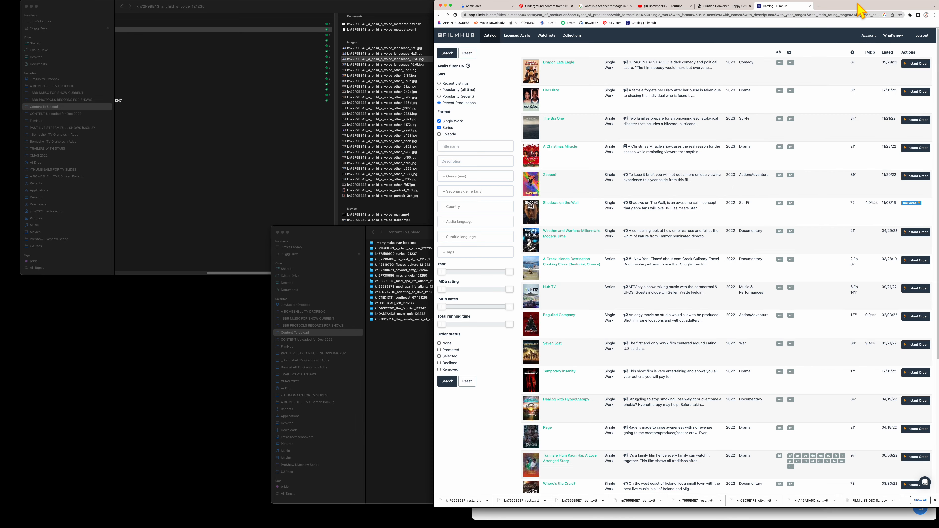
pyautogui.moveTo(859, 7); pyautogui.dragTo(477, 128)
pyautogui.click(281, 8)
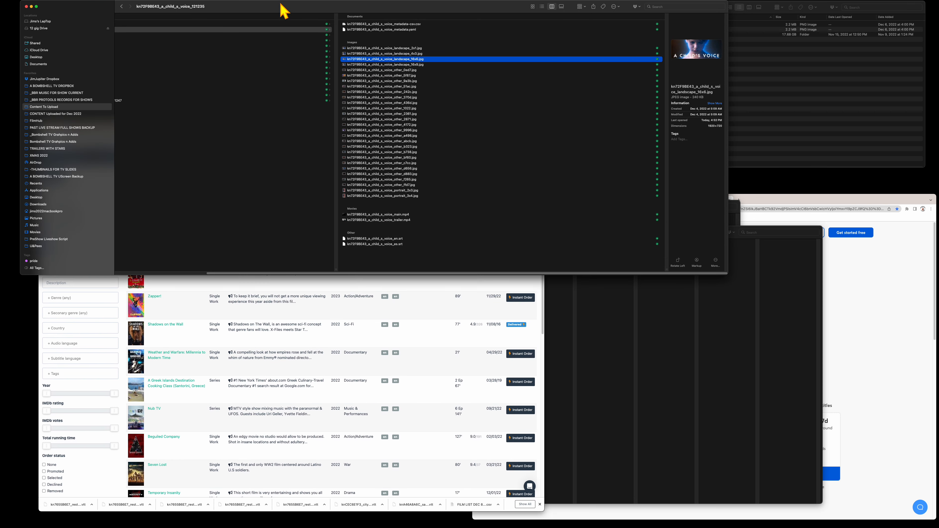
pyautogui.moveTo(290, 273); pyautogui.dragTo(148, 261)
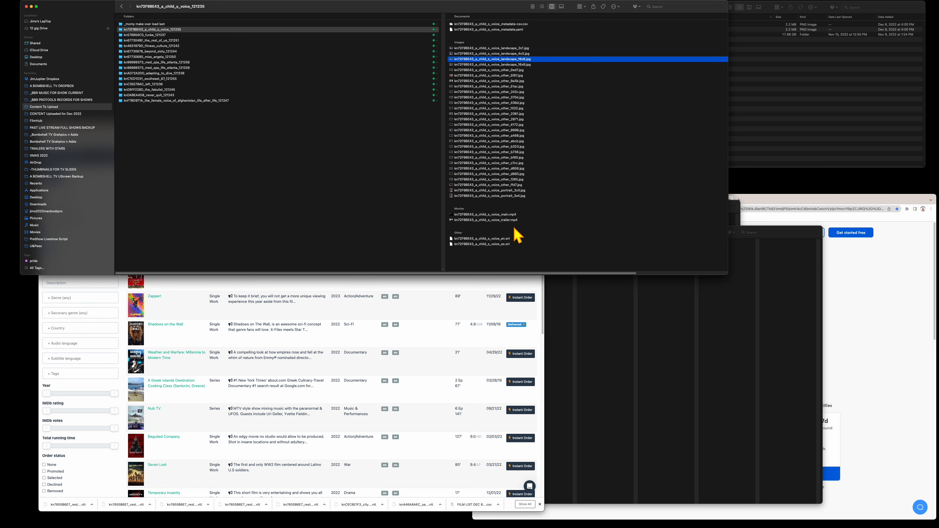
pyautogui.click(519, 219)
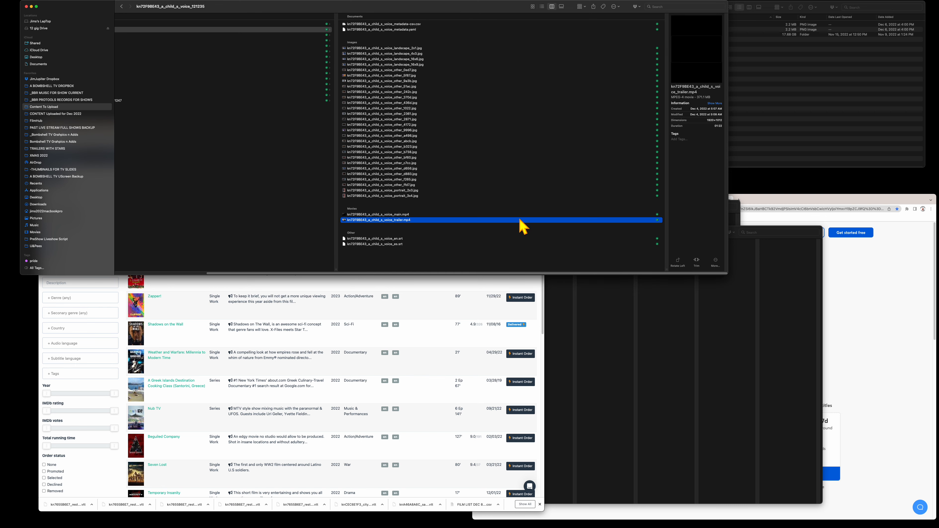
pyautogui.click(411, 215)
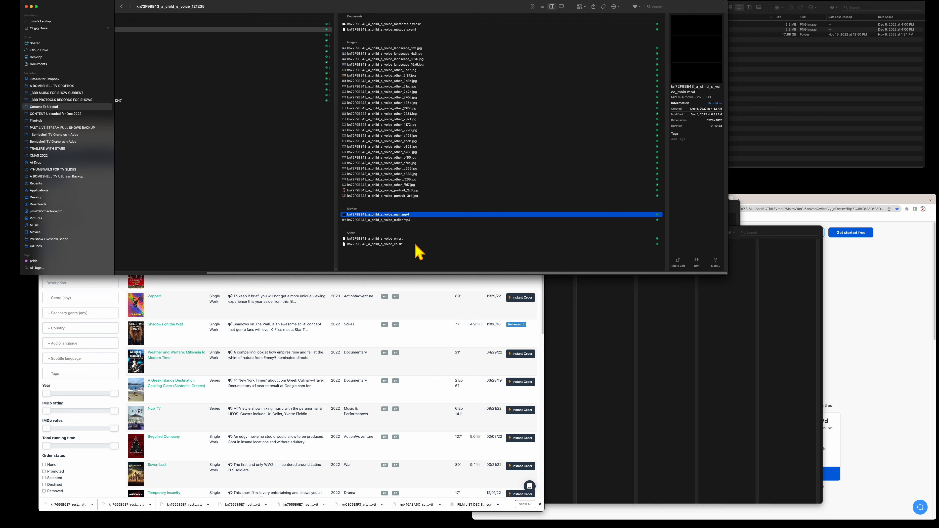
# - Move the Filmhub catalog up and switch to the uScreen admin Videos page
pyautogui.click(417, 337)
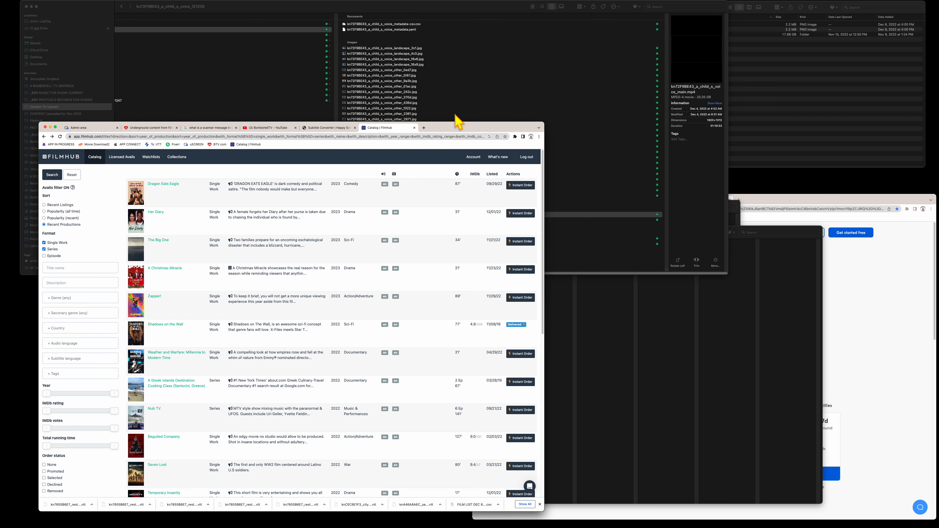
pyautogui.moveTo(441, 129); pyautogui.dragTo(435, 19)
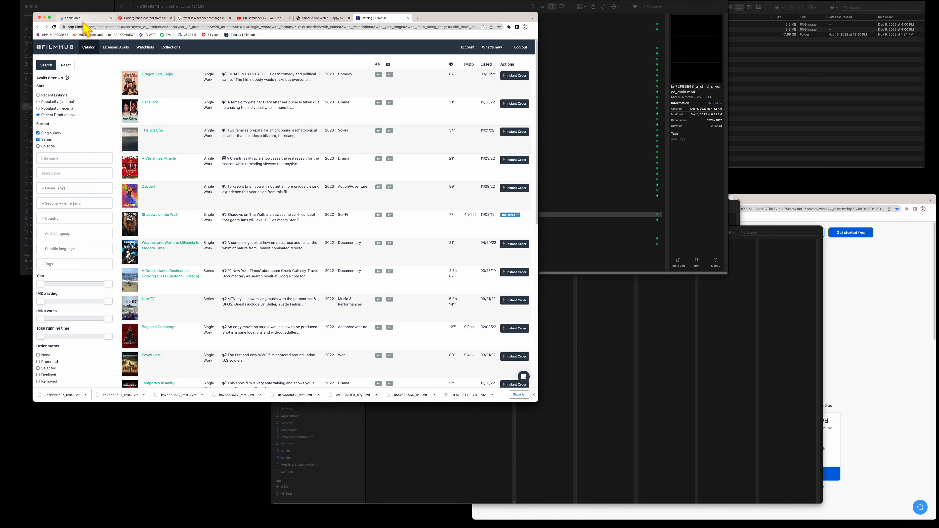
pyautogui.click(91, 20)
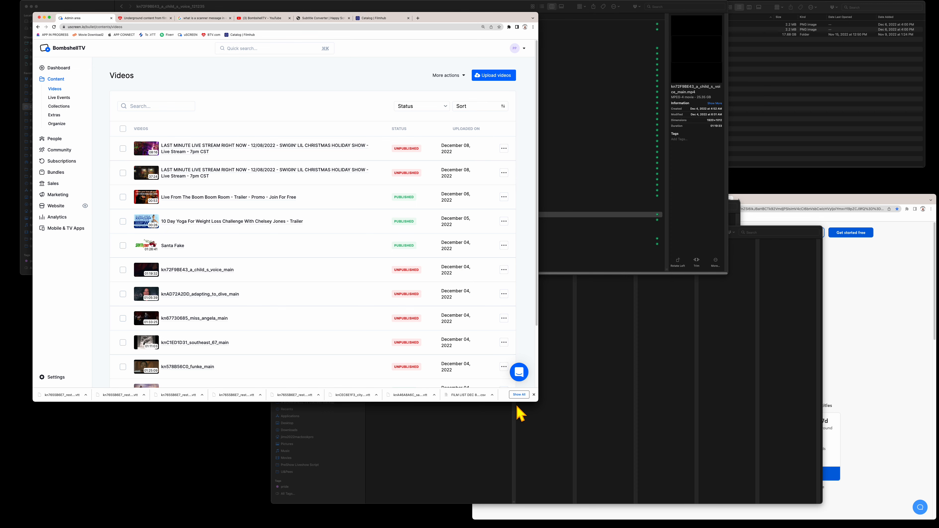
# - Resize and move the Chrome and Finder windows so uScreen, Finder and Happy Scribe sit side by side
pyautogui.moveTo(536, 400); pyautogui.dragTo(499, 369)
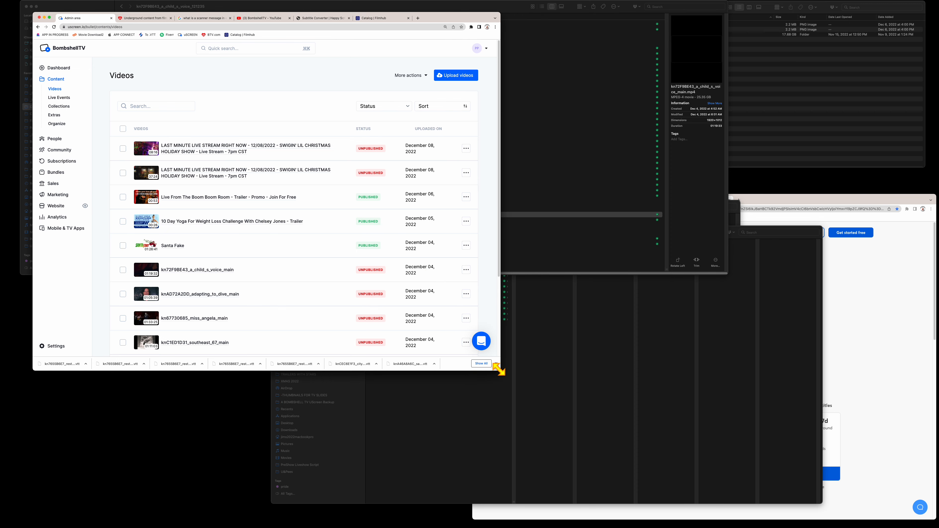
pyautogui.moveTo(445, 22); pyautogui.dragTo(419, 176)
pyautogui.click(255, 107)
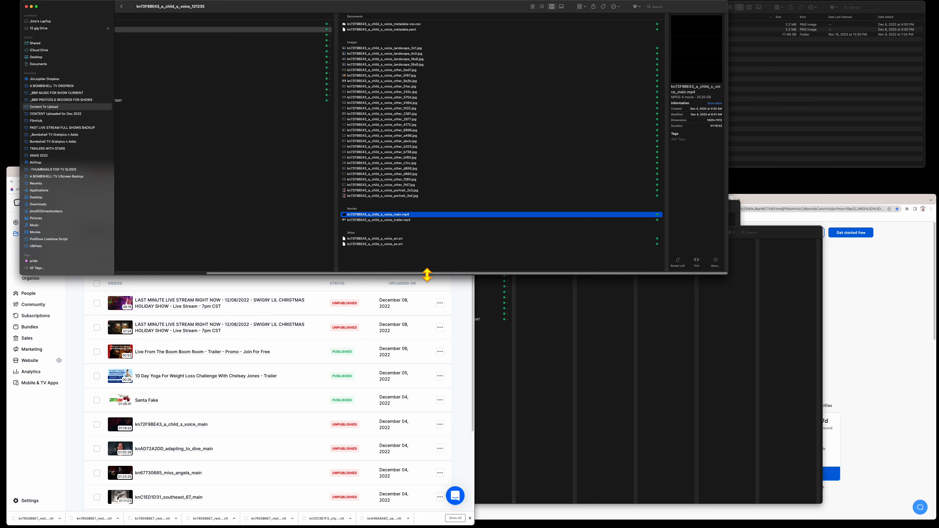
pyautogui.moveTo(427, 275); pyautogui.dragTo(406, 167)
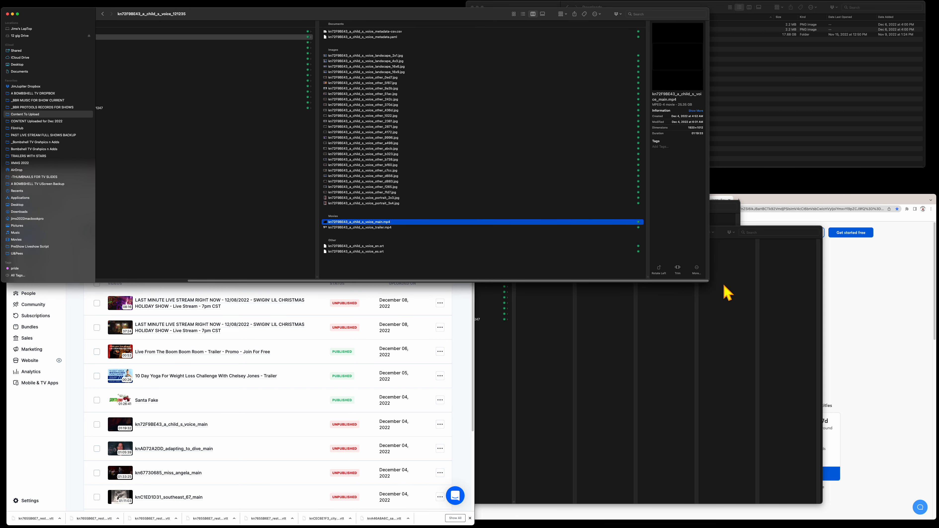
pyautogui.moveTo(692, 280); pyautogui.dragTo(663, 200)
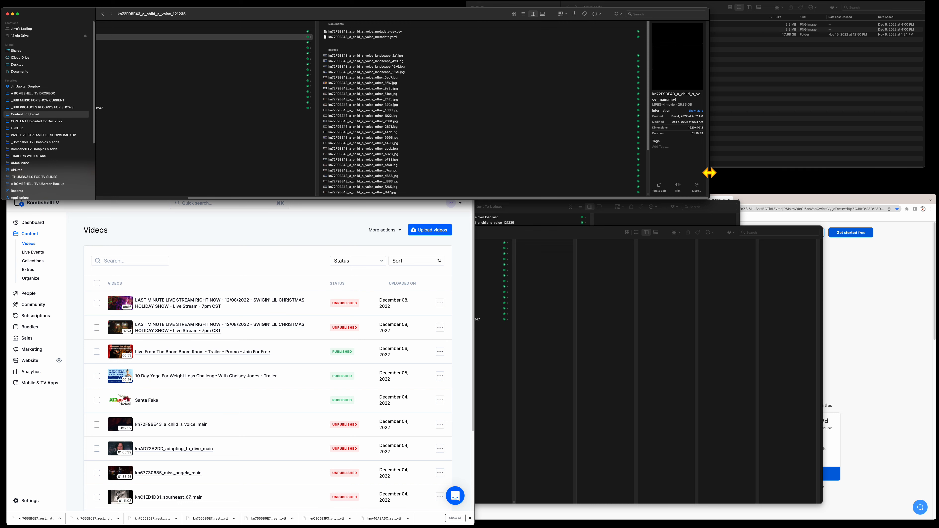
pyautogui.moveTo(709, 172); pyautogui.dragTo(455, 159)
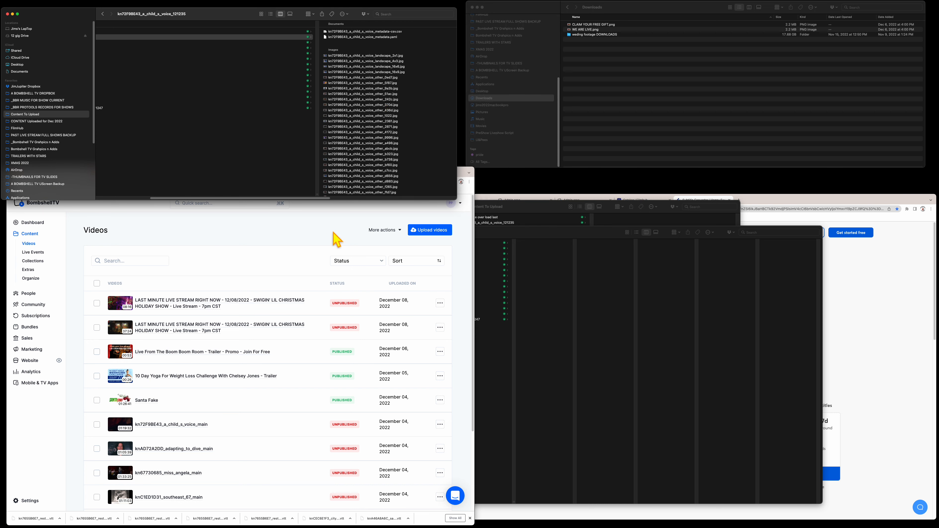
pyautogui.click(352, 244)
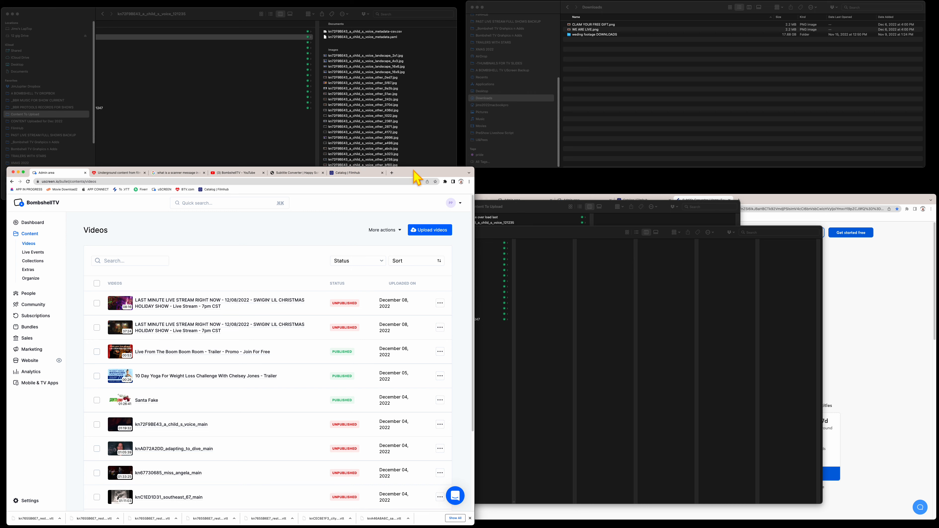
pyautogui.moveTo(405, 166); pyautogui.dragTo(404, 199)
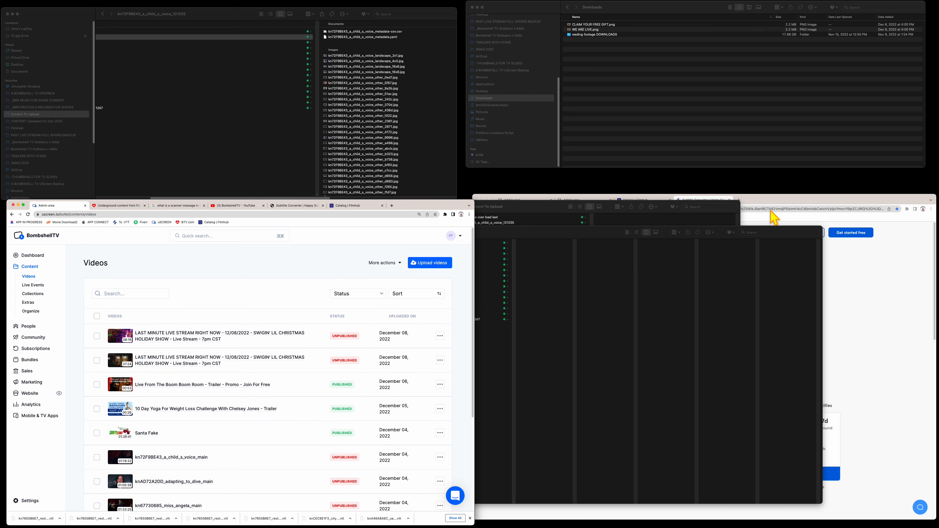
pyautogui.moveTo(775, 198); pyautogui.dragTo(775, 183)
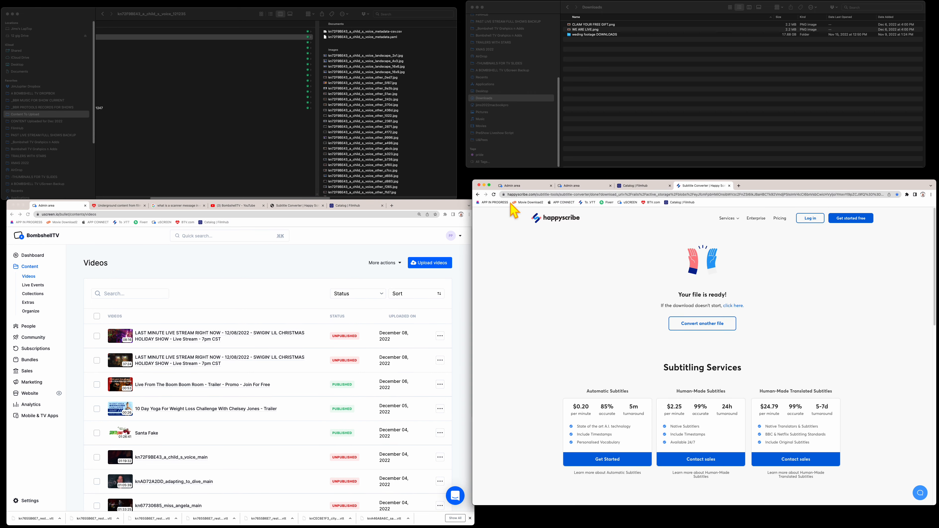
# - Narrow and reposition the uScreen and Happy Scribe browser windows side by side
pyautogui.click(421, 206)
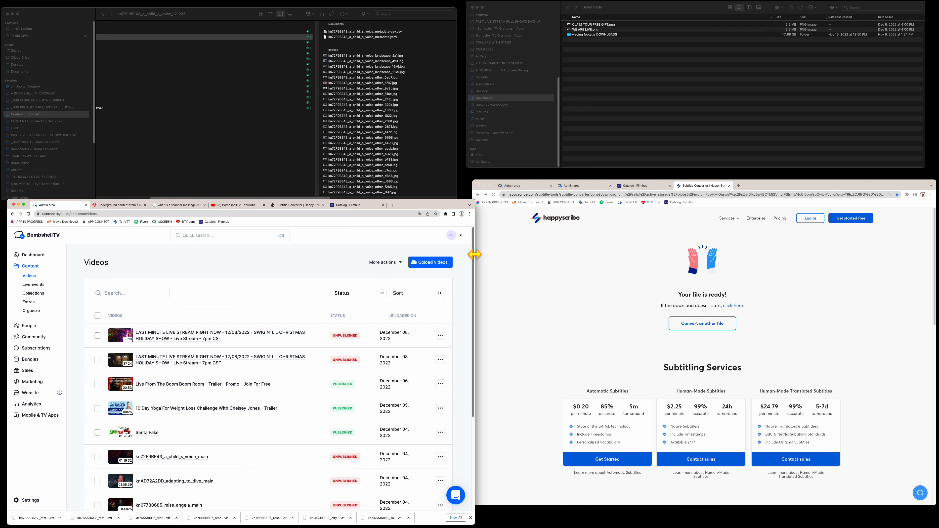
pyautogui.moveTo(474, 254); pyautogui.dragTo(451, 254)
pyautogui.moveTo(415, 203); pyautogui.dragTo(420, 194)
pyautogui.click(771, 185)
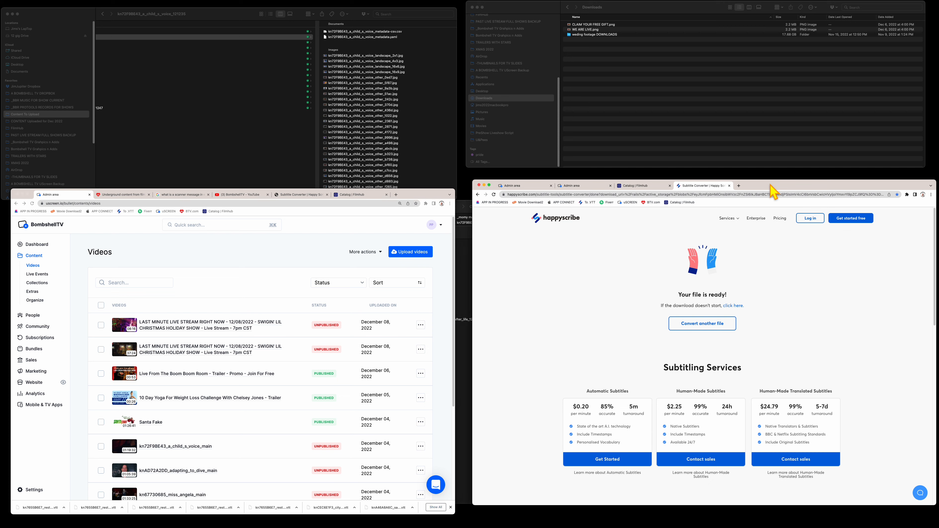
pyautogui.moveTo(771, 185); pyautogui.dragTo(760, 196)
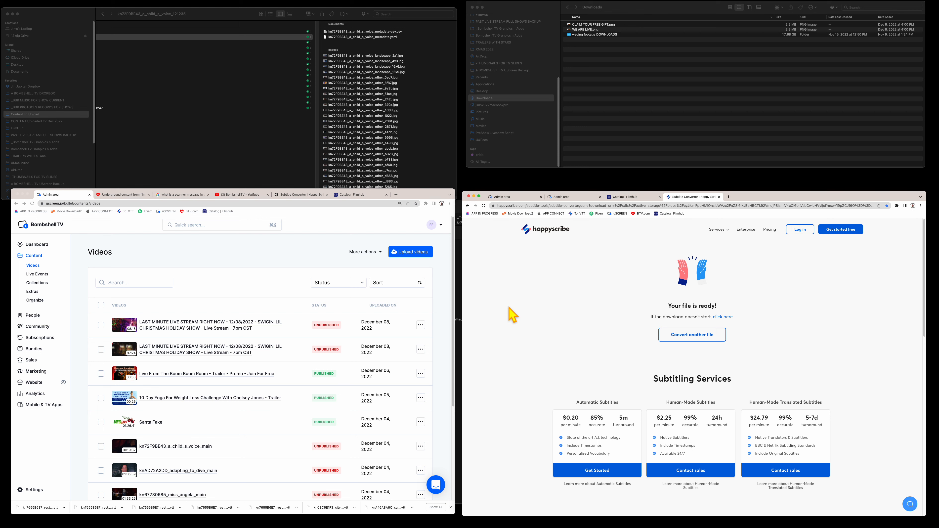
pyautogui.click(417, 191)
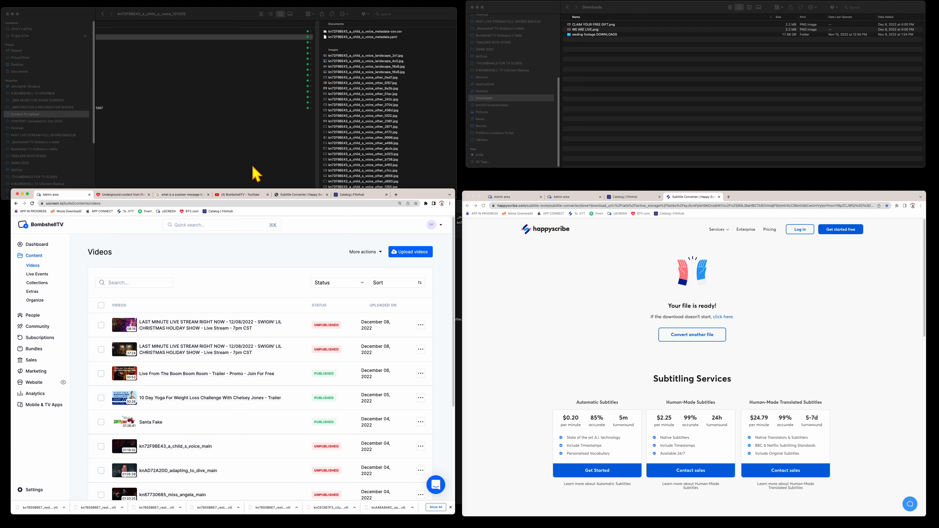
# - Return Finder to the Content To Upload folder list and shorten its window
pyautogui.click(256, 174)
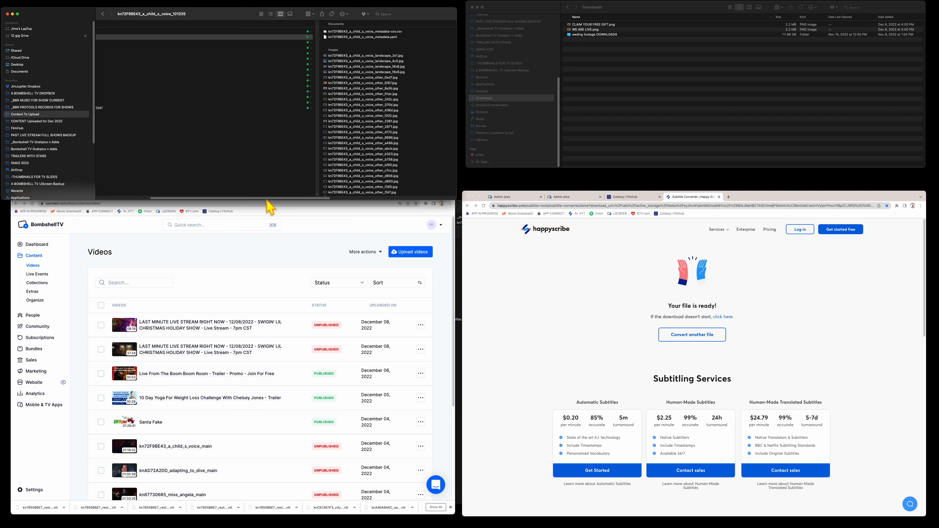
pyautogui.moveTo(265, 199); pyautogui.dragTo(264, 185)
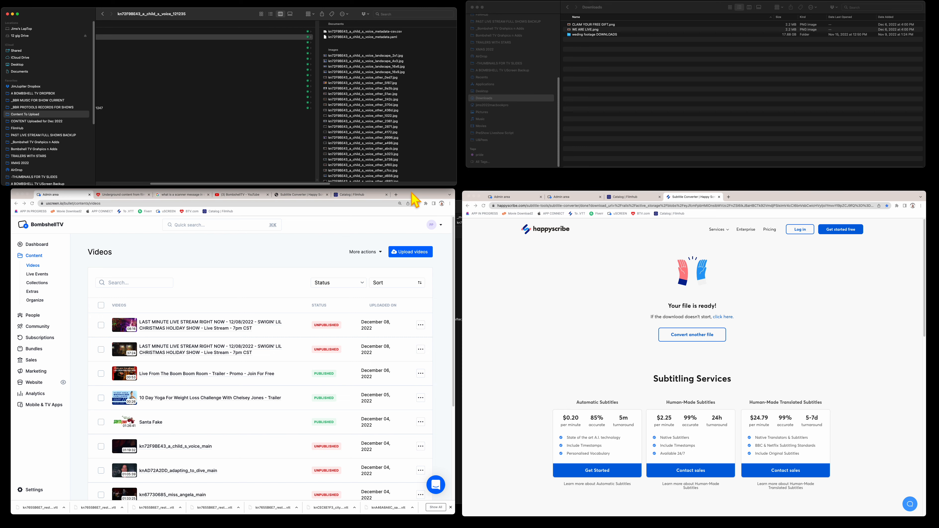
pyautogui.click(268, 163)
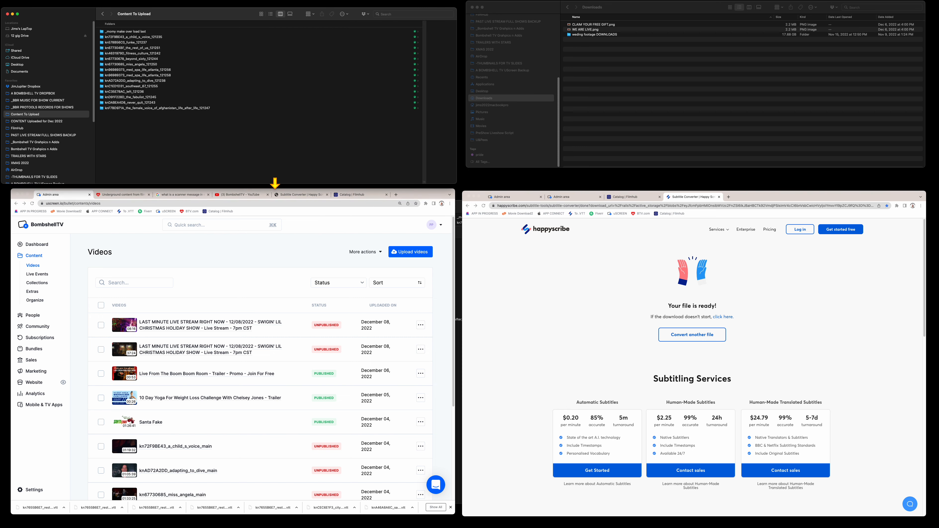
pyautogui.moveTo(273, 185); pyautogui.dragTo(274, 155)
# - Realign the uScreen and Happy Scribe windows and bring up the Upload videos dialog
pyautogui.moveTo(433, 192); pyautogui.dragTo(428, 167)
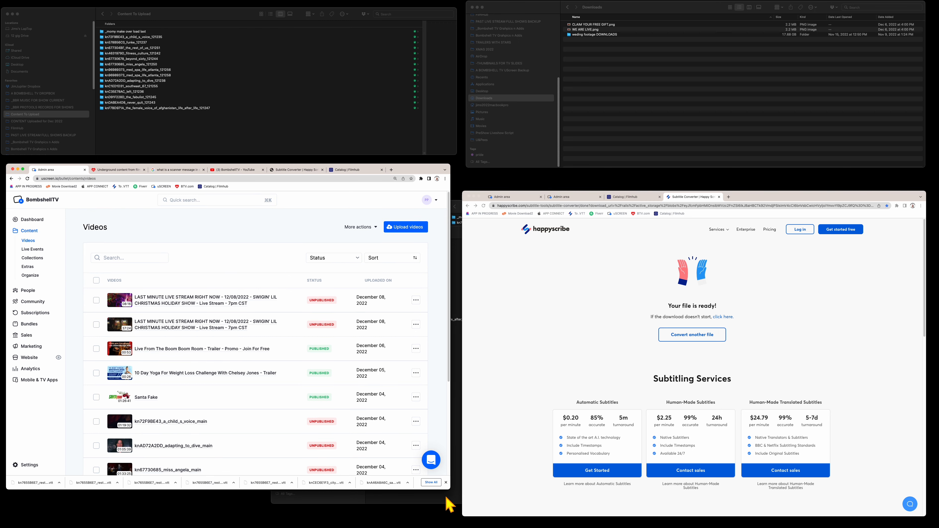
pyautogui.moveTo(448, 488); pyautogui.dragTo(456, 501)
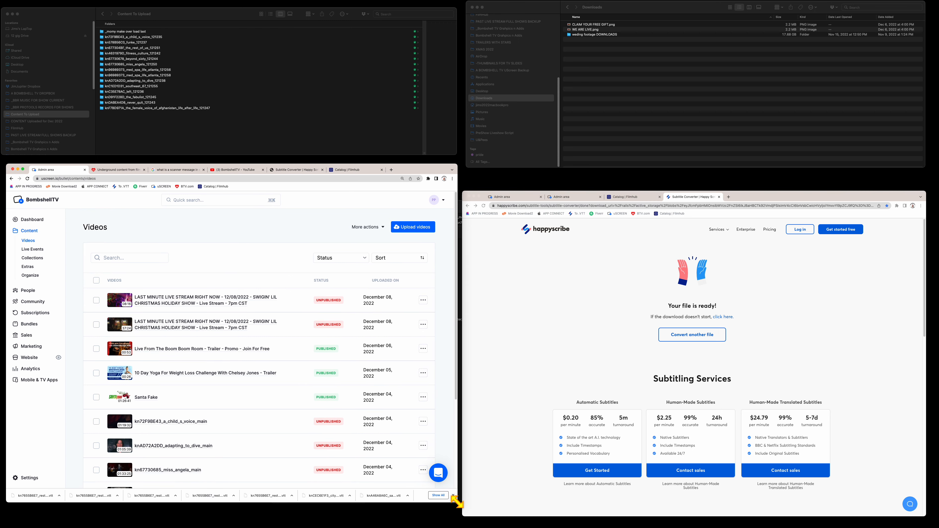
pyautogui.moveTo(776, 198); pyautogui.dragTo(778, 178)
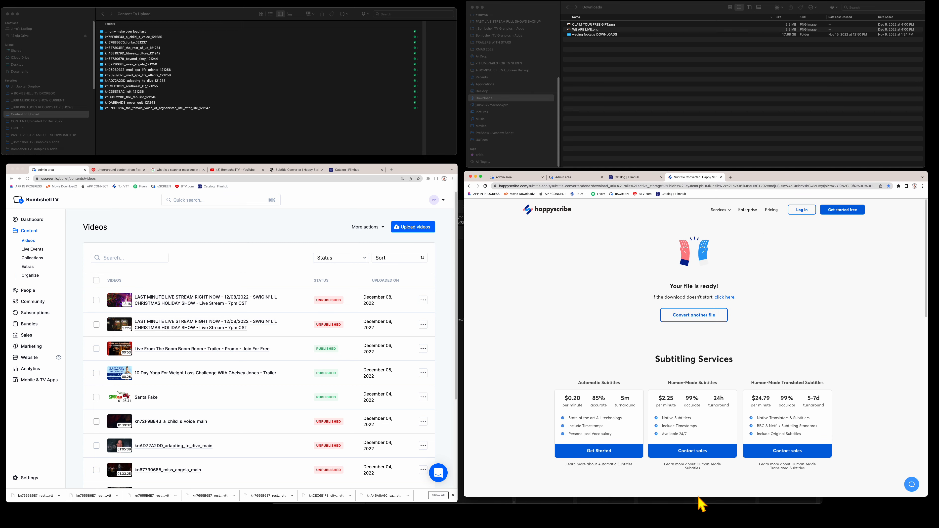
pyautogui.moveTo(697, 497); pyautogui.dragTo(696, 507)
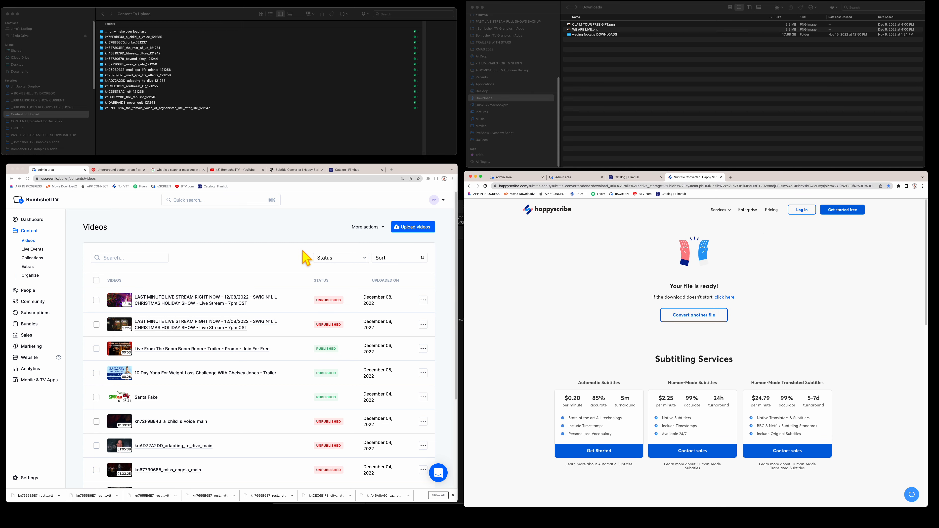
pyautogui.click(294, 253)
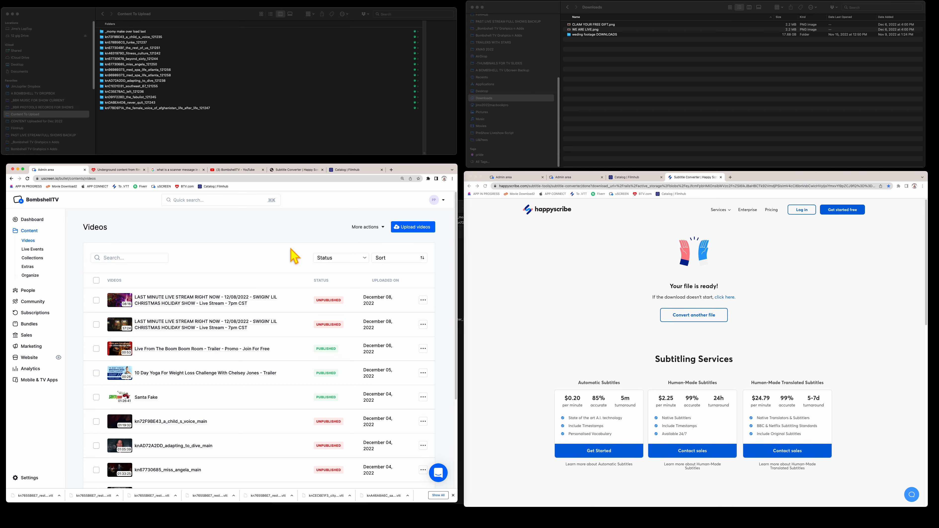
pyautogui.click(413, 227)
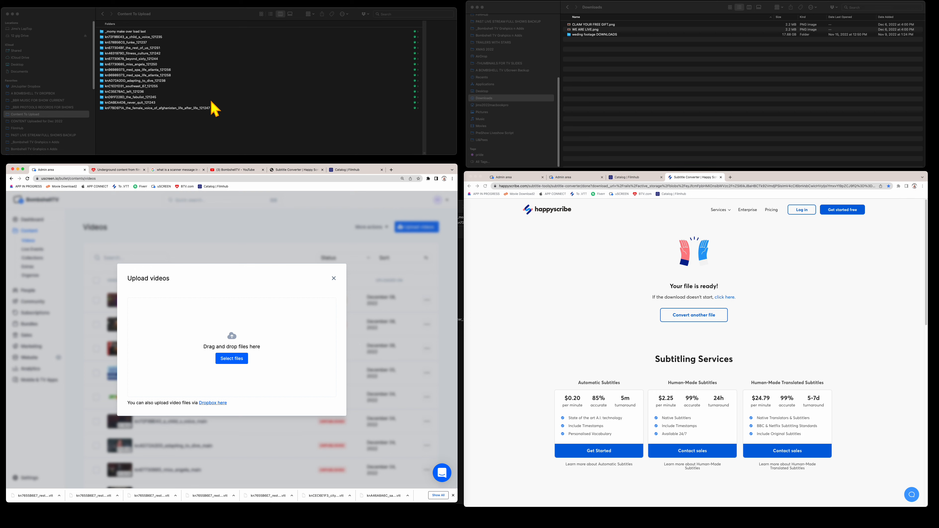
# - Select the kn72F9BE43 main.mp4 and trailer.mp4 files and drag them toward uScreen's upload zone
pyautogui.click(170, 37)
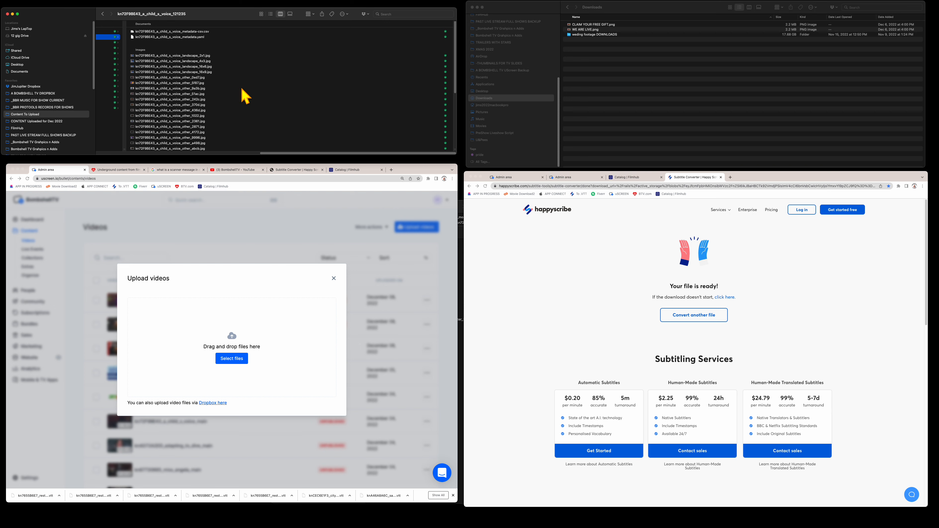
pyautogui.scroll(-5, 244, 96)
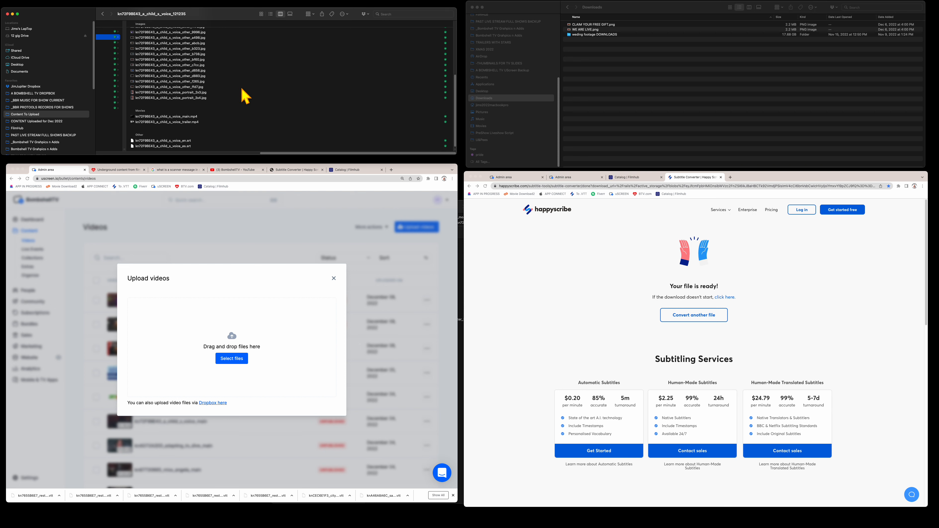
pyautogui.click(192, 116)
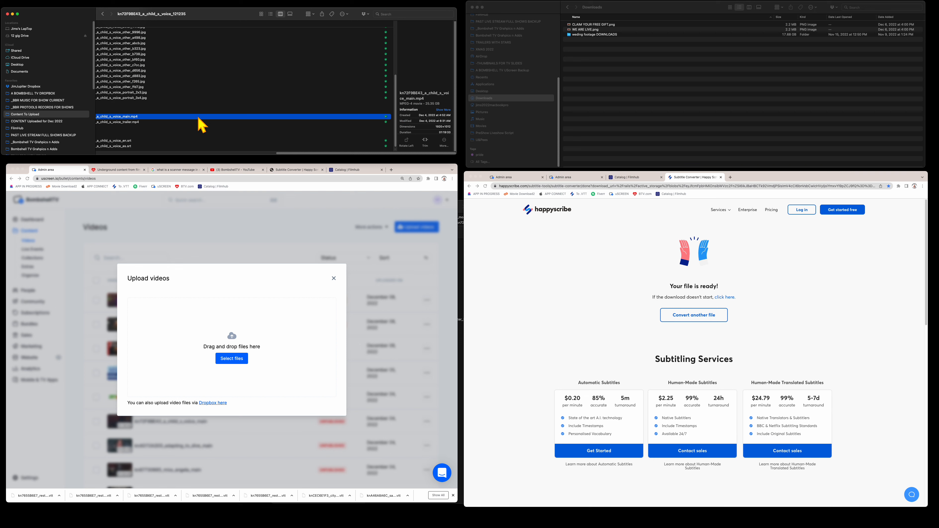
pyautogui.keyDown('shift'); pyautogui.click(142, 122); pyautogui.keyUp('shift')
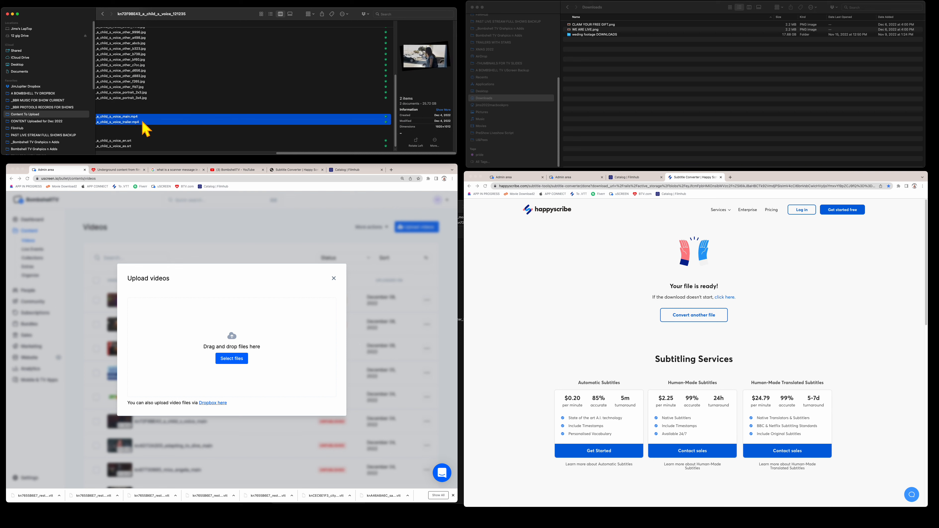
pyautogui.moveTo(143, 121); pyautogui.dragTo(216, 126)
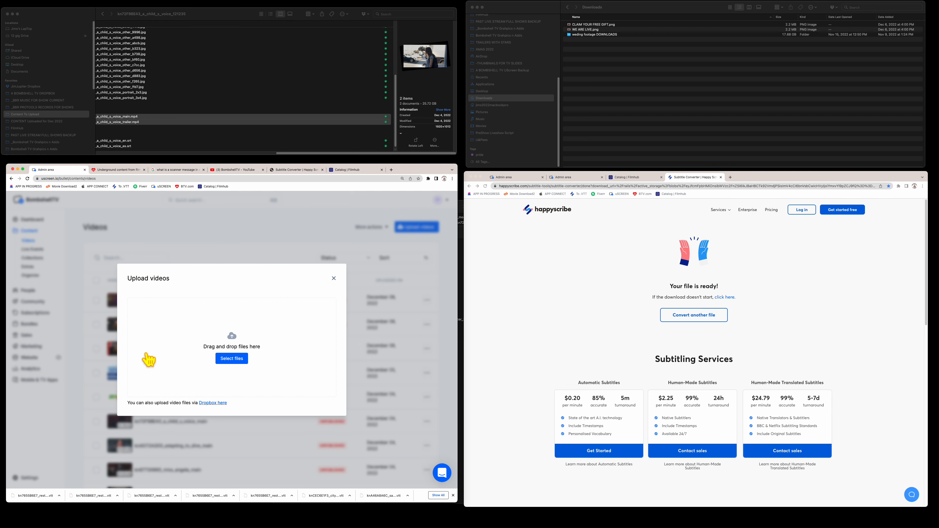
pyautogui.click(291, 153)
pyautogui.moveTo(290, 153); pyautogui.dragTo(92, 154)
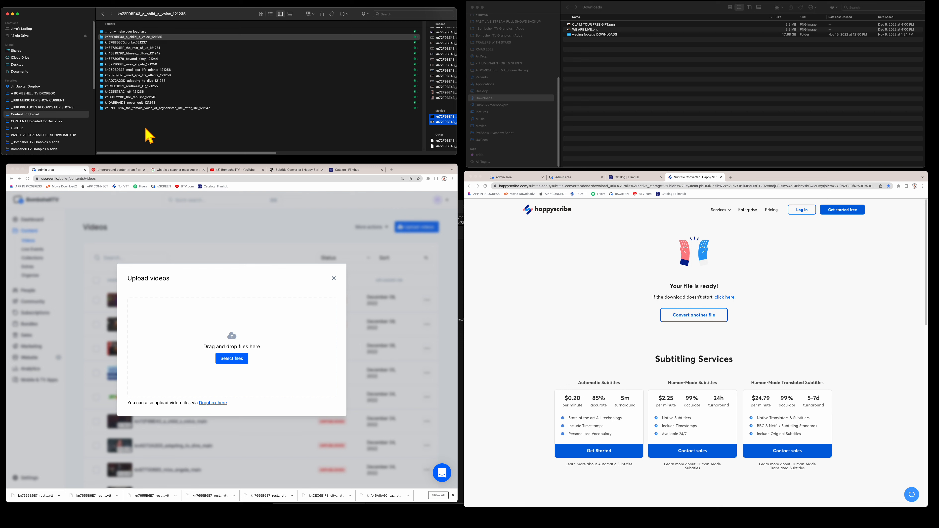
# - Show the child's voice folder's files in List view and make the Finder window taller
pyautogui.click(604, 107)
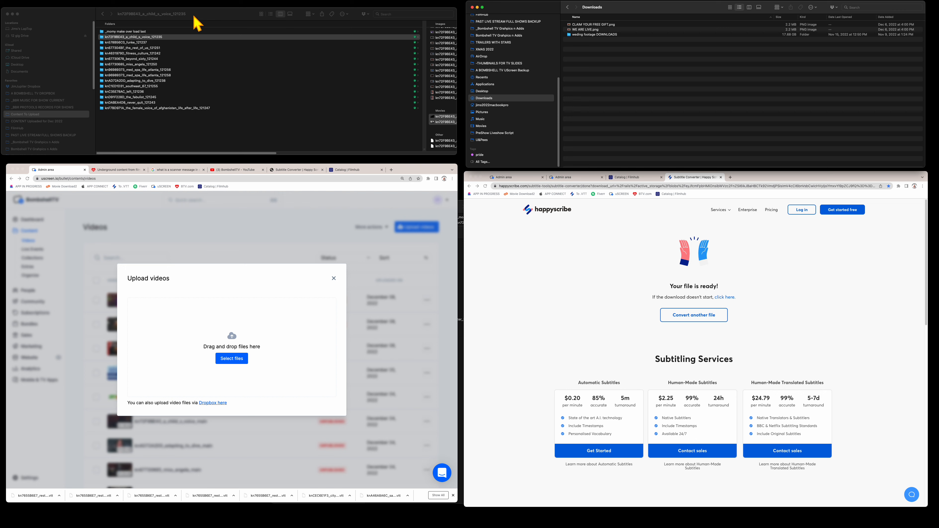
pyautogui.click(270, 14)
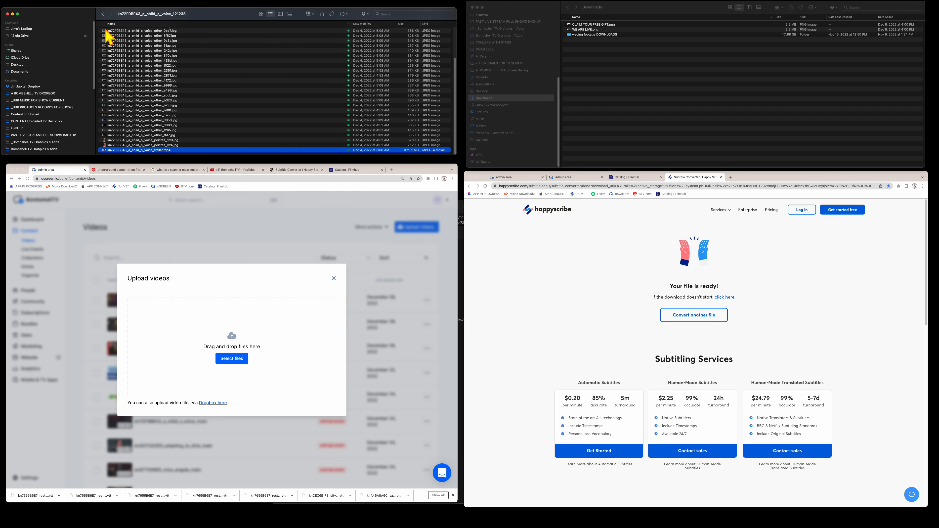
pyautogui.click(102, 15)
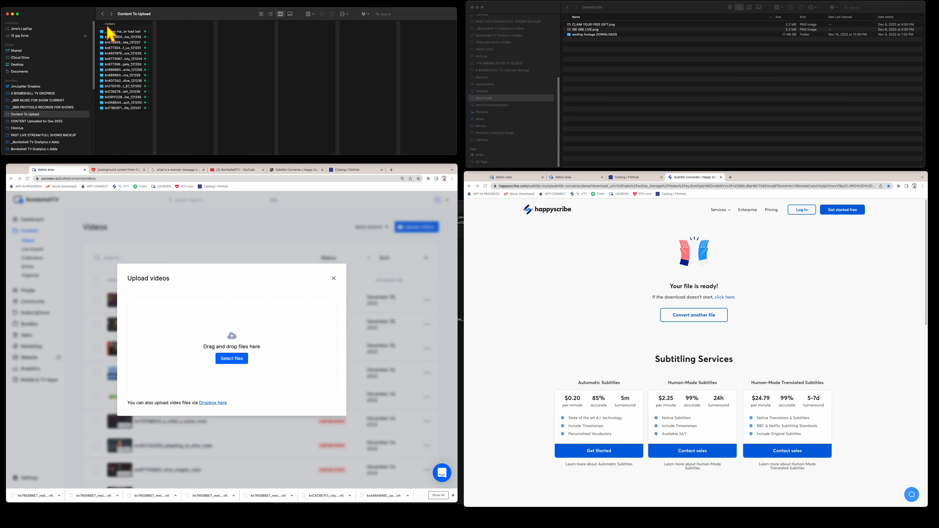
pyautogui.click(103, 15)
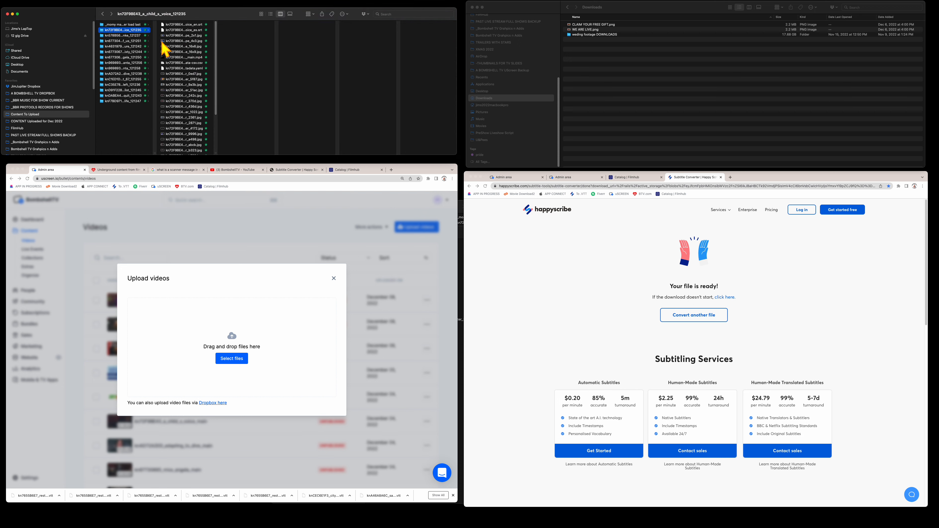
pyautogui.click(271, 14)
pyautogui.click(218, 105)
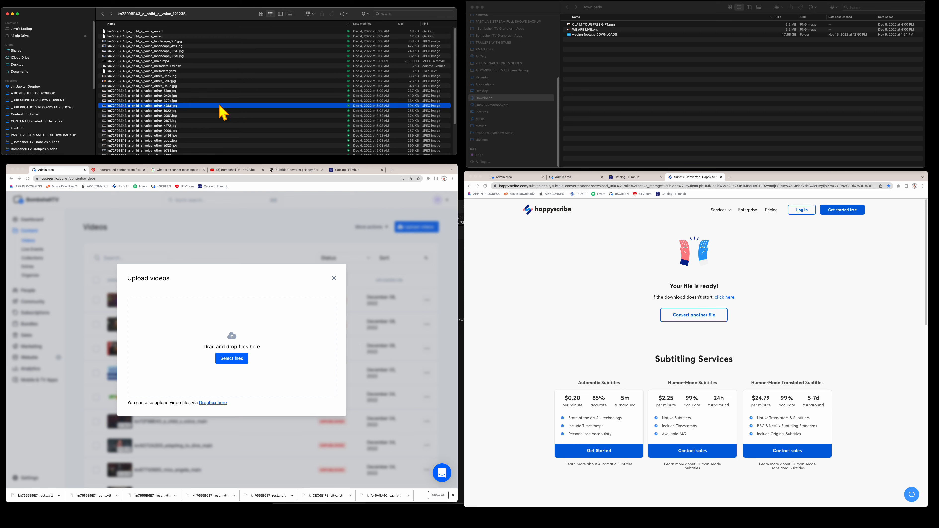
pyautogui.moveTo(453, 152); pyautogui.dragTo(455, 229)
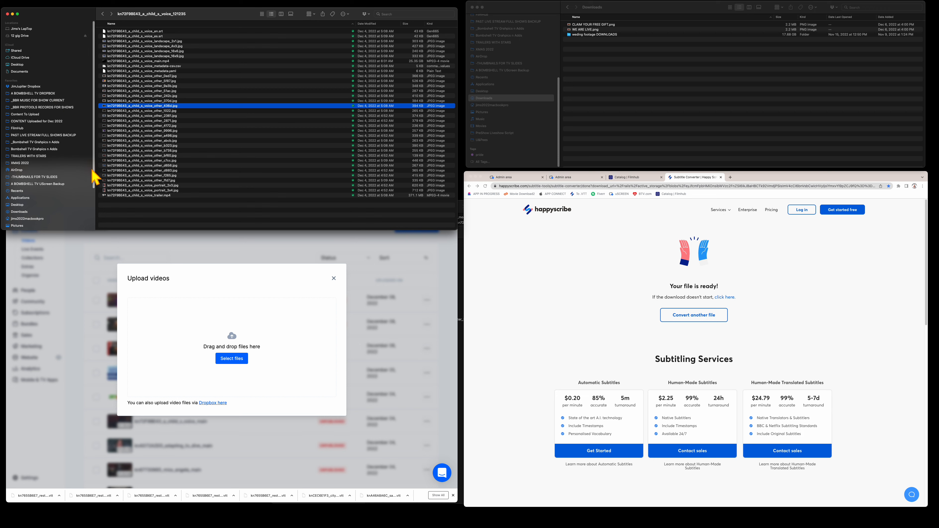
pyautogui.moveTo(93, 174); pyautogui.dragTo(96, 214)
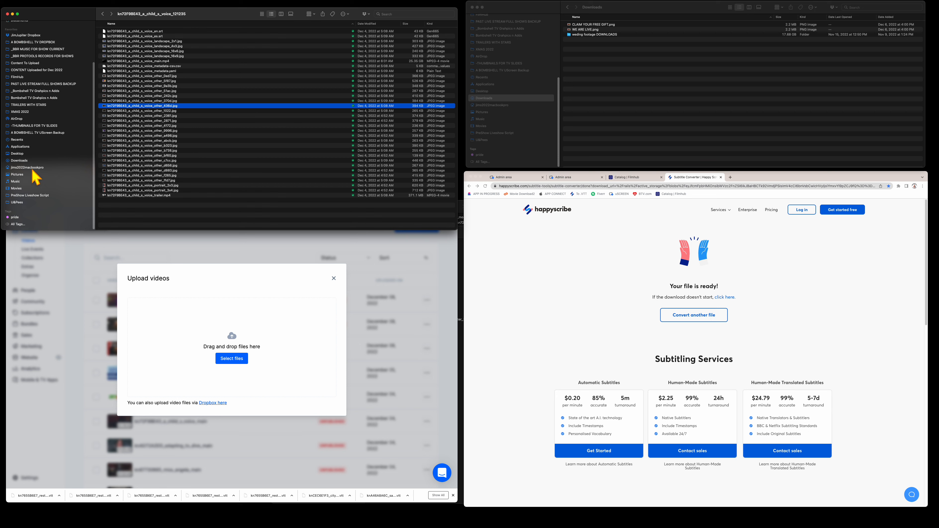
# - Open FilmHub > Content To Upload in List view, peek into the title folder, and go back
pyautogui.click(25, 77)
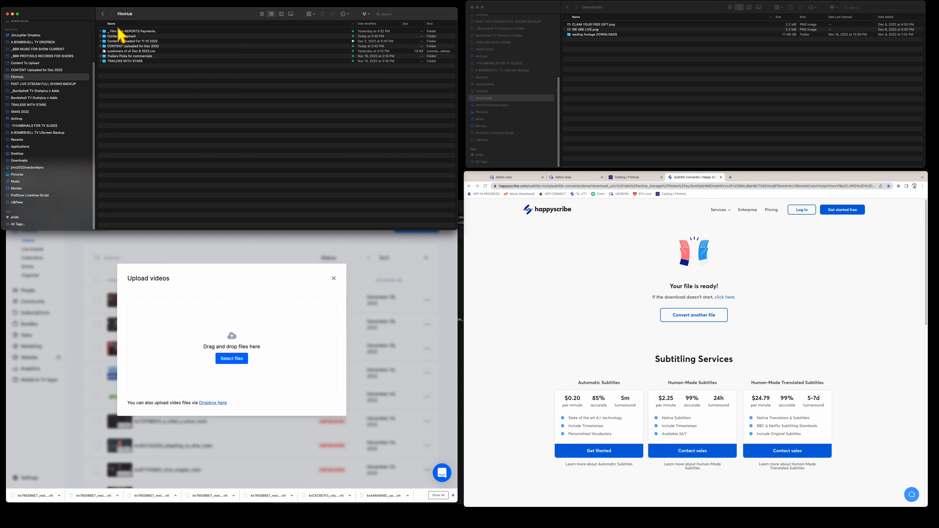
pyautogui.click(149, 37)
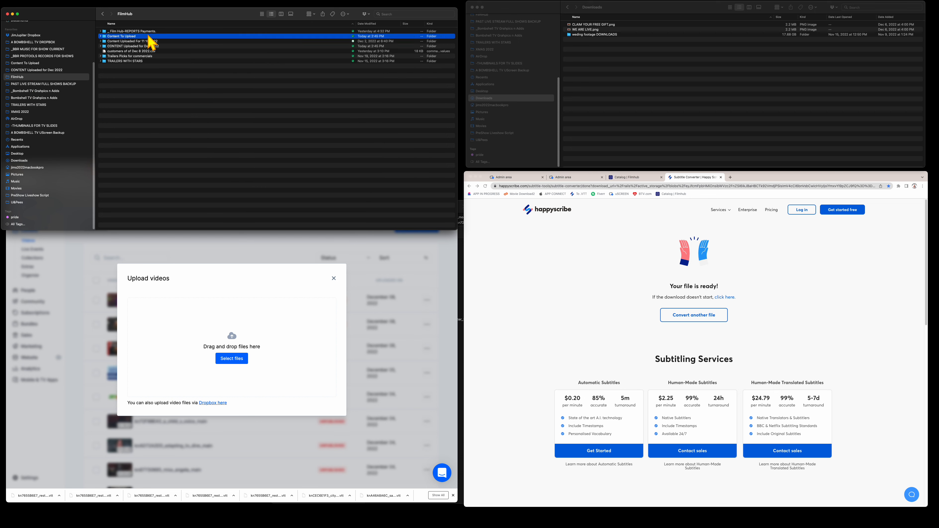
pyautogui.doubleClick(149, 35)
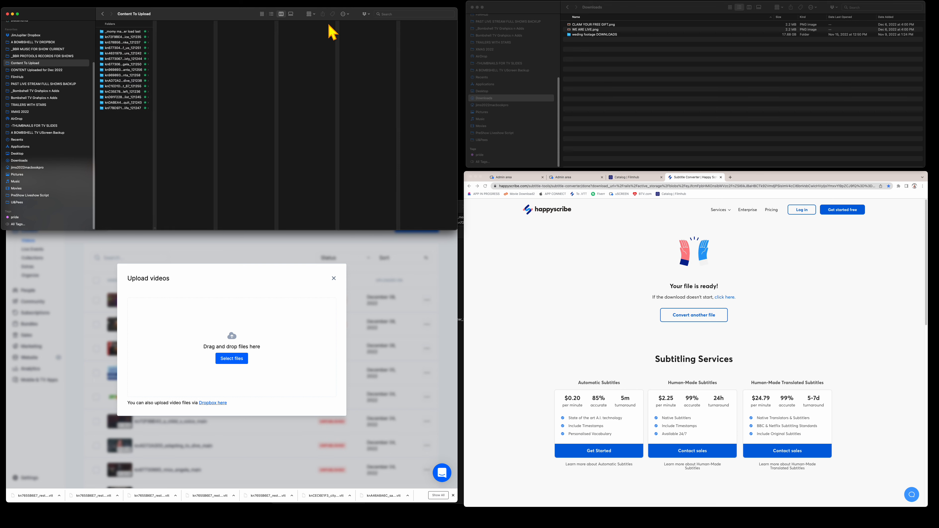
pyautogui.click(270, 14)
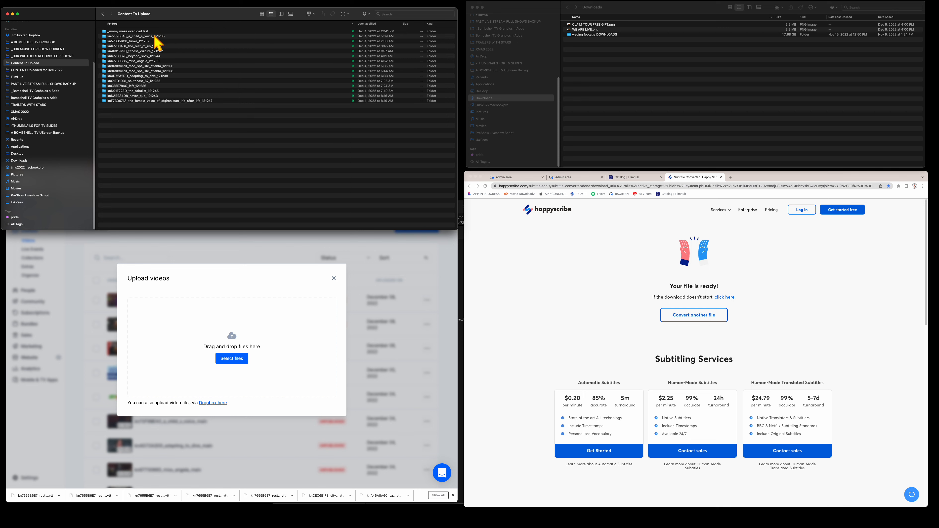
pyautogui.doubleClick(162, 36)
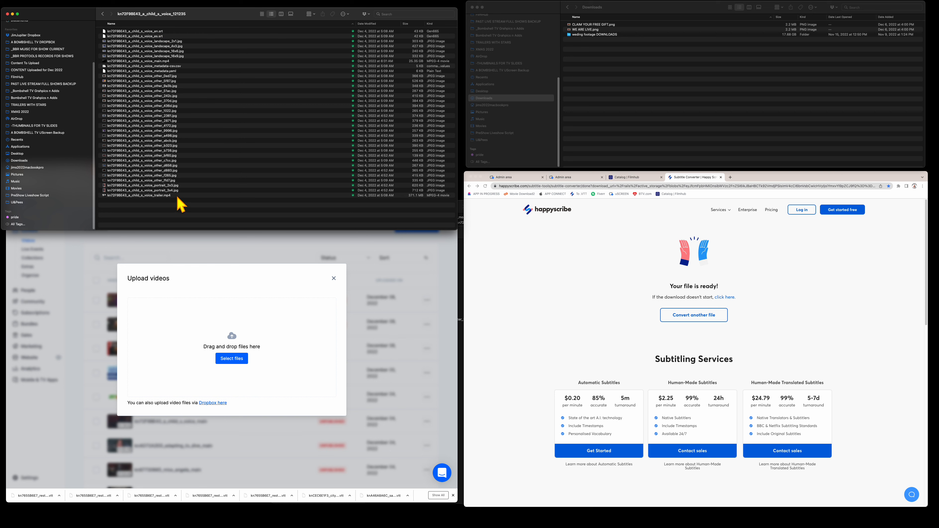
pyautogui.click(618, 92)
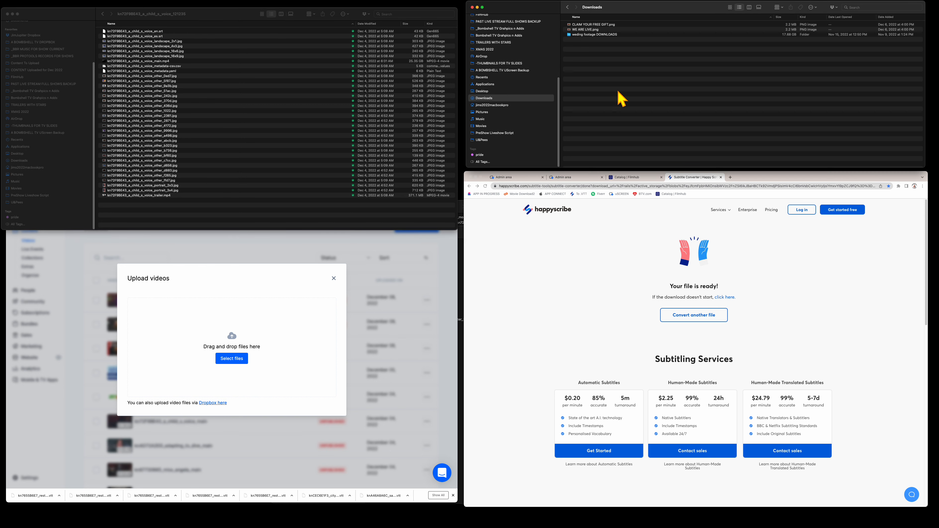
pyautogui.click(103, 14)
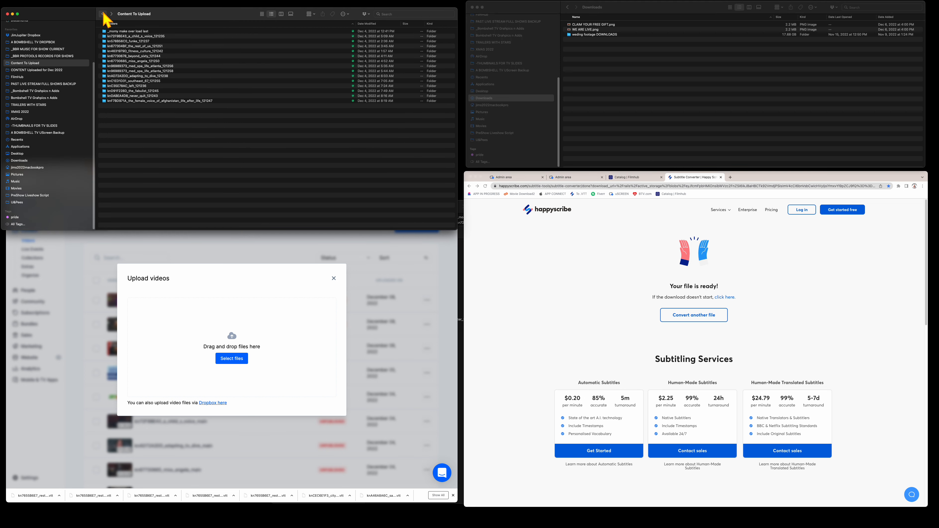
# - Close uScreen's Upload videos dialog and select the Videos page web address
pyautogui.click(235, 292)
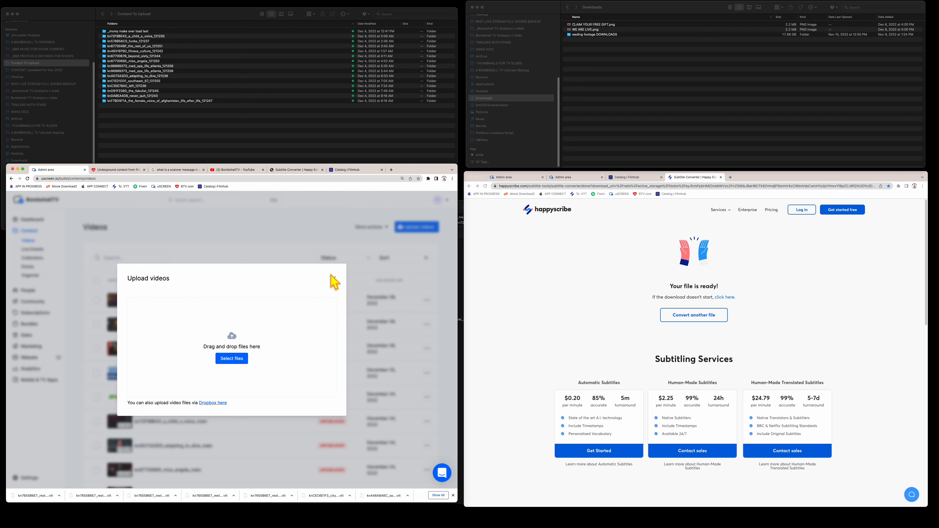
pyautogui.click(333, 278)
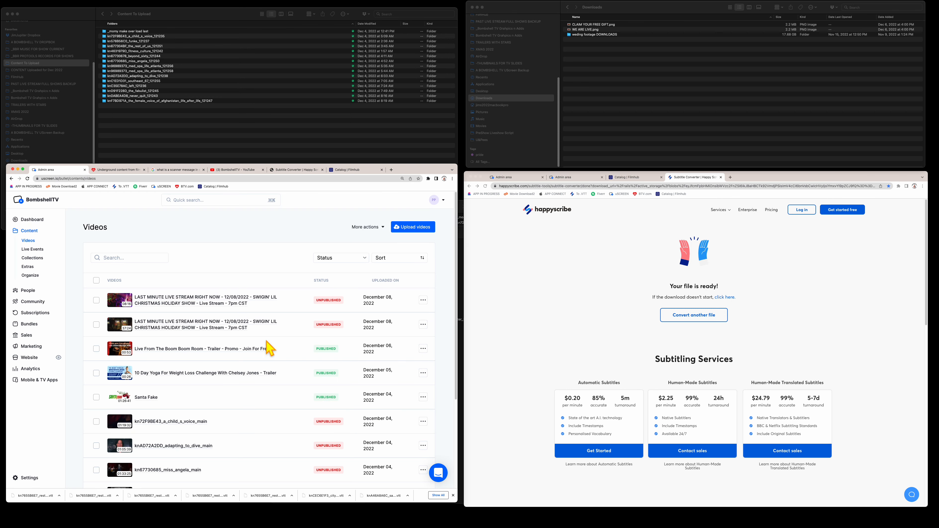
pyautogui.click(110, 178)
pyautogui.press('super+c')
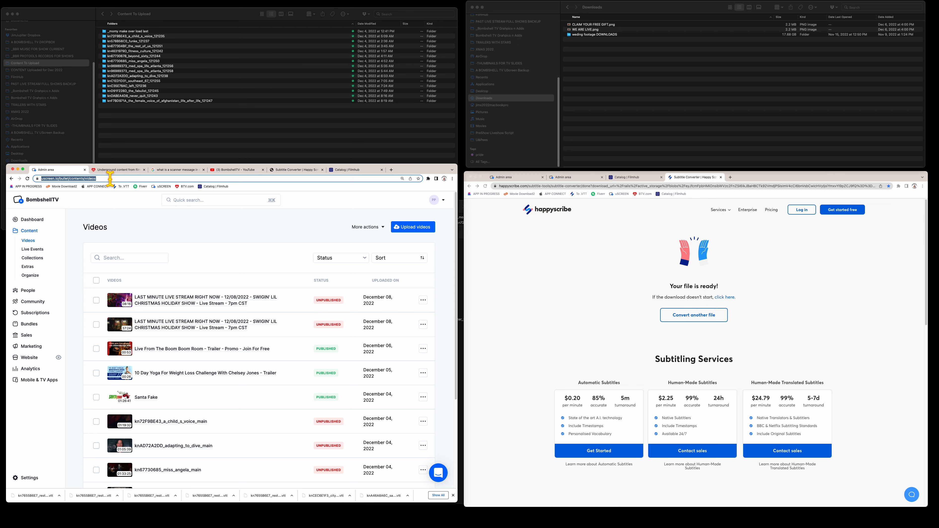
pyautogui.press('super+t')
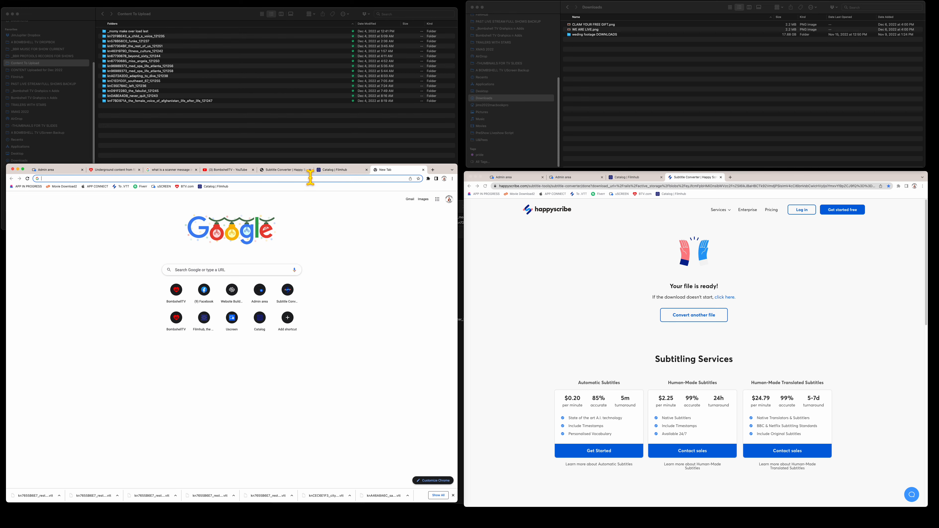
pyautogui.press('super+v')
pyautogui.press('Return')
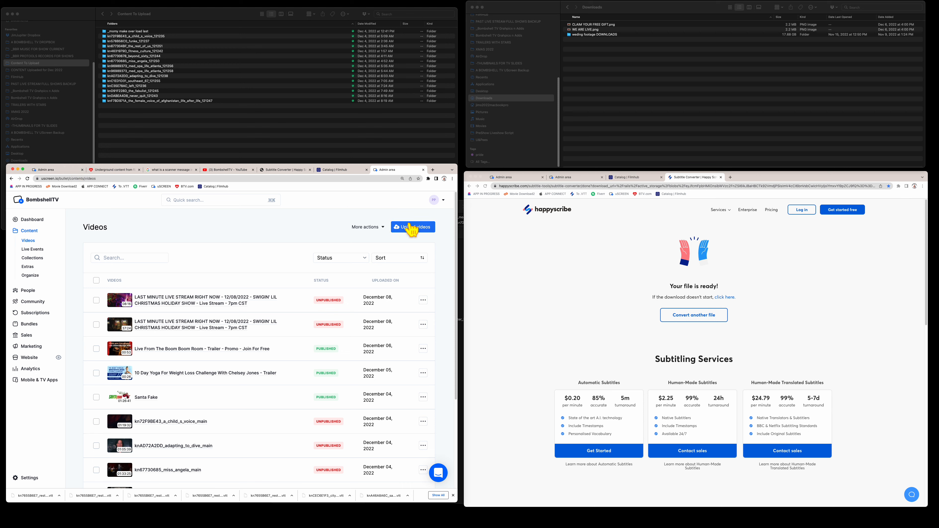
pyautogui.click(73, 178)
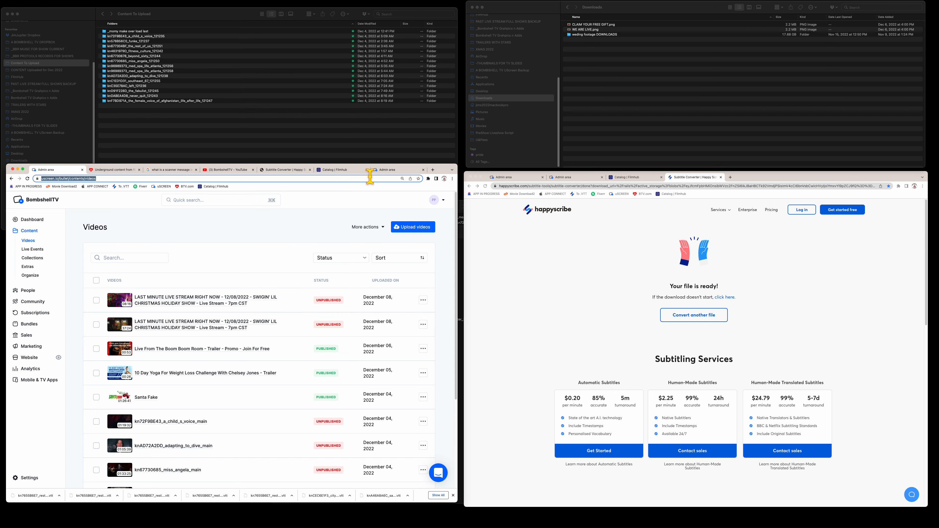
pyautogui.click(393, 171)
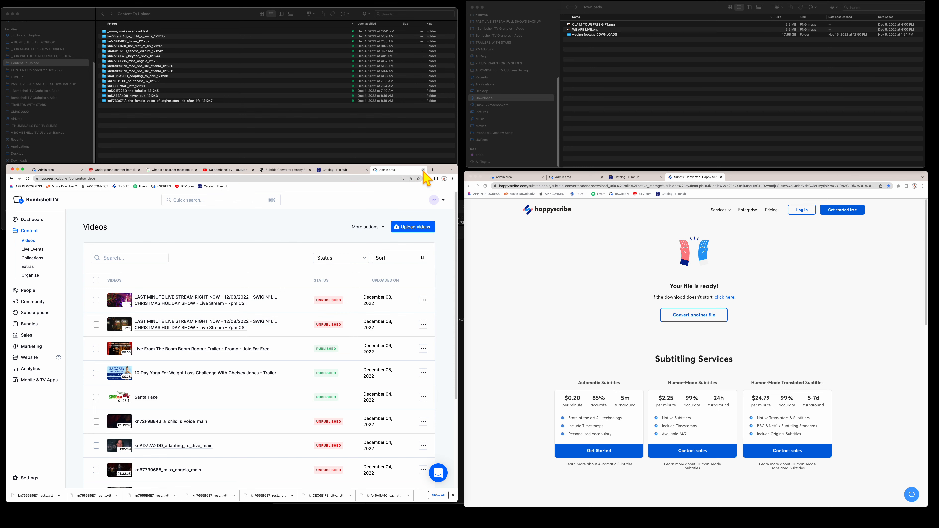
pyautogui.click(423, 170)
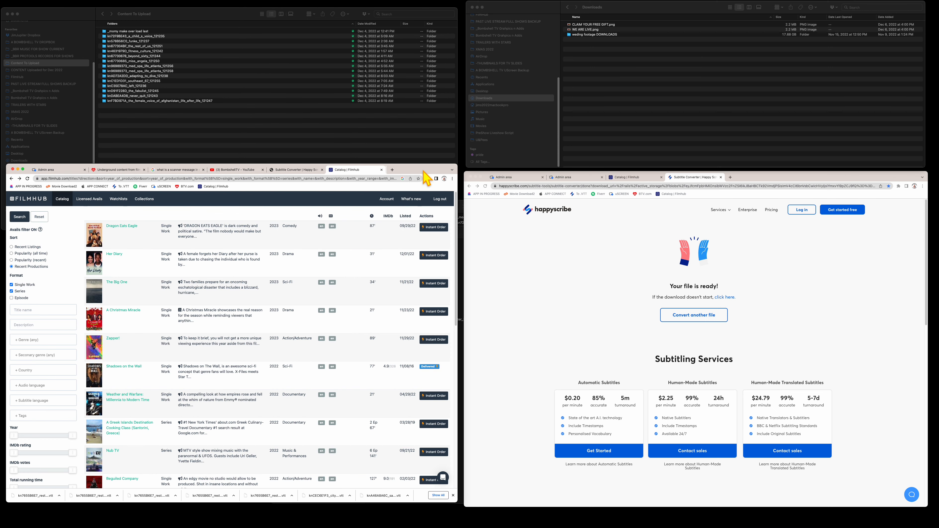
pyautogui.click(66, 170)
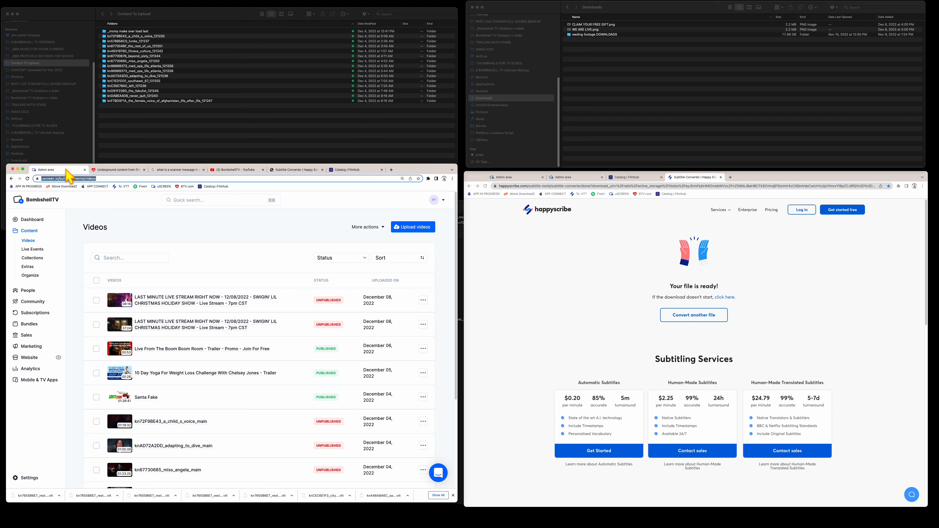
pyautogui.click(136, 233)
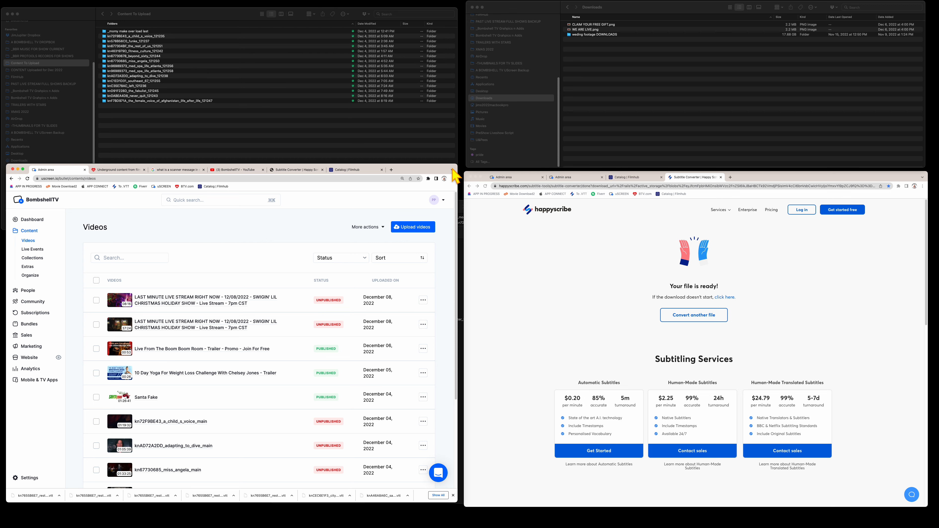
pyautogui.moveTo(421, 169); pyautogui.dragTo(422, 156)
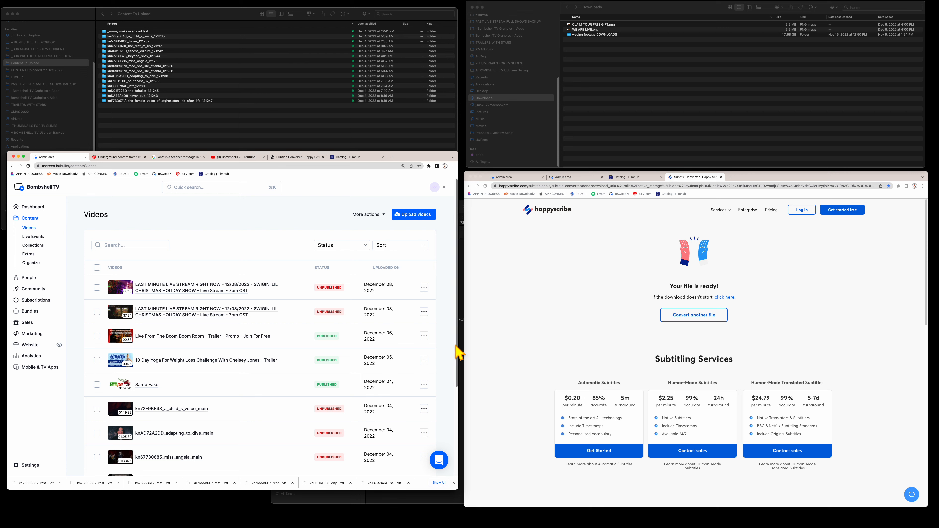
# - Page through the uScreen videos list, ending on page 3
pyautogui.scroll(-3, 452, 373)
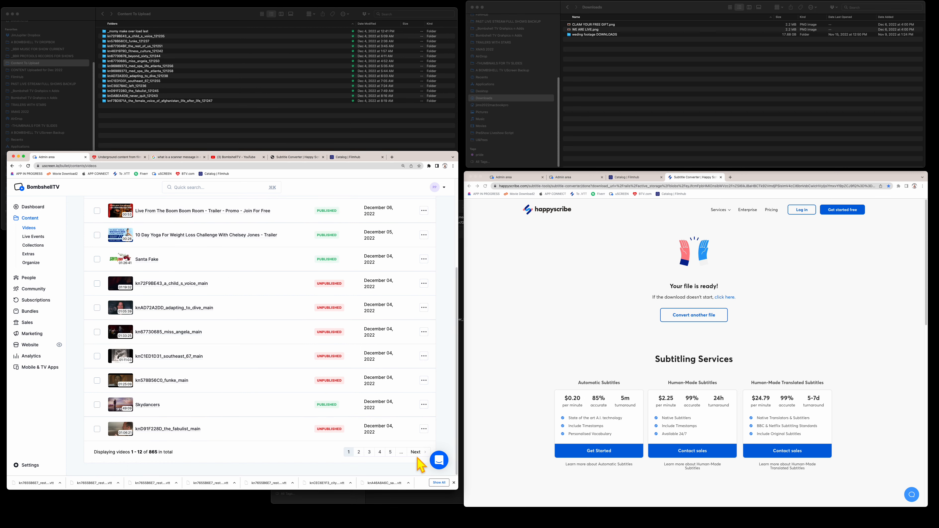
pyautogui.click(369, 452)
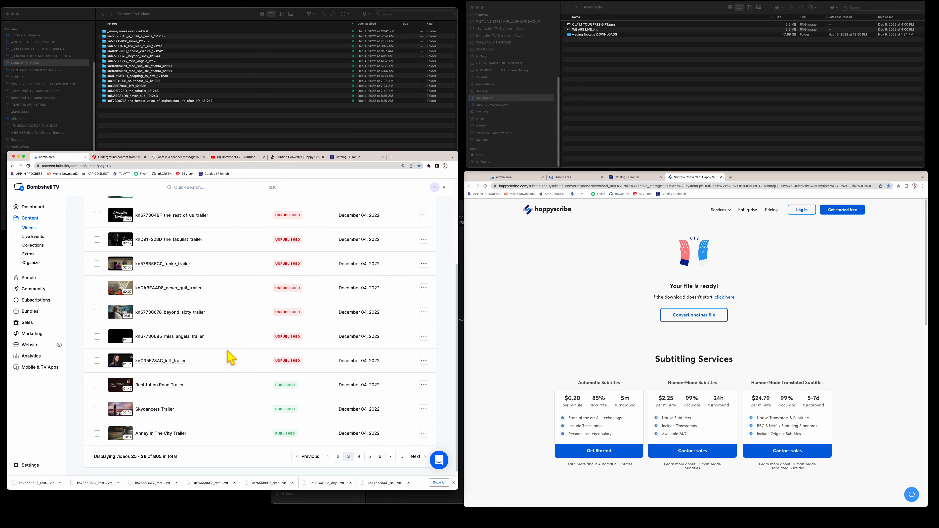
pyautogui.scroll(5, 228, 357)
pyautogui.scroll(-5, 228, 357)
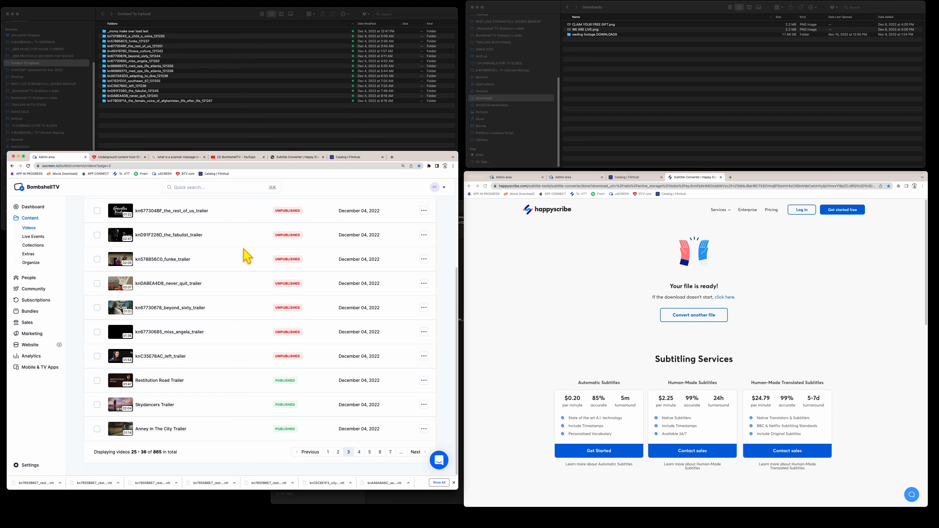
pyautogui.click(338, 453)
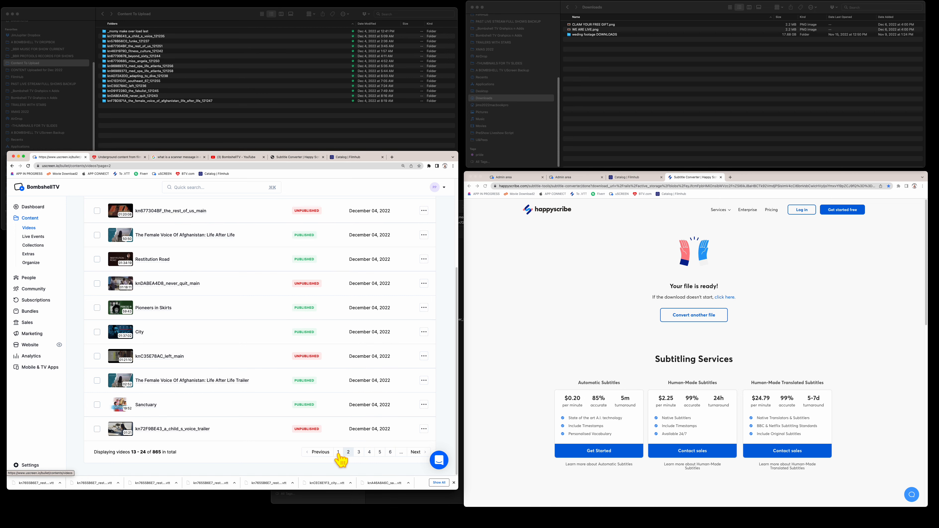
pyautogui.click(359, 452)
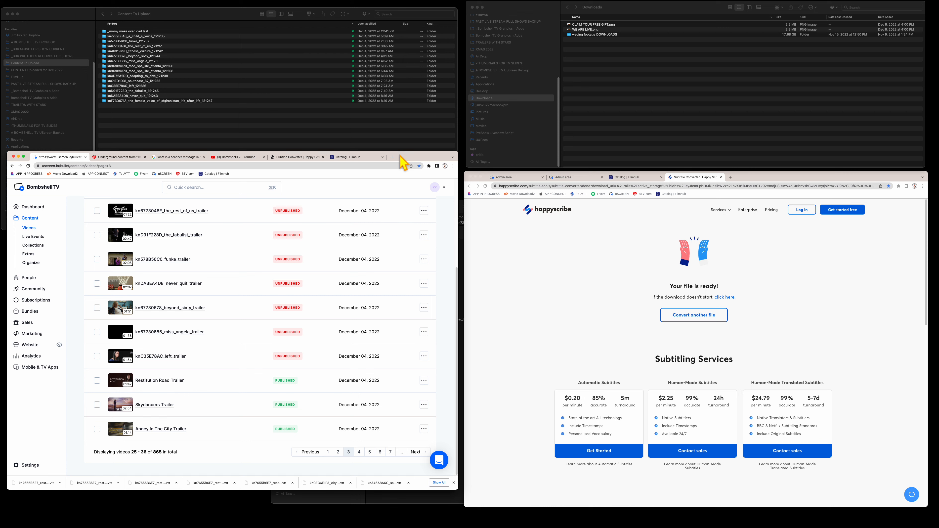
# - Shrink the folder window beside the video library and open the knC35E78AC_left_trailer's actions menu
pyautogui.moveTo(405, 164); pyautogui.dragTo(406, 174)
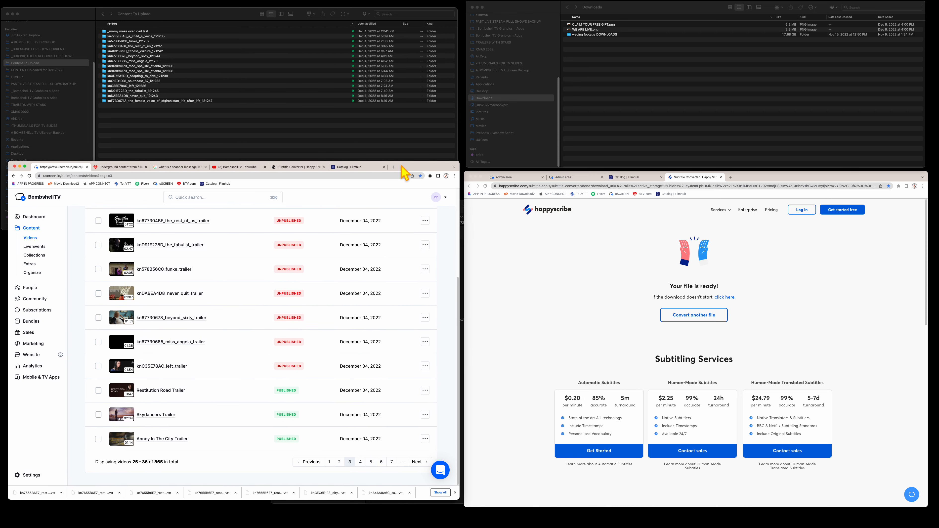
pyautogui.click(379, 108)
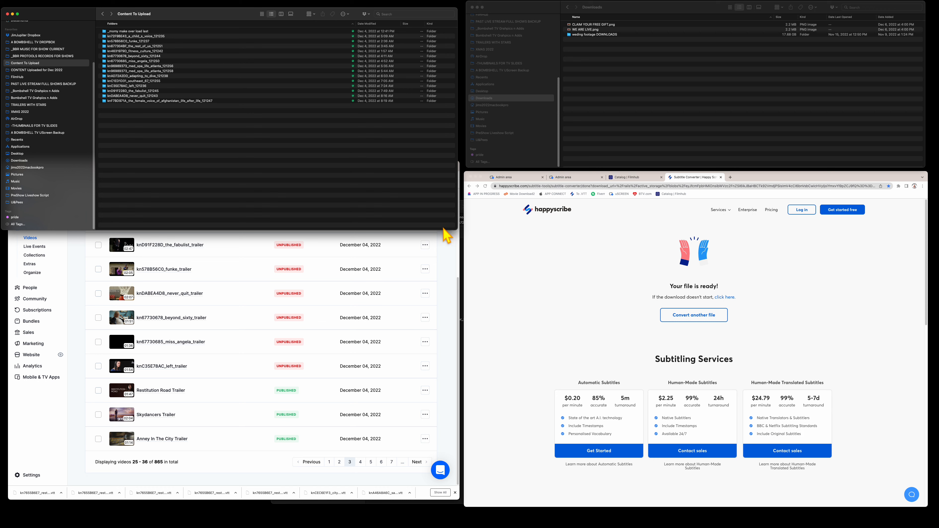
pyautogui.moveTo(442, 229); pyautogui.dragTo(441, 157)
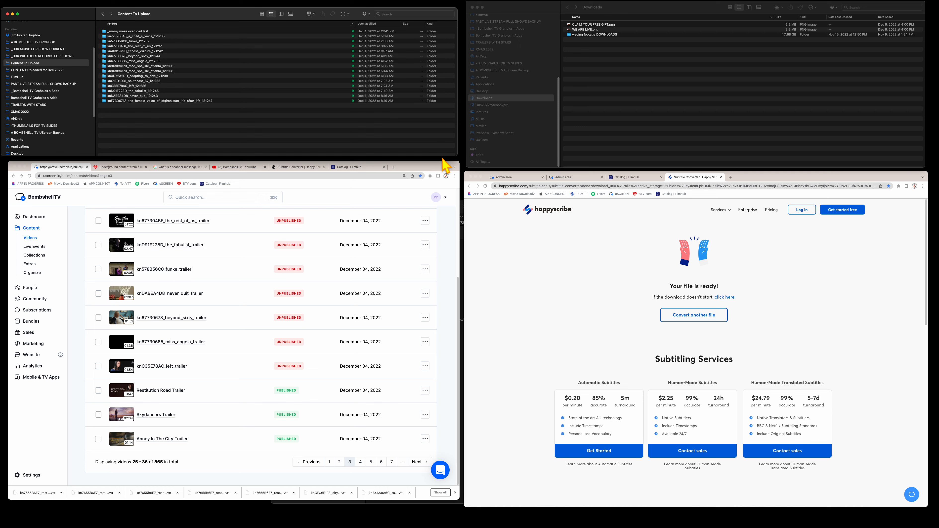
pyautogui.click(213, 394)
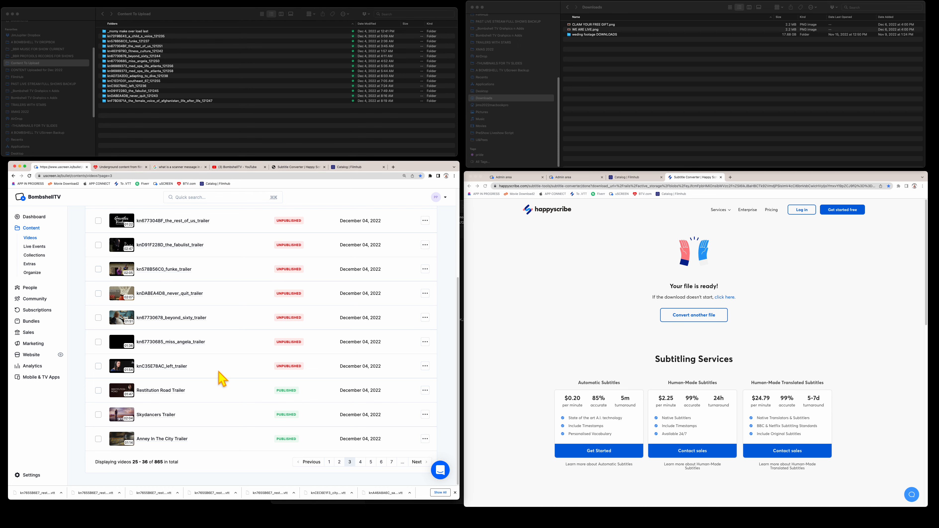
pyautogui.click(425, 366)
# - Open the trailer's details and delete the code prefix so the title reads 'Left Trailer'
pyautogui.click(394, 378)
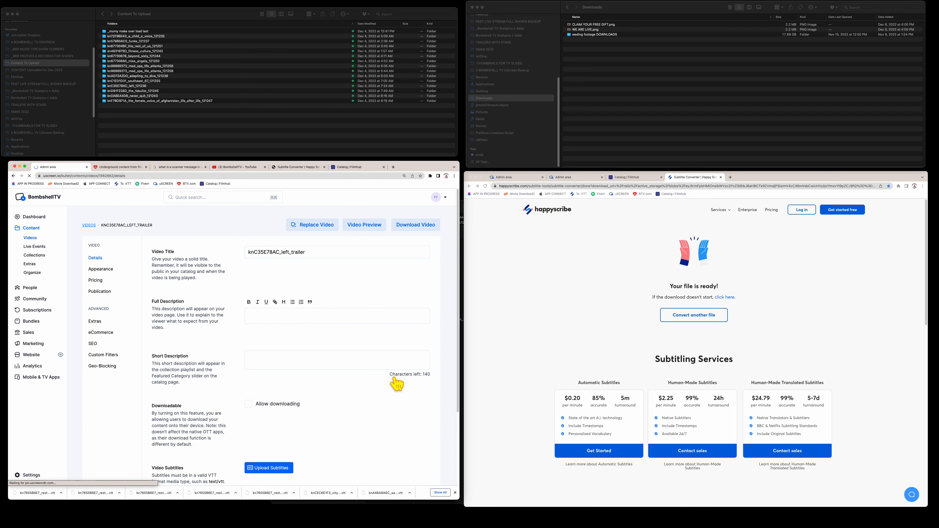
pyautogui.click(316, 253)
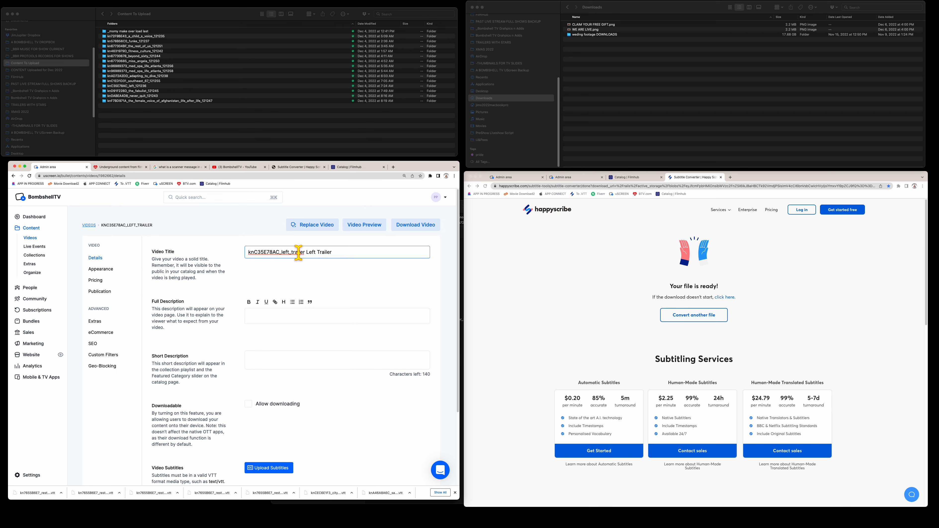
pyautogui.moveTo(306, 253); pyautogui.dragTo(195, 249)
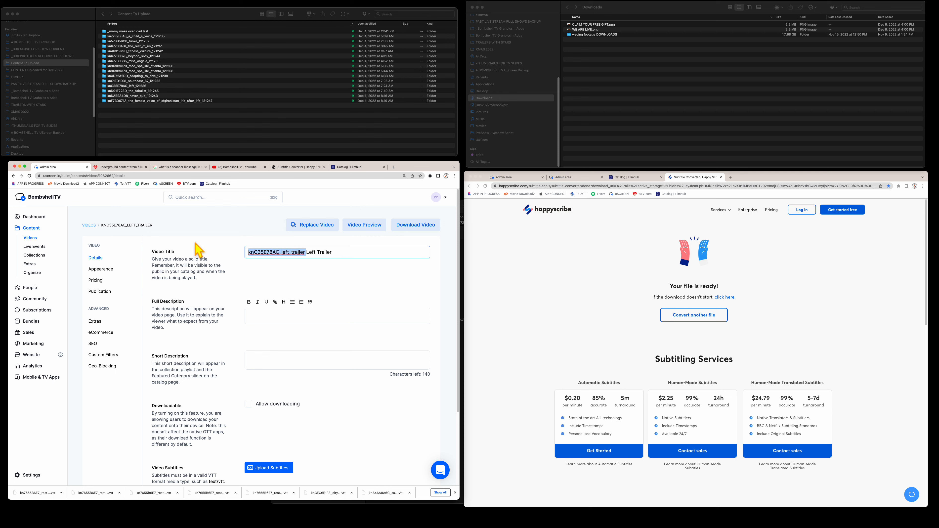
pyautogui.press('BackSpace')
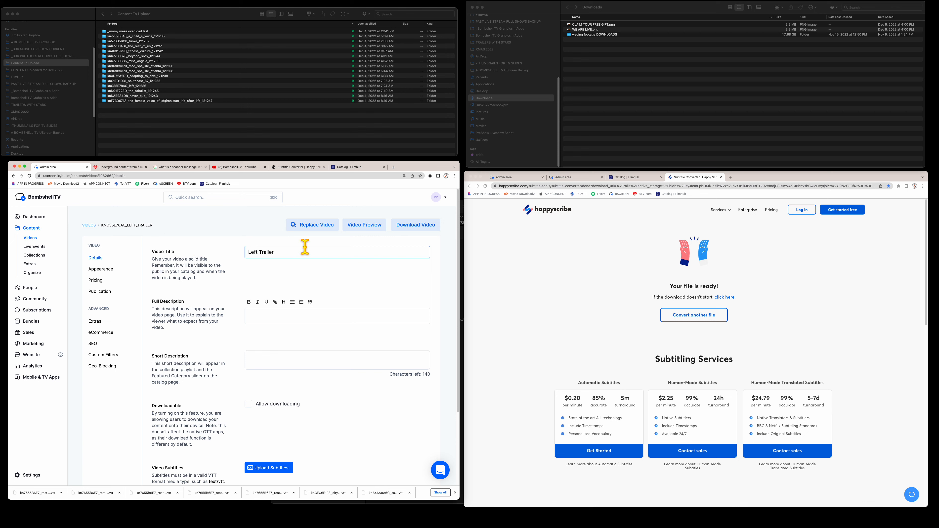
# - Copy 'Left Trailer' into the Full Description and start a new line after it
pyautogui.click(288, 252)
pyautogui.moveTo(288, 252); pyautogui.dragTo(237, 255)
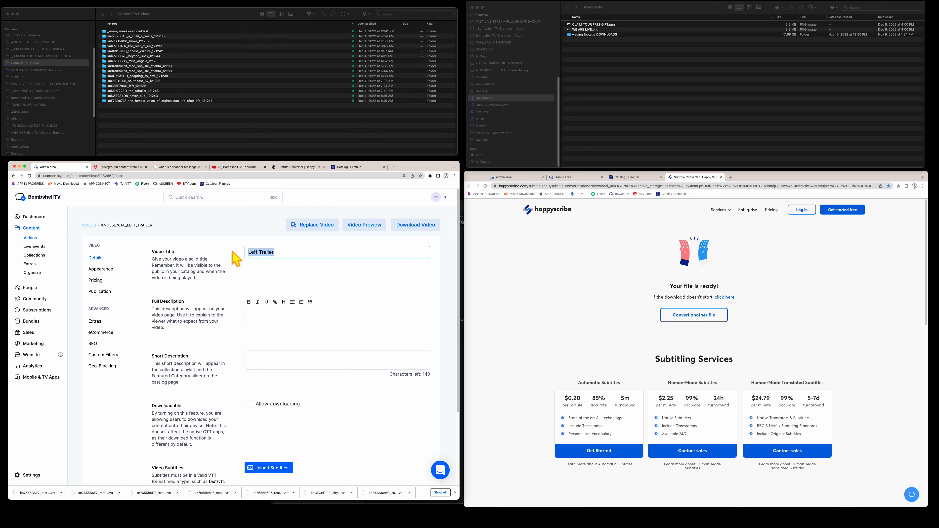
pyautogui.click(270, 311)
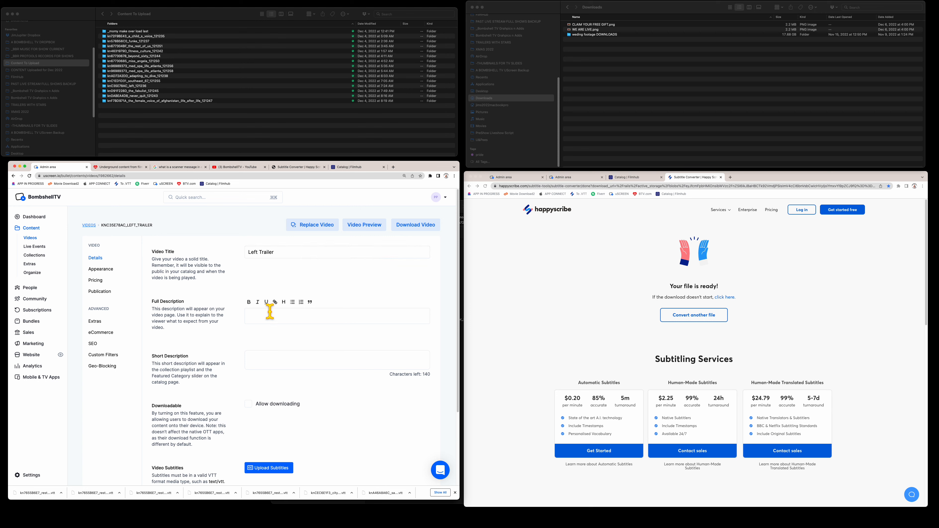
pyautogui.press('Return')
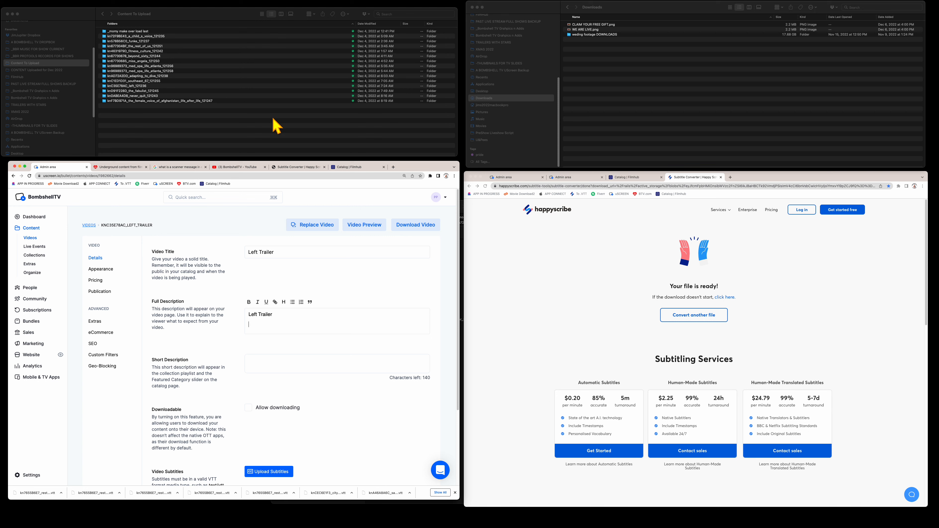
# - Open the knC35E78AC_left_121236 folder and open knC35E78AC_left_metadata-csv.csv in Excel
pyautogui.click(246, 119)
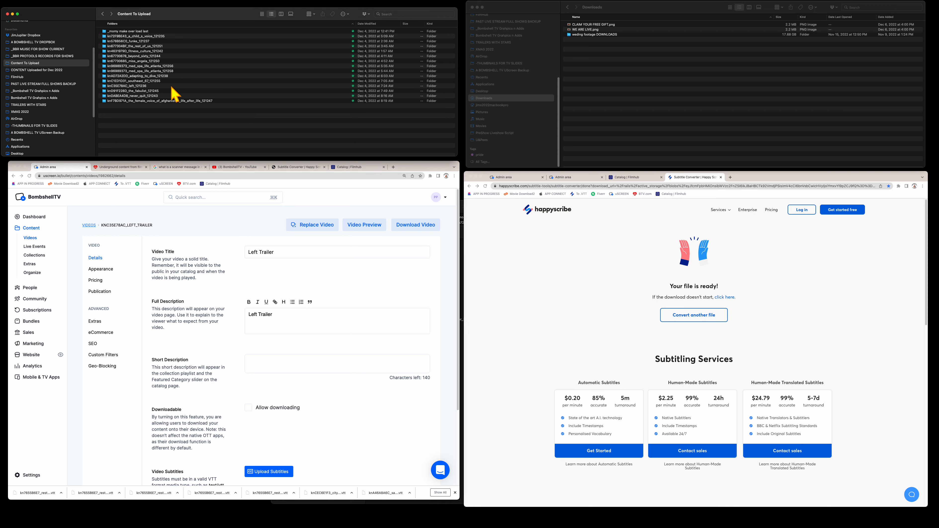
pyautogui.doubleClick(146, 81)
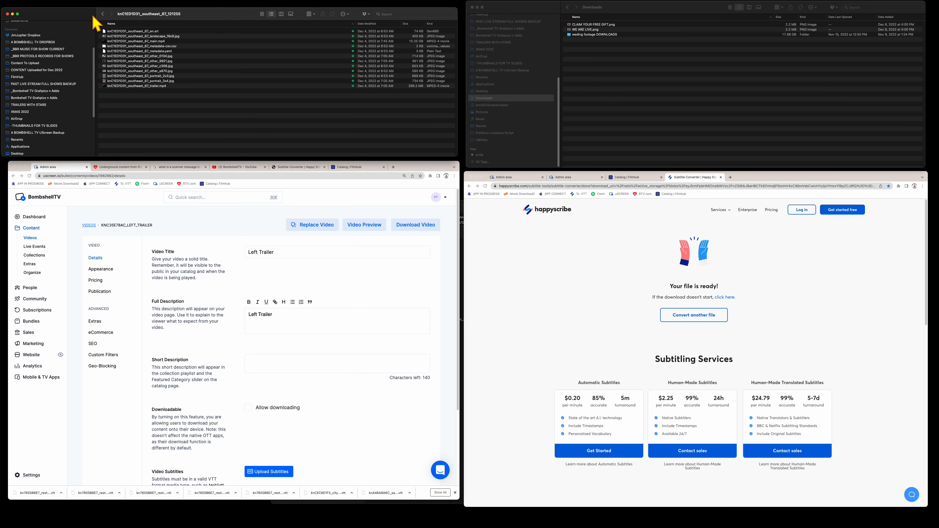
pyautogui.click(102, 14)
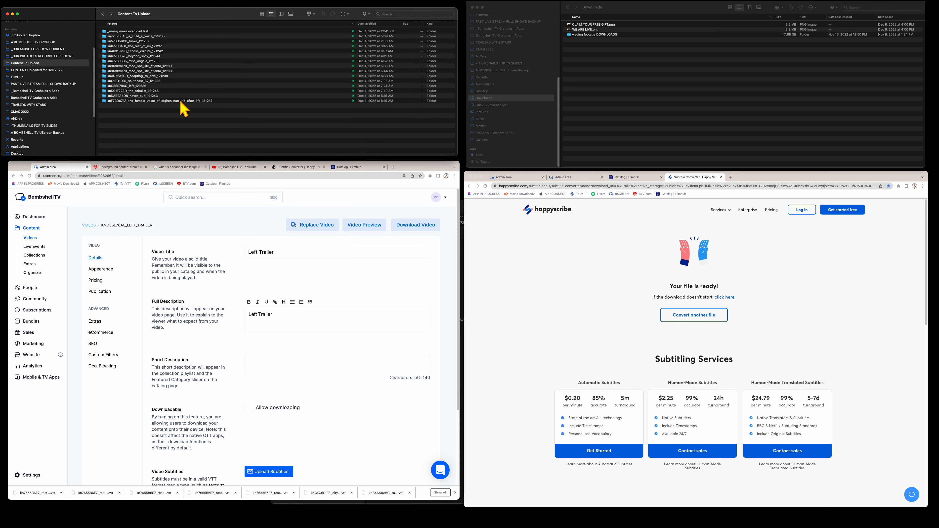
pyautogui.doubleClick(156, 87)
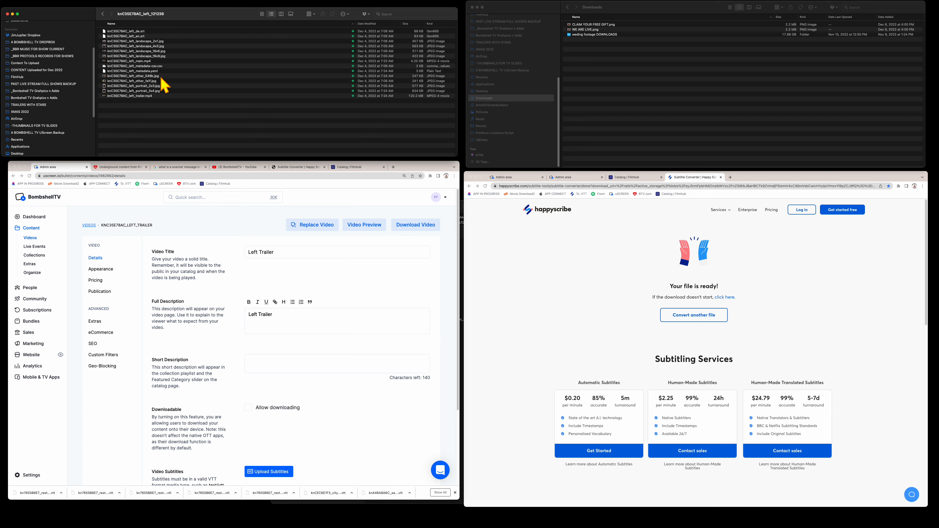
pyautogui.click(164, 67)
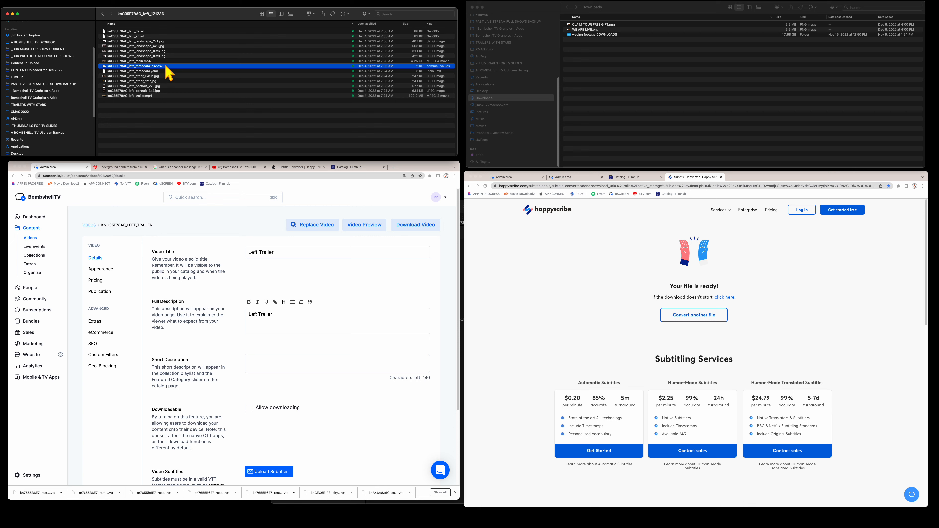
pyautogui.doubleClick(166, 67)
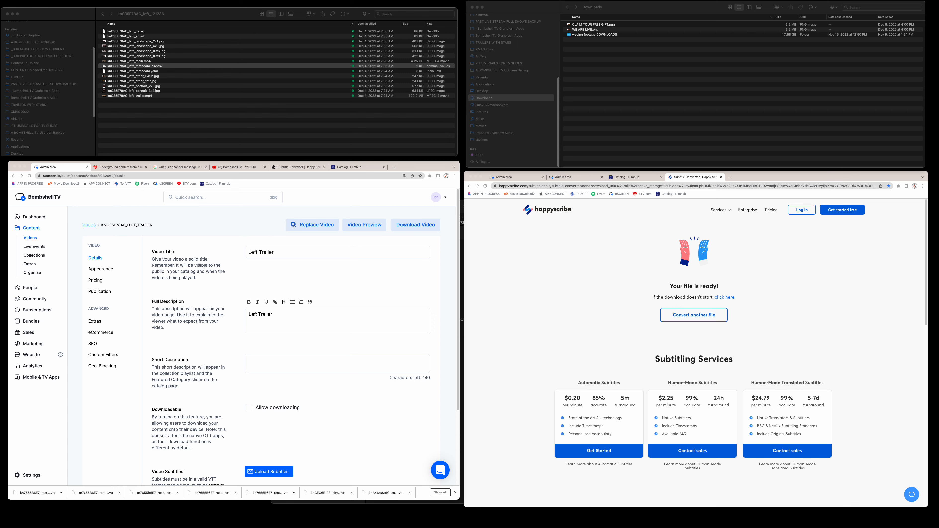
# - Move and enlarge the Excel window, zoom the metadata sheet to about 272%, and select B5
pyautogui.moveTo(440, 525); pyautogui.dragTo(675, 6)
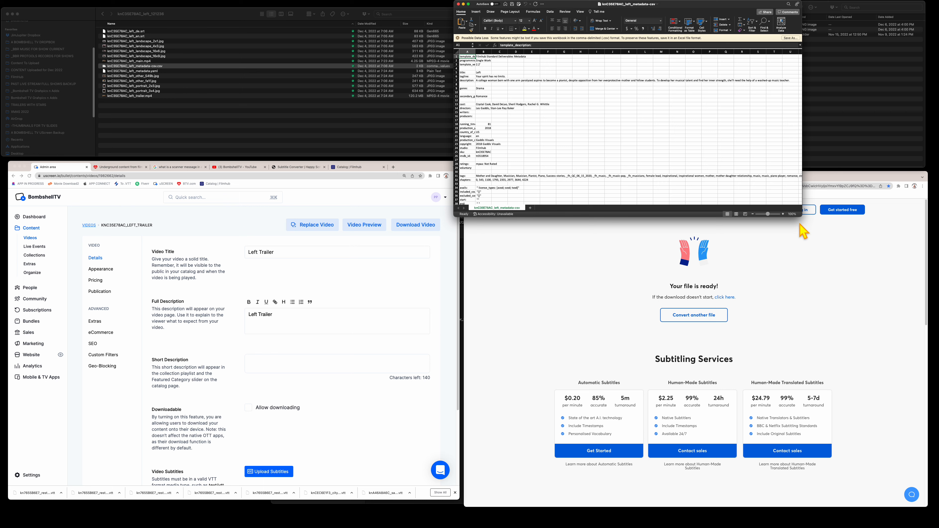
pyautogui.moveTo(799, 213); pyautogui.dragTo(923, 245)
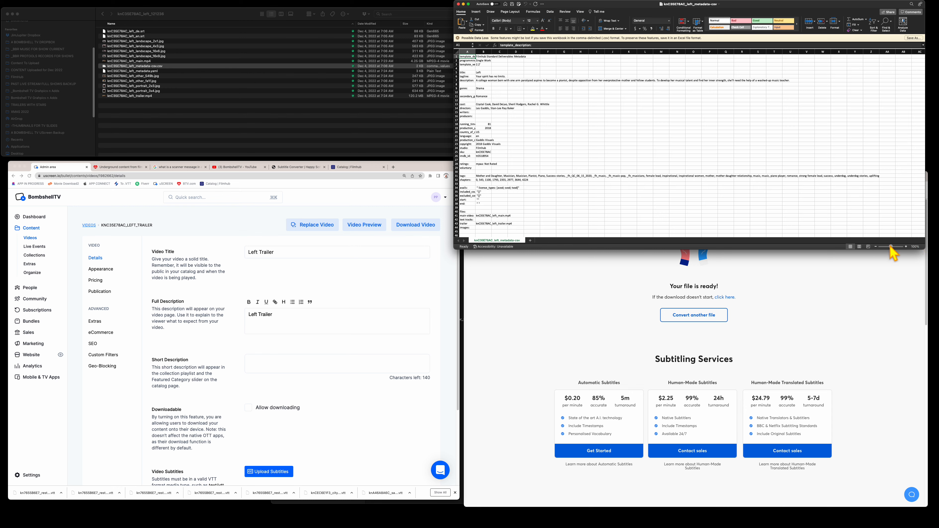
pyautogui.click(893, 246)
pyautogui.moveTo(893, 246); pyautogui.dragTo(896, 247)
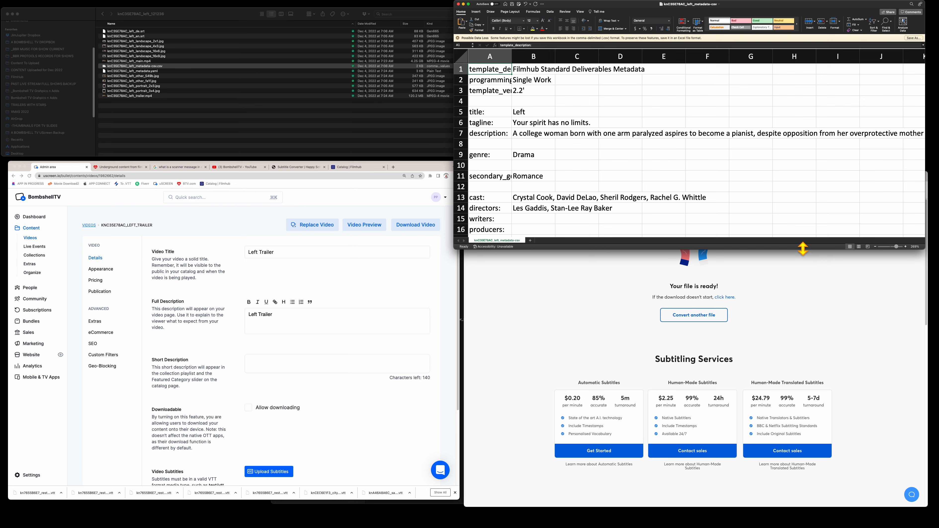
pyautogui.moveTo(806, 251); pyautogui.dragTo(798, 441)
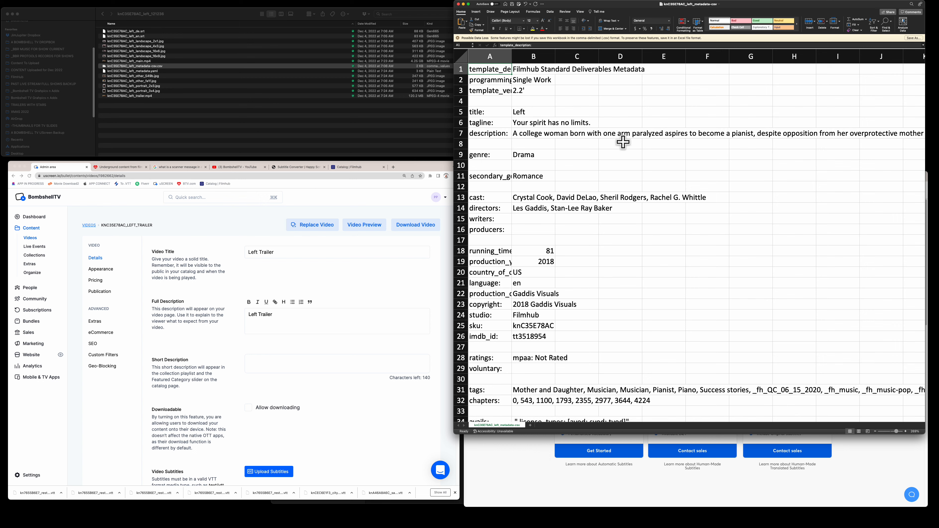
pyautogui.click(538, 113)
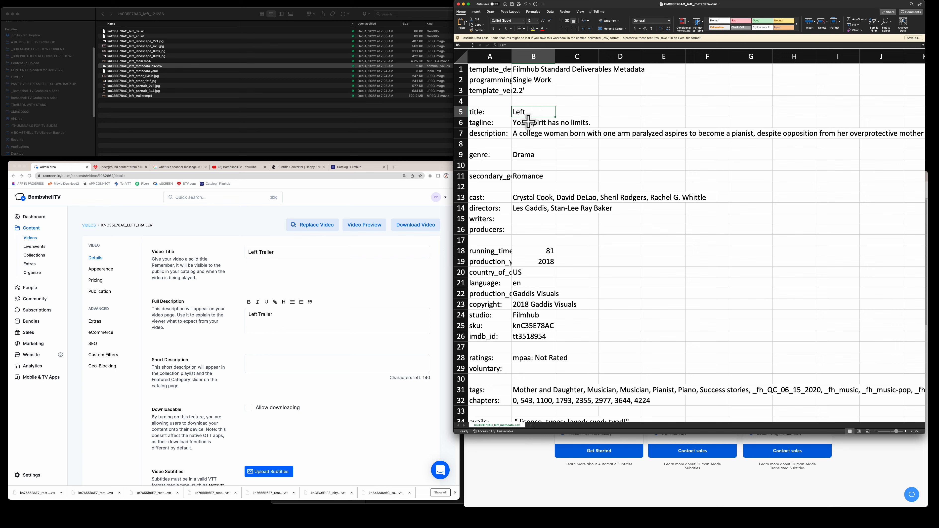
# - Copy the tagline 'Your spirit has no limits.' from B6 into the description's second line
pyautogui.click(527, 125)
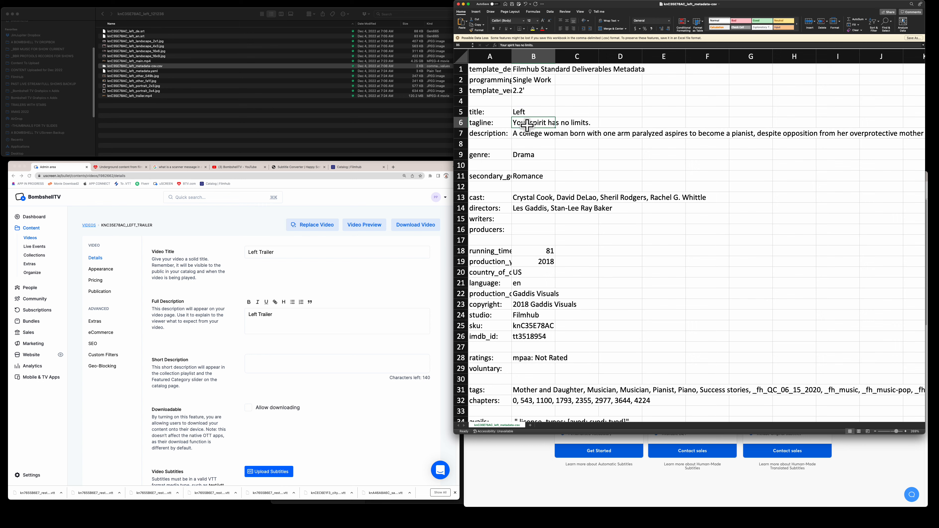
pyautogui.press('super+c')
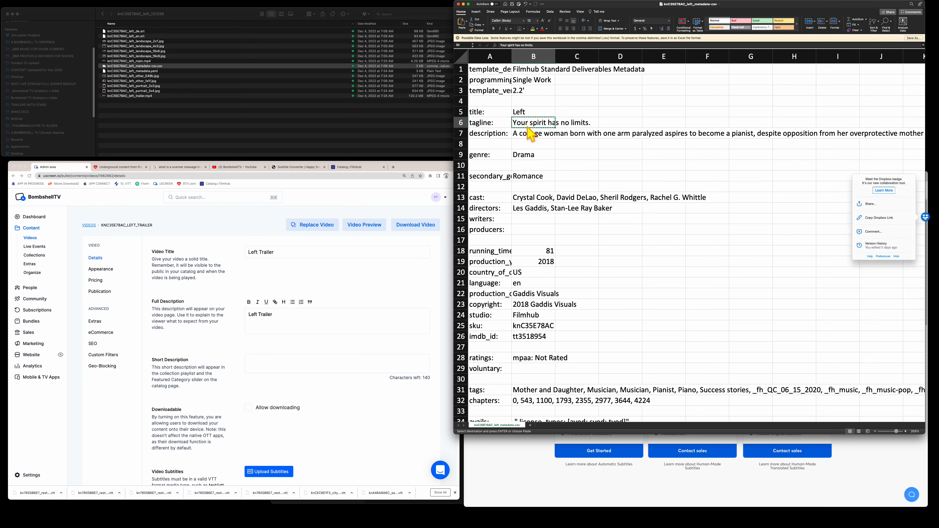
pyautogui.click(290, 321)
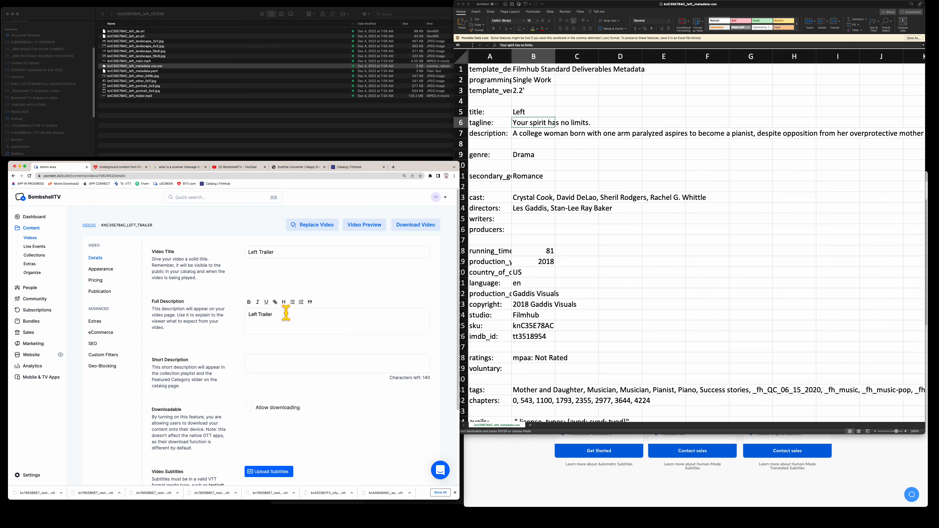
pyautogui.press('super+v')
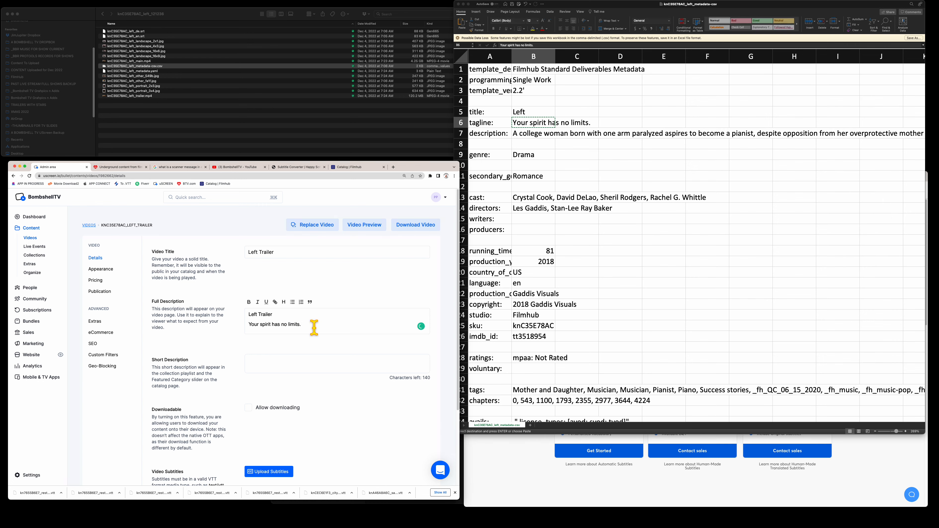
# - Paste the synopsis from B7 below the tagline, leaving a fresh line beneath it
pyautogui.click(522, 140)
pyautogui.click(521, 136)
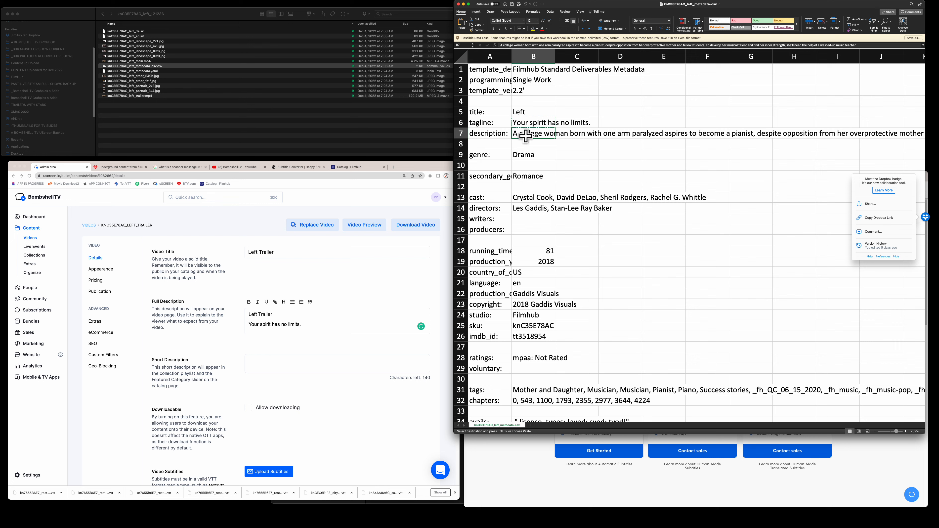
pyautogui.press('super+c')
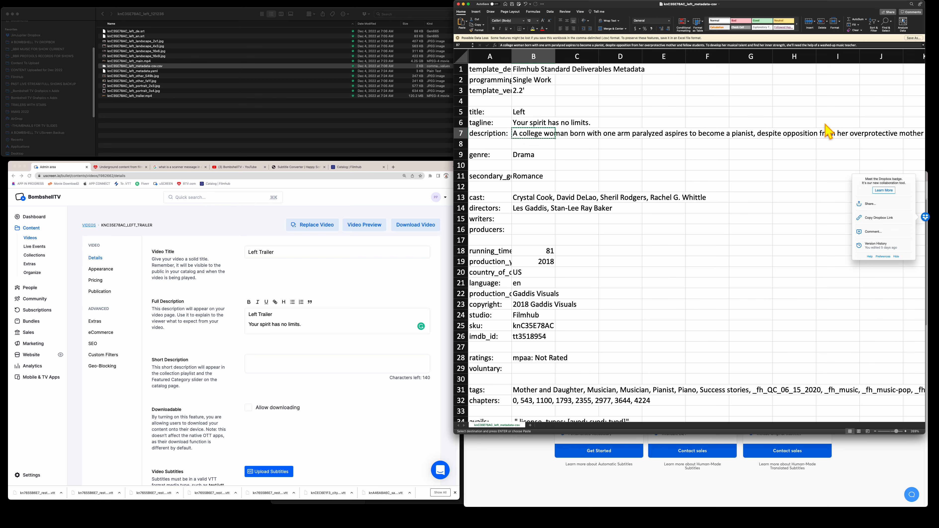
pyautogui.click(306, 322)
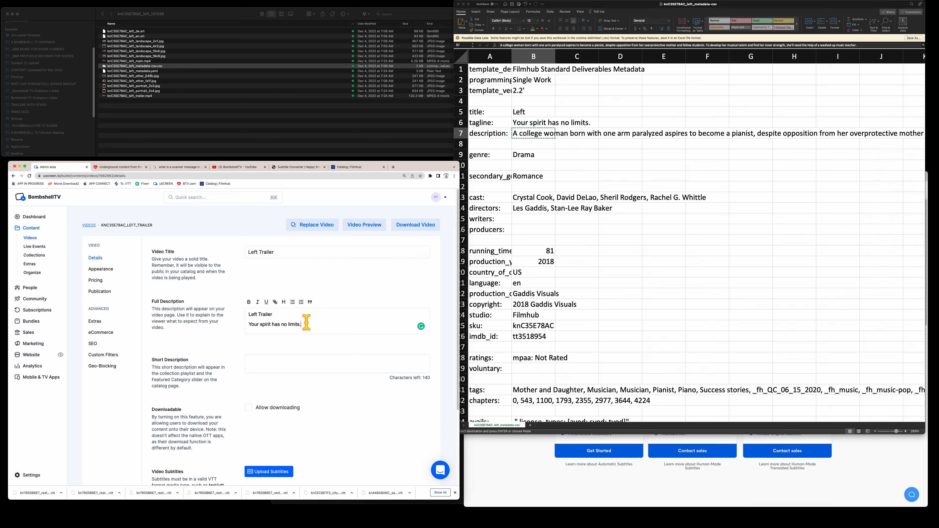
pyautogui.press('Return')
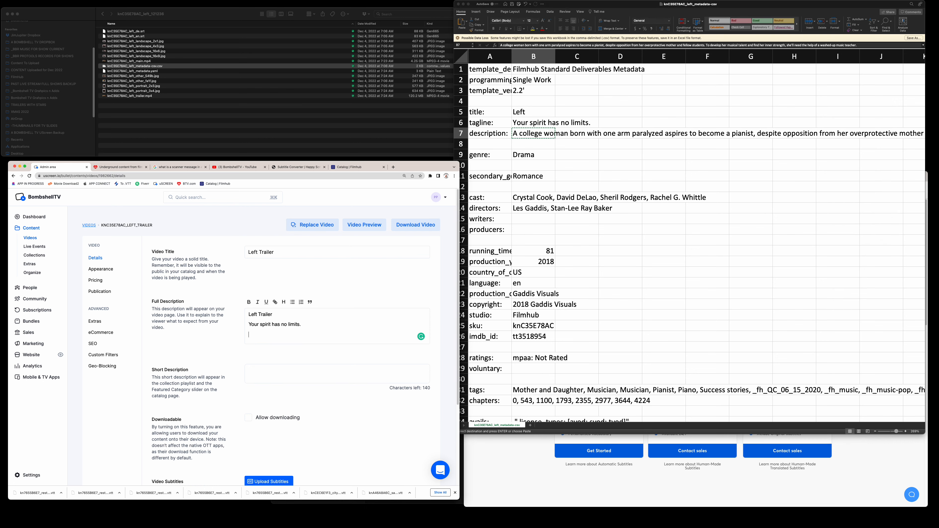
pyautogui.press('super+v')
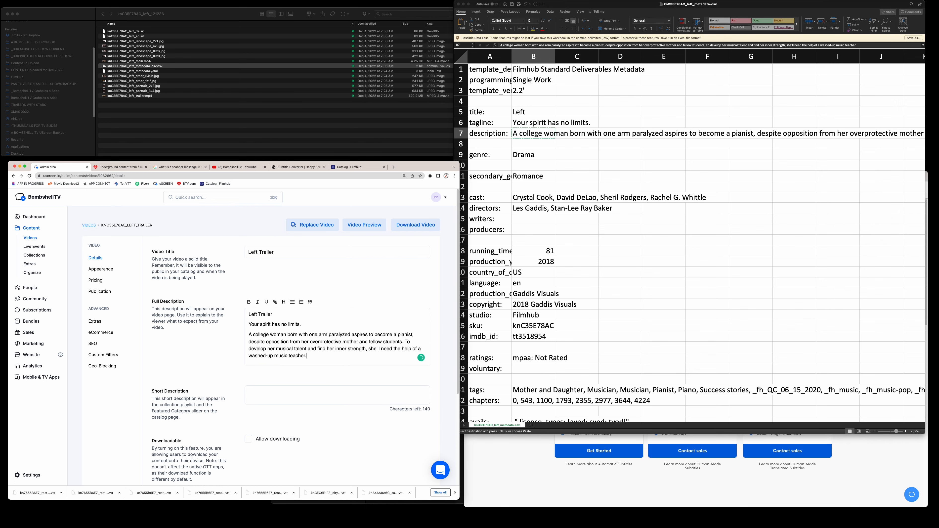
pyautogui.press('Return')
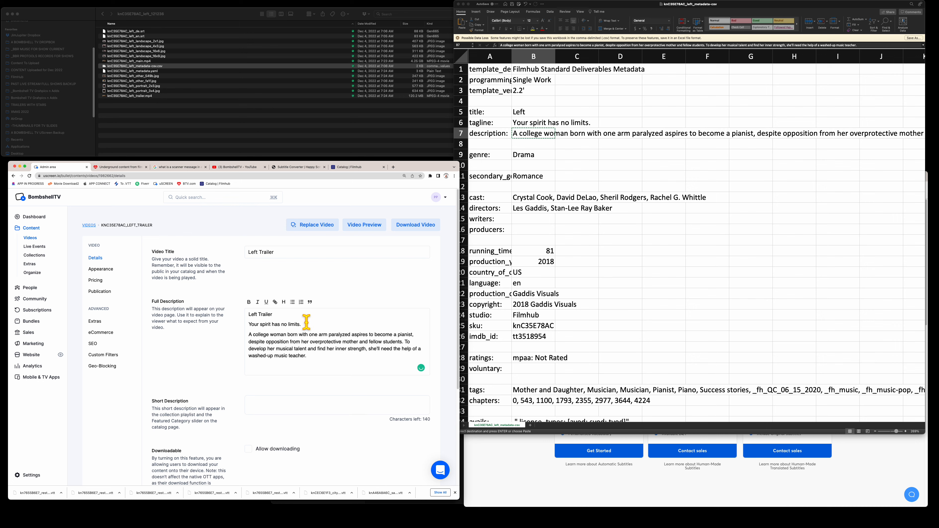
# - Paste the genre row into the description and capitalise its label to 'Genre'
pyautogui.click(495, 154)
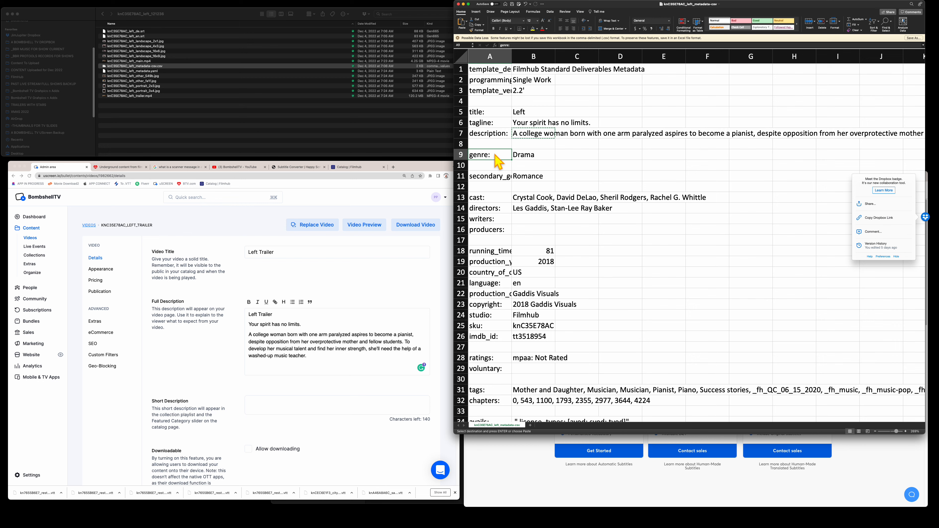
pyautogui.keyDown('shift'); pyautogui.click(537, 154); pyautogui.keyUp('shift')
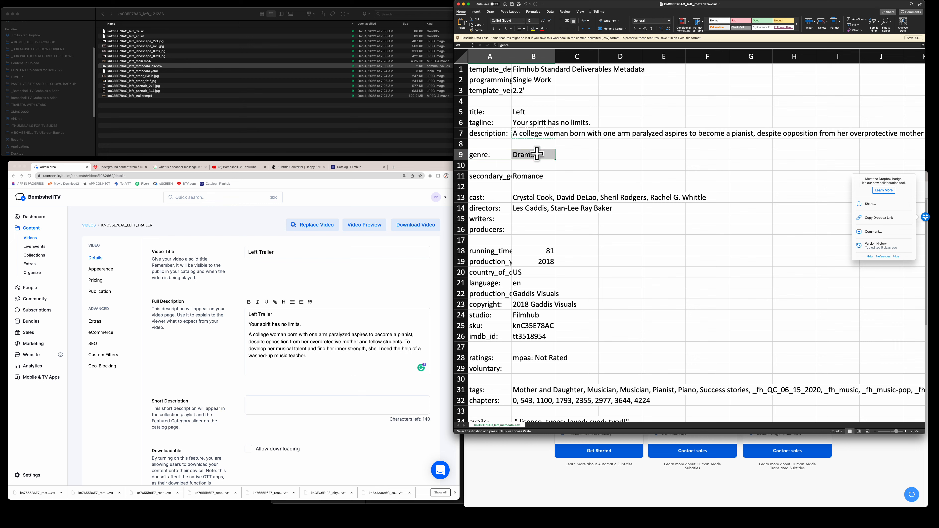
pyautogui.click(324, 372)
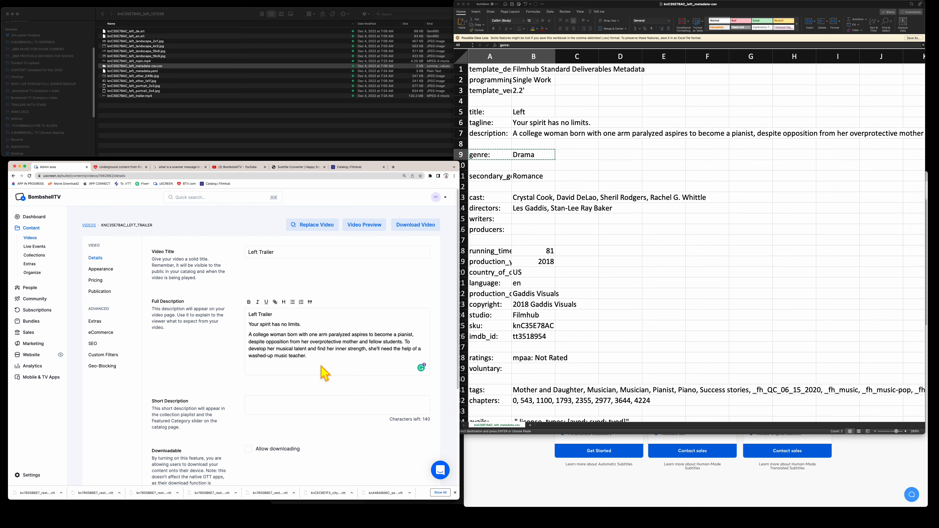
pyautogui.press('super+v')
pyautogui.press('BackSpace')
pyautogui.write('G')
# - Add a comma and a second genre value to the end of the Genre line
pyautogui.click(535, 175)
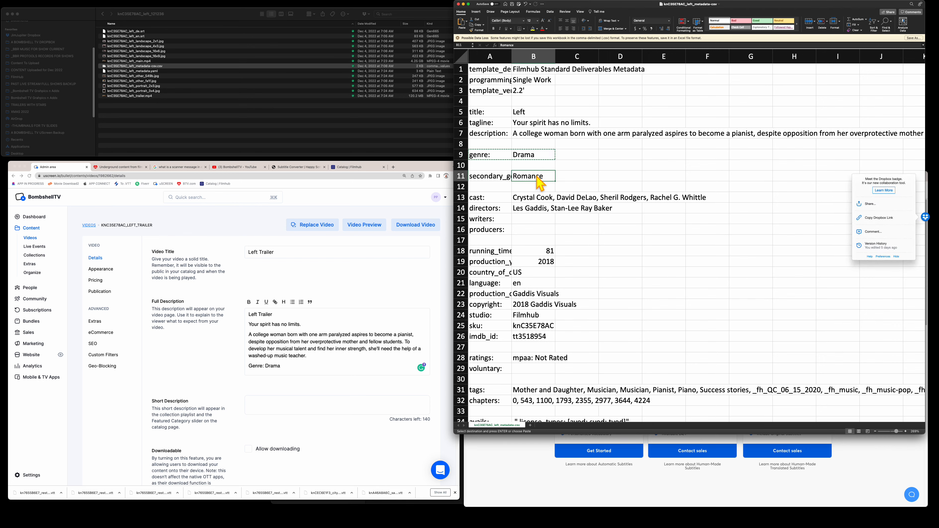
pyautogui.click(303, 366)
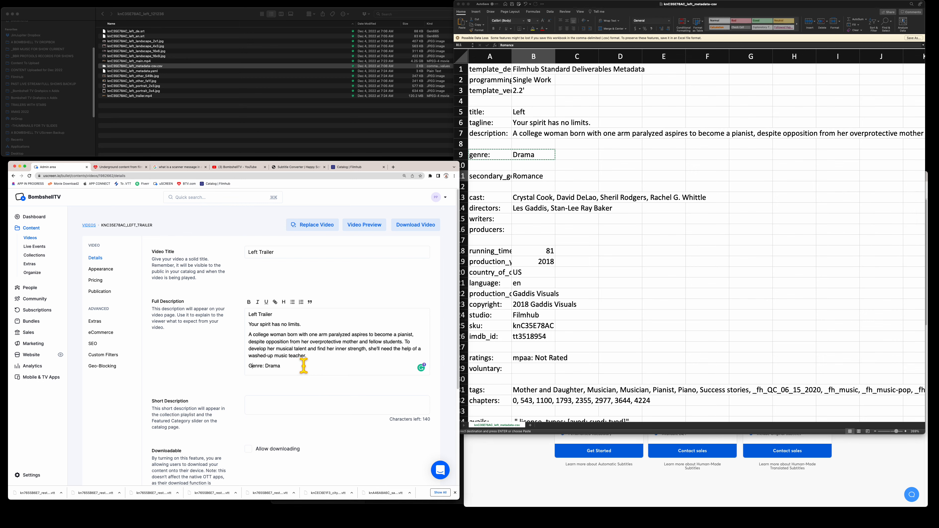
pyautogui.click(298, 364)
pyautogui.write(',')
pyautogui.press('super+v')
pyautogui.click(297, 365)
pyautogui.press('BackSpace')
pyautogui.click(530, 178)
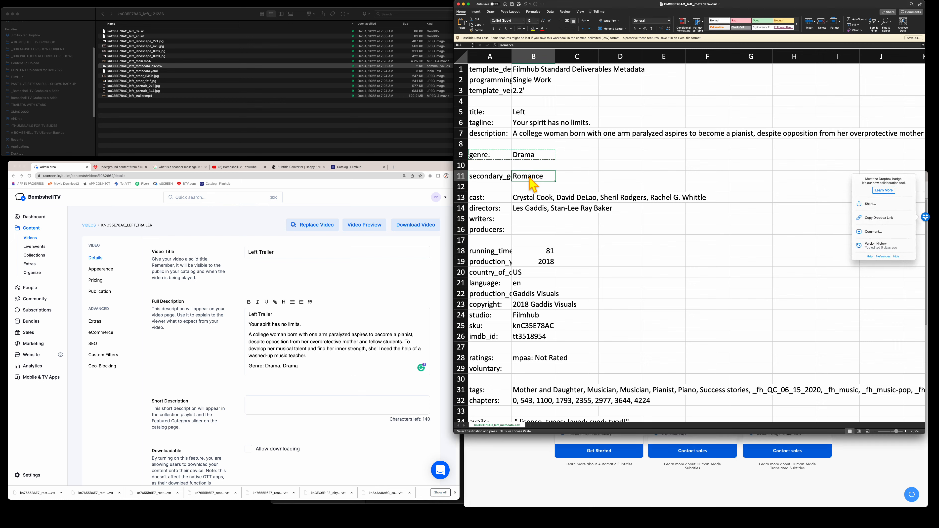
pyautogui.click(301, 365)
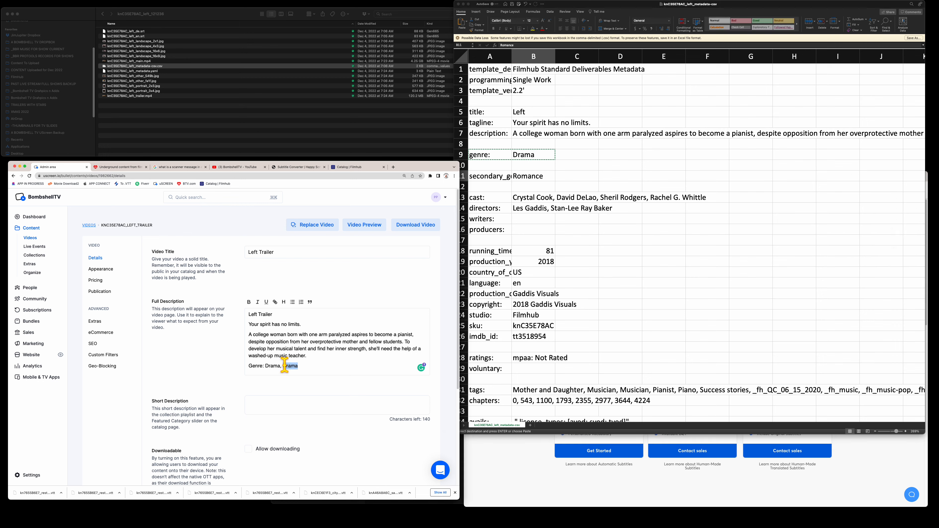
pyautogui.moveTo(282, 366); pyautogui.dragTo(306, 366)
pyautogui.press('super+v')
# - Replace the mistaken 'genre:Drama' text with Drama copied from cell B9
pyautogui.click(529, 157)
pyautogui.rightClick(529, 157)
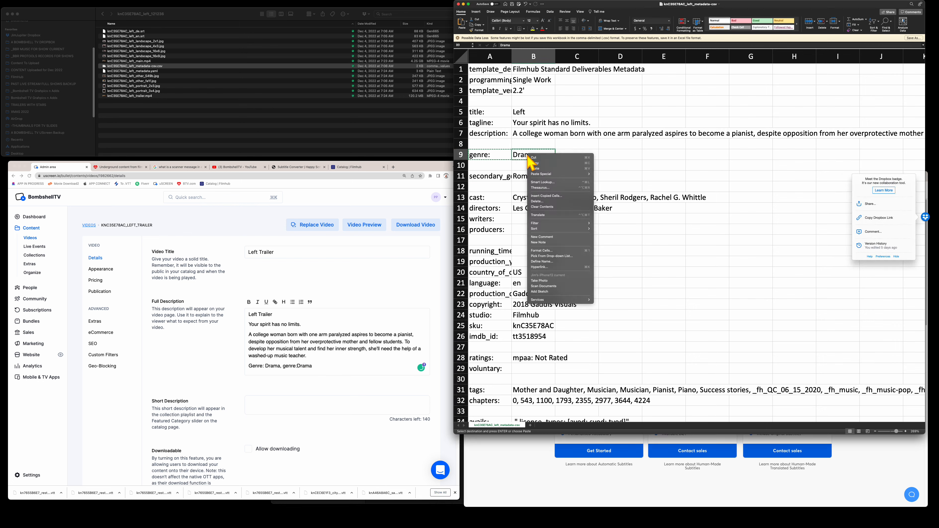
pyautogui.click(544, 164)
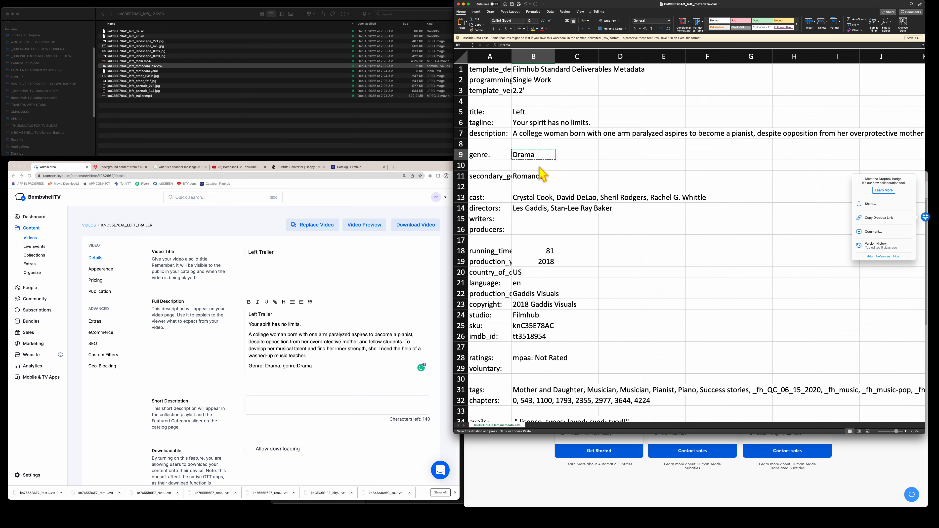
pyautogui.click(325, 369)
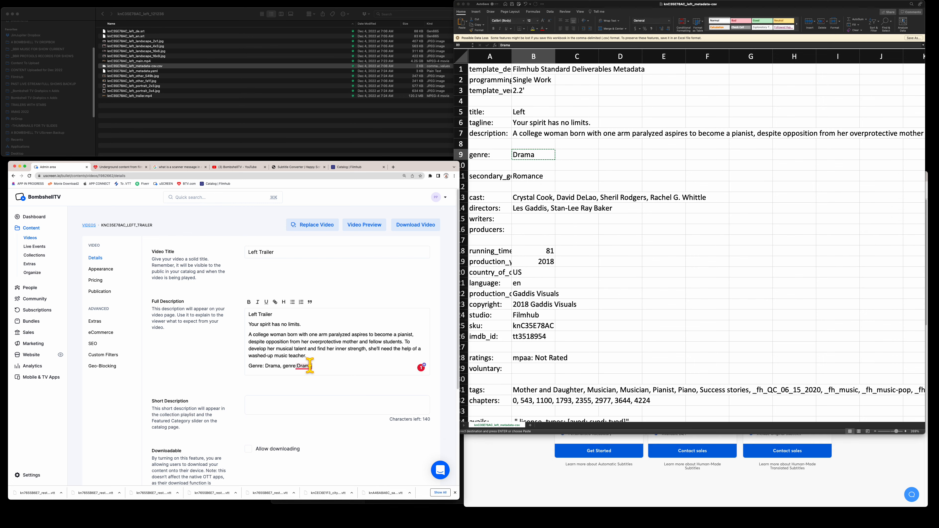
pyautogui.doubleClick(286, 366)
pyautogui.rightClick(284, 368)
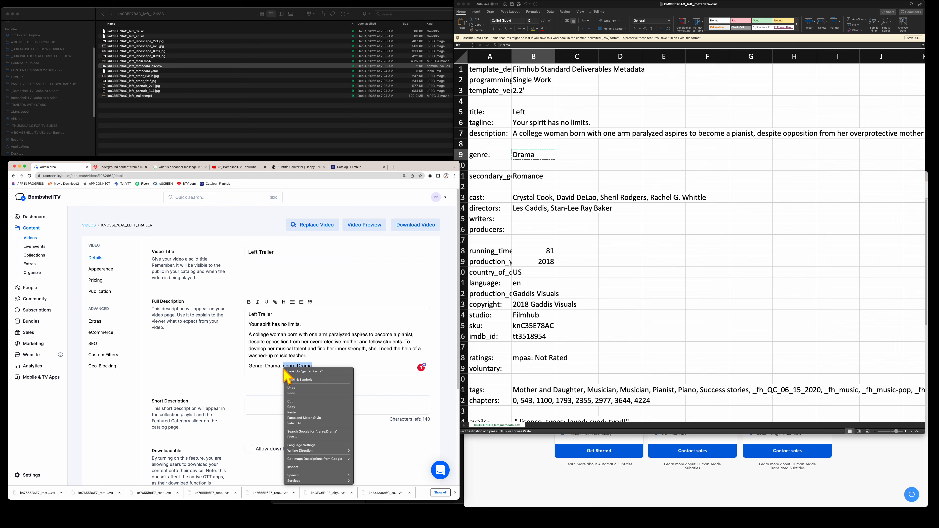
pyautogui.click(294, 413)
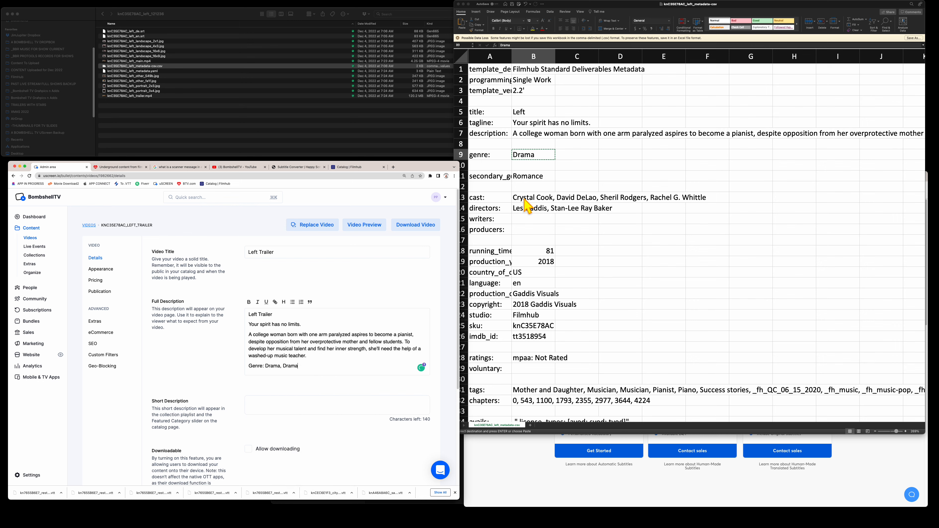
# - Replace the duplicate Drama with Romance from B11, giving 'Genre: Drama, Romance', then add a new line
pyautogui.click(527, 175)
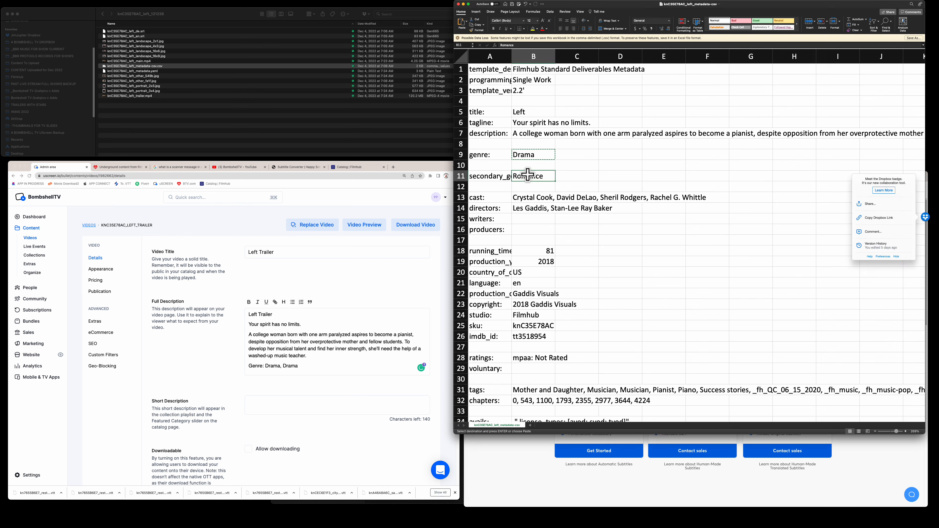
pyautogui.rightClick(528, 177)
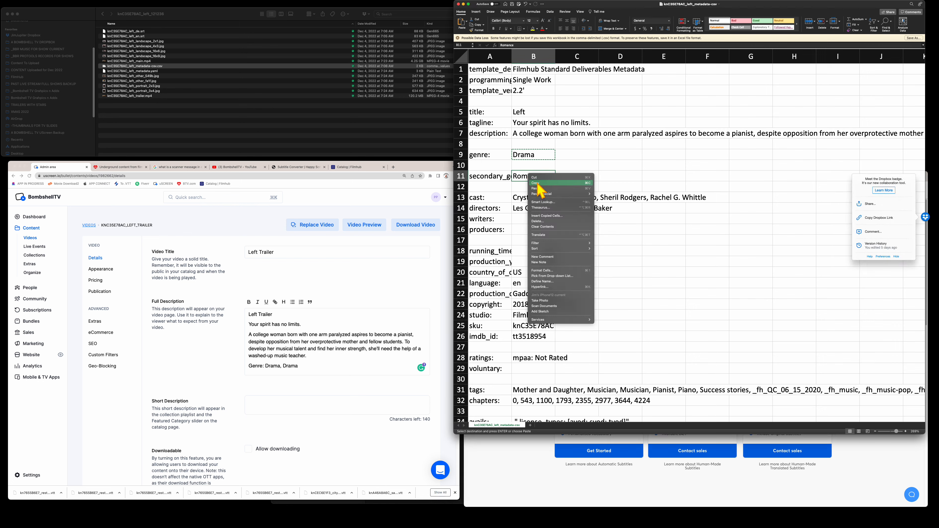
pyautogui.click(535, 183)
pyautogui.click(296, 366)
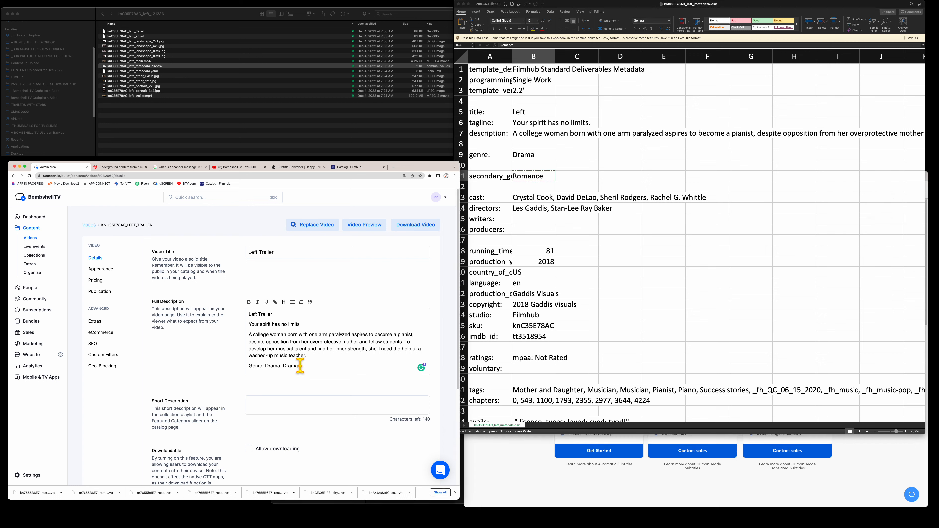
pyautogui.rightClick(283, 366)
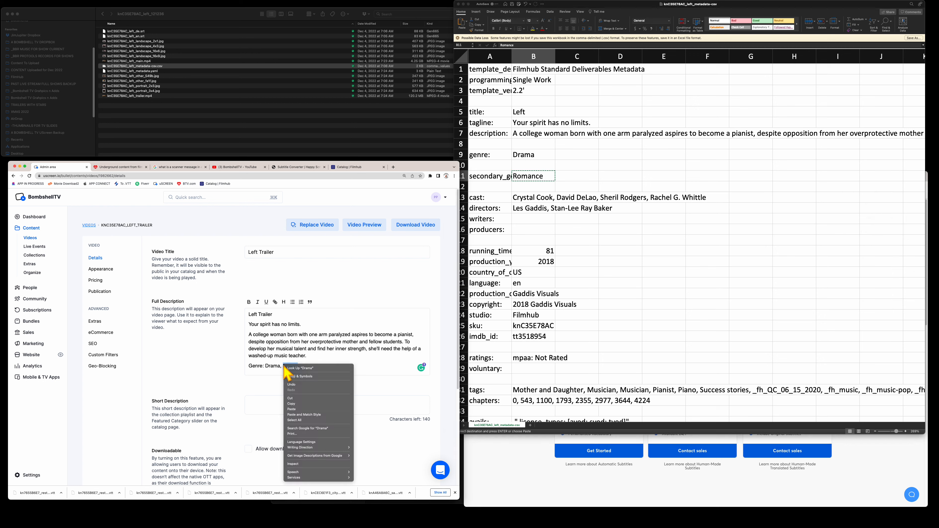
pyautogui.click(291, 409)
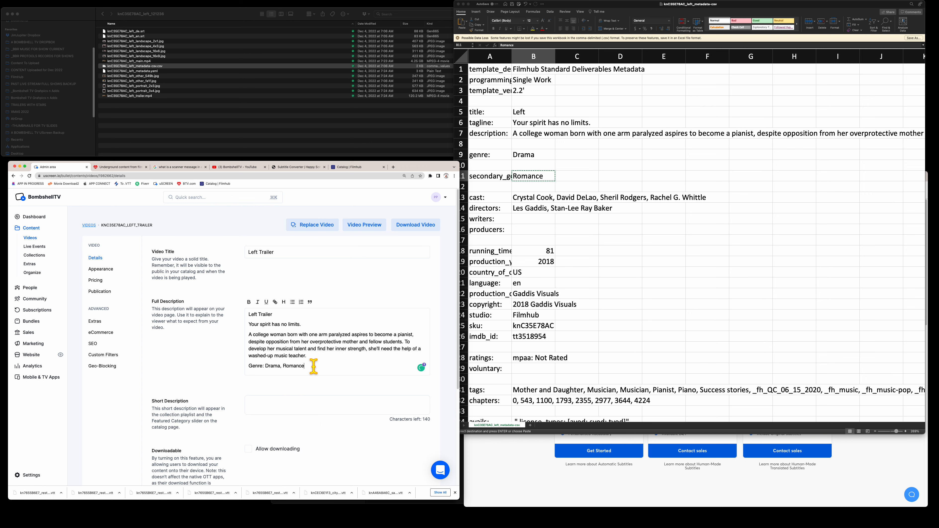
pyautogui.press('Return')
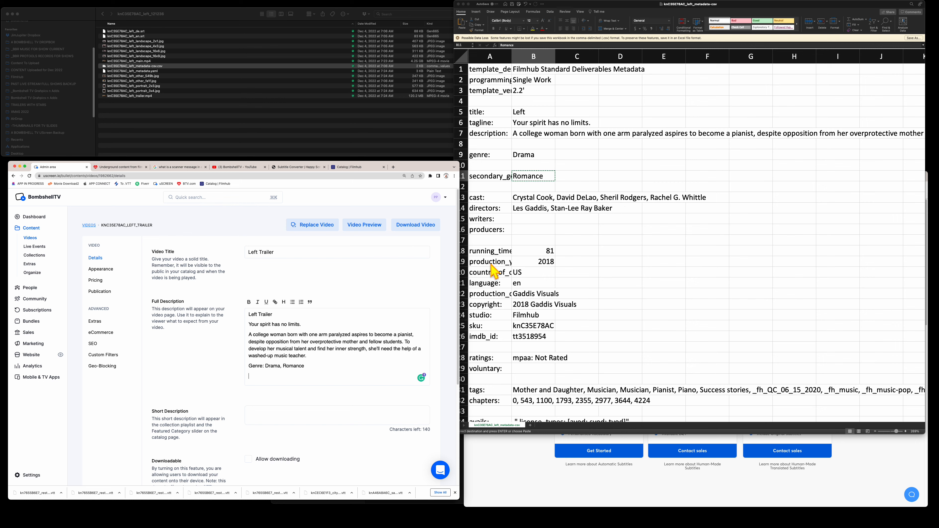
# - Paste the cast row A13:B13 below the Genre line and capitalise its label to 'Cast'
pyautogui.click(494, 197)
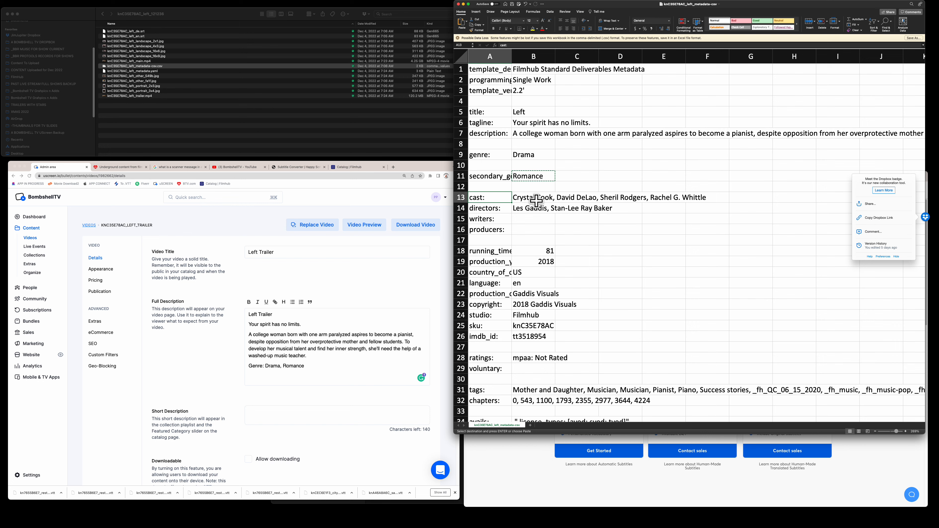
pyautogui.keyDown('shift'); pyautogui.click(527, 197); pyautogui.keyUp('shift')
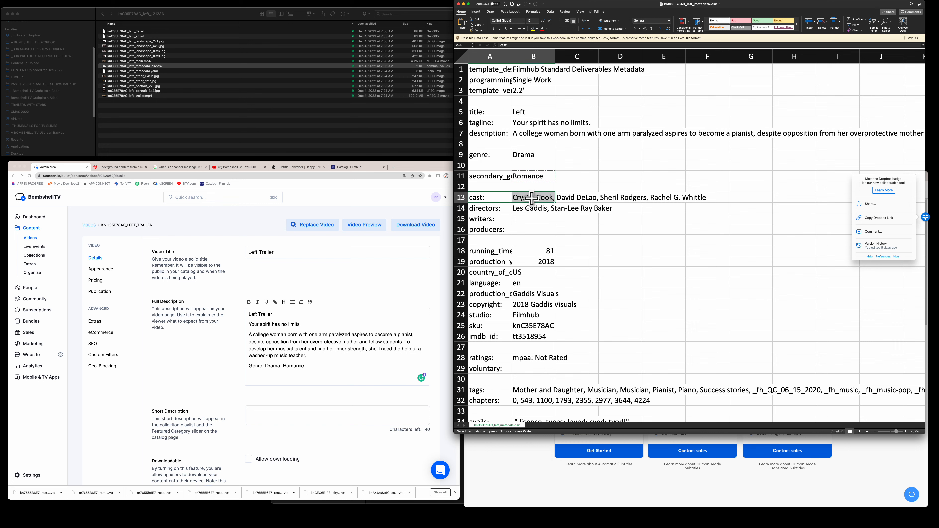
pyautogui.rightClick(532, 198)
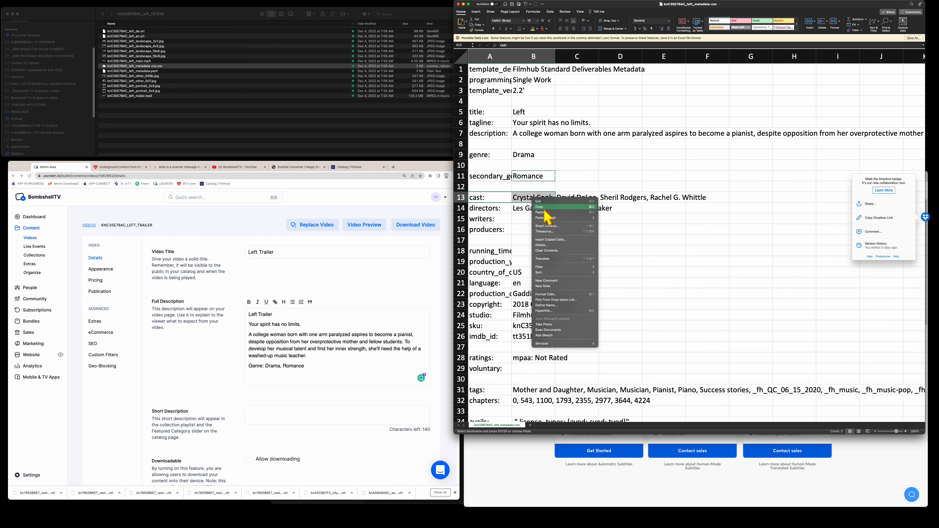
pyautogui.click(543, 206)
pyautogui.click(272, 386)
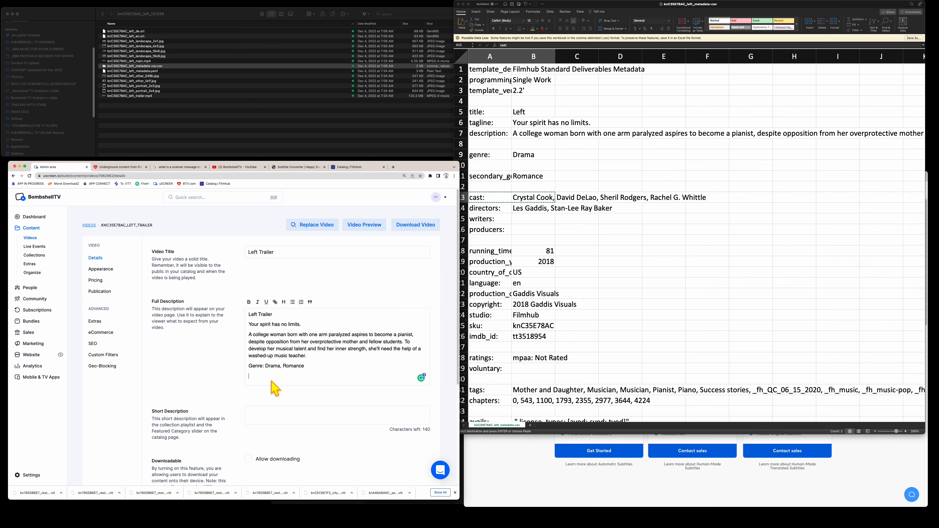
pyautogui.press('super+v')
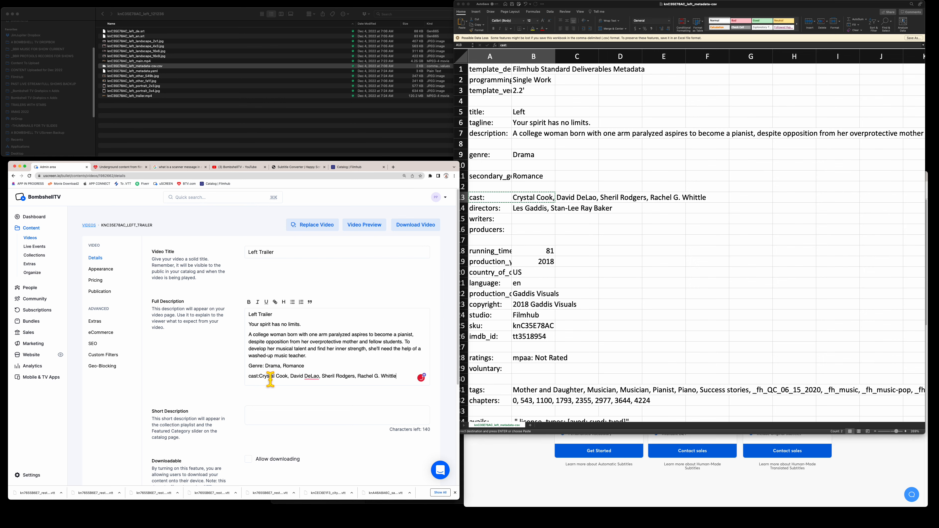
pyautogui.click(259, 376)
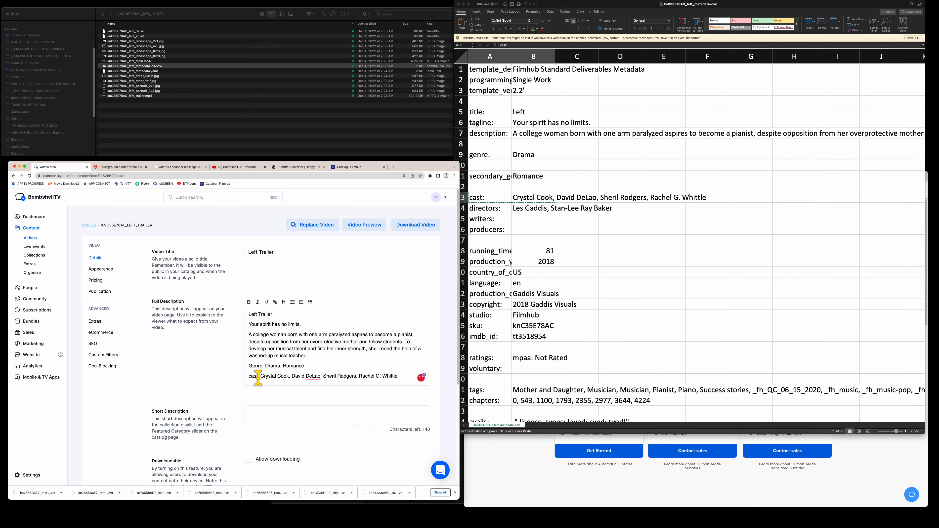
pyautogui.press('BackSpace')
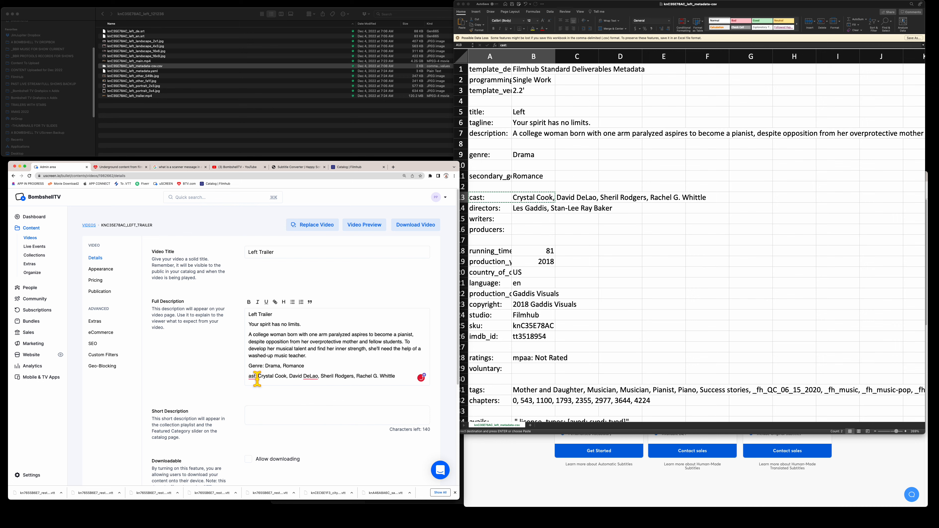
pyautogui.write('C')
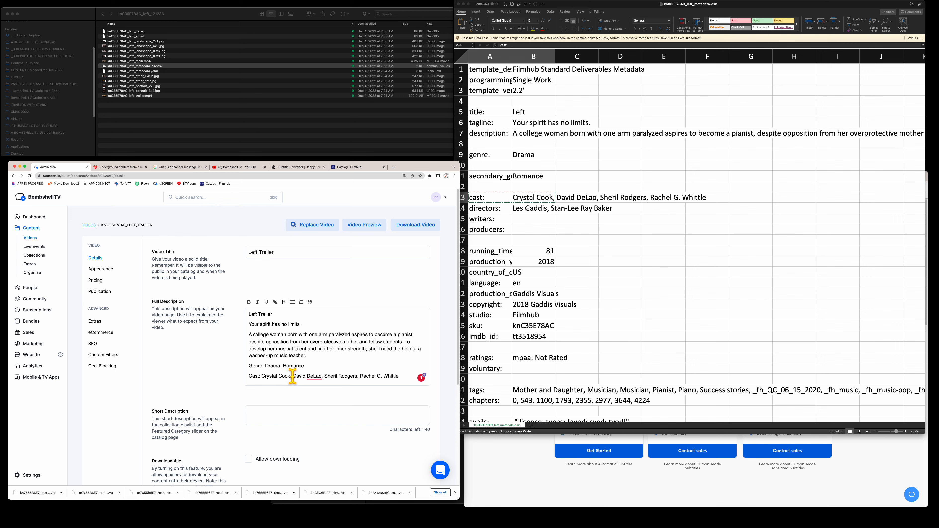
pyautogui.click(527, 209)
# - Paste the directors row A14:B14 on a new line below Cast, labelled 'Directors:'
pyautogui.click(499, 209)
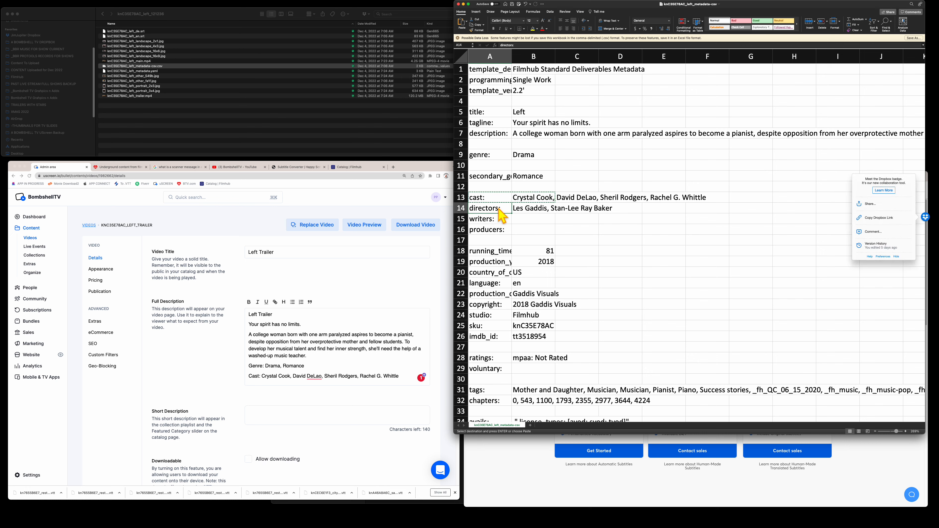
pyautogui.moveTo(501, 215); pyautogui.dragTo(538, 210)
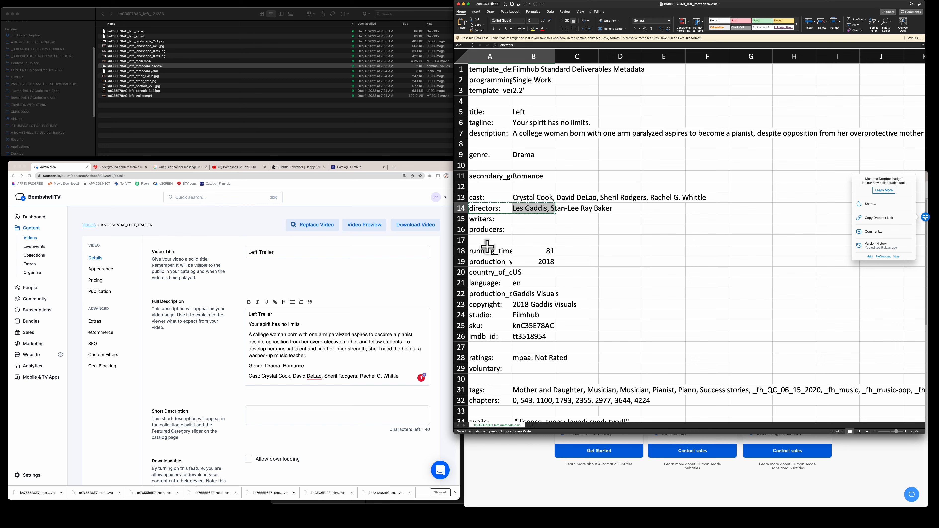
pyautogui.click(407, 375)
pyautogui.click(406, 374)
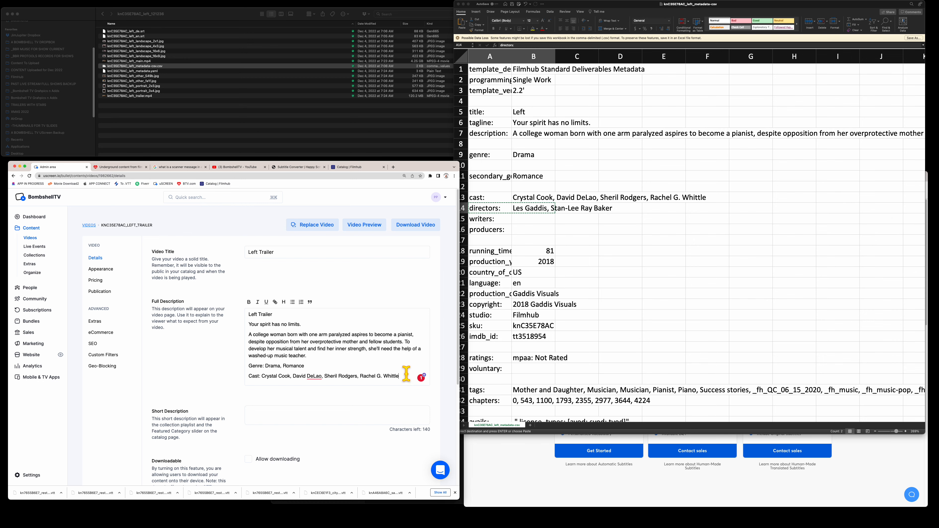
pyautogui.press('Return')
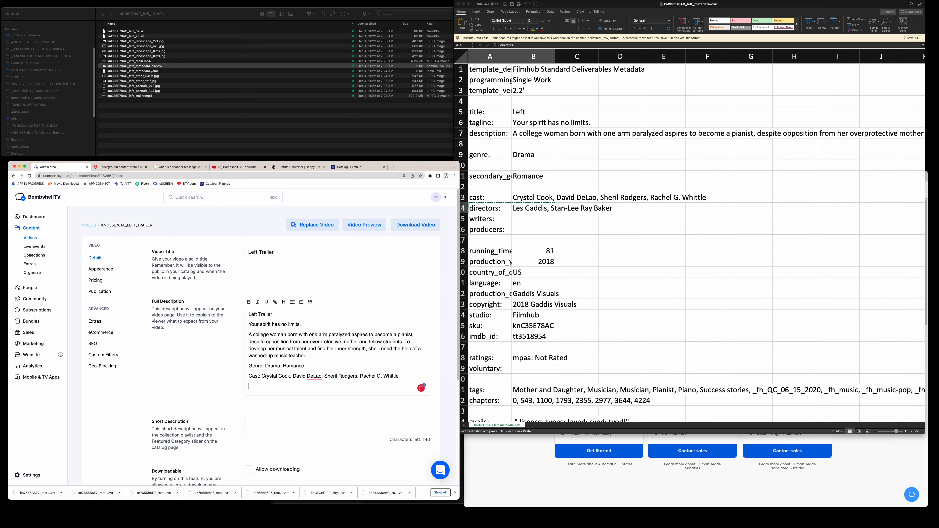
pyautogui.press('super+v')
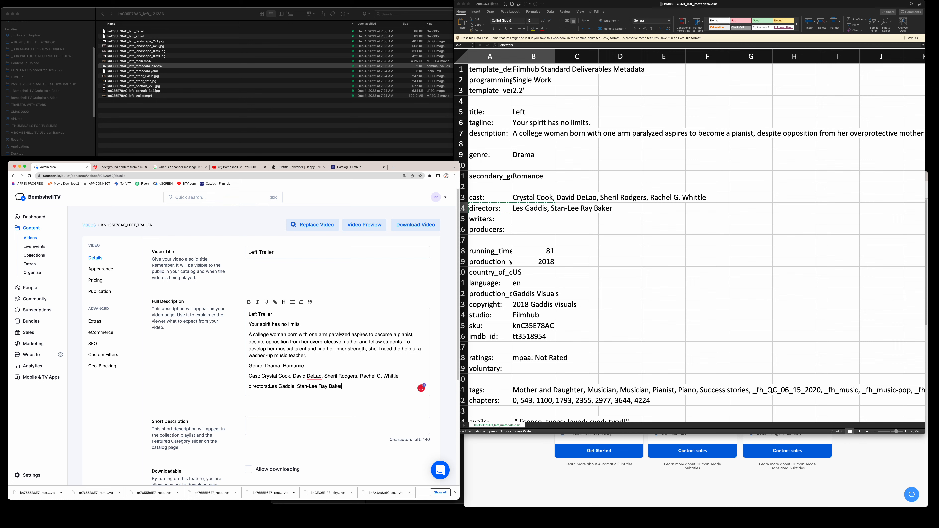
pyautogui.click(268, 386)
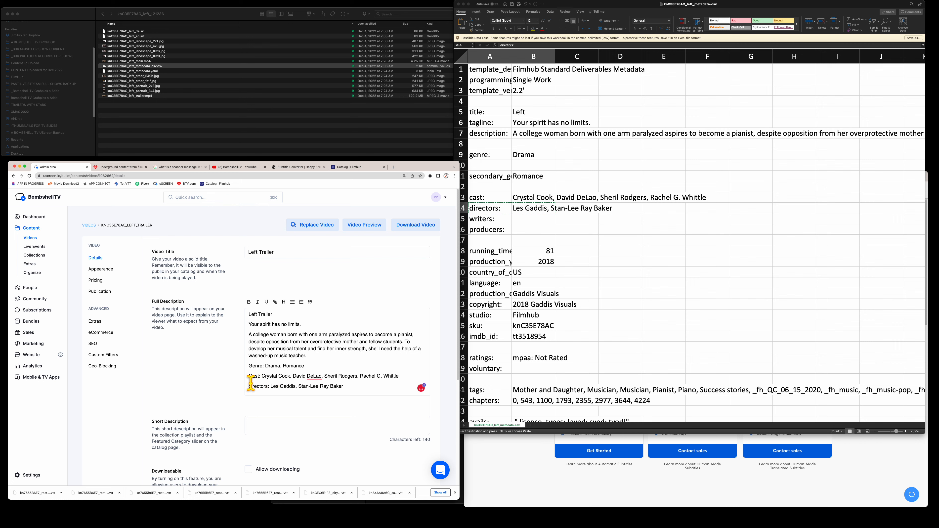
pyautogui.press('BackSpace')
pyautogui.write('D')
pyautogui.click(561, 246)
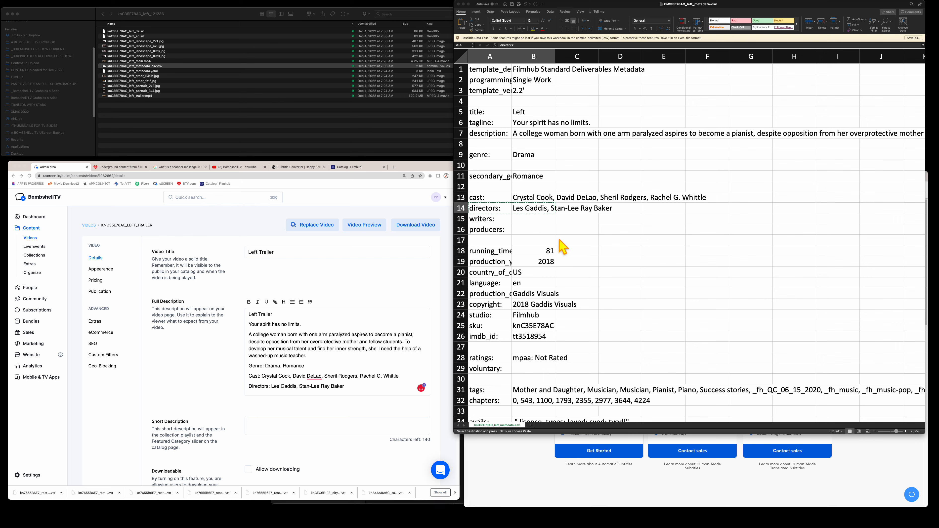
# - Scroll down the metadata sheet and copy the tags row A31:B31
pyautogui.scroll(-5, 559, 240)
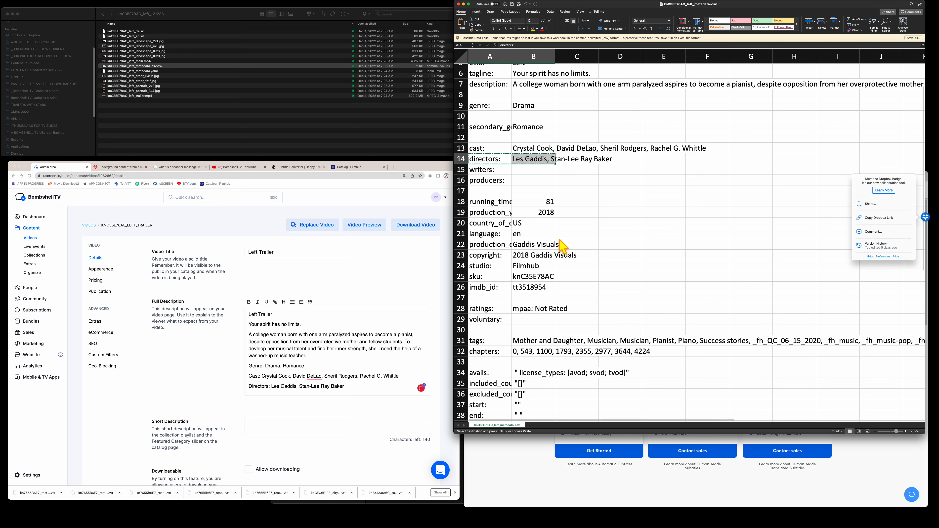
pyautogui.scroll(-2, 562, 247)
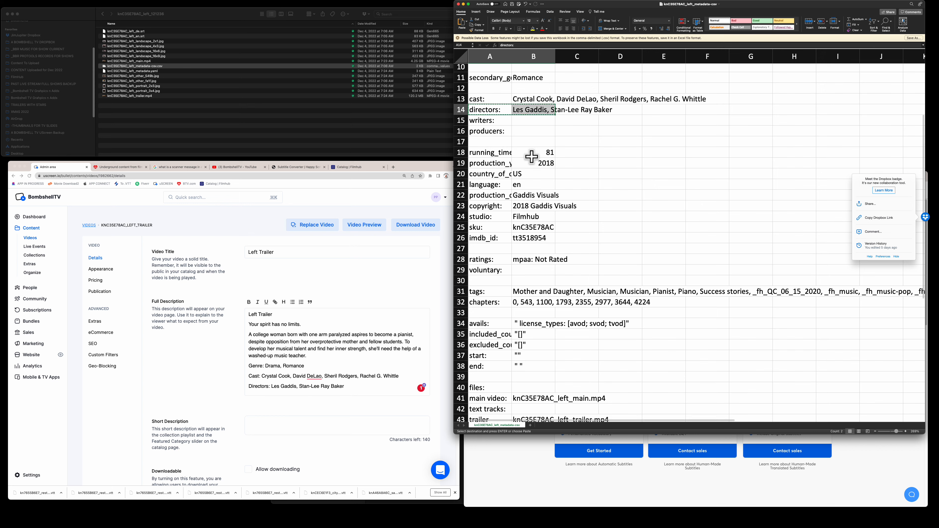
pyautogui.scroll(-1, 531, 157)
pyautogui.scroll(-1, 531, 156)
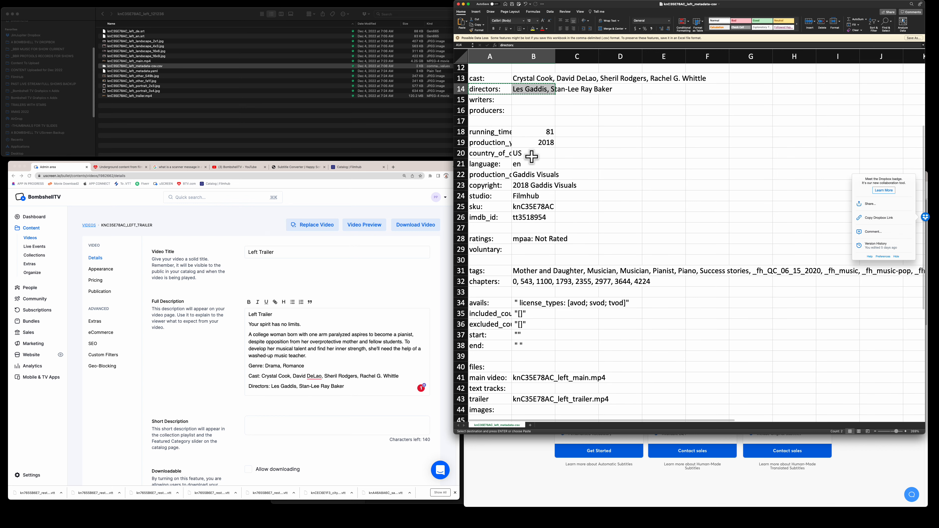
pyautogui.click(539, 207)
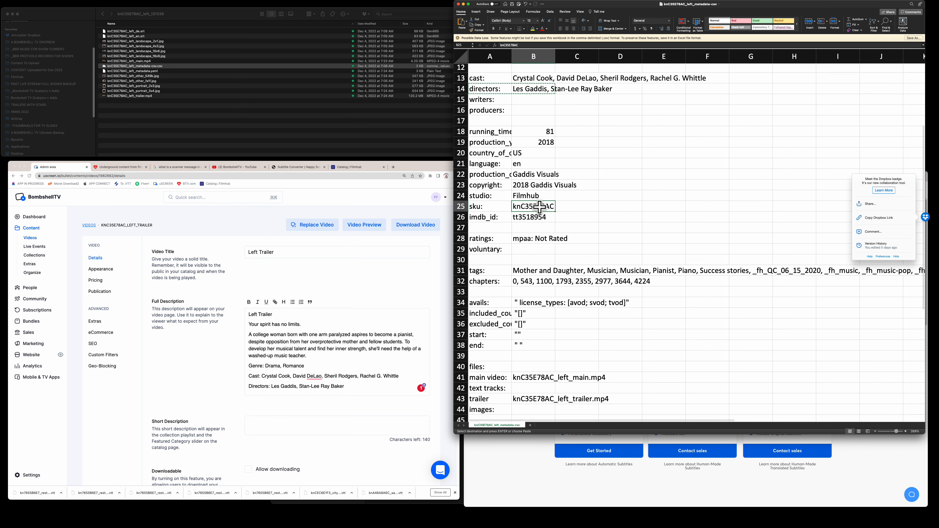
pyautogui.scroll(-2, 539, 207)
pyautogui.moveTo(490, 244); pyautogui.dragTo(536, 244)
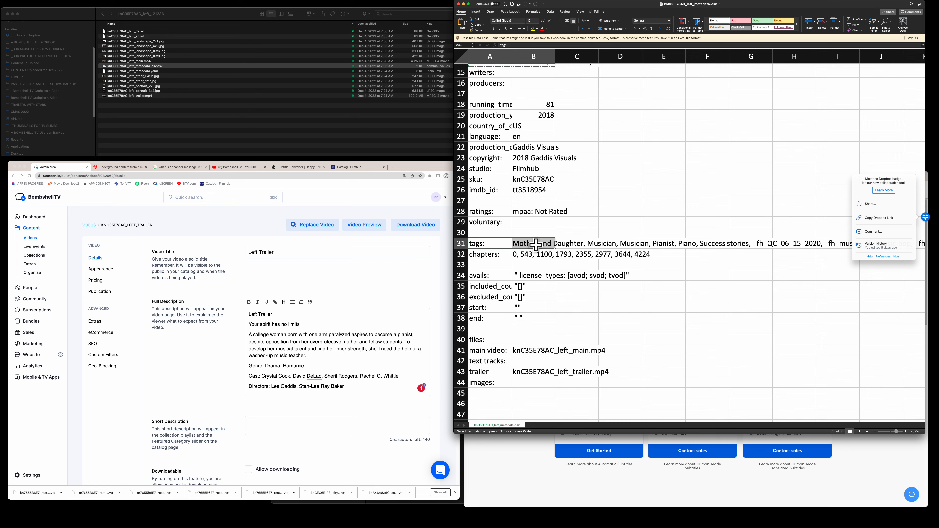
pyautogui.rightClick(535, 244)
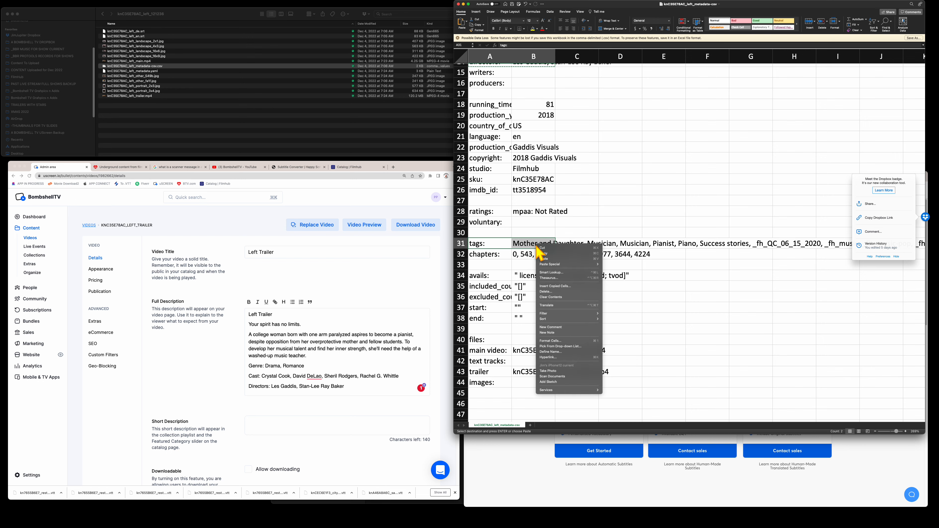
pyautogui.click(550, 254)
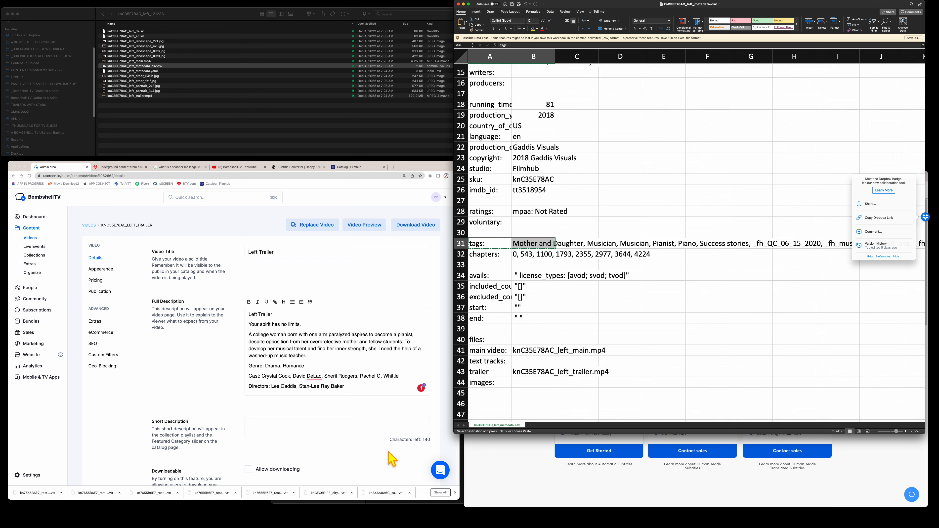
# - Paste the tags as a new paragraph below Directors and capitalise the label to 'Tags:'
pyautogui.click(356, 386)
pyautogui.press('Return')
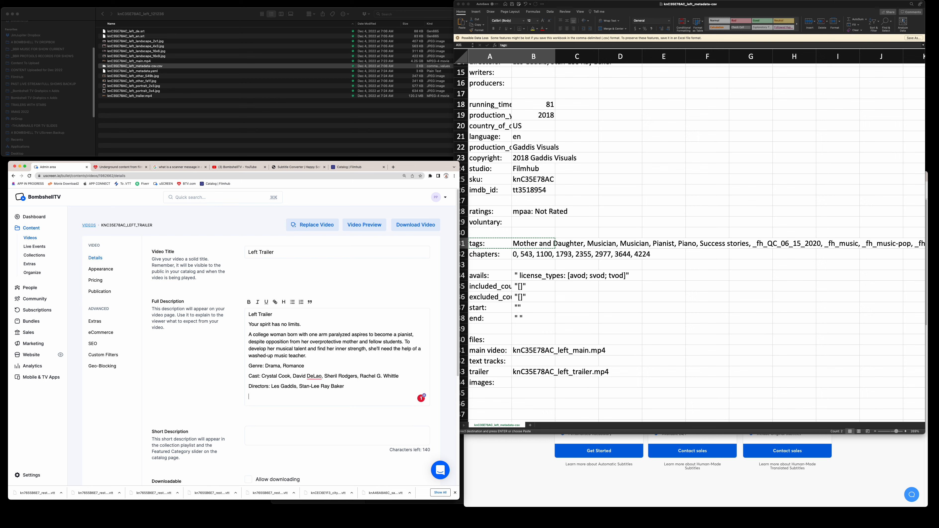
pyautogui.press('super+v')
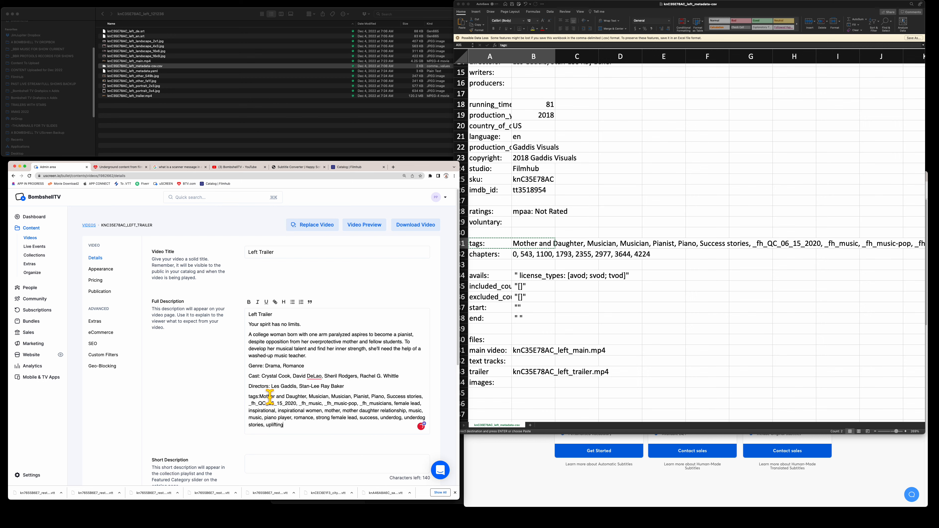
pyautogui.click(259, 397)
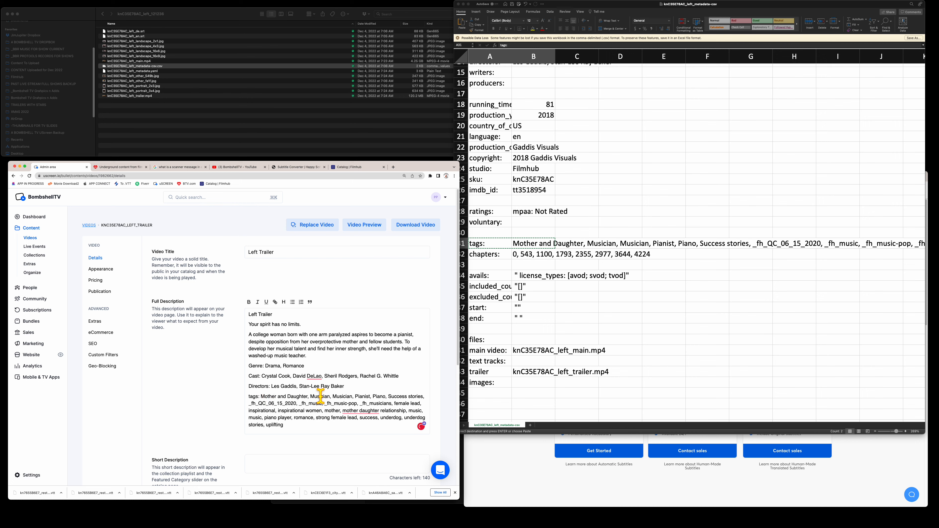
pyautogui.press('Left')
pyautogui.press('Left')
pyautogui.press('Left')
pyautogui.press('Delete')
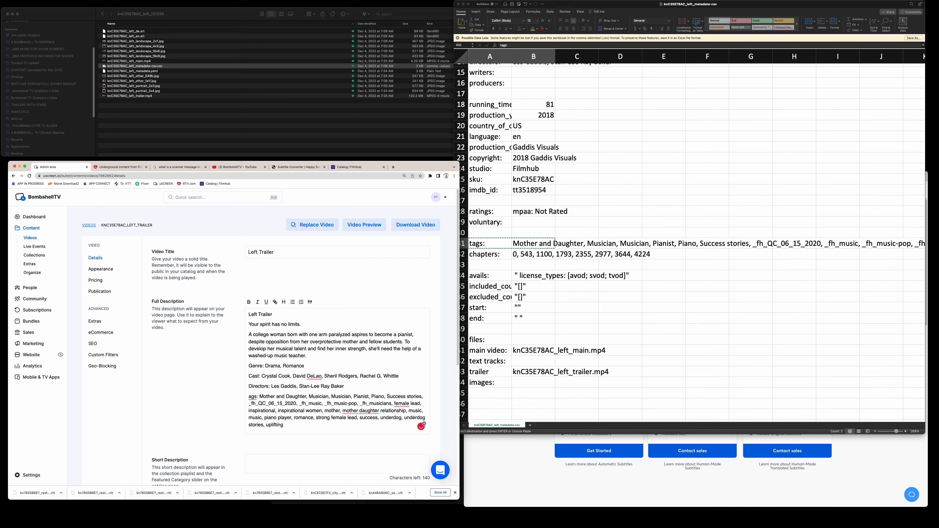
pyautogui.write('T')
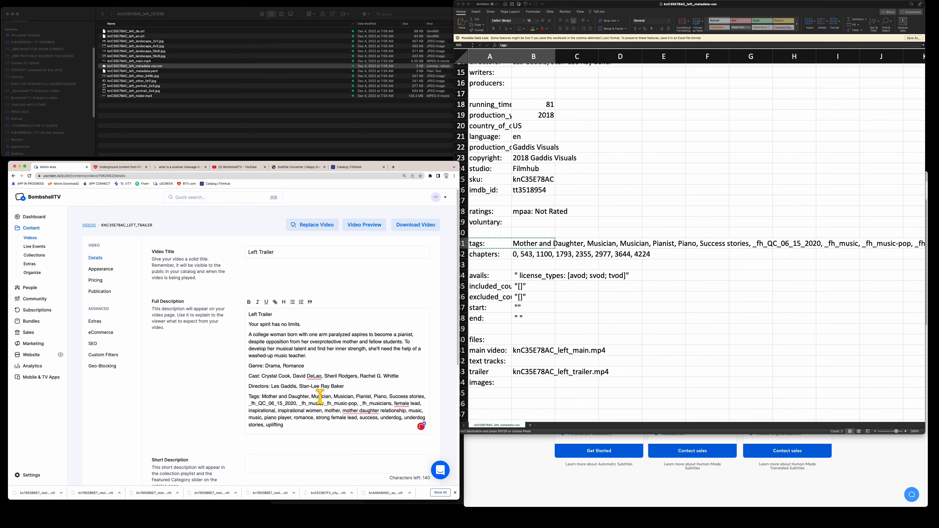
pyautogui.moveTo(374, 408)
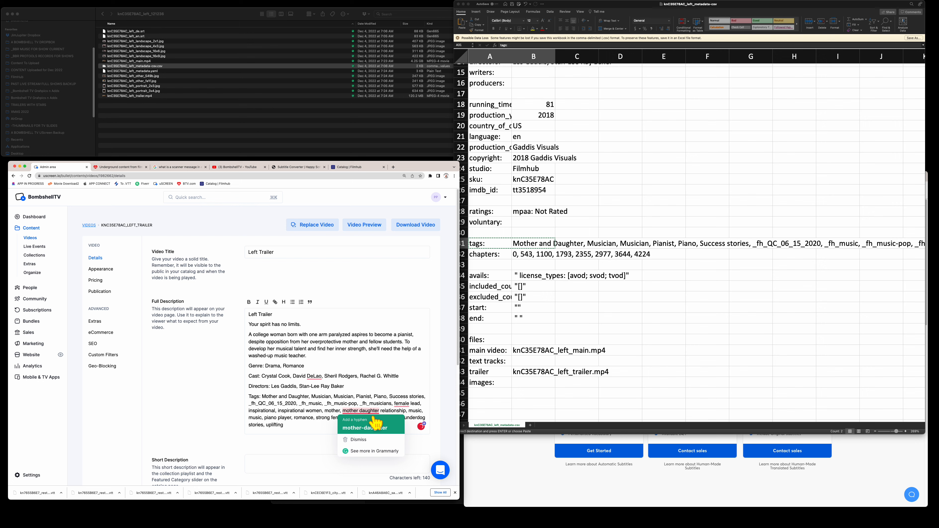
pyautogui.click(575, 306)
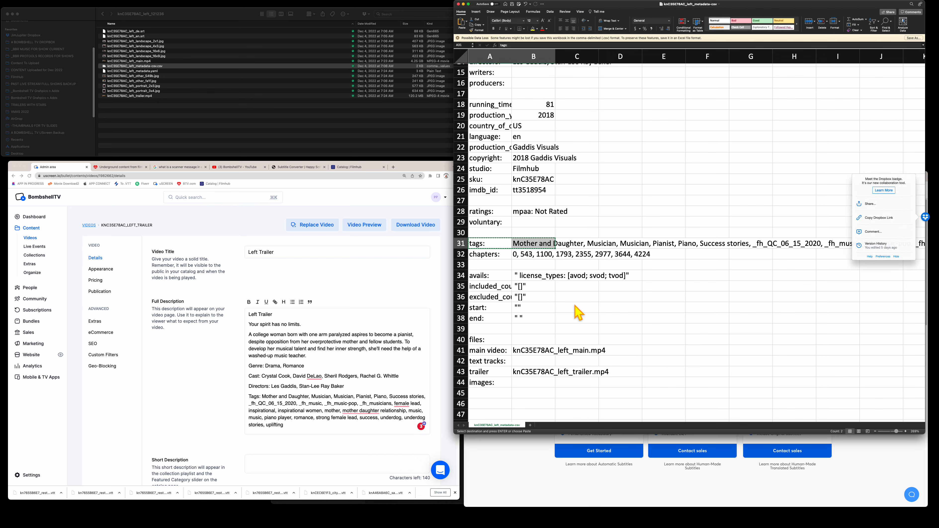
# - Review the avails, license type and included_countries rows in the metadata sheet
pyautogui.click(487, 274)
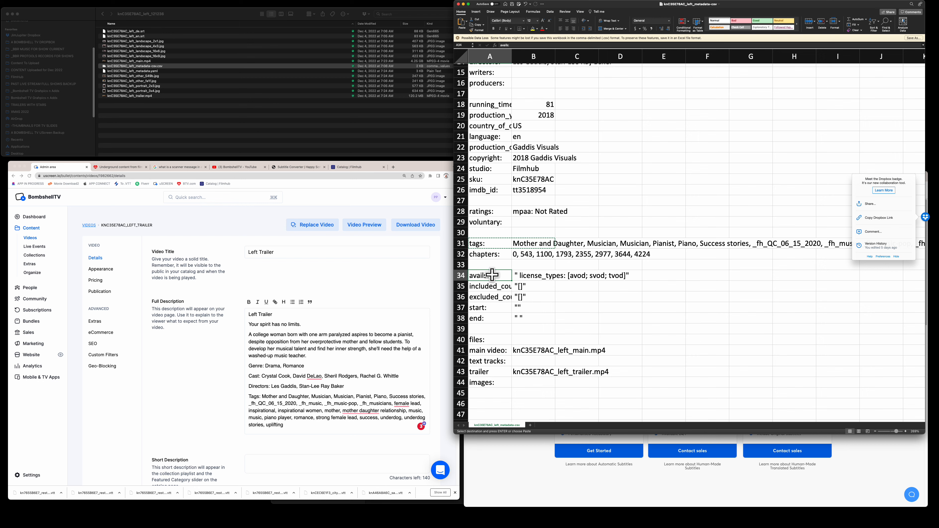
pyautogui.moveTo(491, 274); pyautogui.dragTo(549, 273)
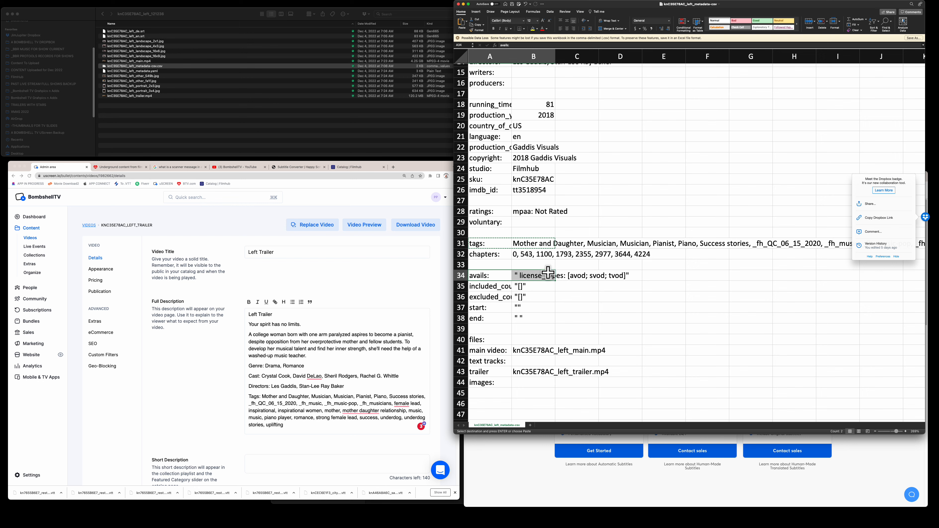
pyautogui.click(486, 275)
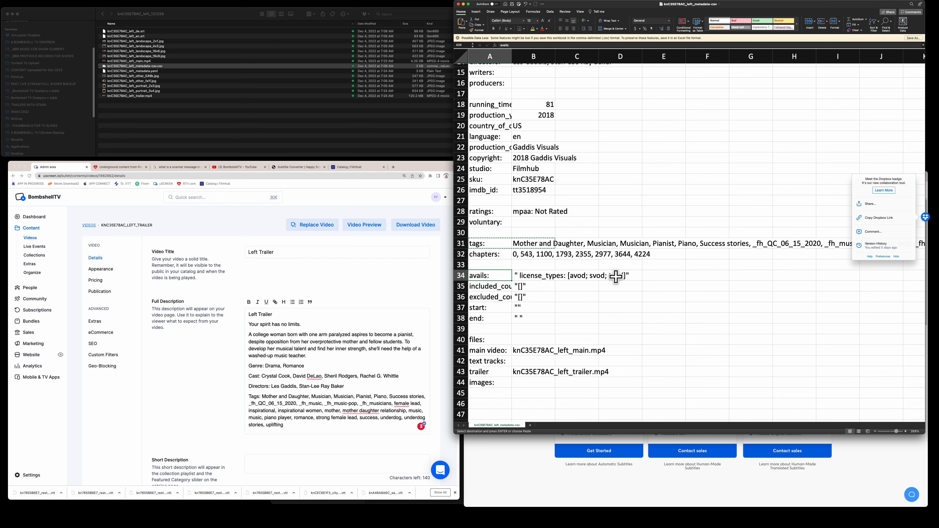
pyautogui.click(486, 286)
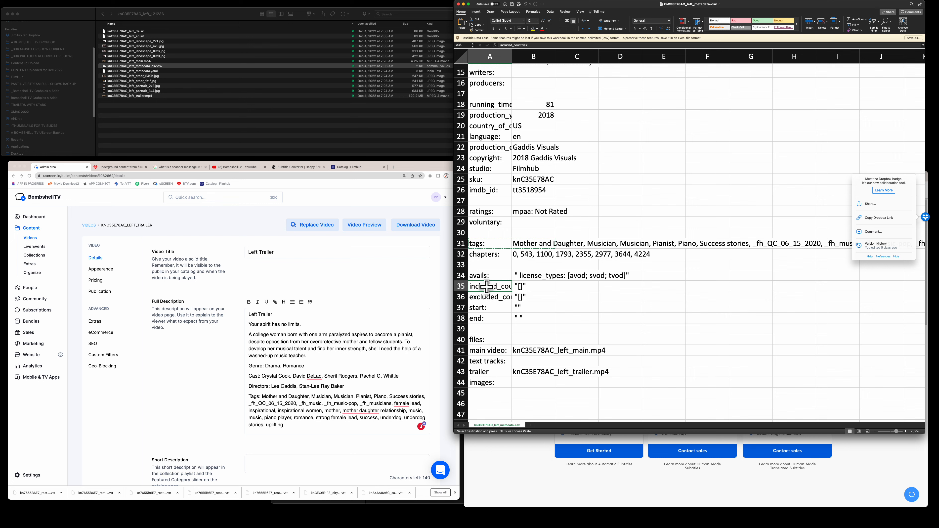
pyautogui.click(485, 276)
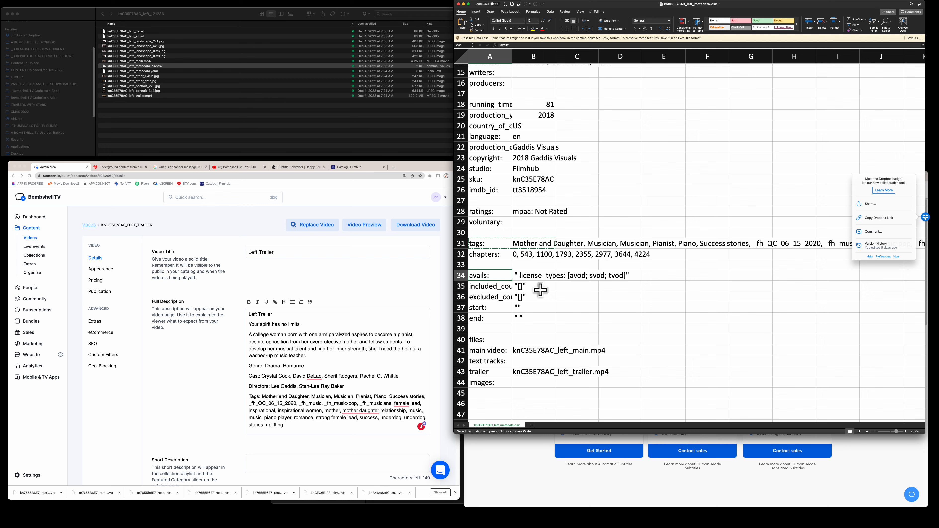
pyautogui.click(532, 276)
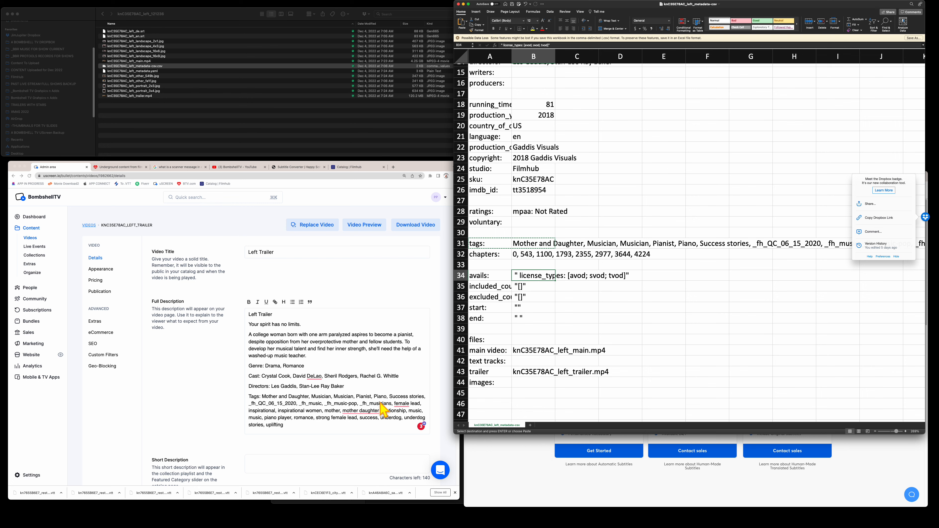
# - Add an empty line after the Tags paragraph, then check the ratings row
pyautogui.click(292, 424)
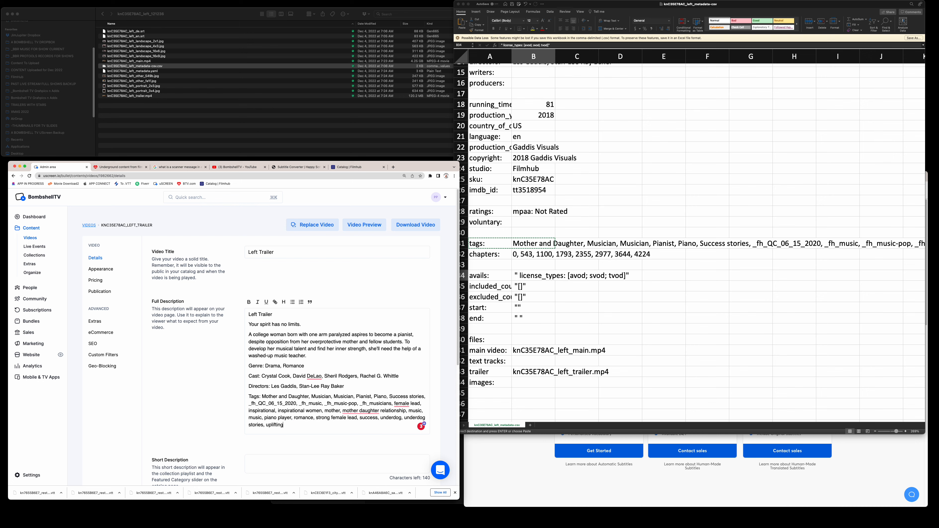
pyautogui.press('Return')
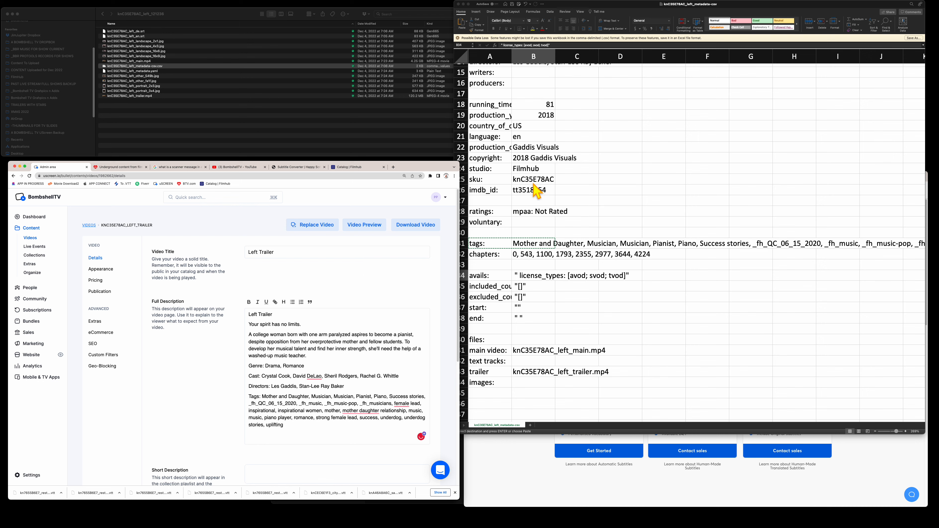
pyautogui.click(531, 221)
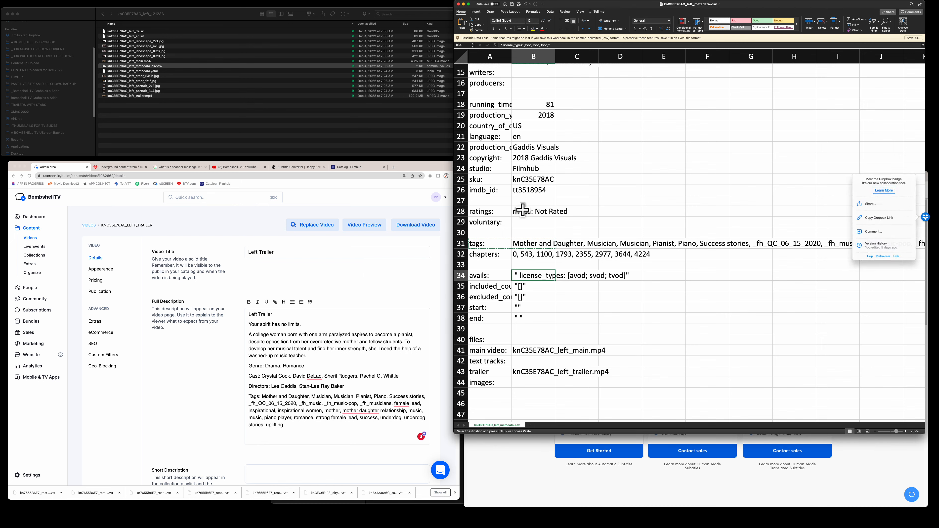
pyautogui.click(498, 210)
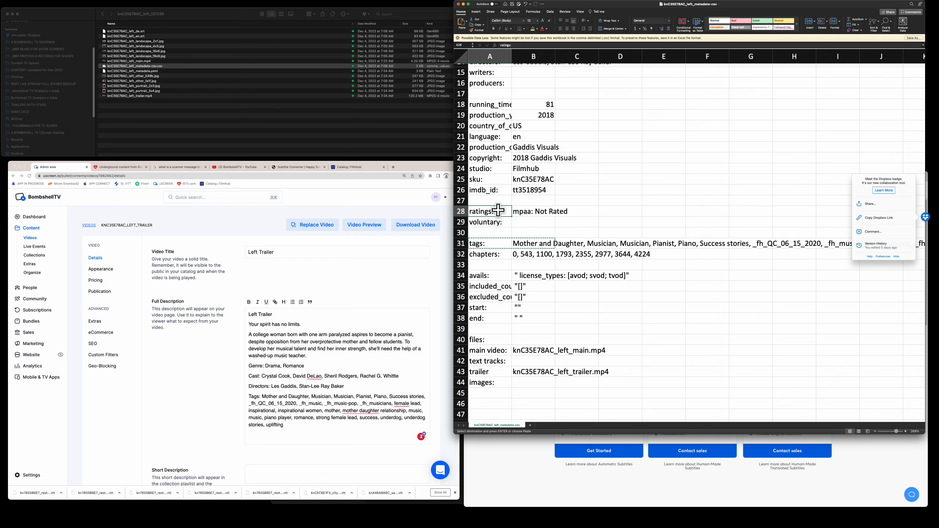
# - Copy the SKU knC35E78AC from cell B25 of the metadata sheet and return to the browser
pyautogui.click(498, 179)
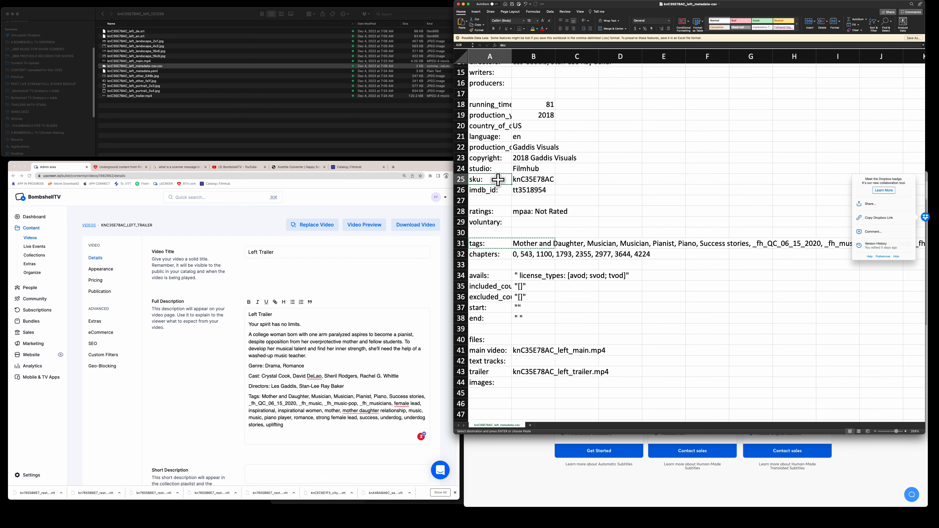
pyautogui.click(539, 179)
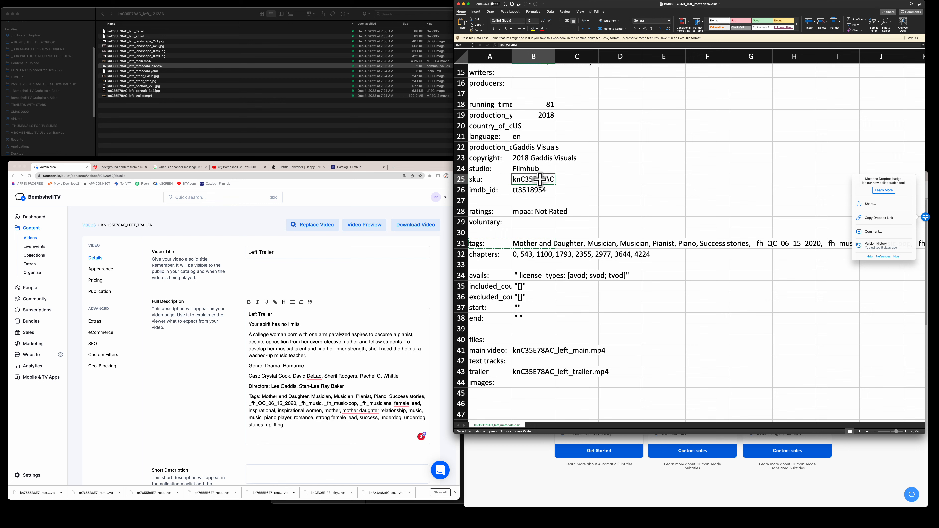
pyautogui.rightClick(539, 179)
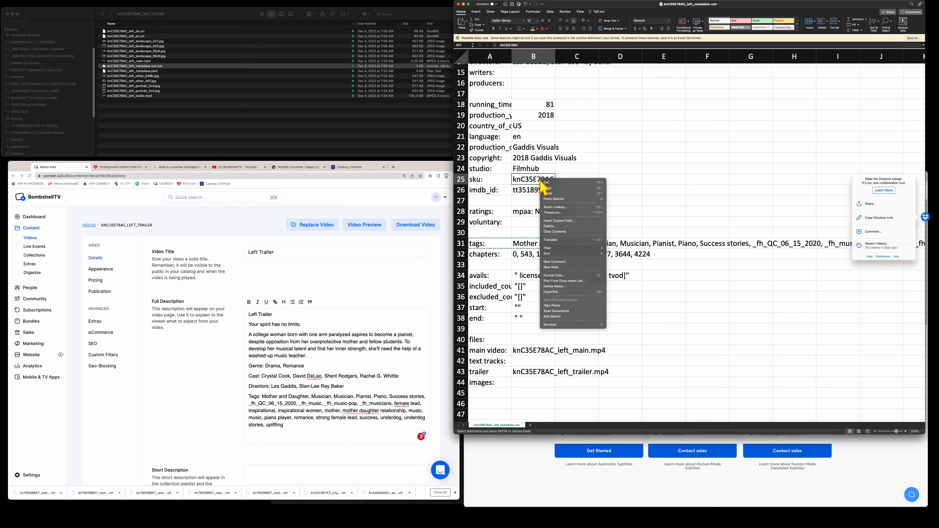
pyautogui.click(554, 189)
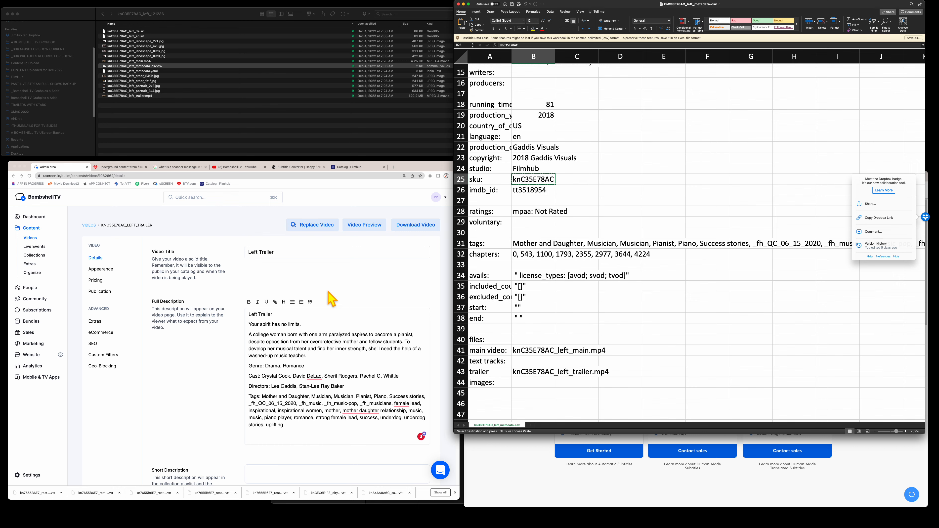
pyautogui.click(331, 298)
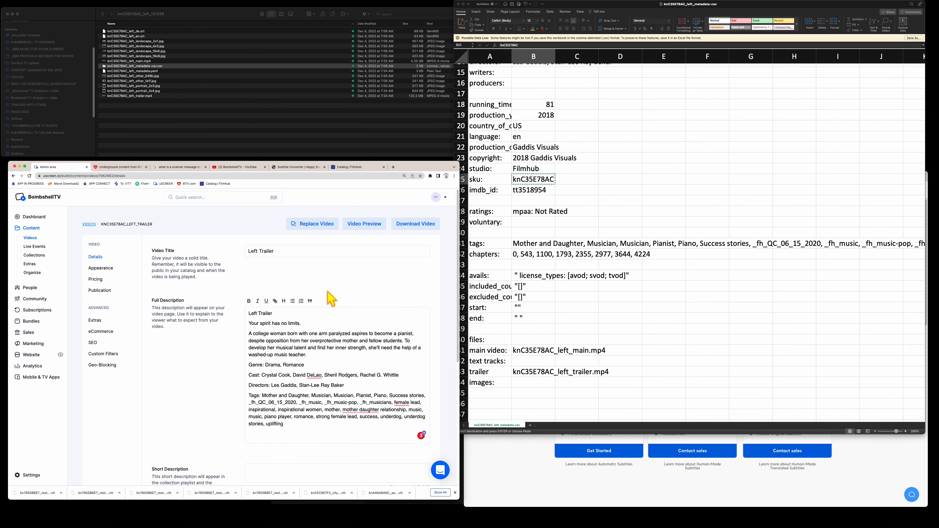
# - Add the line 'SKU: knC35E78AC' to the end of the Left Trailer's full description
pyautogui.scroll(-5, 327, 299)
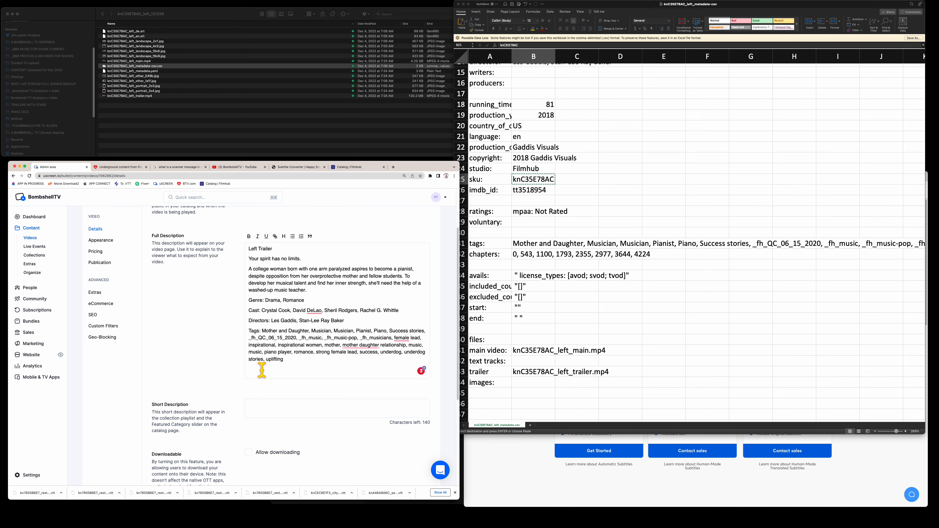
pyautogui.write('SKU:')
pyautogui.press('super+v')
pyautogui.scroll(-2, 328, 370)
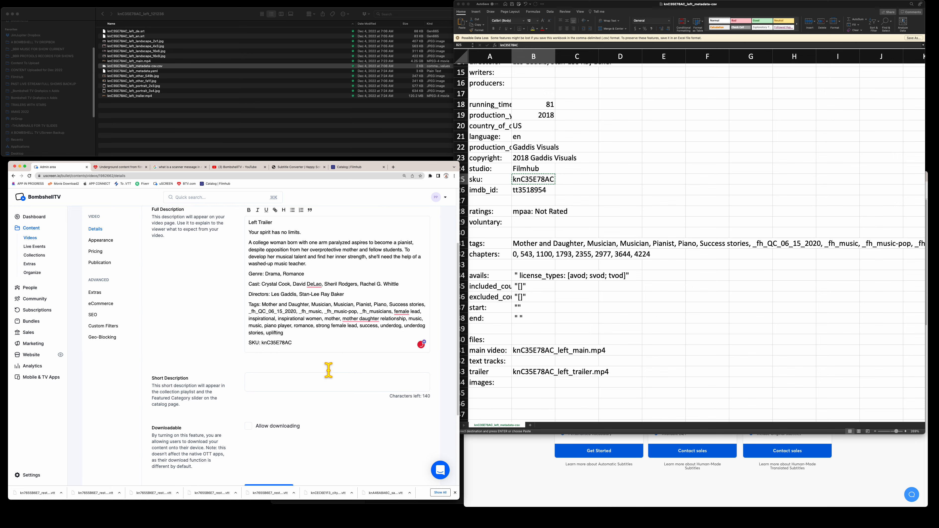
pyautogui.scroll(-5, 328, 369)
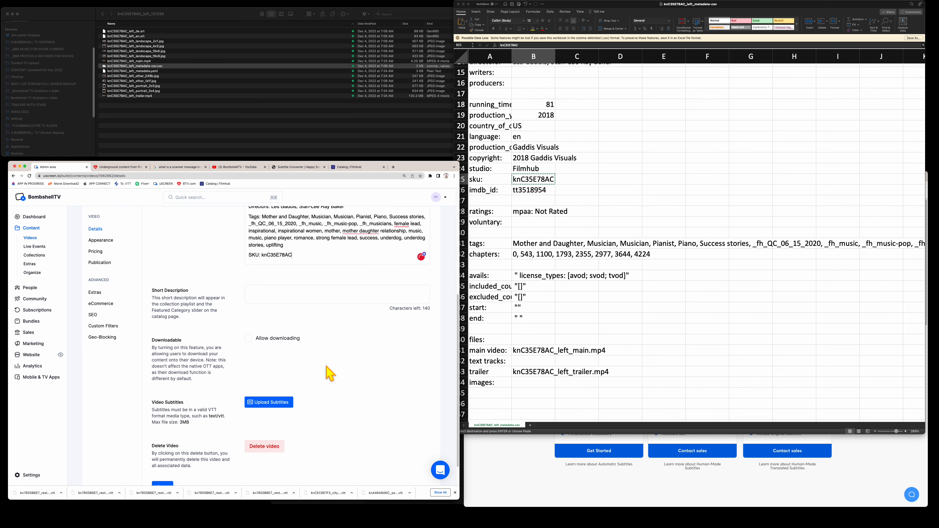
# - Save the Left Trailer's video details
pyautogui.click(267, 292)
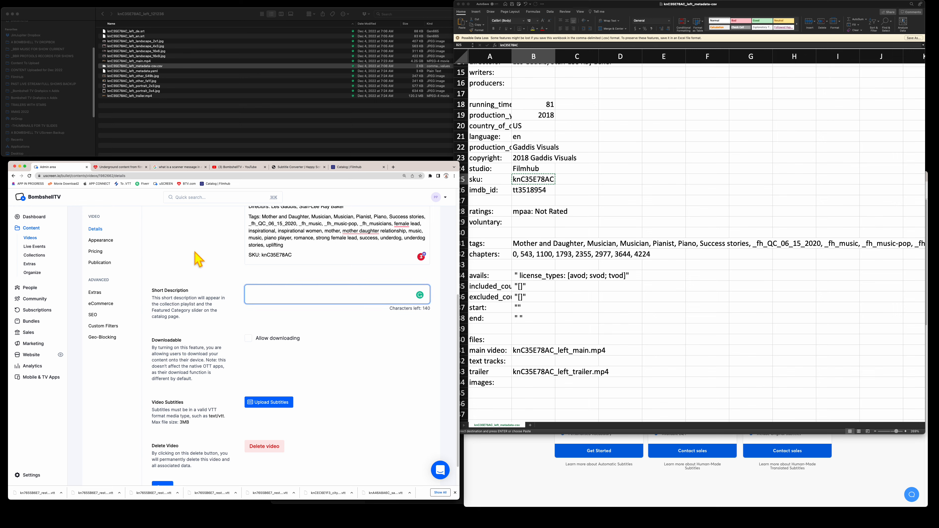
pyautogui.scroll(-2, 199, 259)
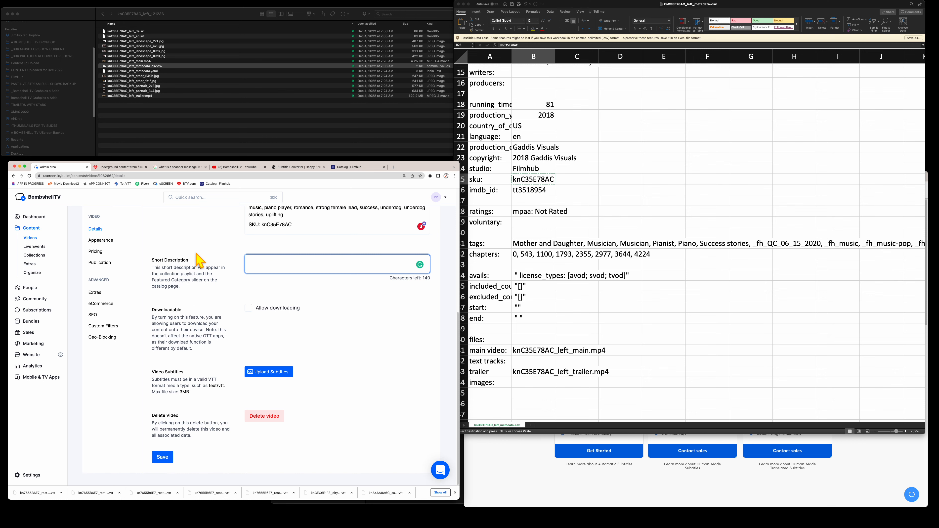
pyautogui.click(165, 457)
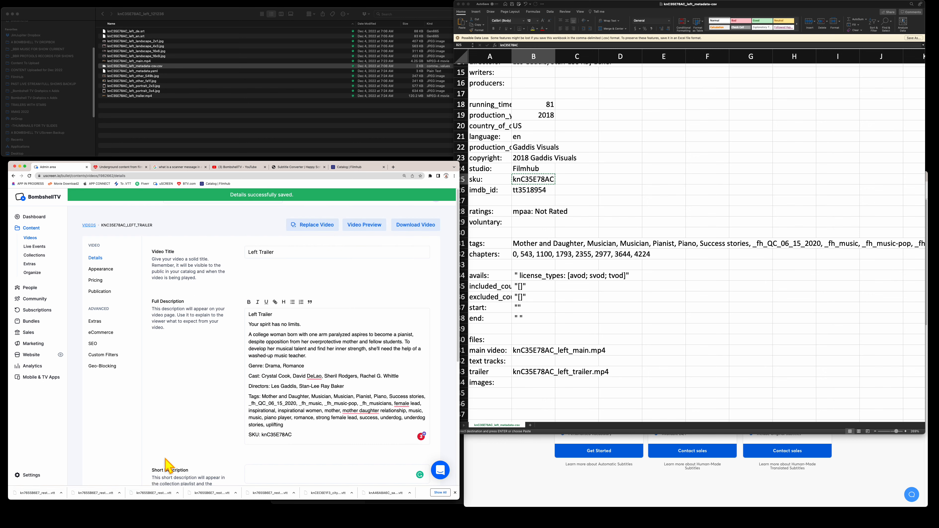
pyautogui.scroll(-10, 194, 388)
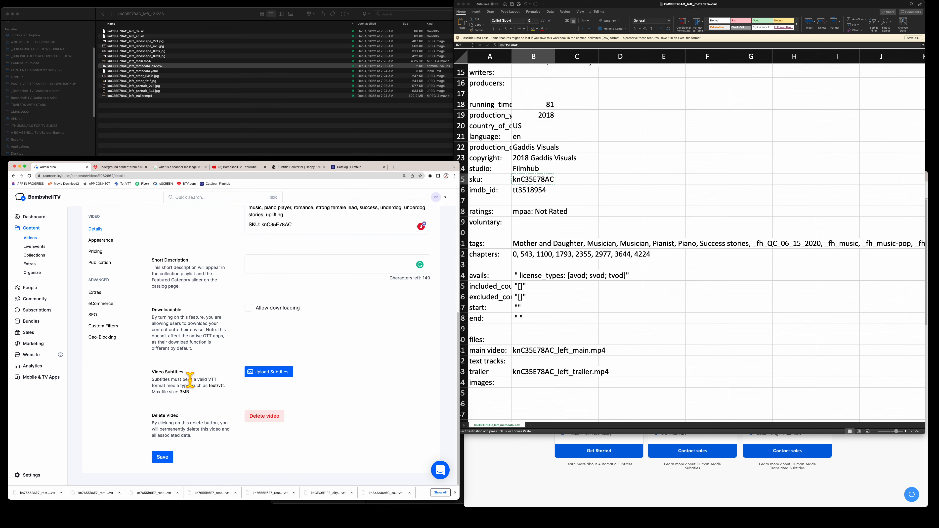
pyautogui.scroll(8, 190, 380)
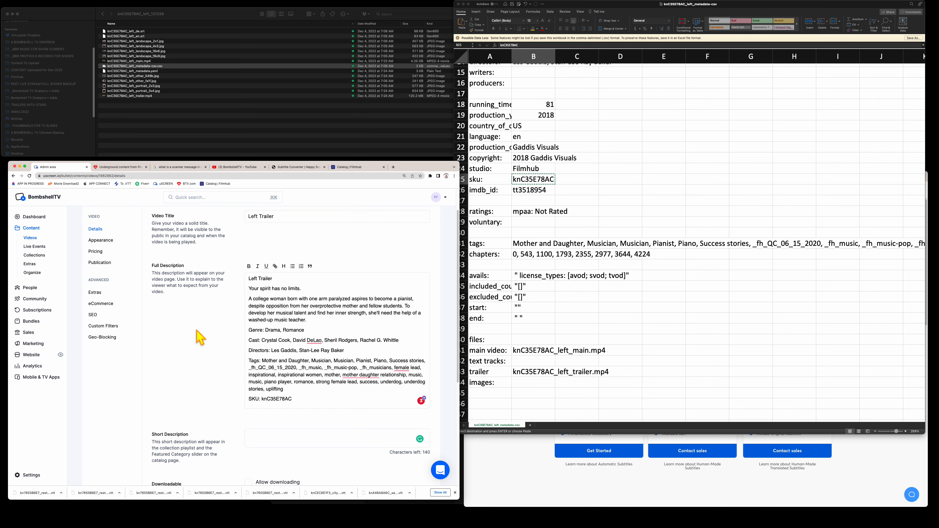
pyautogui.scroll(-4, 199, 334)
pyautogui.scroll(-5, 200, 336)
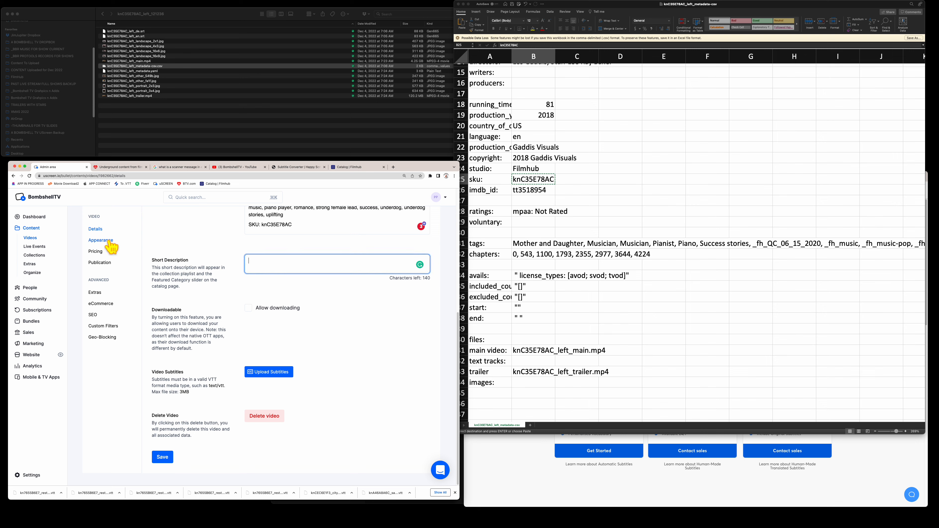
# - Tag the Left Trailer with the TRAILERS category in Appearance, then view the live Bombshell TV storefront
pyautogui.click(111, 244)
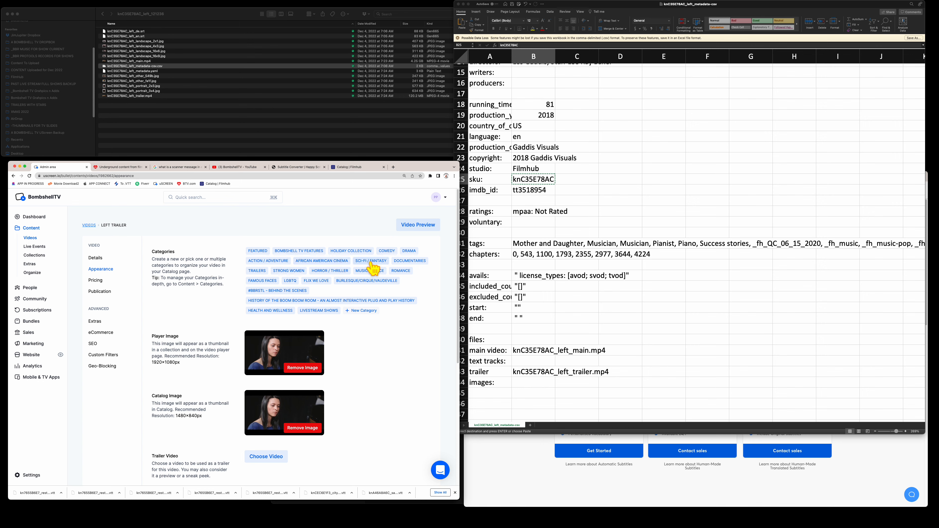
pyautogui.click(261, 273)
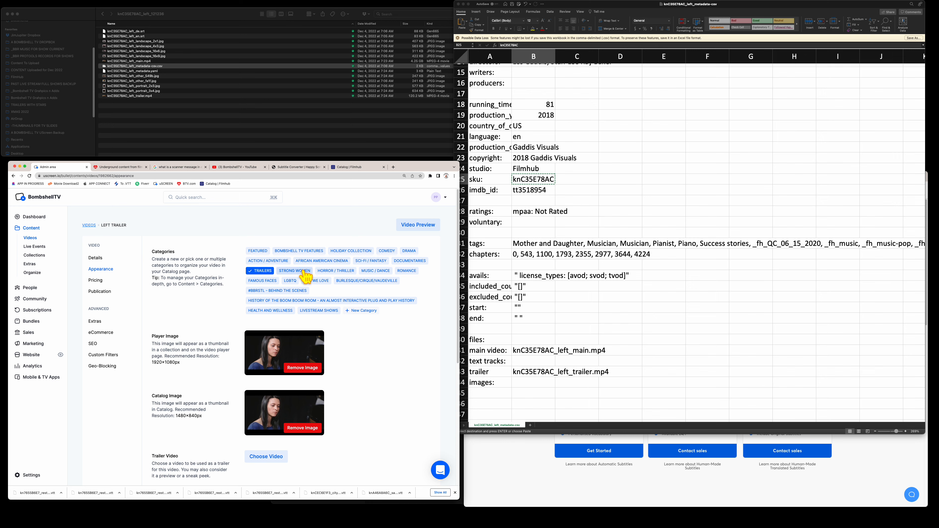
pyautogui.scroll(-3, 388, 370)
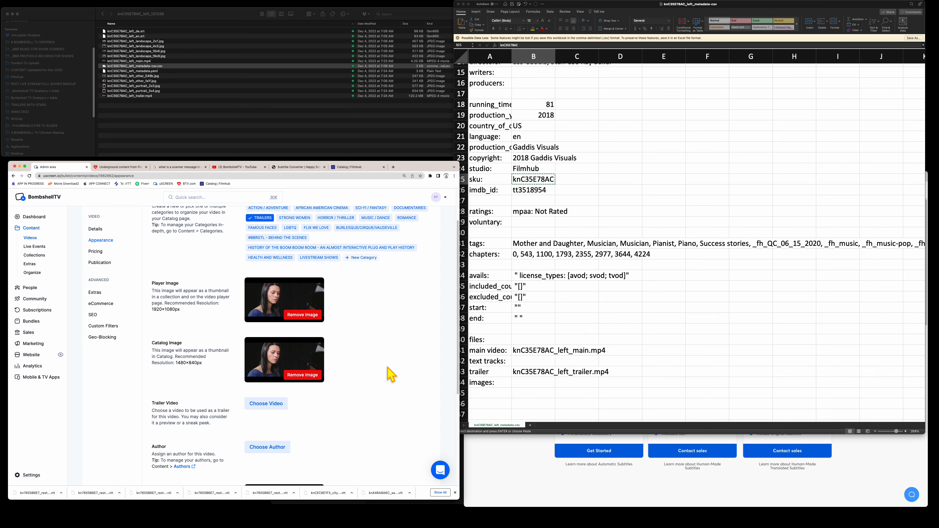
pyautogui.scroll(-1, 391, 374)
pyautogui.scroll(4, 391, 374)
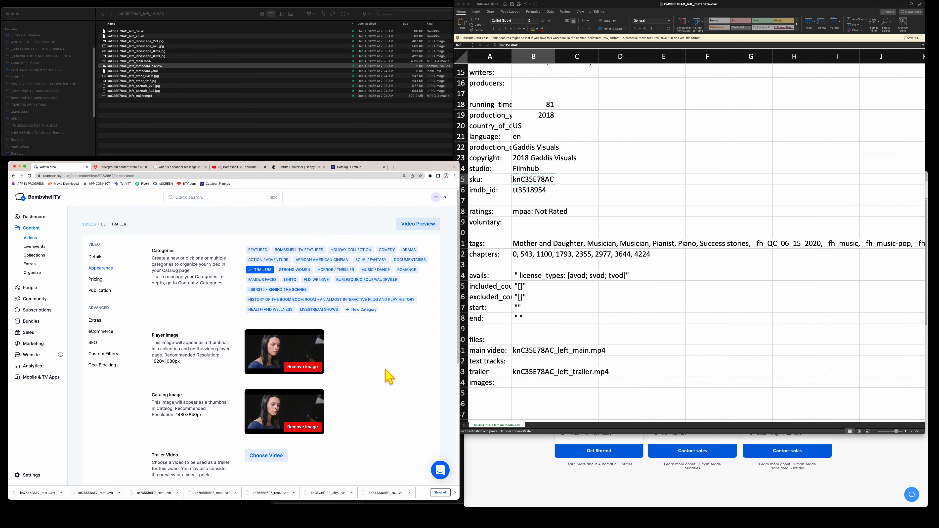
pyautogui.scroll(-6, 388, 370)
pyautogui.scroll(3, 389, 376)
pyautogui.scroll(3, 389, 376)
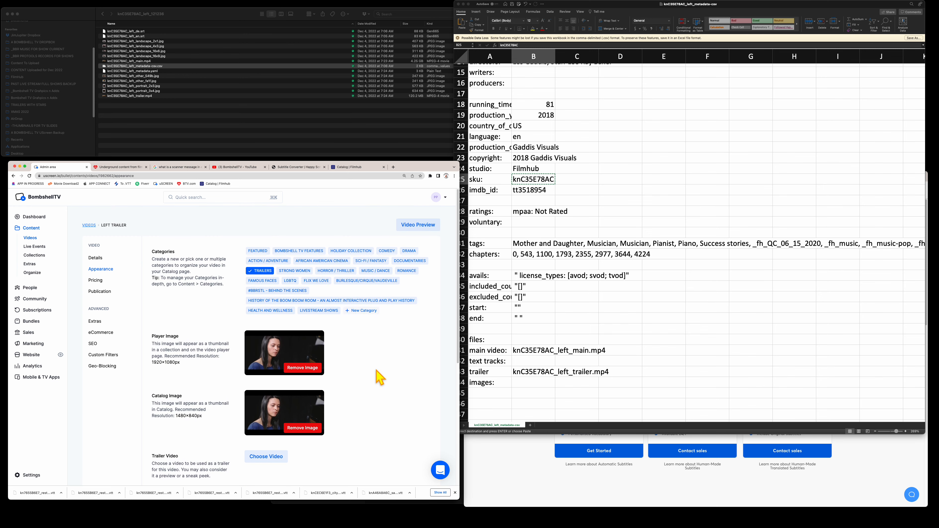
pyautogui.scroll(-1, 376, 370)
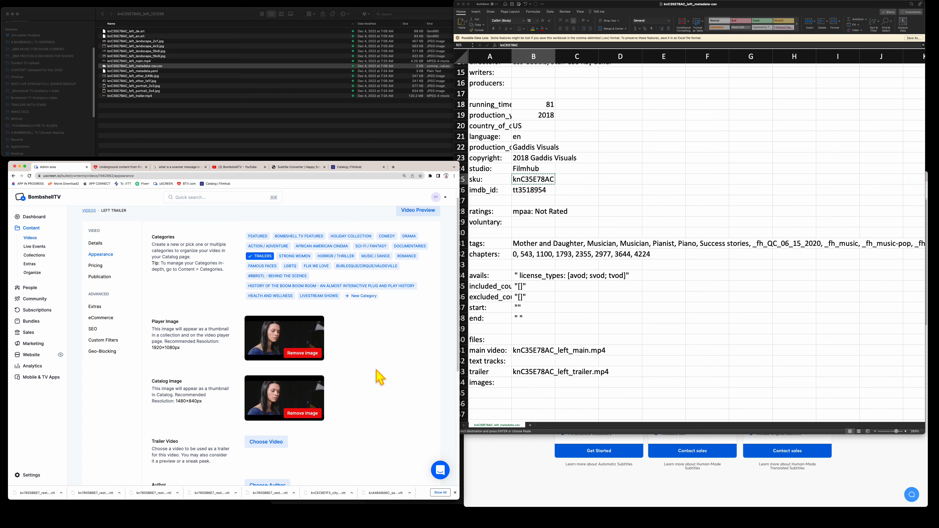
pyautogui.scroll(-1, 379, 377)
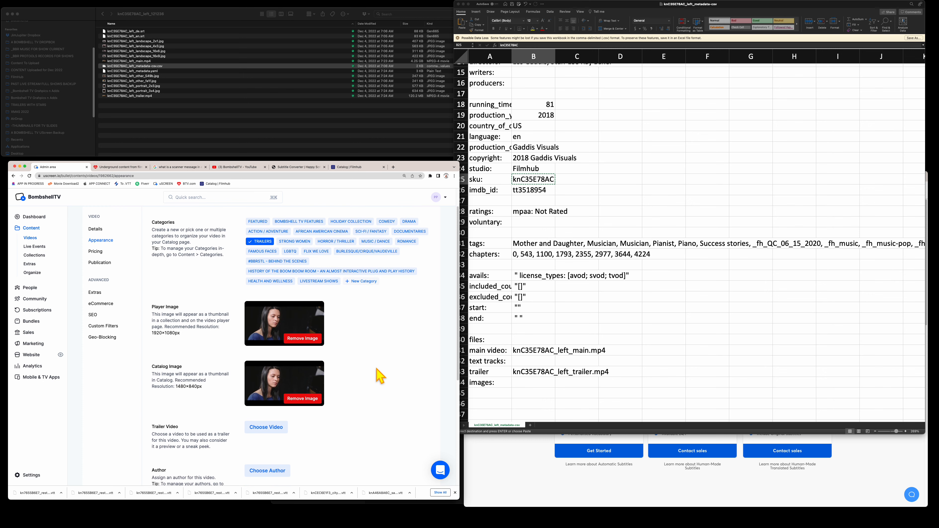
pyautogui.click(129, 166)
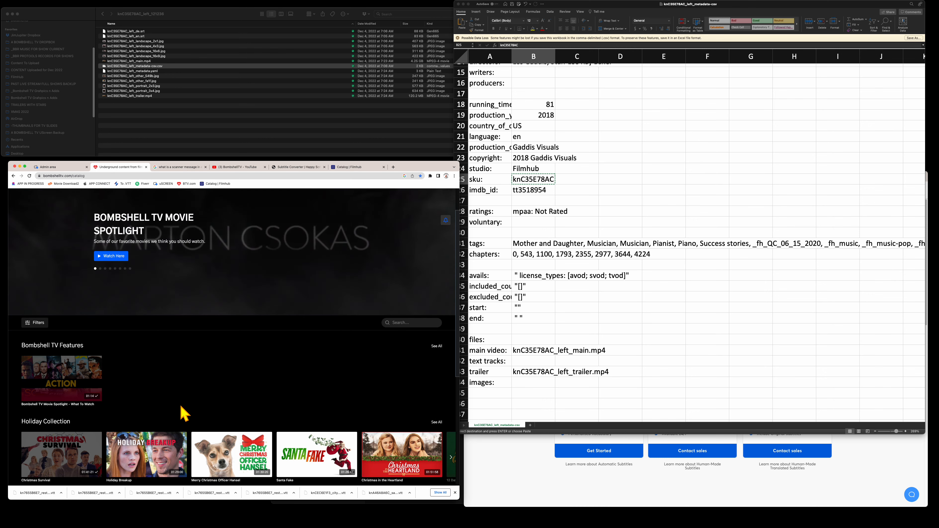
pyautogui.scroll(-5, 185, 414)
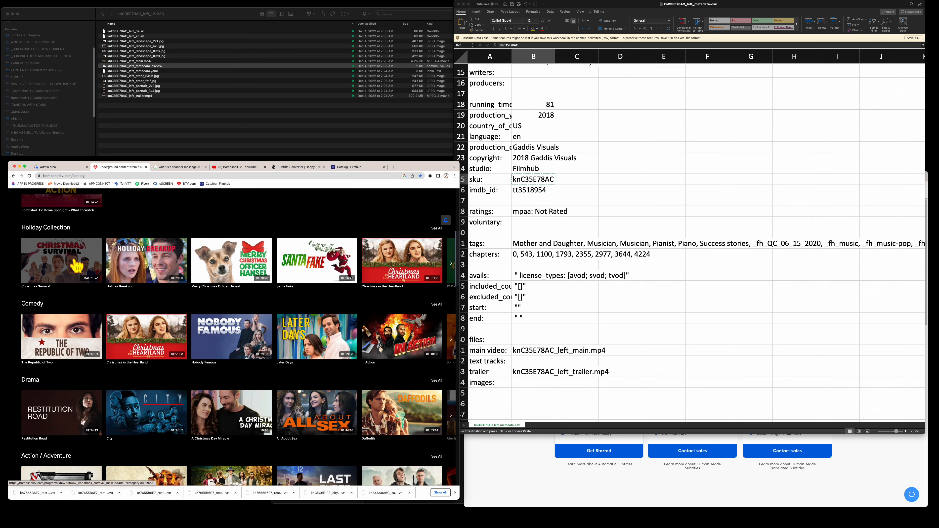
pyautogui.scroll(-1, 77, 266)
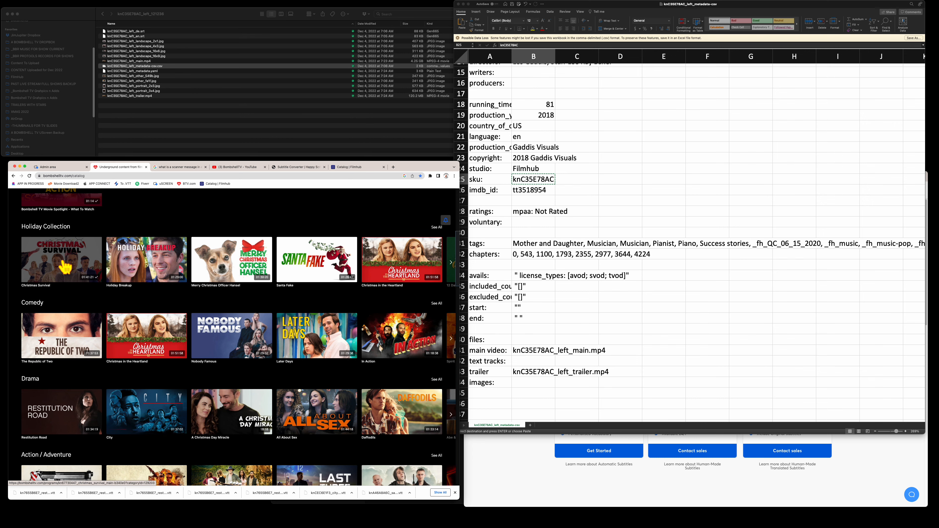
pyautogui.scroll(-1, 62, 267)
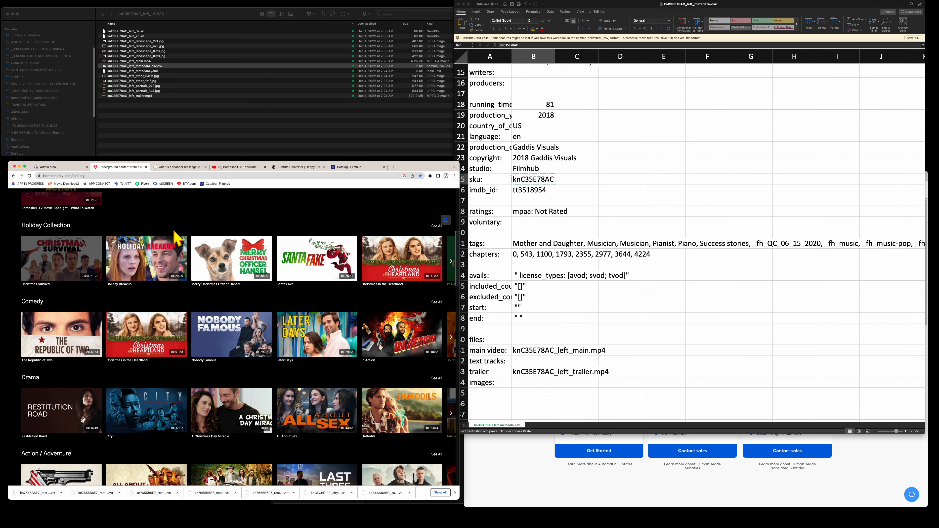
pyautogui.scroll(-1, 174, 239)
pyautogui.scroll(10, 170, 224)
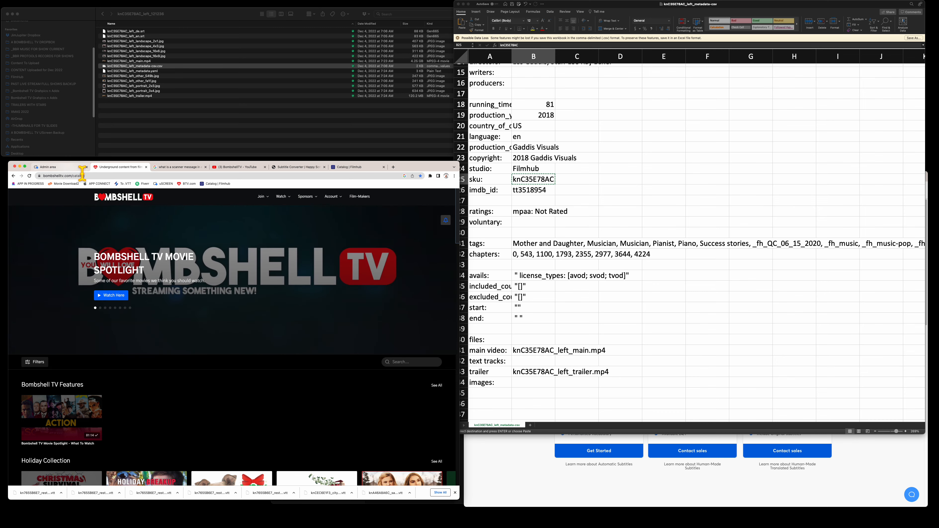
pyautogui.scroll(-5, 152, 308)
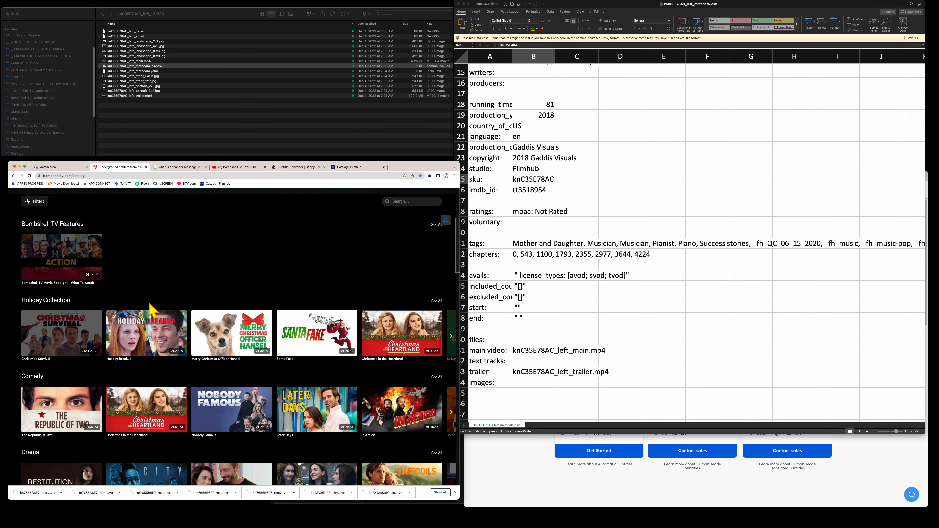
# - Replace the Left Trailer's Player Image with knC35E78AC_left_landscape_16x9.jpg
pyautogui.click(68, 168)
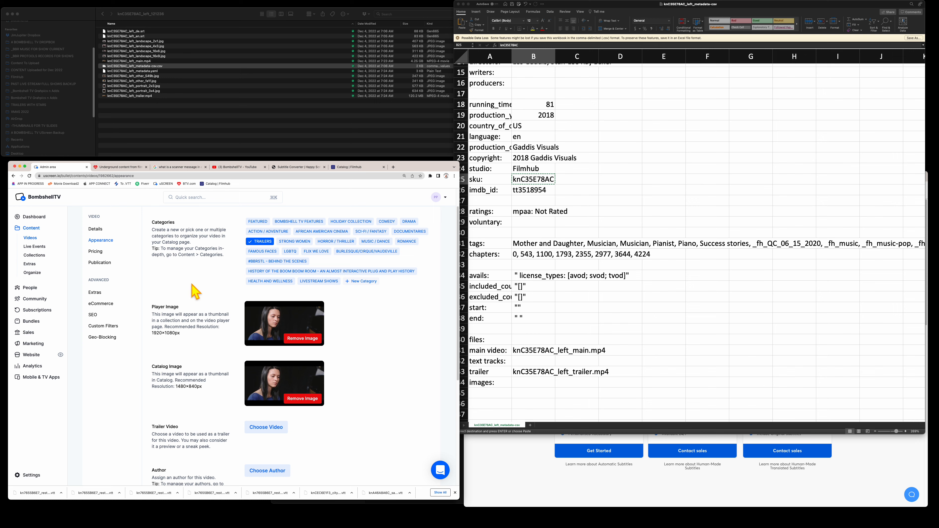
pyautogui.scroll(-1, 195, 292)
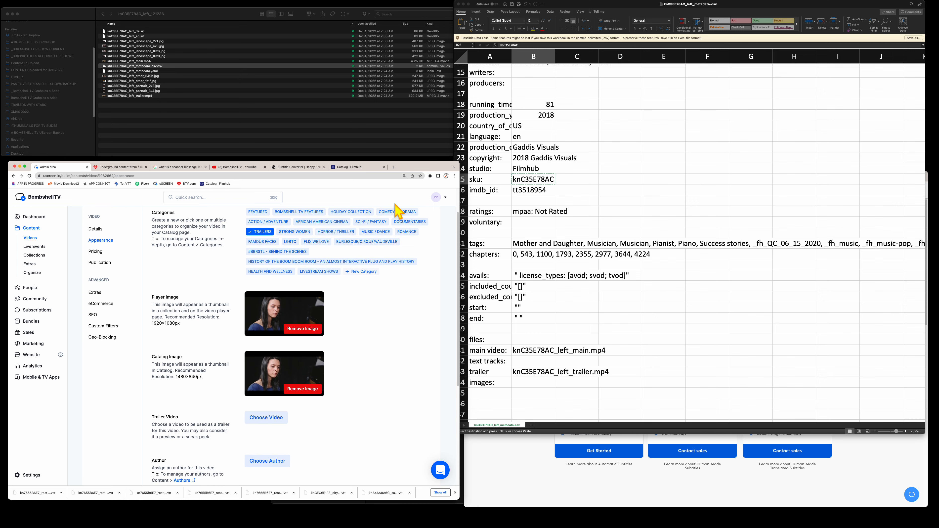
pyautogui.click(301, 330)
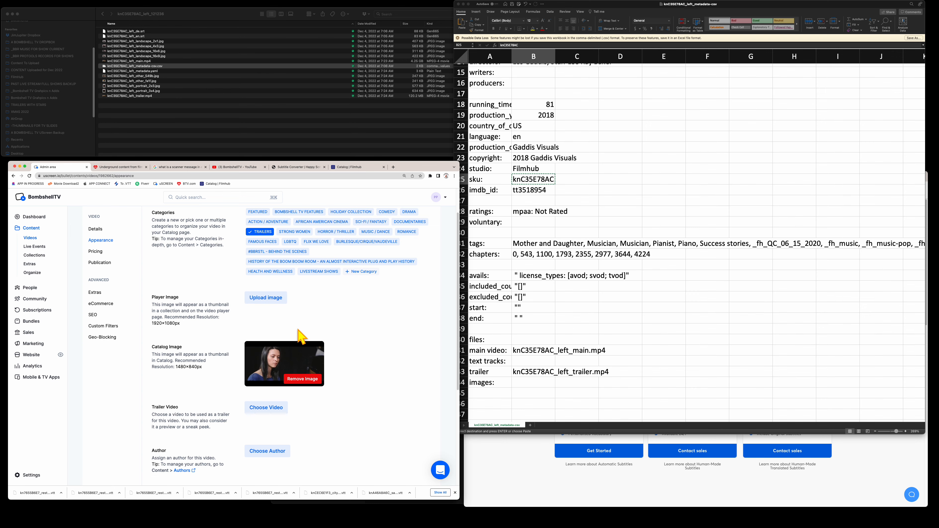
pyautogui.click(265, 300)
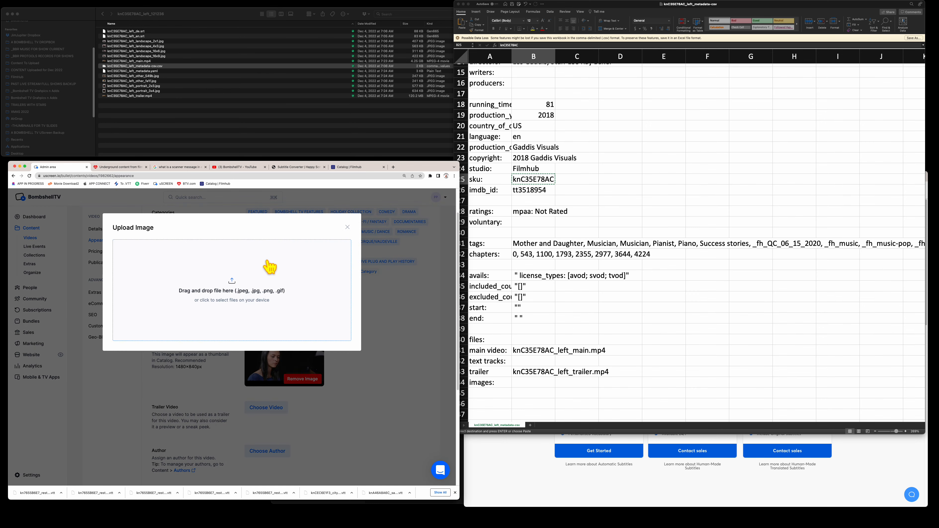
pyautogui.click(255, 120)
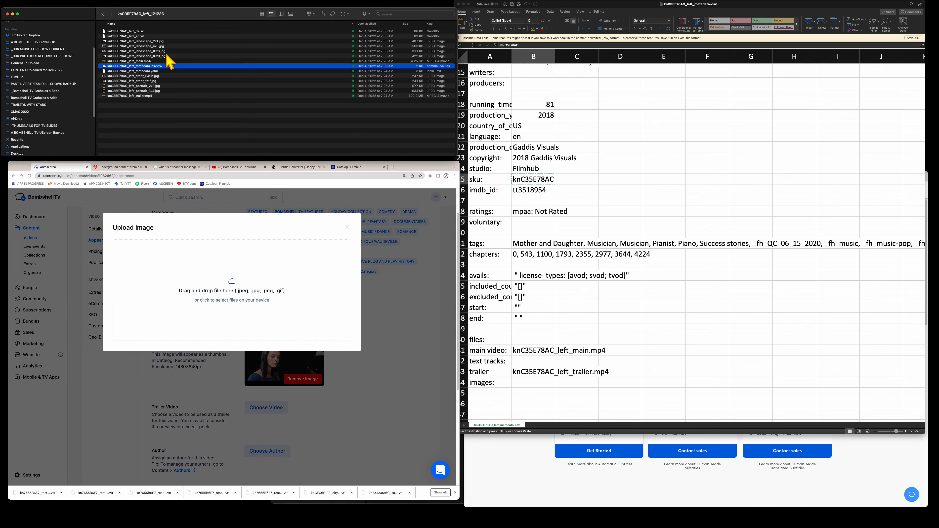
pyautogui.click(166, 56)
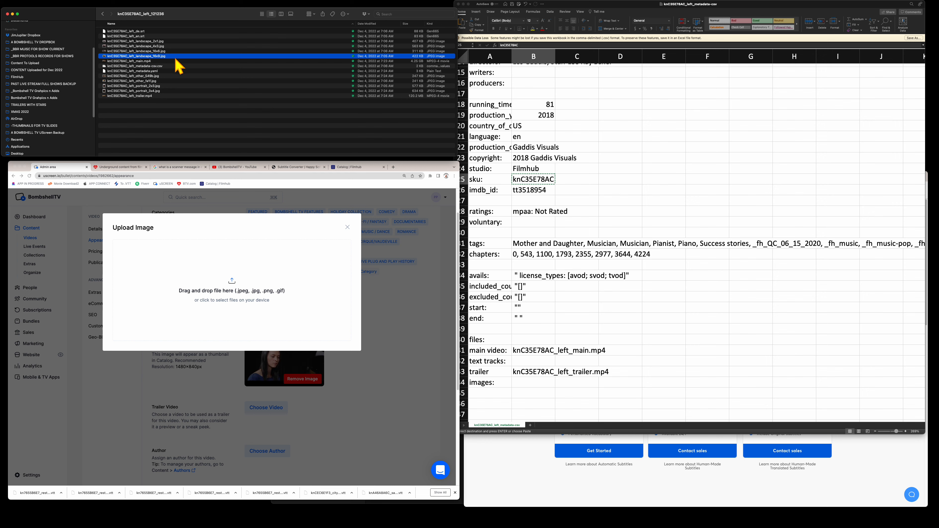
pyautogui.moveTo(176, 63); pyautogui.dragTo(288, 294)
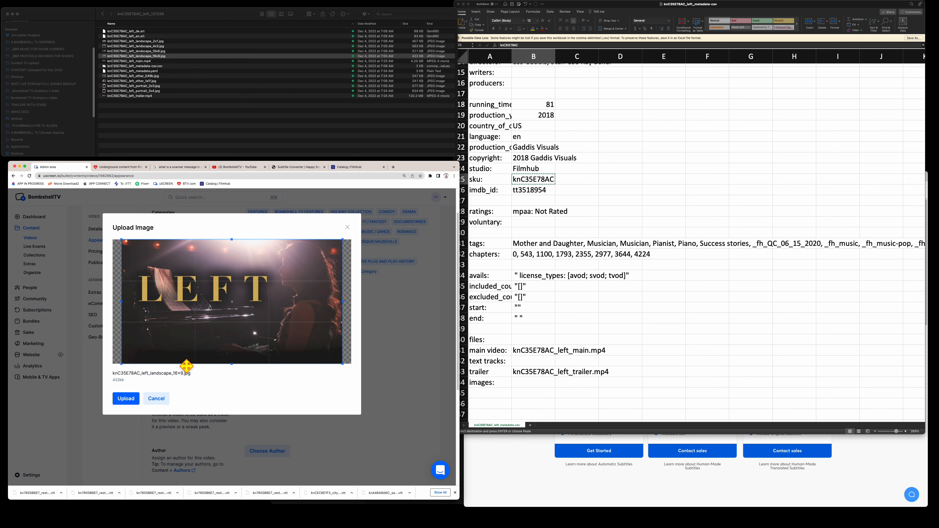
pyautogui.click(125, 398)
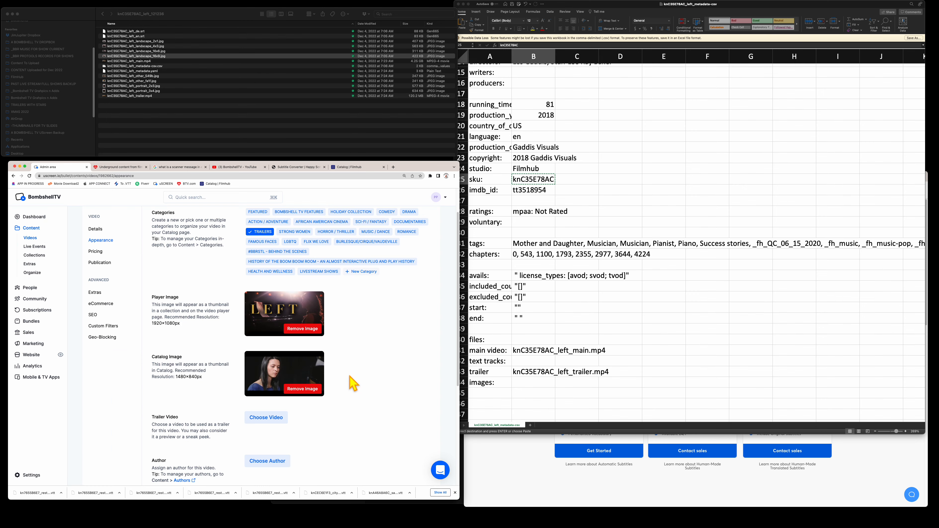
# - Replace the Catalog Image with the same 16x9 landscape artwork
pyautogui.click(308, 390)
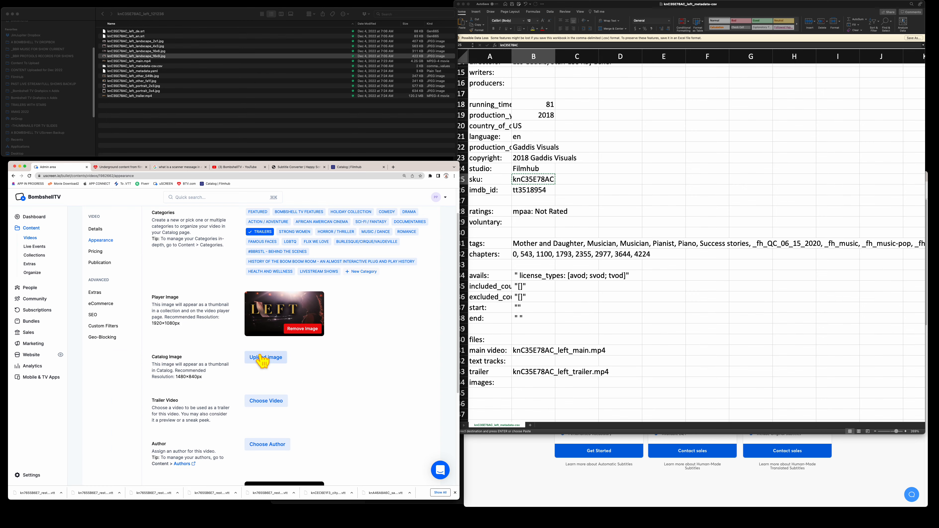
pyautogui.click(262, 357)
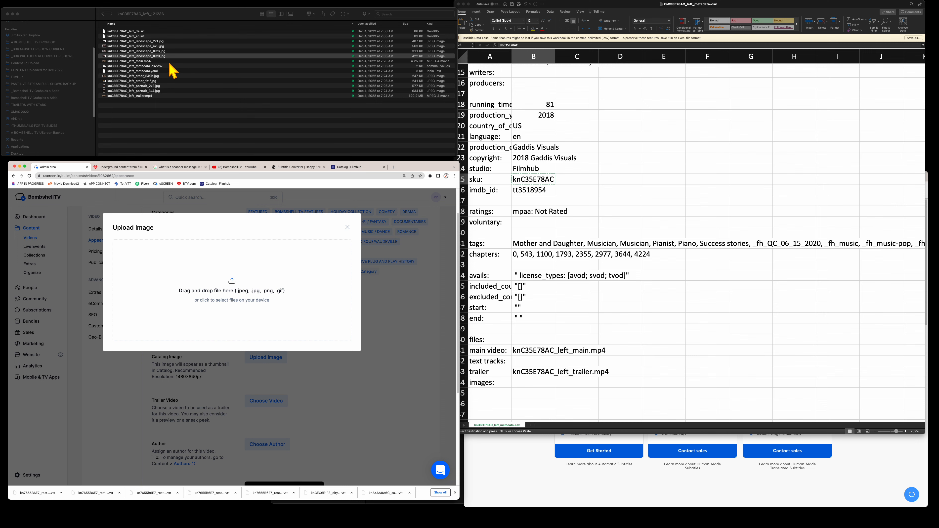
pyautogui.moveTo(174, 58); pyautogui.dragTo(244, 298)
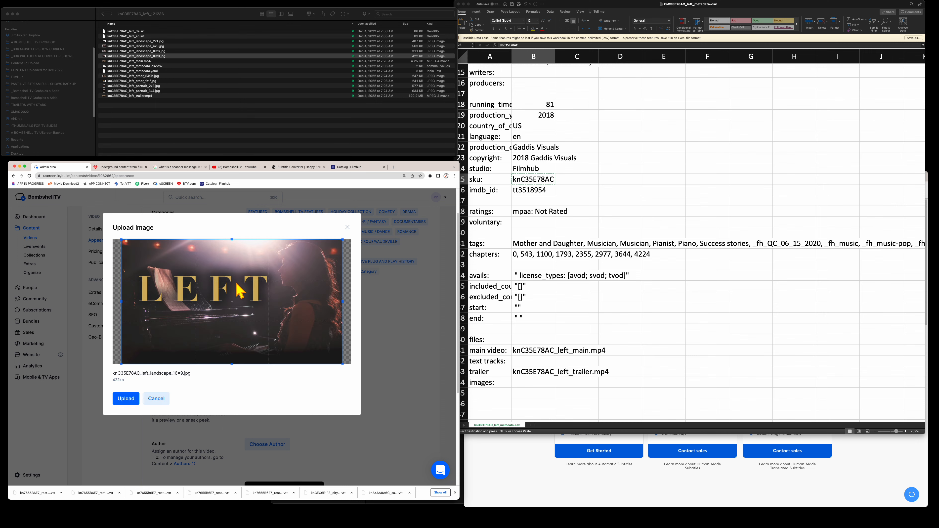
pyautogui.click(132, 398)
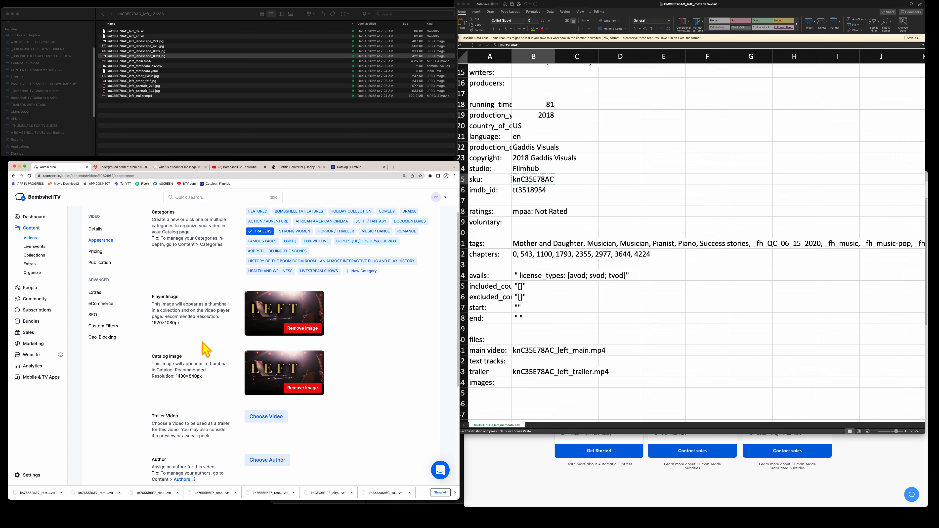
pyautogui.scroll(-5, 204, 348)
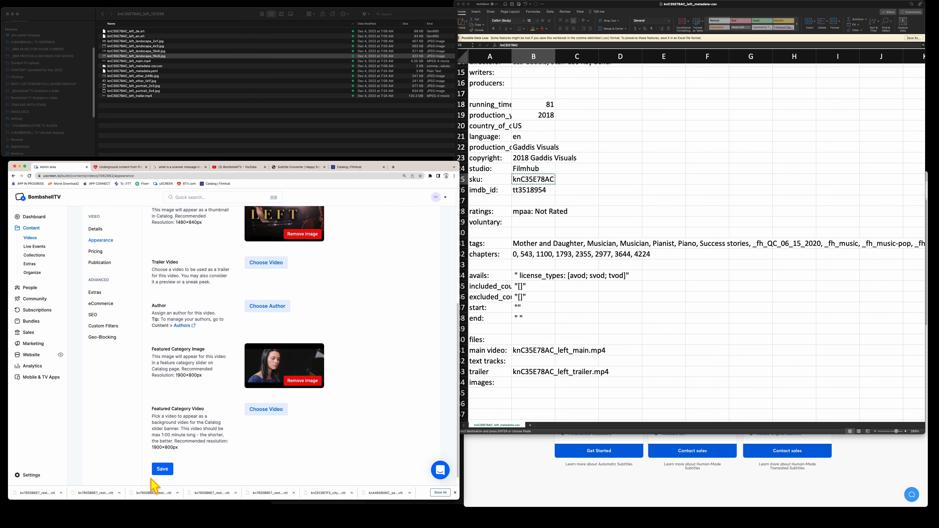
# - Save the appearance settings and remove the Catalog Image
pyautogui.click(163, 470)
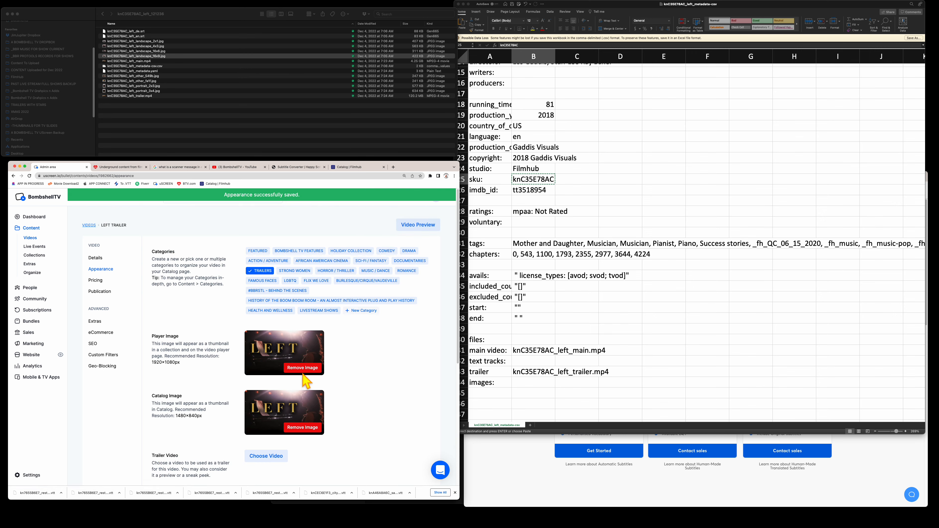
pyautogui.click(306, 428)
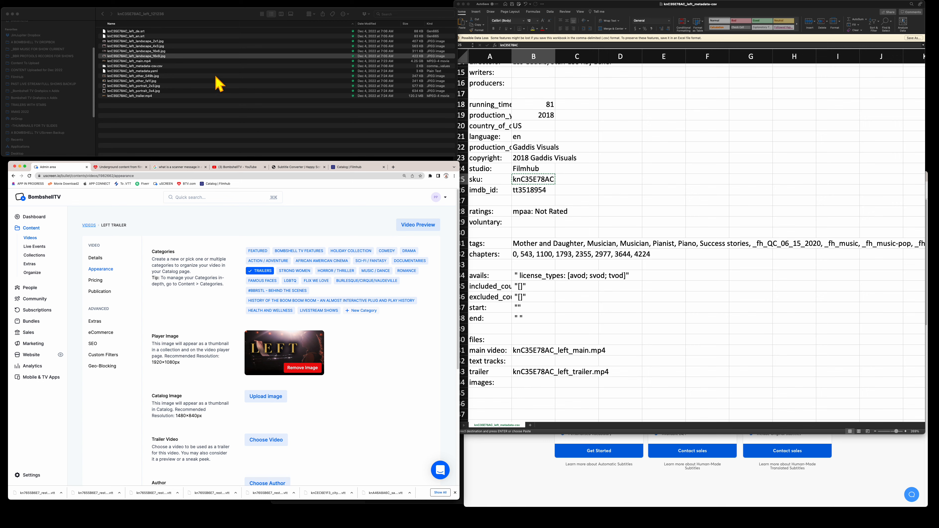
pyautogui.click(171, 54)
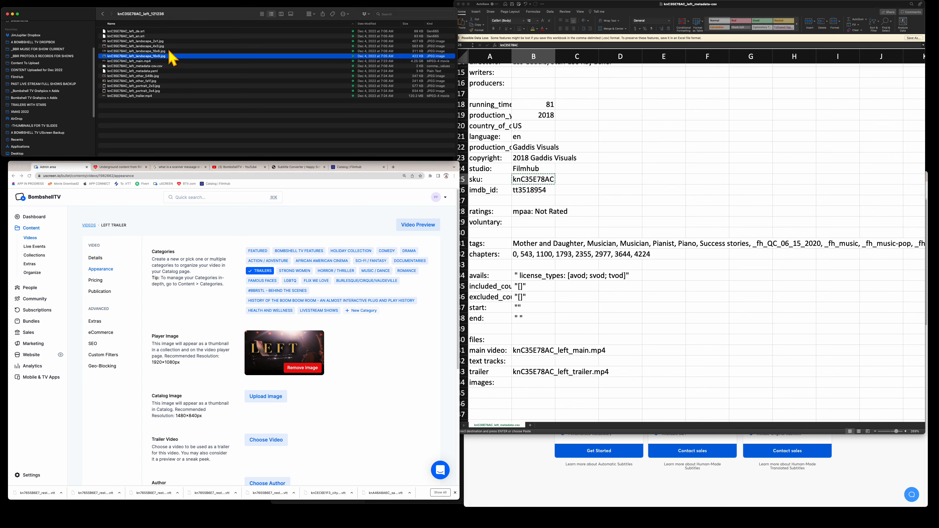
pyautogui.click(169, 51)
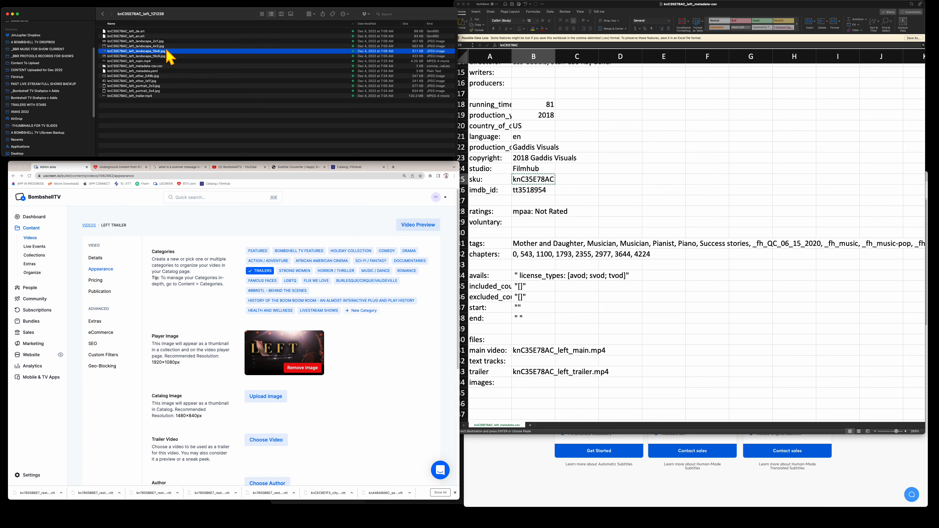
# - Replace the Player Image with knC35E78AC_left_landscape_16x6.jpg, cropped to frame the LEFT title
pyautogui.click(294, 368)
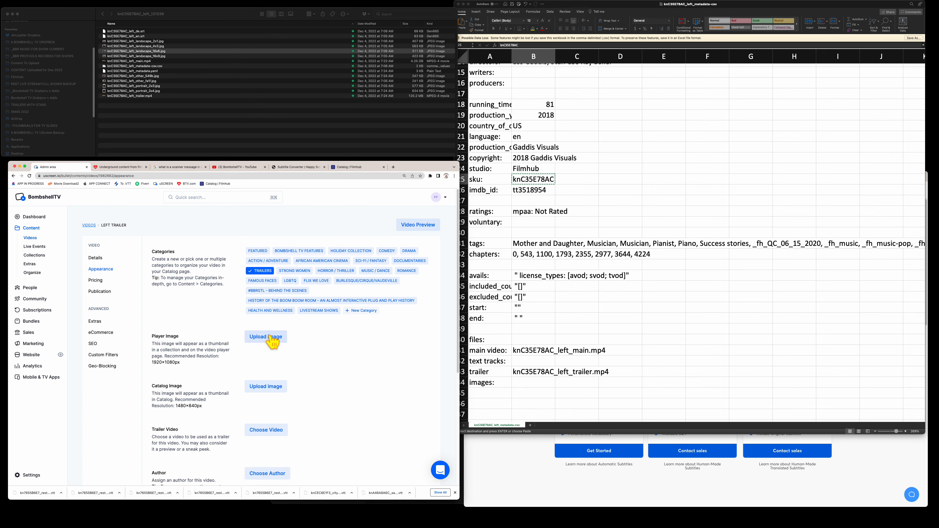
pyautogui.click(272, 339)
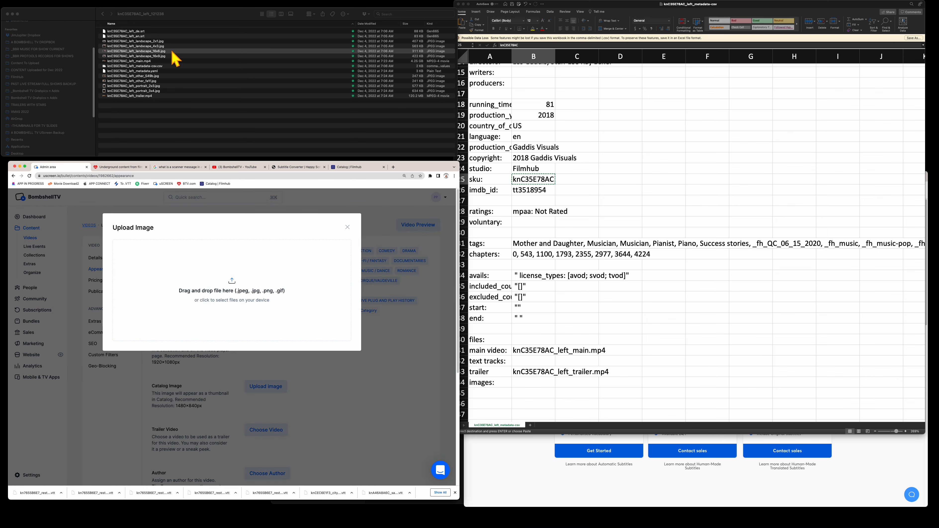
pyautogui.moveTo(176, 59); pyautogui.dragTo(221, 283)
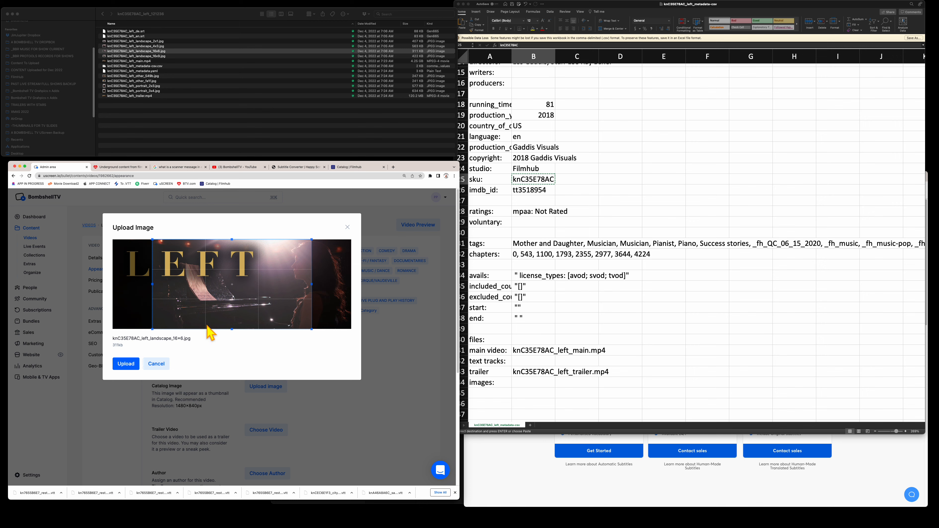
pyautogui.moveTo(207, 325); pyautogui.dragTo(157, 312)
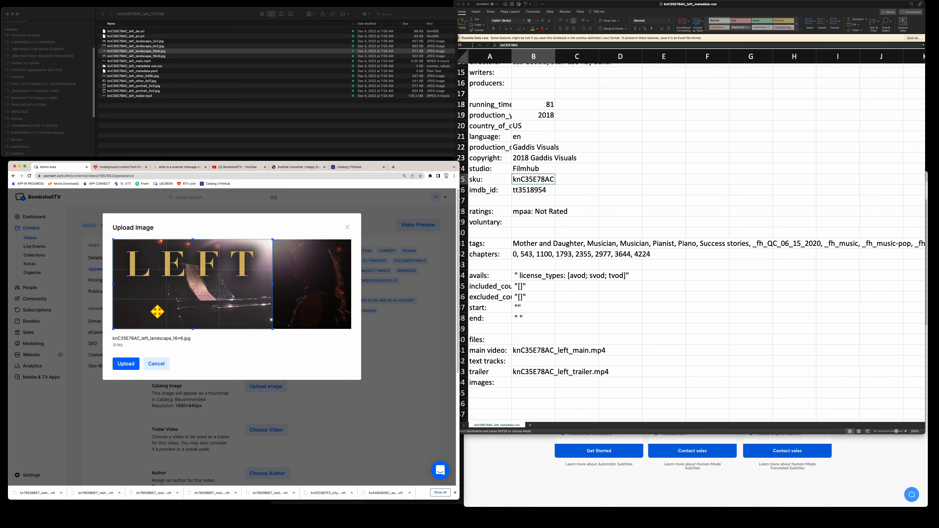
pyautogui.click(126, 364)
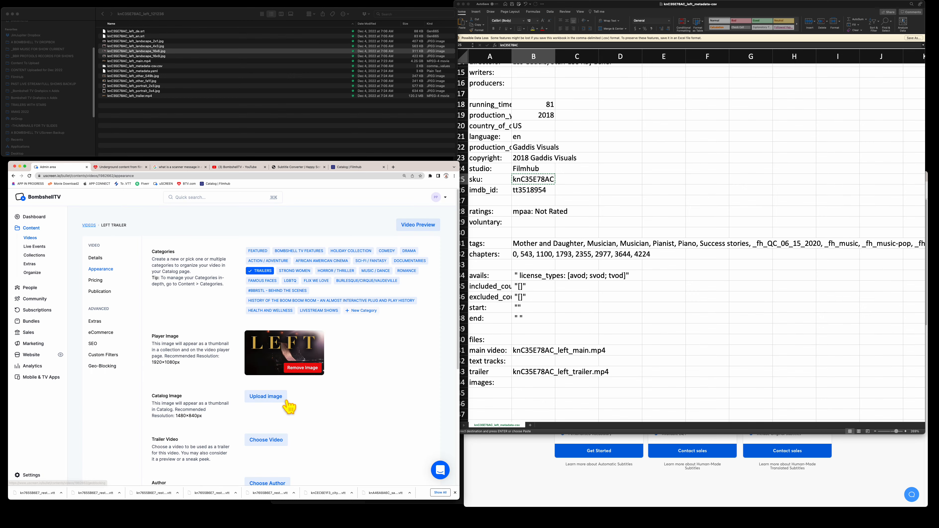
# - Attempt the 16x6 artwork as Catalog Image, then cancel, leaving the Catalog Image empty
pyautogui.click(272, 398)
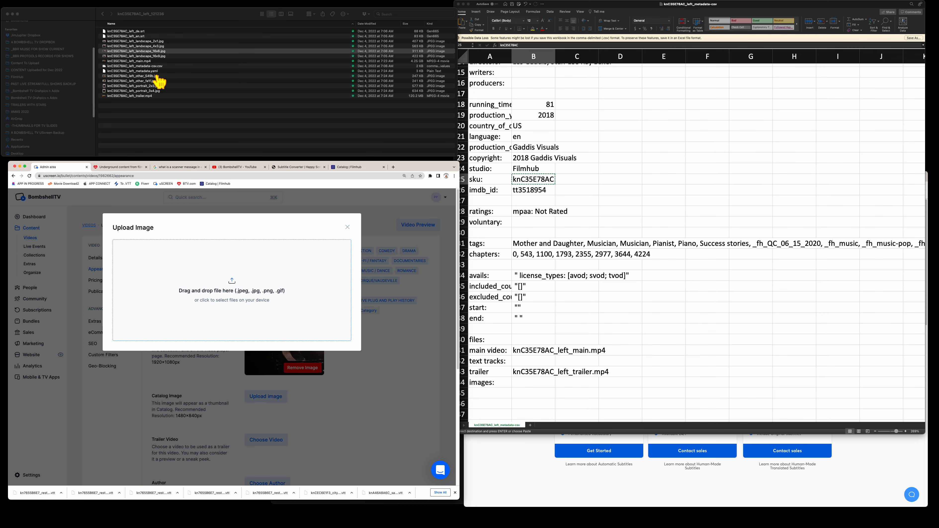
pyautogui.moveTo(170, 52); pyautogui.dragTo(243, 290)
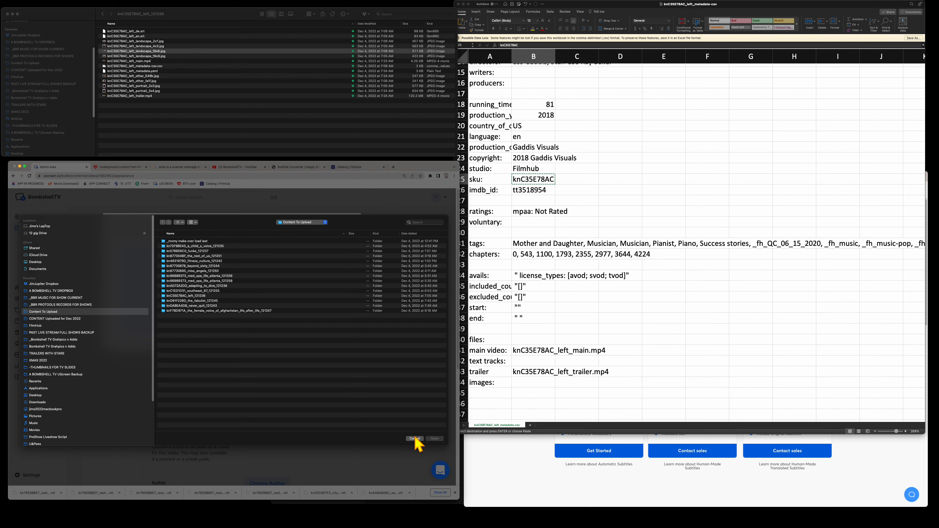
pyautogui.click(414, 438)
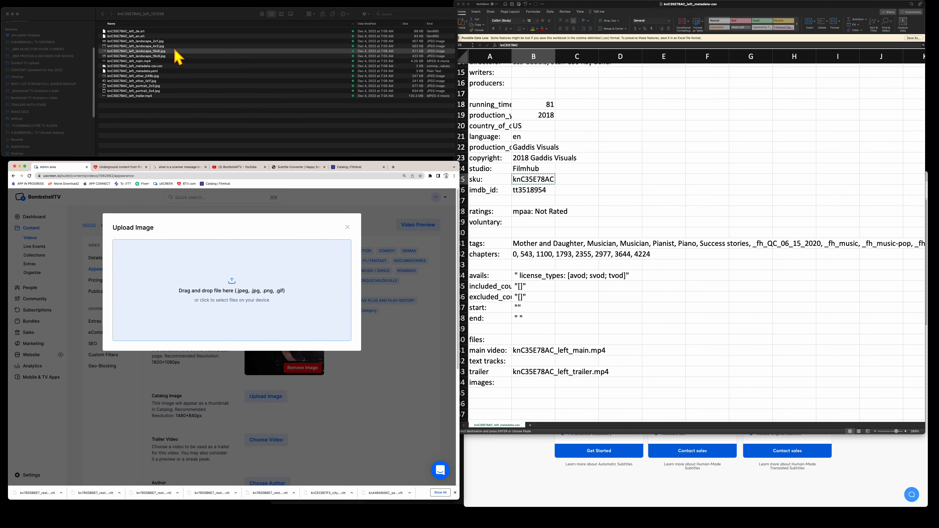
pyautogui.moveTo(179, 56); pyautogui.dragTo(232, 276)
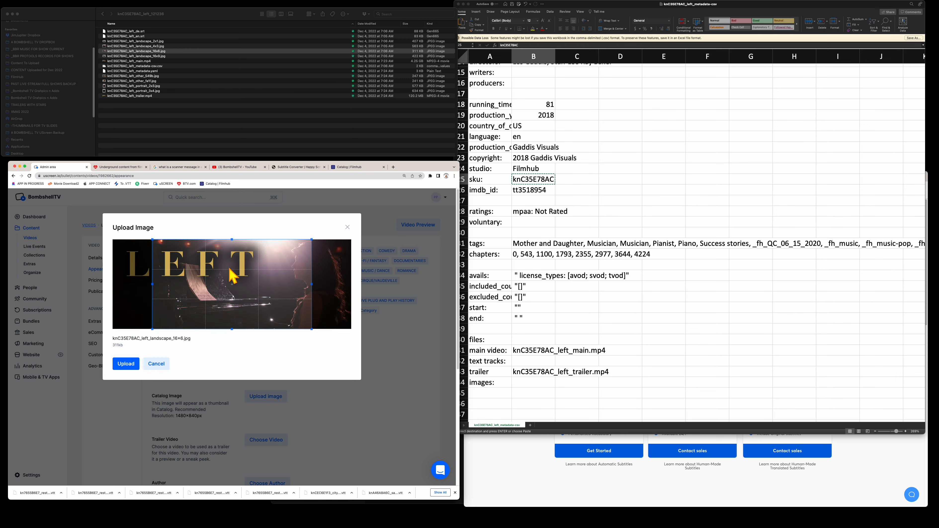
pyautogui.click(159, 364)
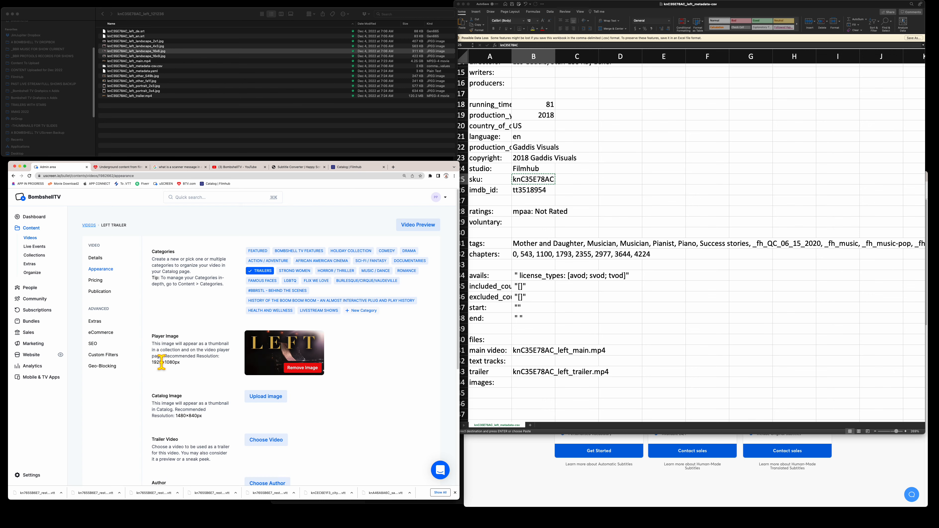
pyautogui.click(265, 398)
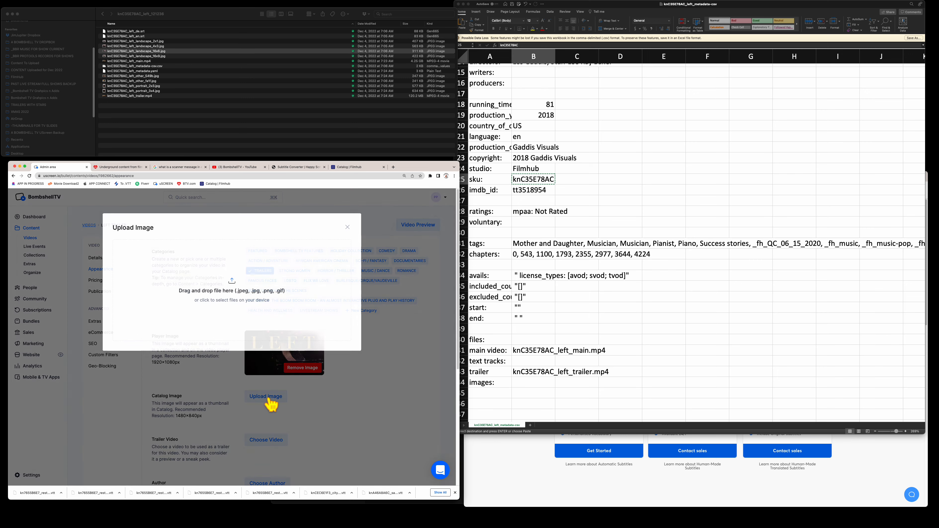
pyautogui.moveTo(176, 52); pyautogui.dragTo(227, 251)
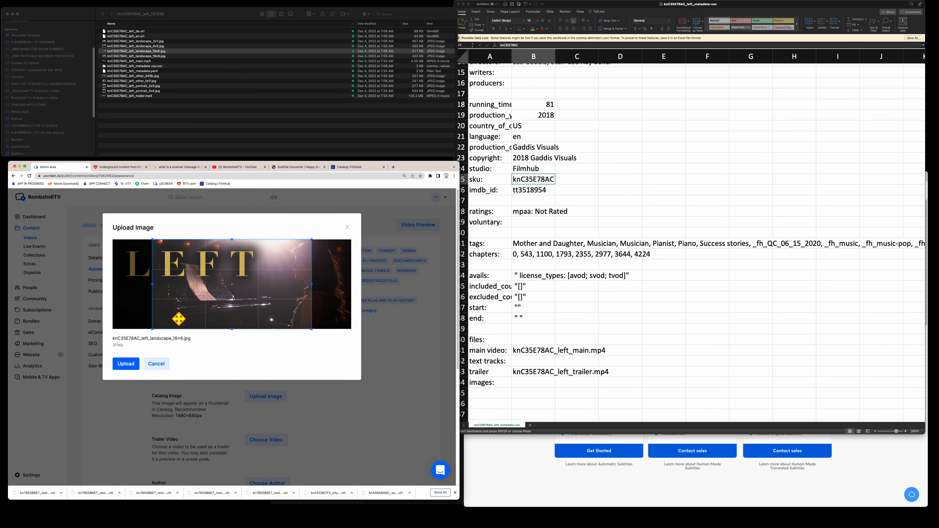
pyautogui.click(134, 366)
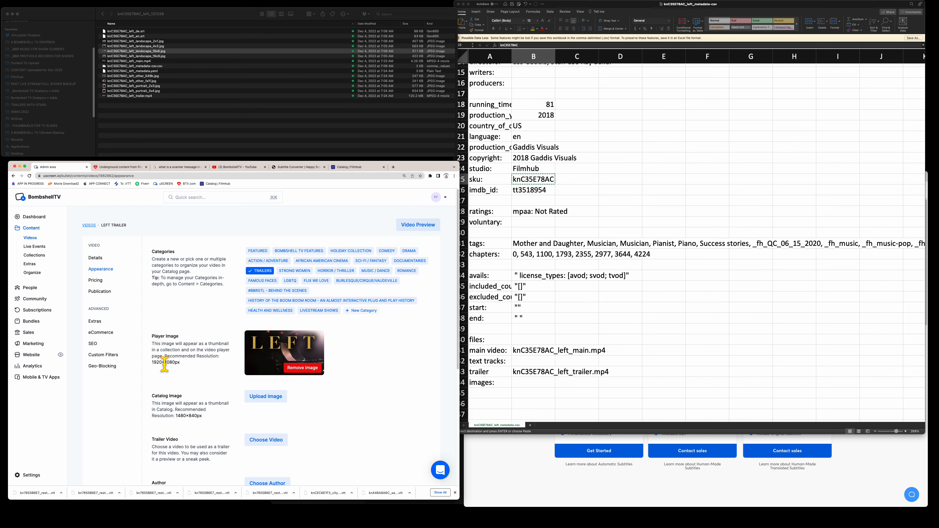
pyautogui.scroll(-5, 307, 398)
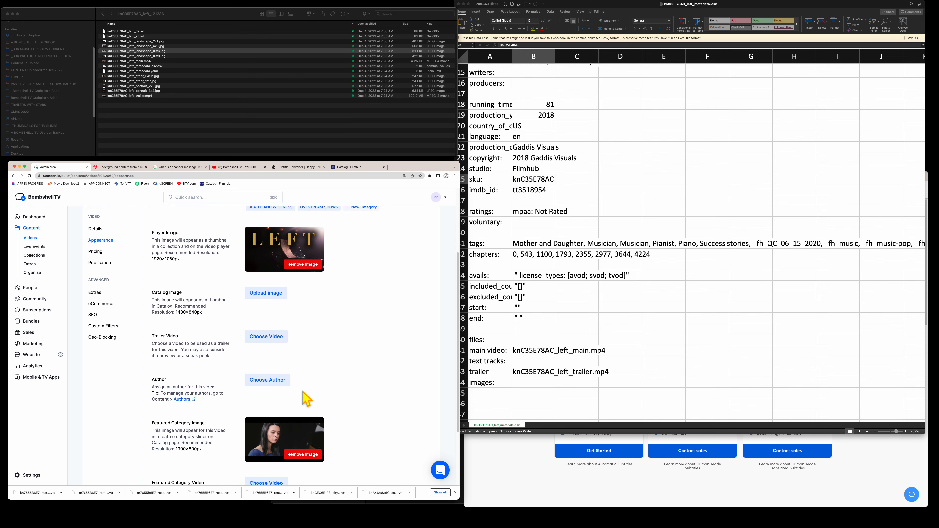
# - Upload the 16x9 landscape LEFT artwork as the Catalog Image
pyautogui.scroll(-1, 307, 398)
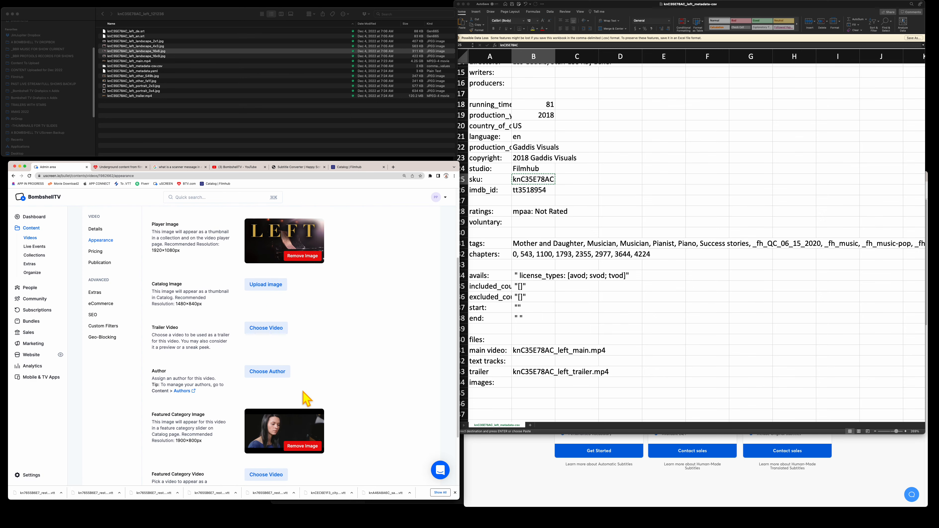
pyautogui.click(265, 293)
pyautogui.click(229, 282)
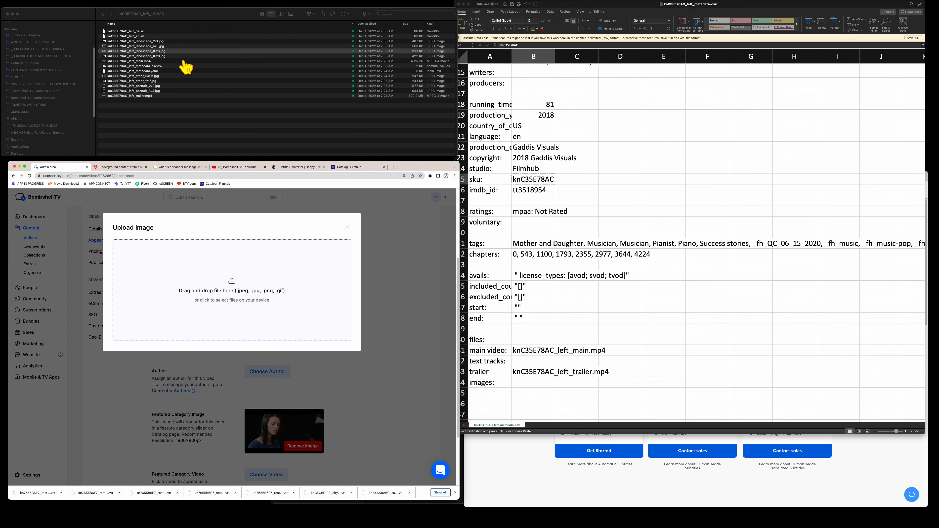
pyautogui.click(168, 58)
pyautogui.click(169, 57)
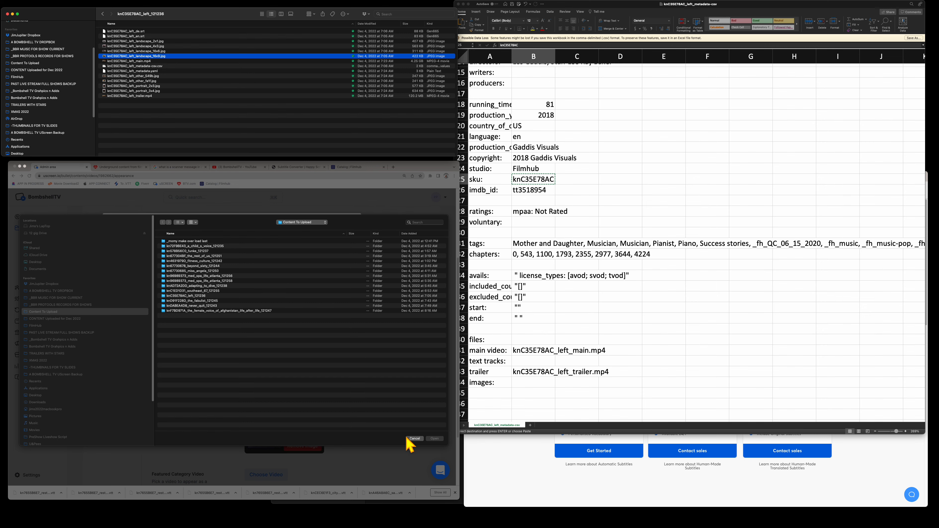
pyautogui.click(414, 438)
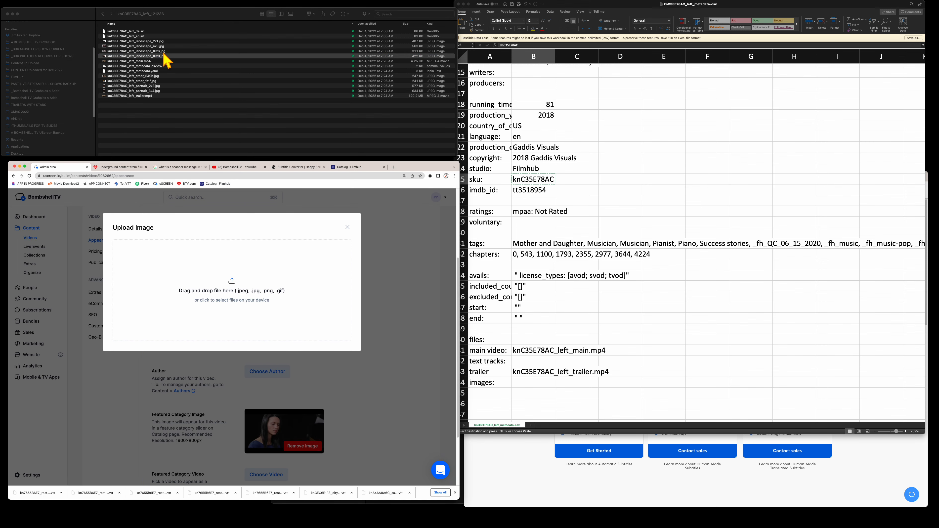
pyautogui.moveTo(166, 56); pyautogui.dragTo(236, 310)
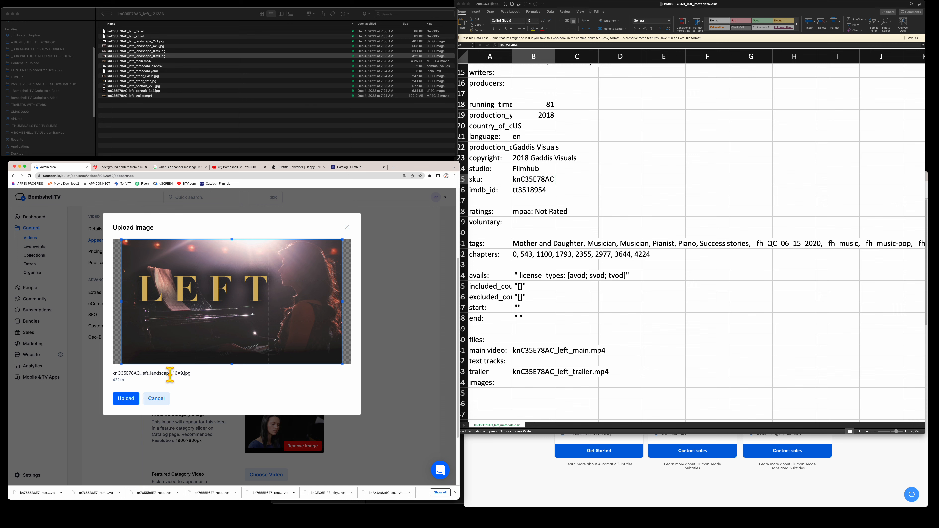
pyautogui.click(126, 398)
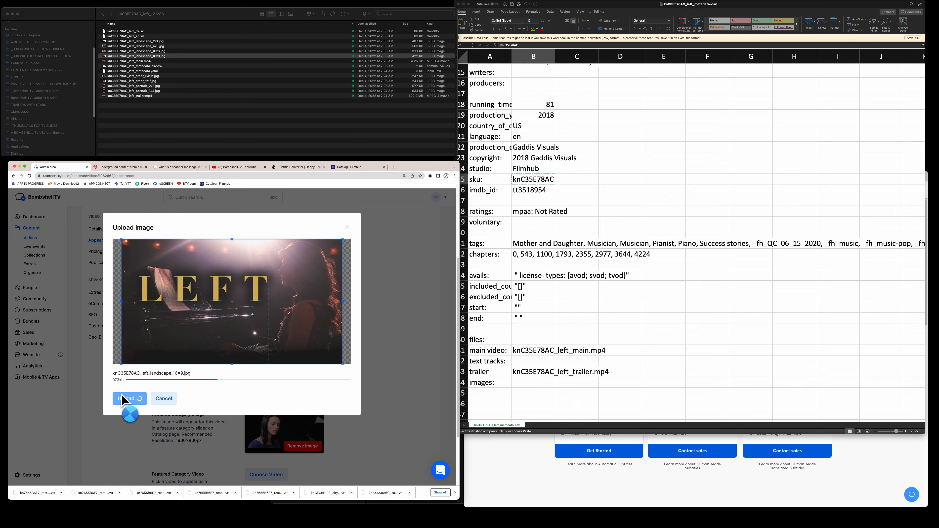
pyautogui.scroll(-3, 352, 373)
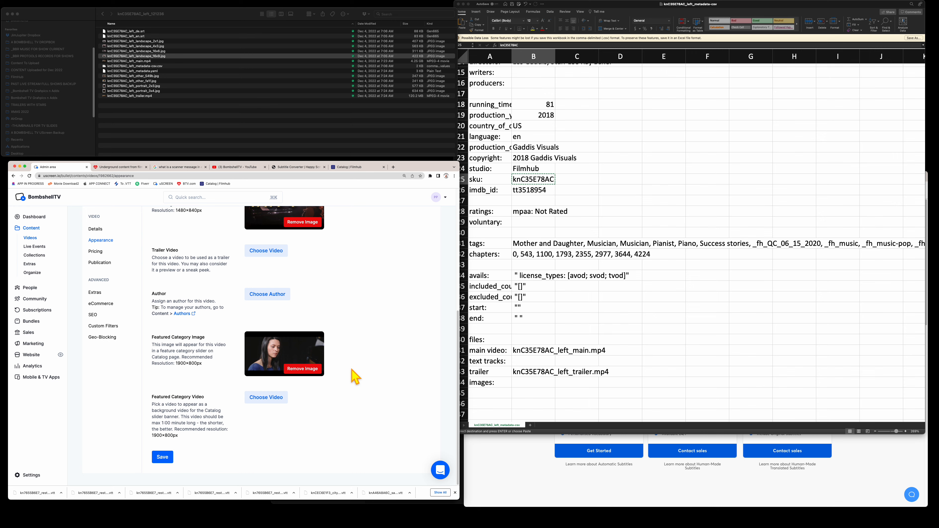
# - Replace the Featured Category Image with the LEFT landscape artwork and save the appearance settings
pyautogui.click(307, 368)
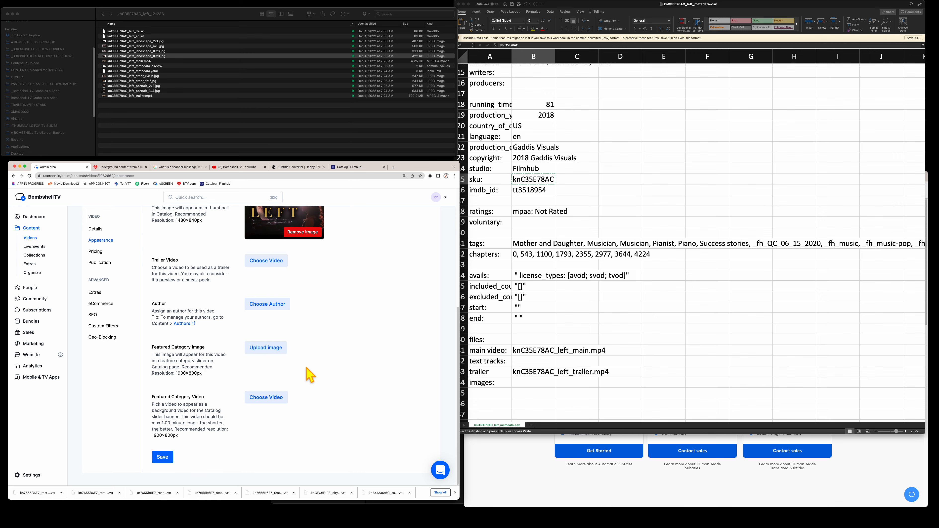
pyautogui.click(268, 349)
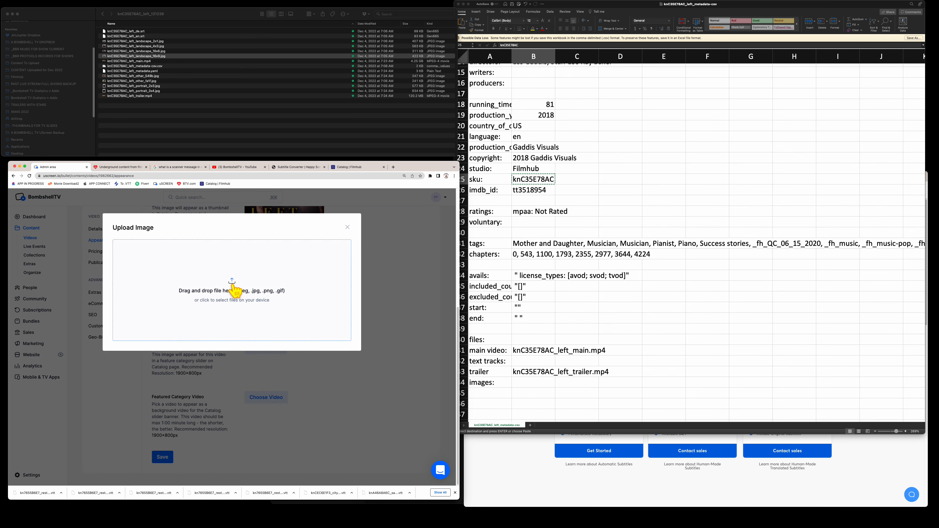
pyautogui.click(172, 56)
pyautogui.moveTo(172, 52); pyautogui.dragTo(248, 306)
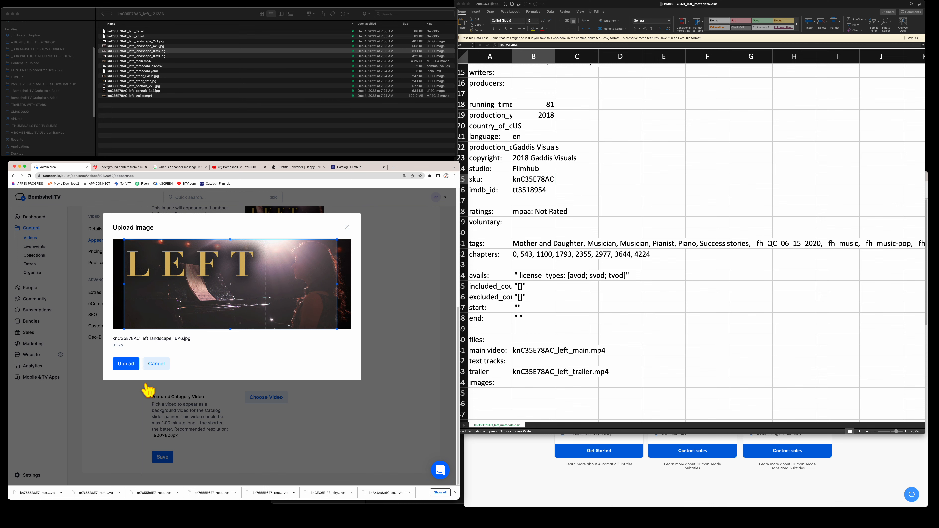
pyautogui.click(130, 363)
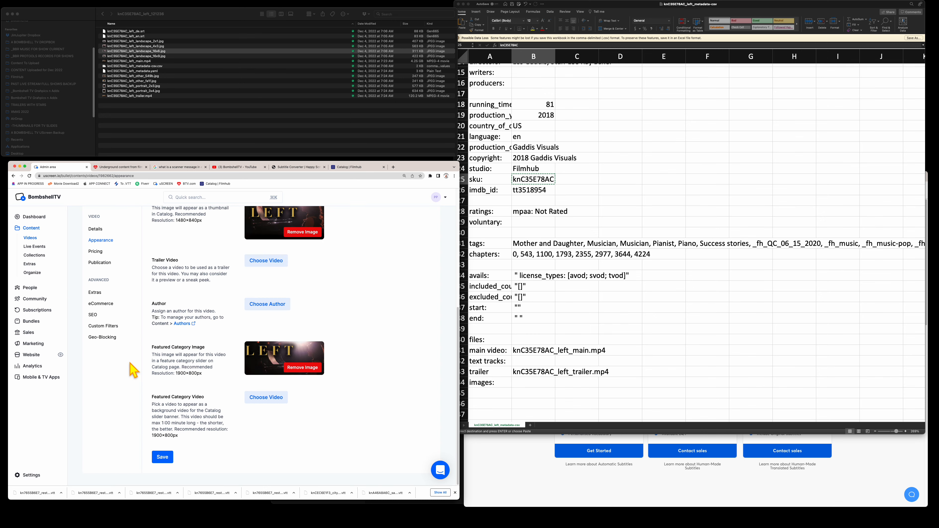
pyautogui.click(165, 457)
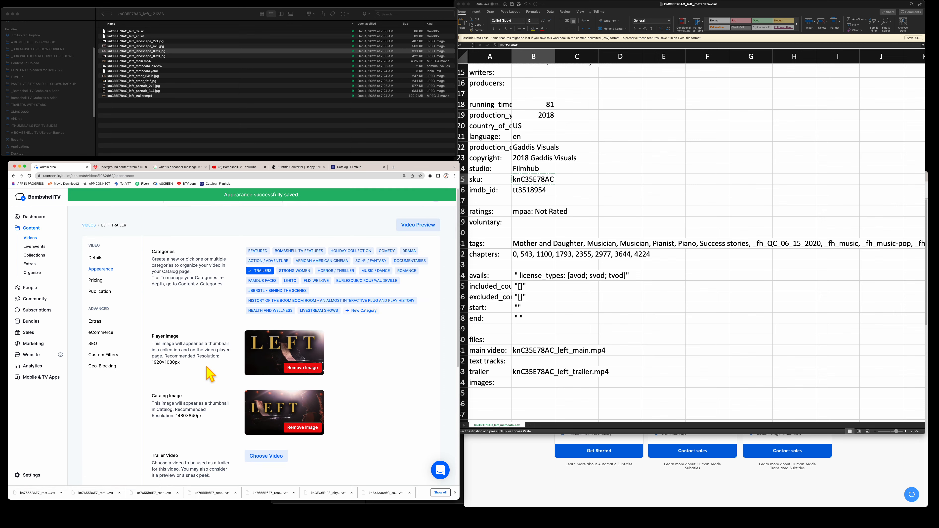
pyautogui.scroll(-5, 210, 373)
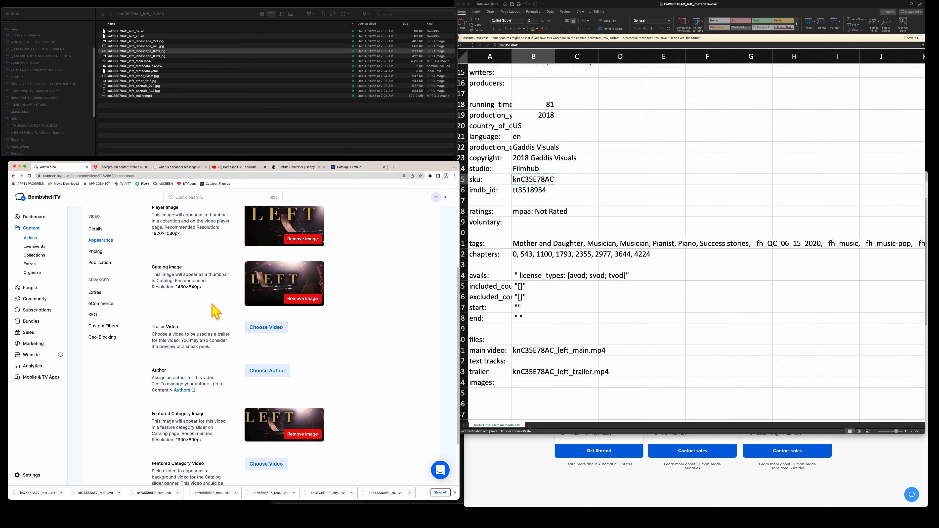
pyautogui.scroll(-1, 323, 362)
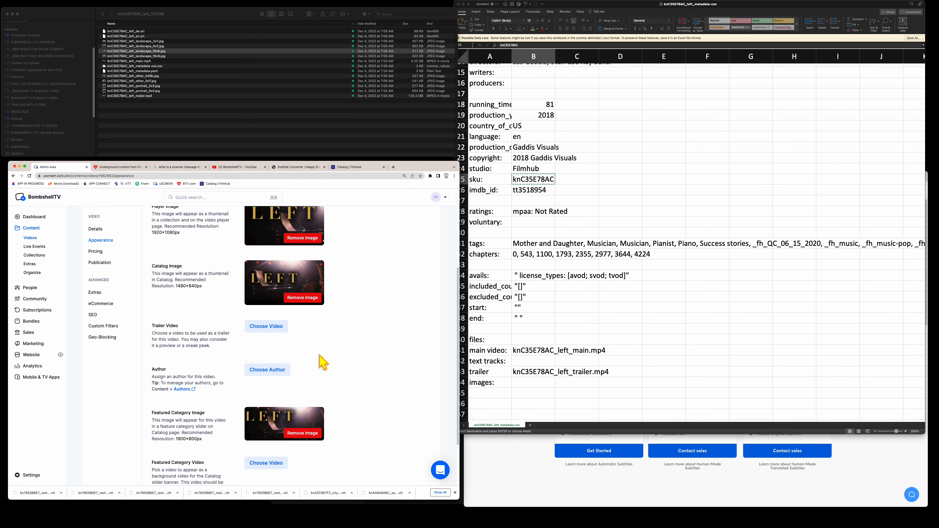
pyautogui.scroll(-3, 323, 362)
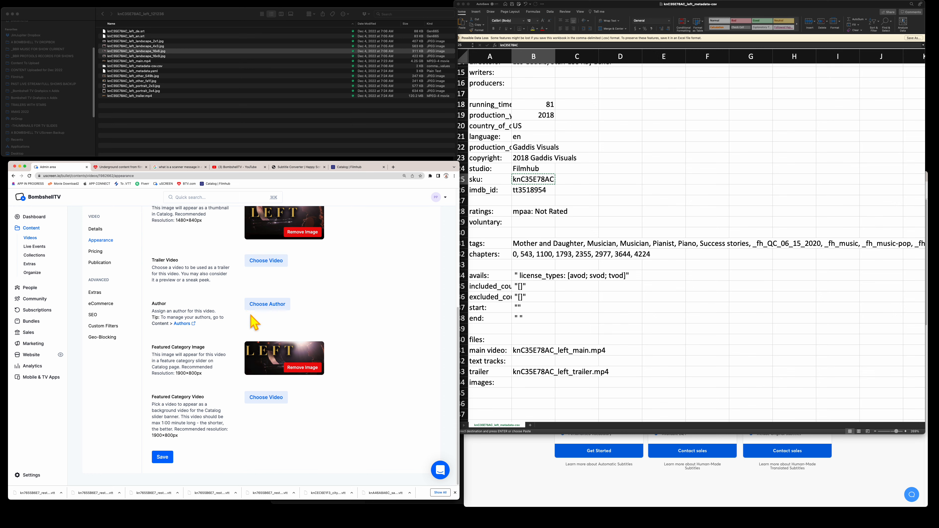
# - Set the Left Trailer's pricing to Free for everyone and save
pyautogui.click(95, 252)
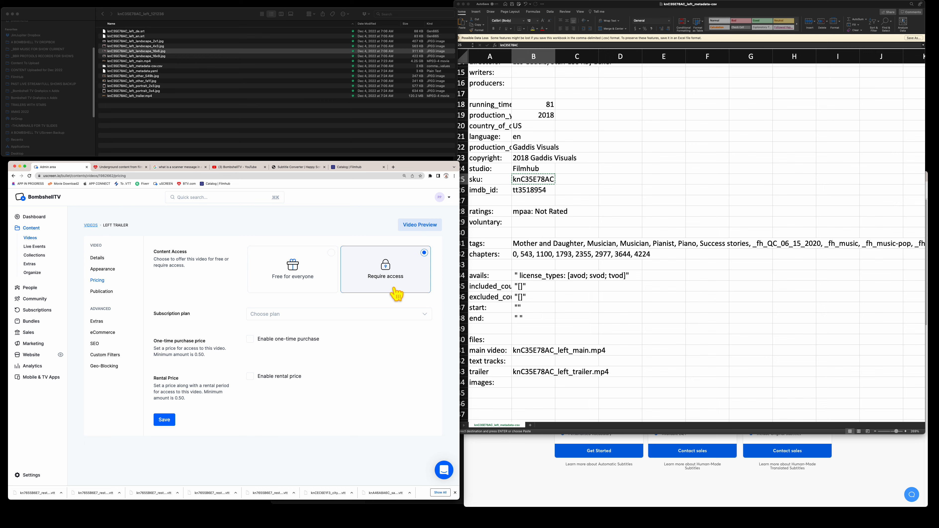
pyautogui.click(294, 269)
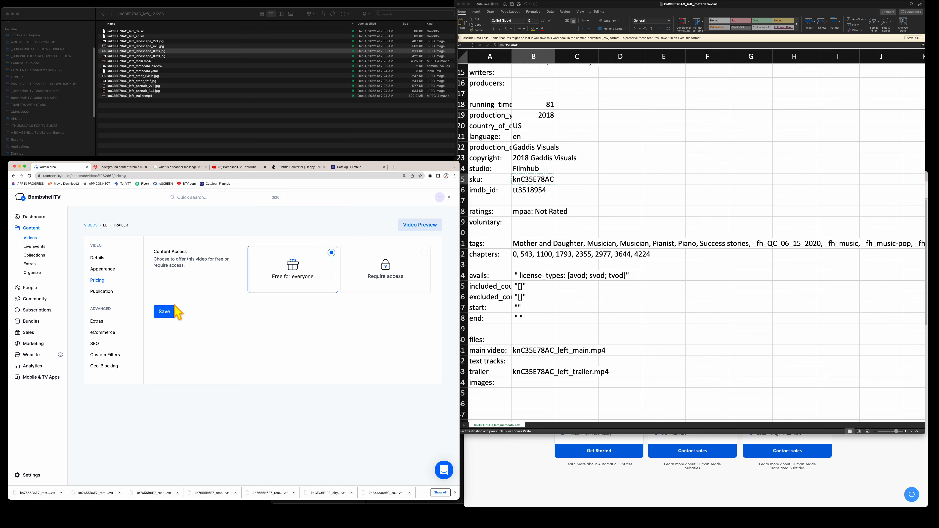
pyautogui.click(162, 311)
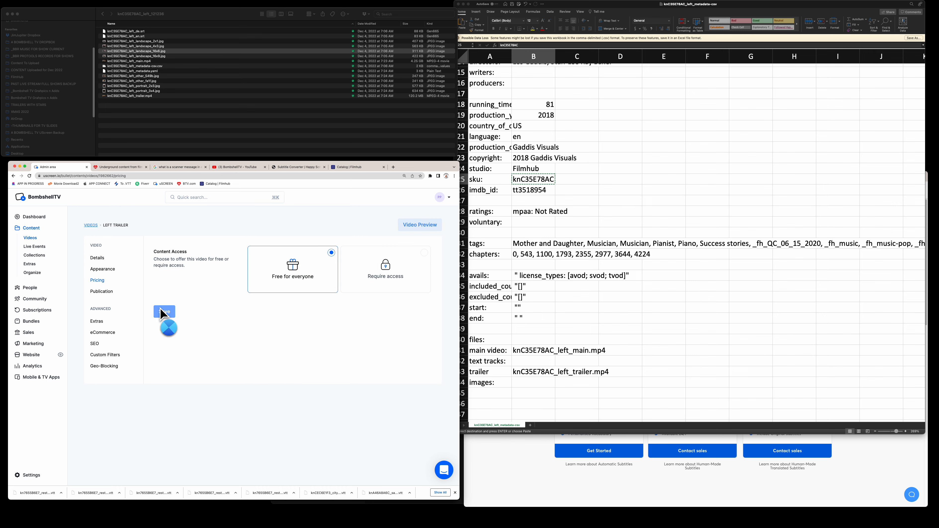
# - Set its status to Published, save, and bring up the SEO settings
pyautogui.click(102, 291)
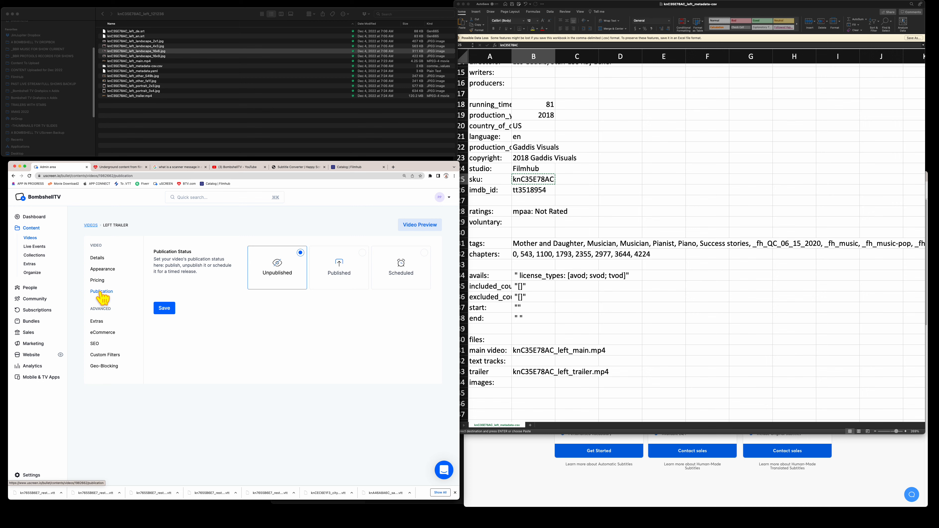
pyautogui.click(341, 284)
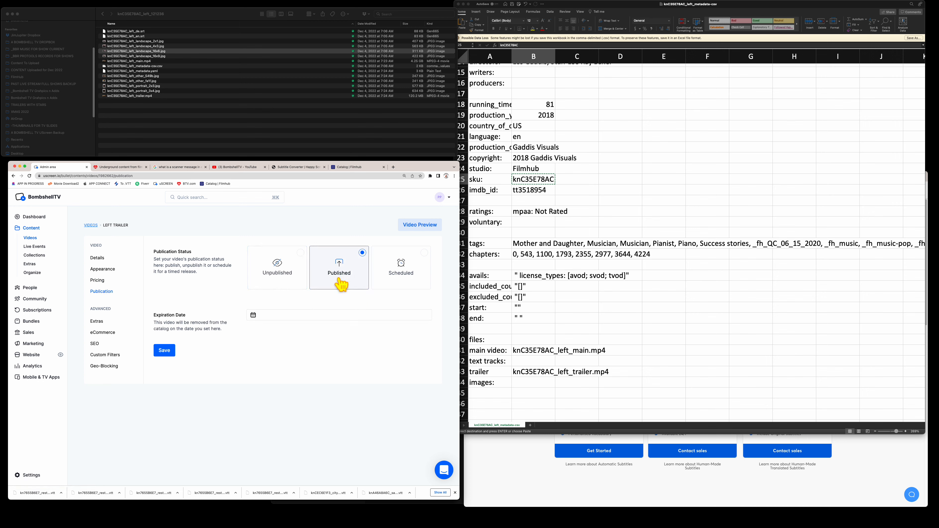
pyautogui.click(165, 350)
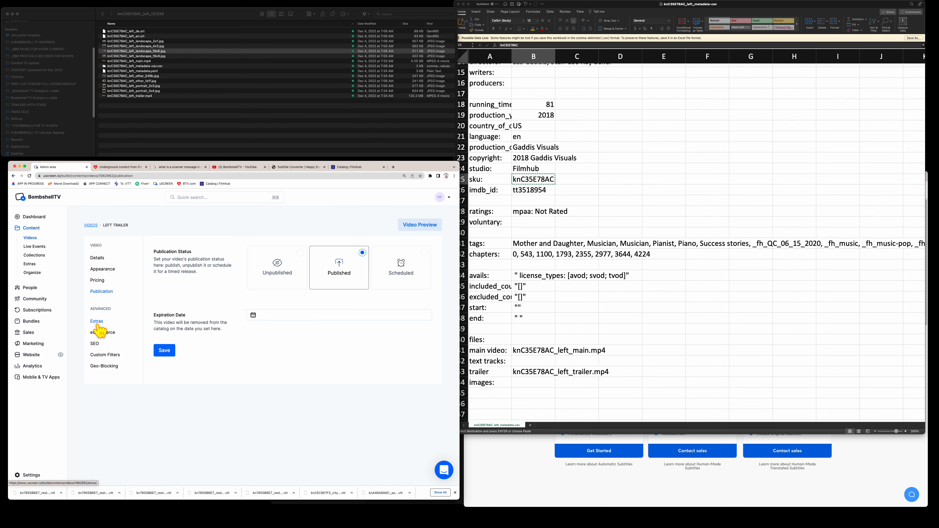
pyautogui.click(102, 334)
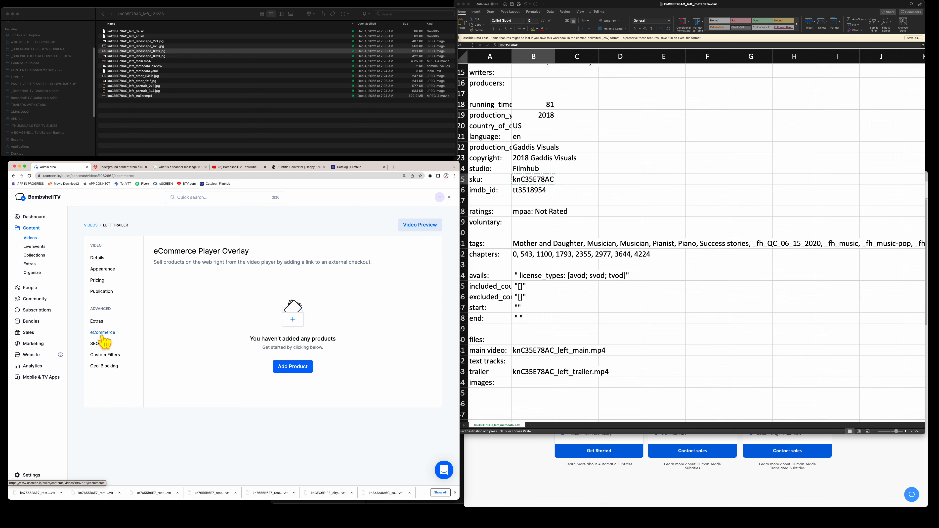
pyautogui.click(95, 344)
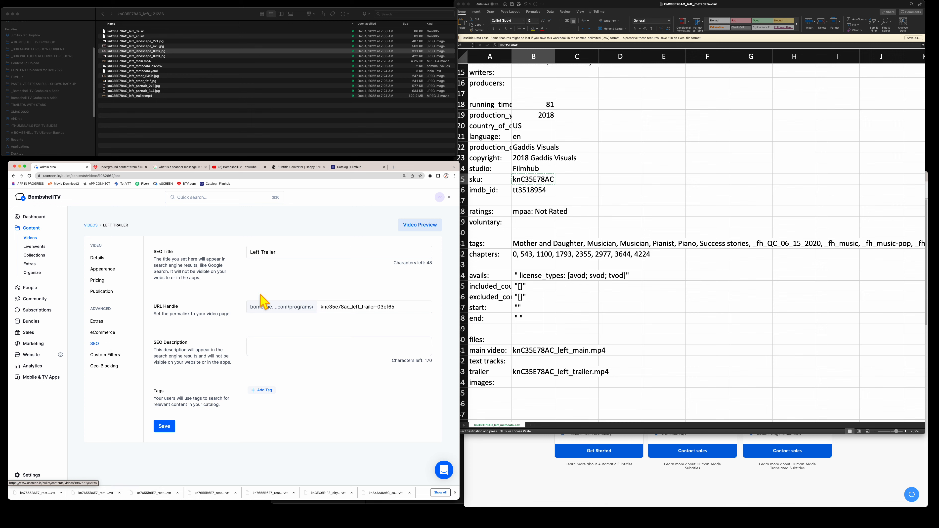
# - Replace the URL handle with the pasted 'Left Trailer' and trim the SEO title to 'Left'
pyautogui.tripleClick(290, 252)
pyautogui.press('super+c')
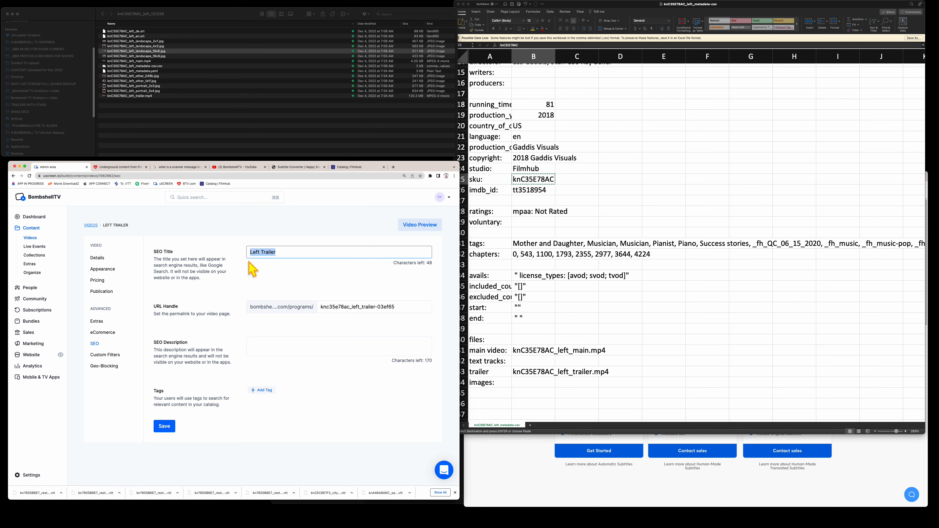
pyautogui.tripleClick(411, 307)
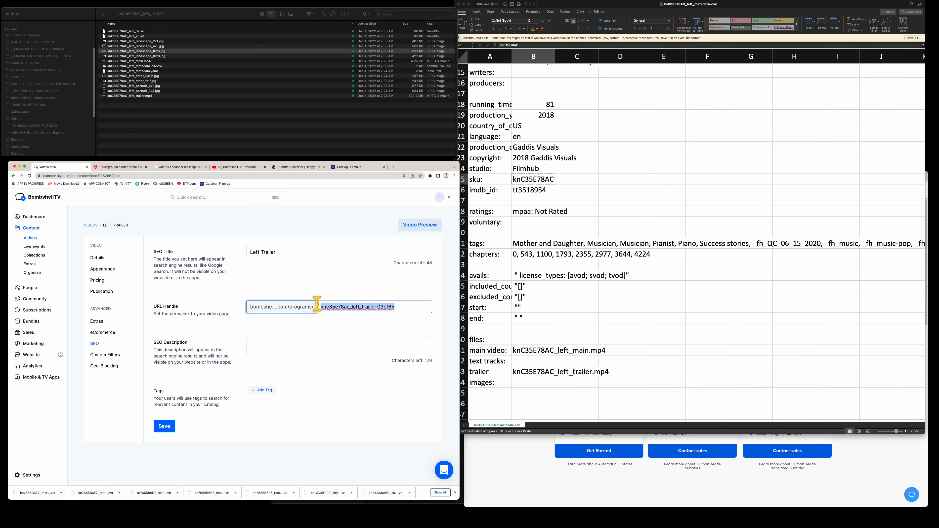
pyautogui.press('super+v')
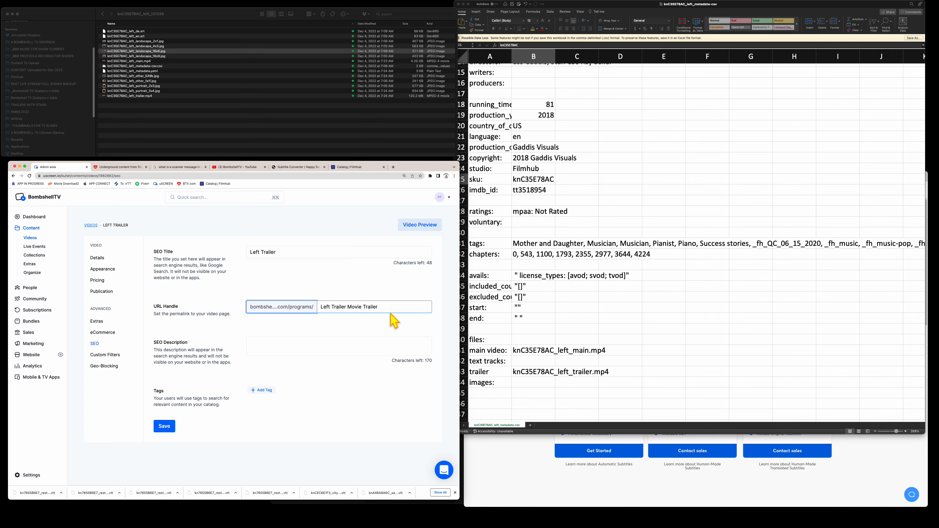
pyautogui.moveTo(291, 251); pyautogui.dragTo(260, 252)
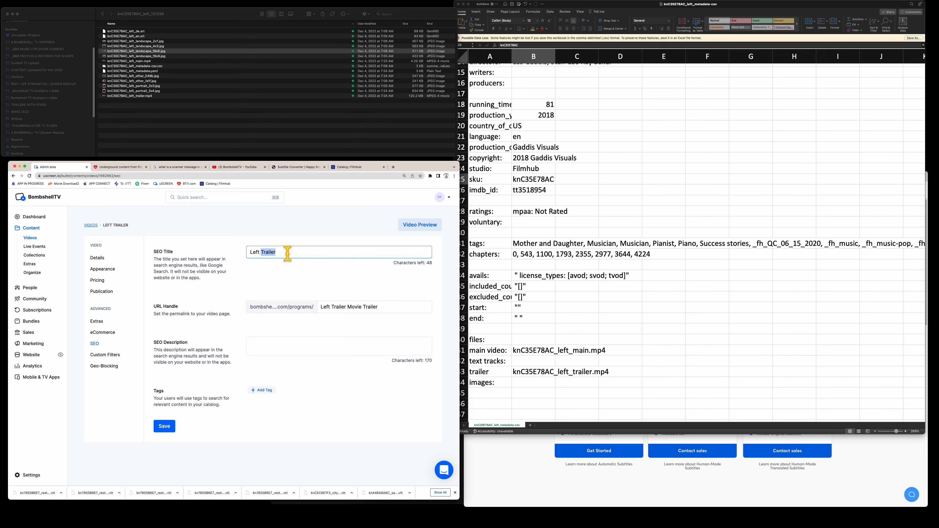
pyautogui.press('BackSpace')
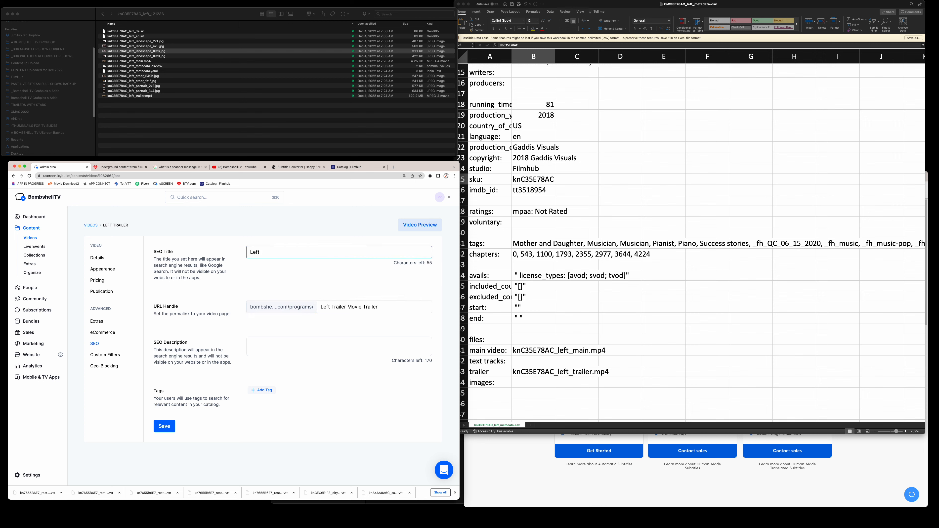
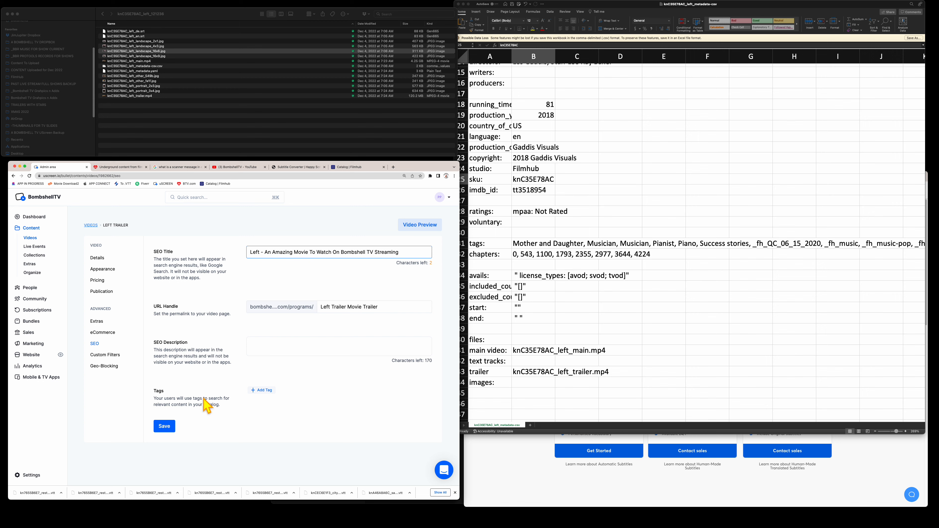
# - Save the SEO title and URL handle, then copy the synopsis from the video's Full Description
pyautogui.click(165, 427)
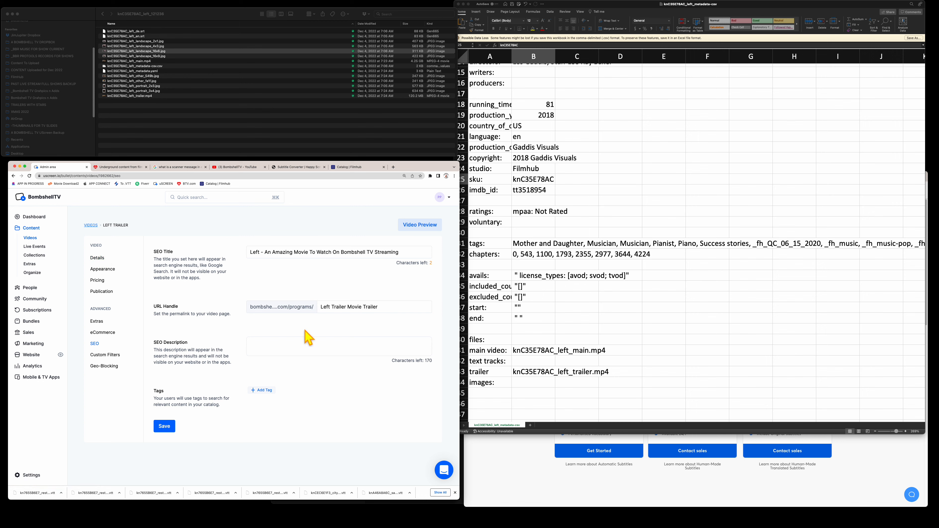
pyautogui.click(97, 258)
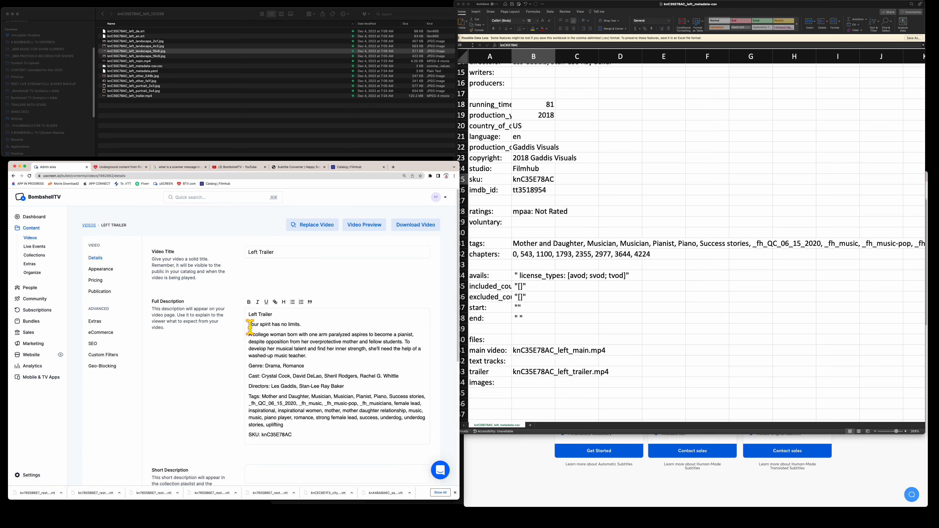
pyautogui.moveTo(248, 325); pyautogui.dragTo(367, 355)
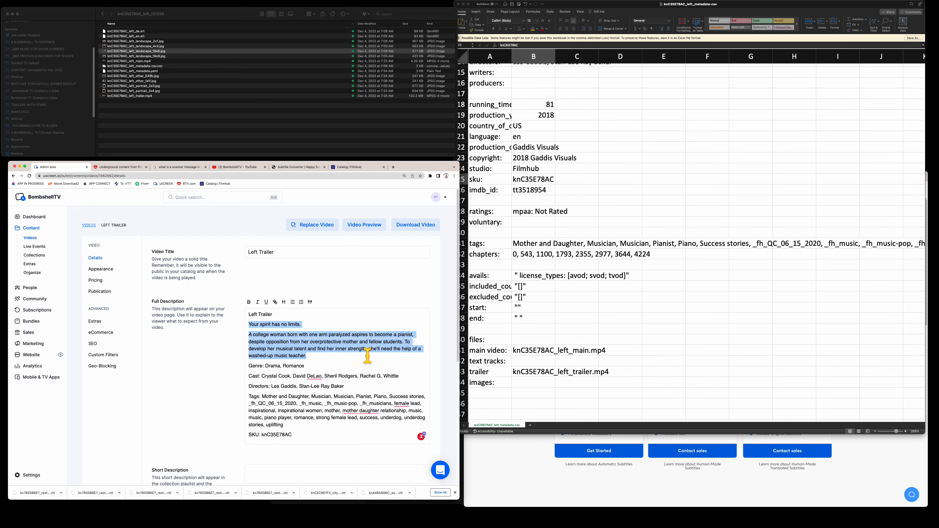
pyautogui.click(93, 343)
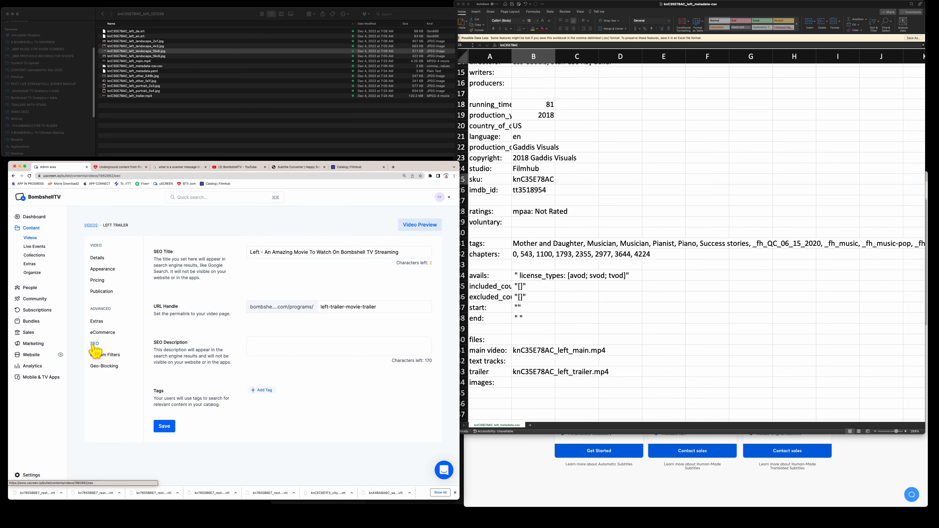
# - Paste the synopsis into SEO Description, joining lines and deleting the overflowing end
pyautogui.click(276, 338)
pyautogui.press('super+v')
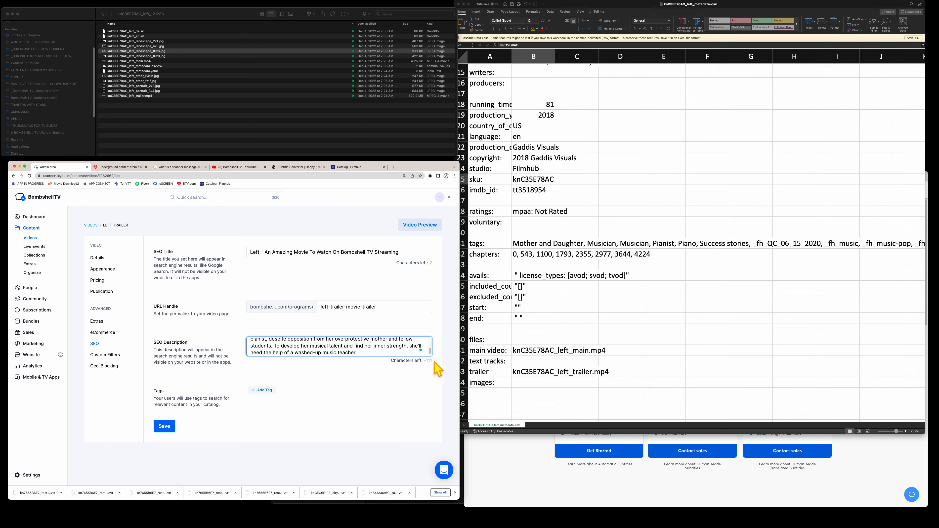
pyautogui.moveTo(430, 349); pyautogui.dragTo(430, 340)
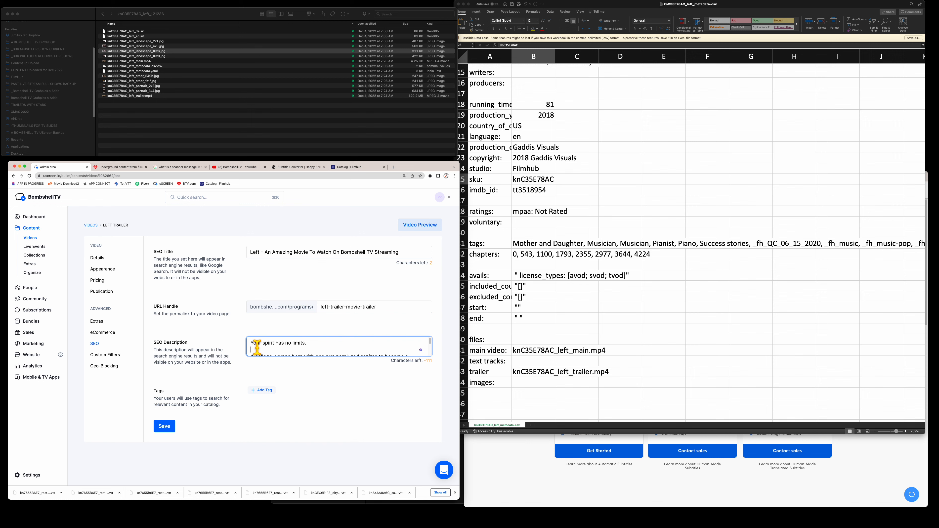
pyautogui.press('BackSpace')
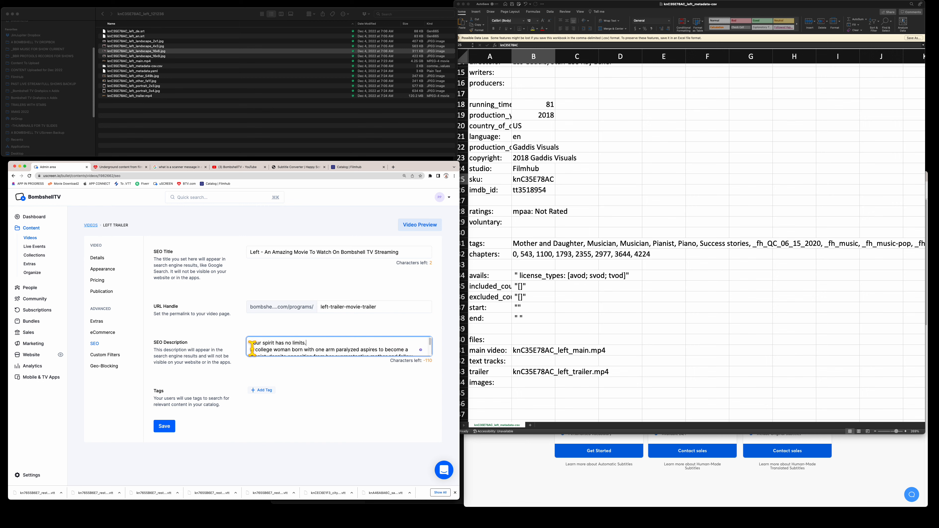
pyautogui.press('BackSpace')
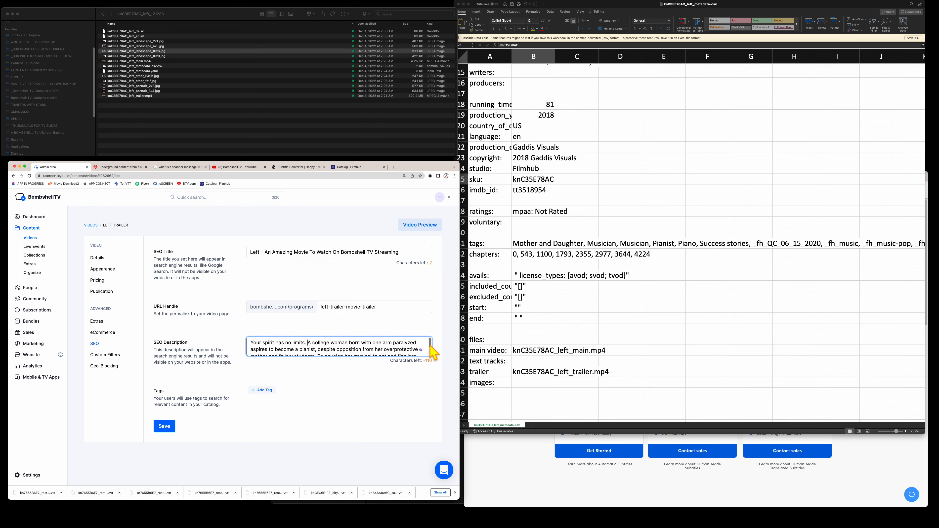
pyautogui.moveTo(429, 344); pyautogui.dragTo(247, 351)
pyautogui.press('BackSpace')
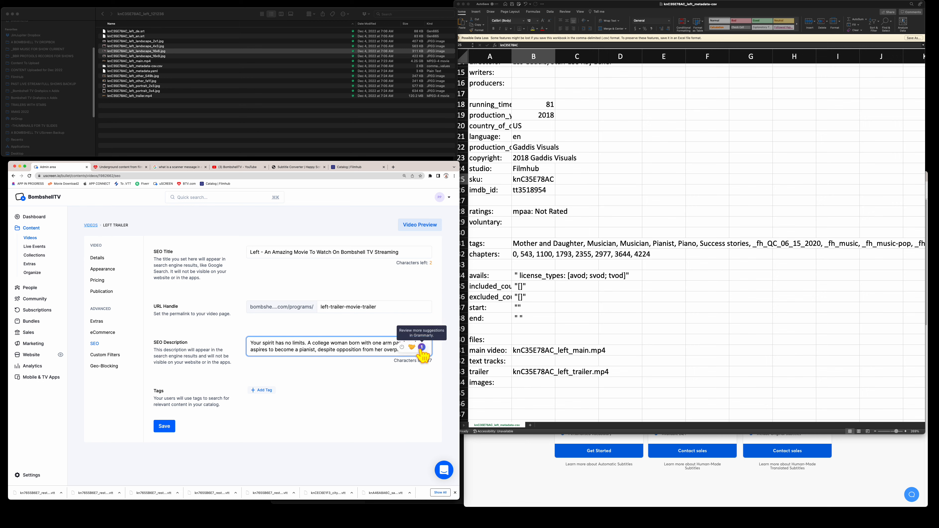
# - Prefix the description with 'Watch Now For Free On Bombshell TV:' and save it
pyautogui.click(250, 343)
pyautogui.write('Watch')
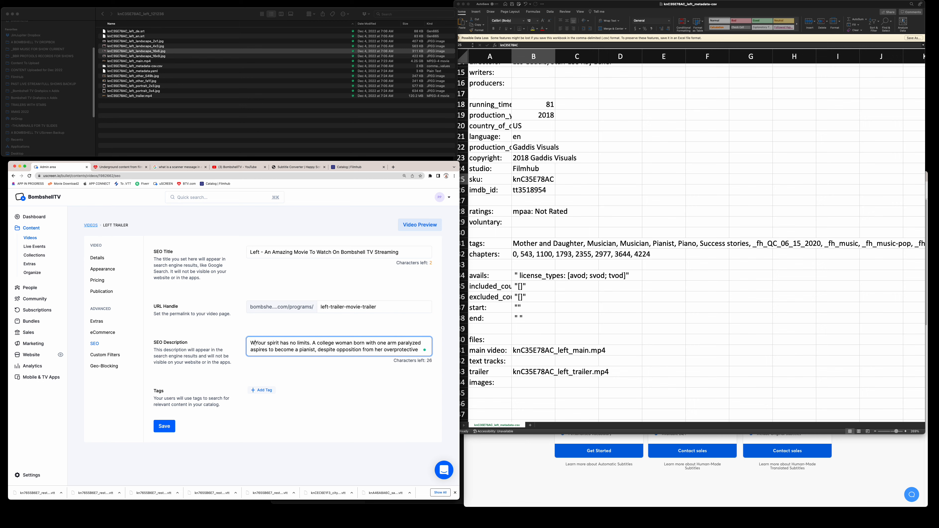
pyautogui.press('BackSpace')
pyautogui.press('BackSpace')
pyautogui.press('BackSpace')
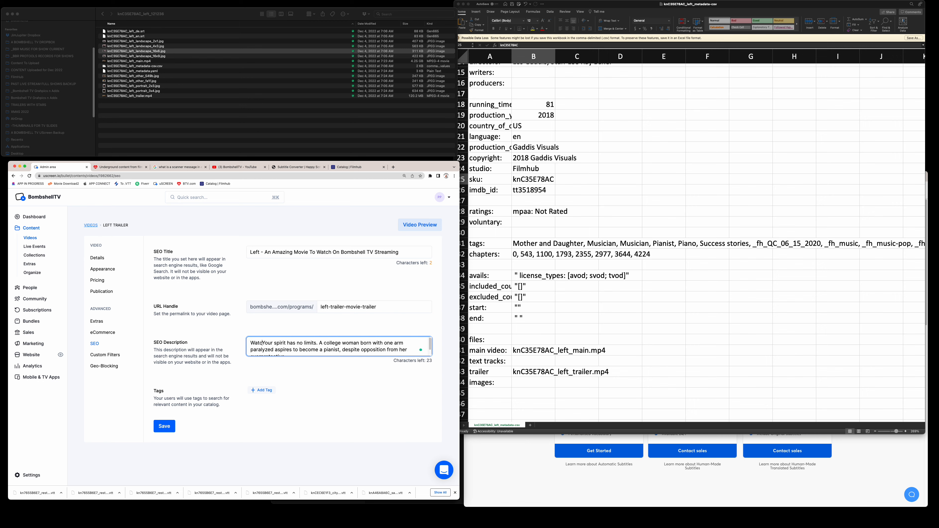
pyautogui.write('h')
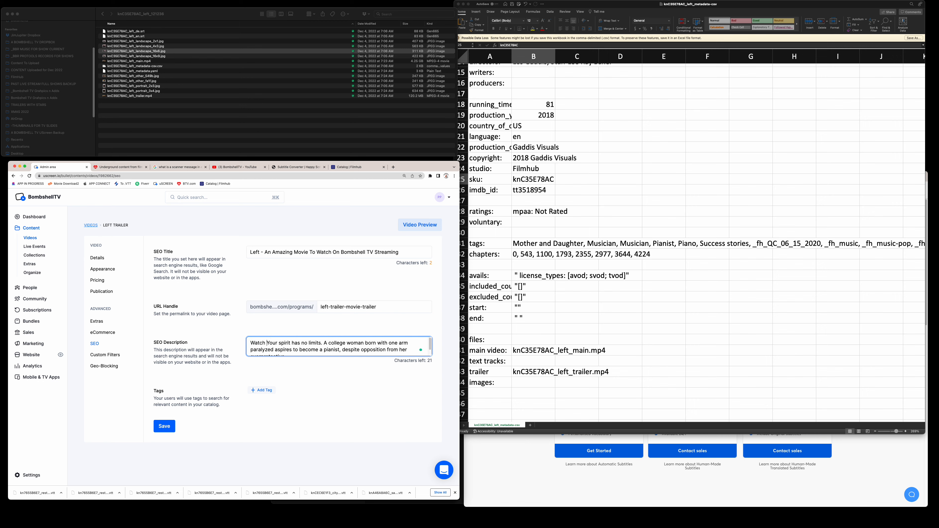
pyautogui.write('Now For F')
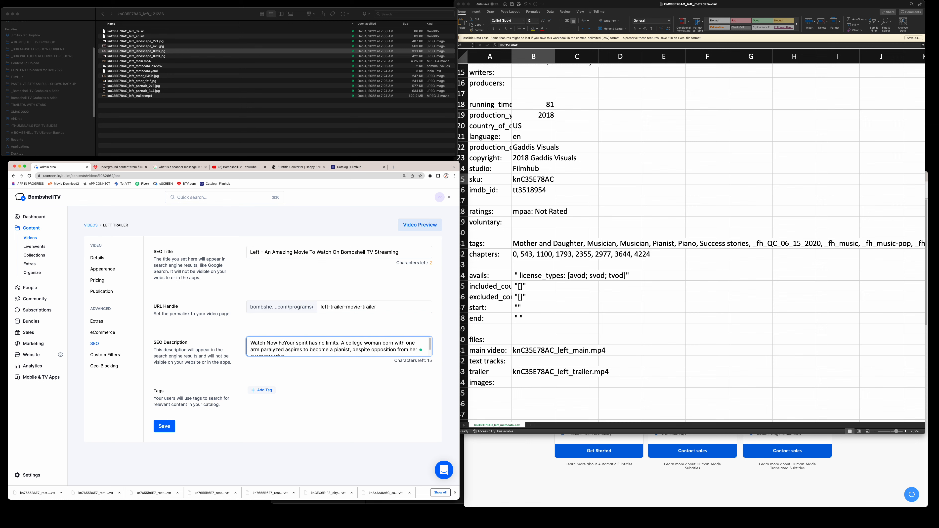
pyautogui.write('ree')
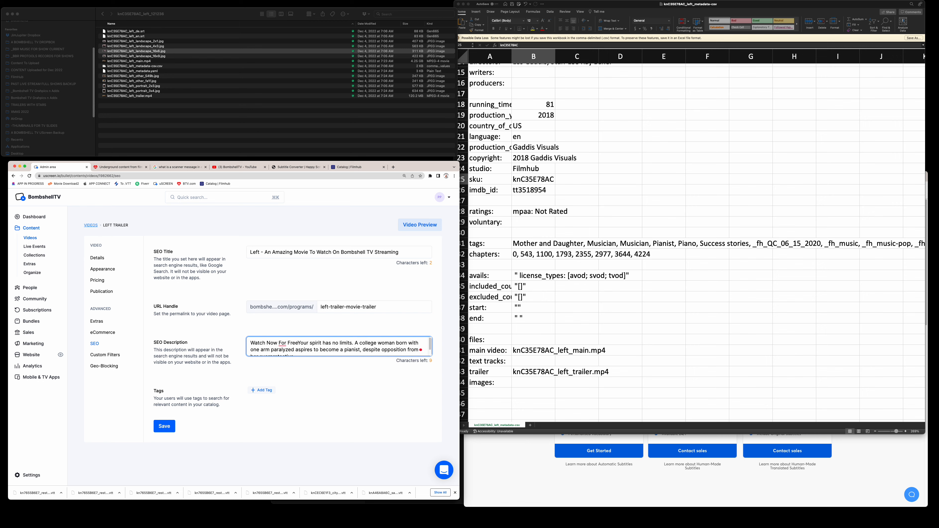
pyautogui.write(' On Bombshe')
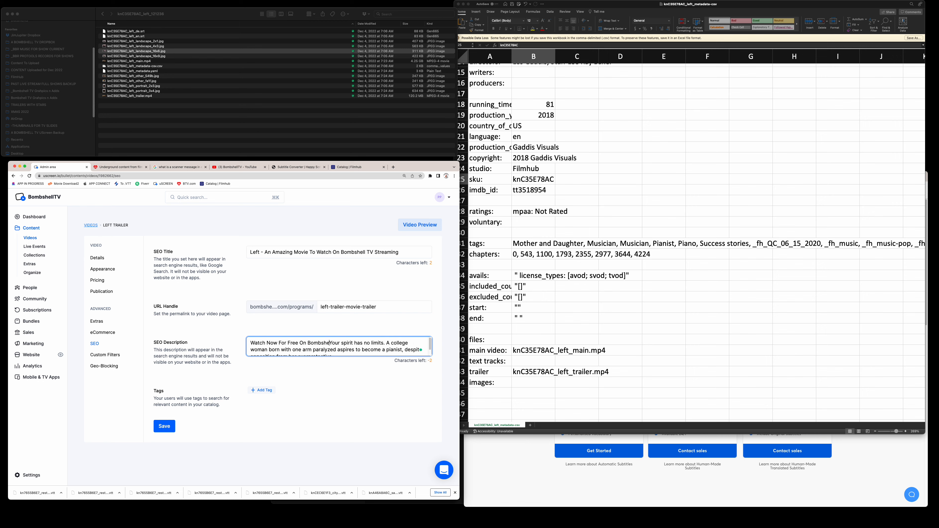
pyautogui.write('ll TV:')
pyautogui.scroll(-1, 430, 345)
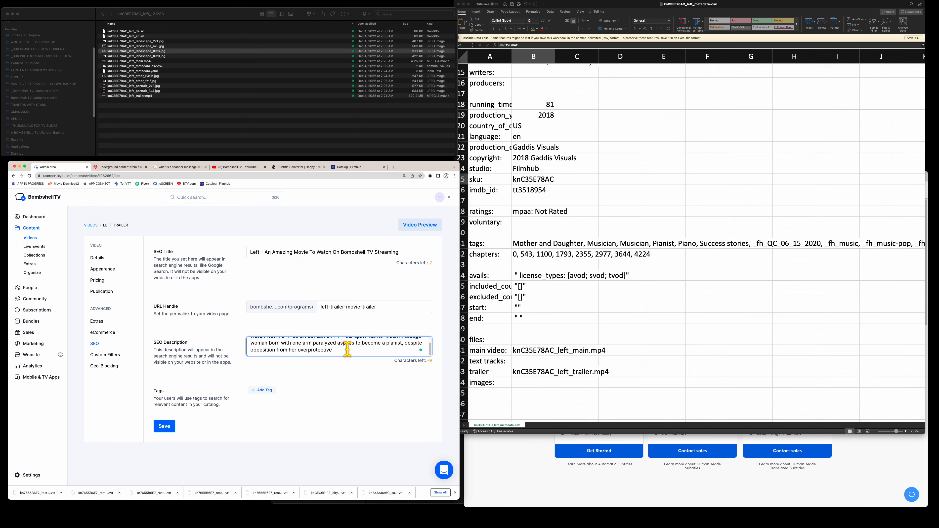
pyautogui.press('BackSpace')
pyautogui.press('BackSpace')
pyautogui.press('BackSpace')
pyautogui.press('BackSpace')
pyautogui.press('BackSpace')
pyautogui.press('BackSpace')
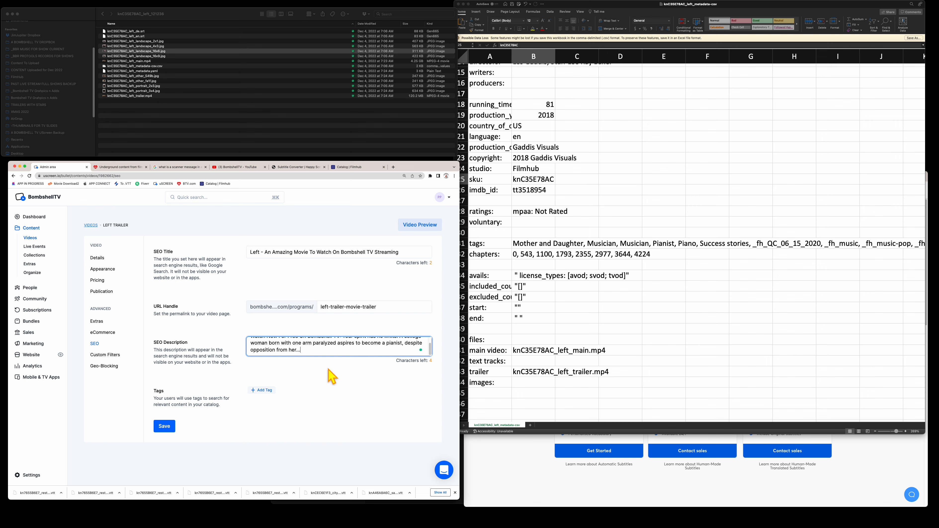
pyautogui.click(163, 427)
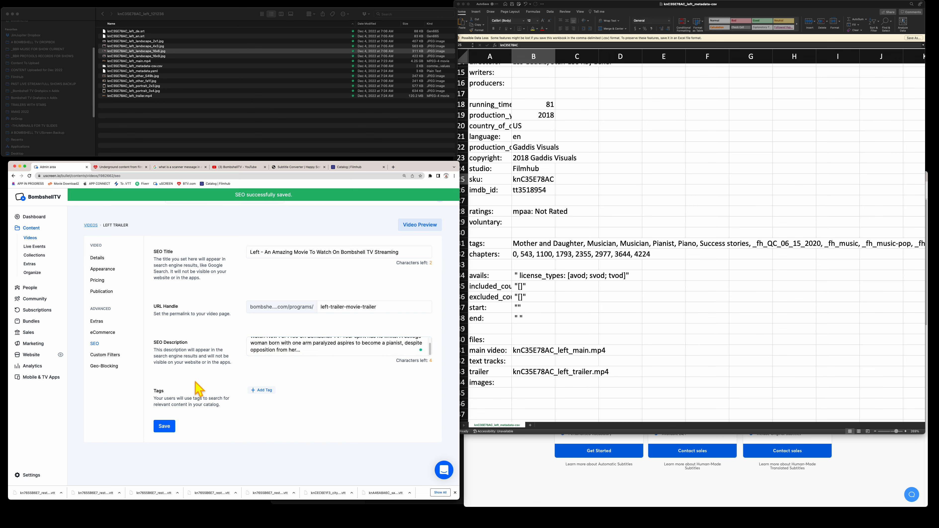
# - Copy the tag list from the full description and add it as an SEO tag
pyautogui.click(98, 259)
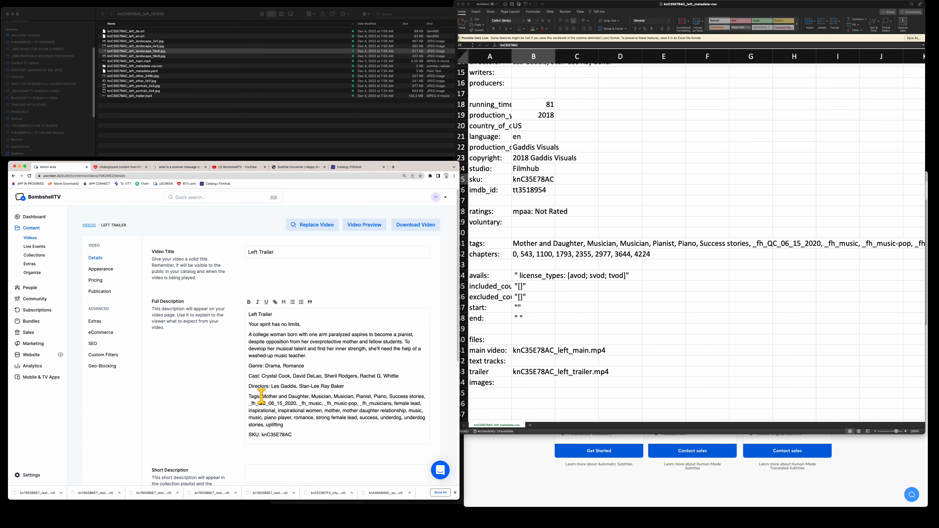
pyautogui.moveTo(262, 396); pyautogui.dragTo(296, 425)
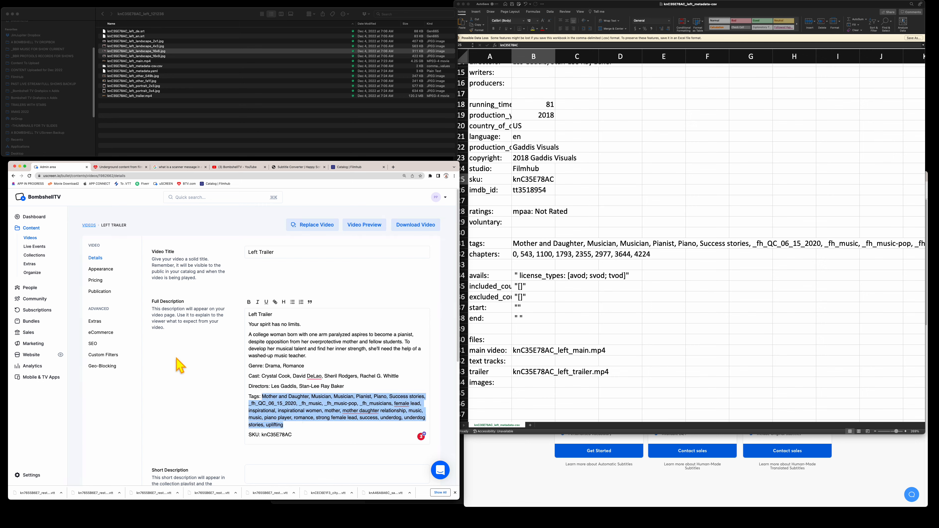
pyautogui.click(94, 344)
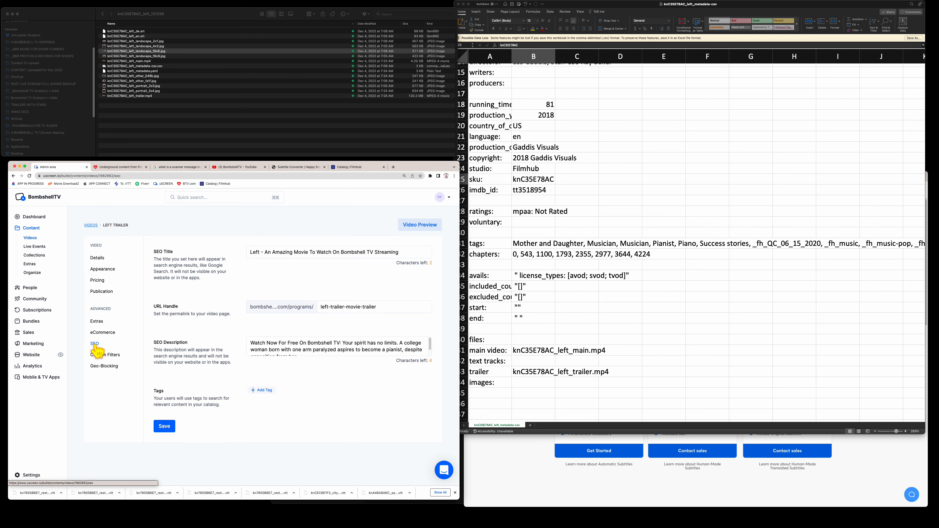
pyautogui.click(263, 391)
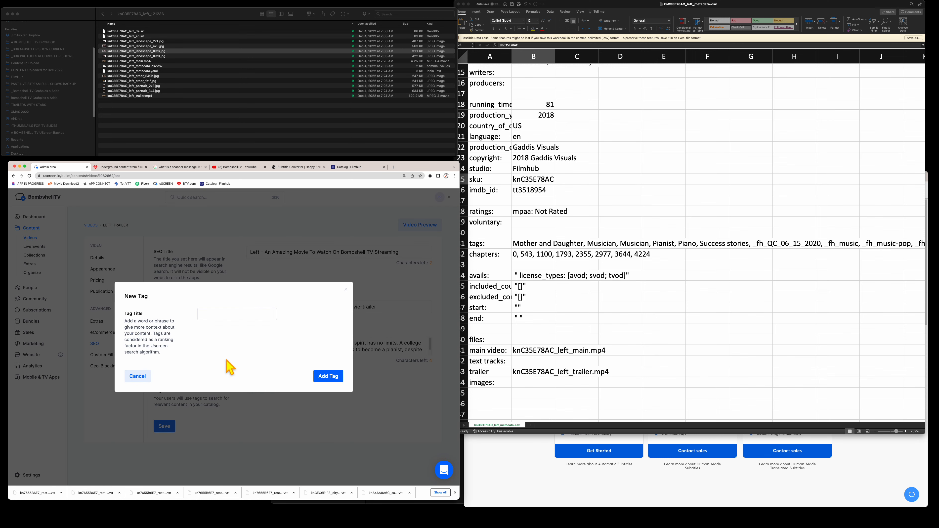
pyautogui.click(206, 315)
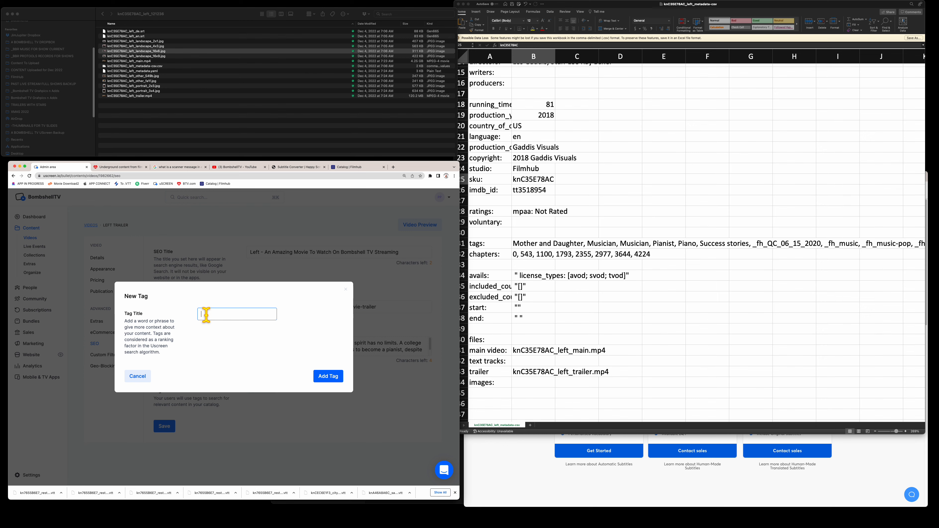
pyautogui.press('super+v')
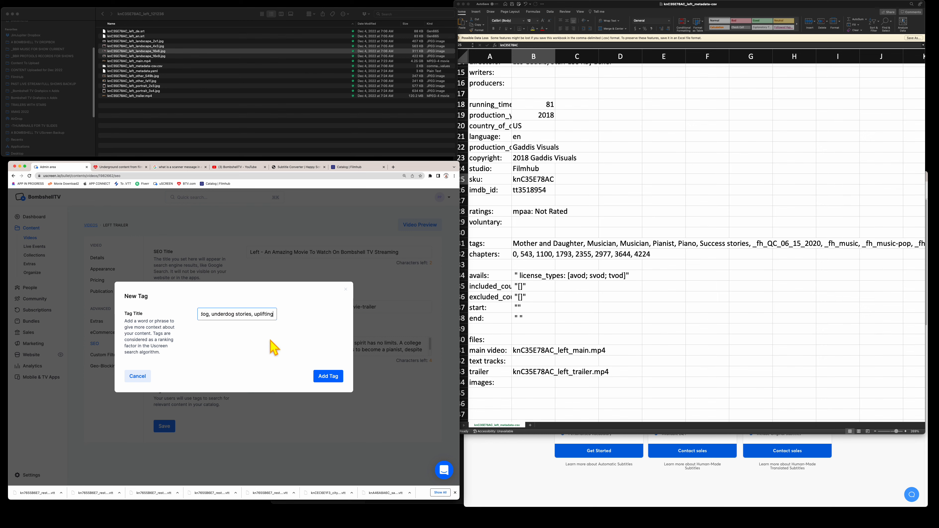
pyautogui.click(330, 376)
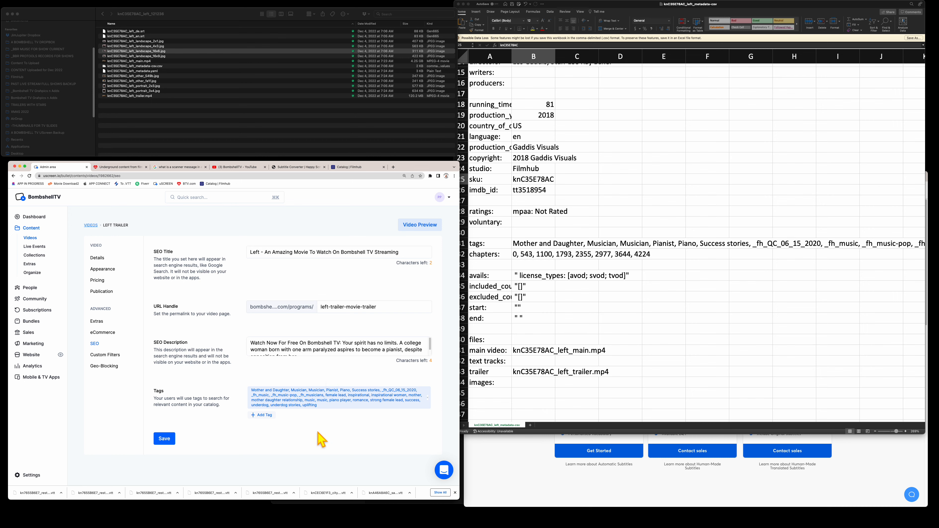
# - Add the 'bombshell tv' and 'streaming service' tags
pyautogui.click(258, 414)
pyautogui.click(246, 314)
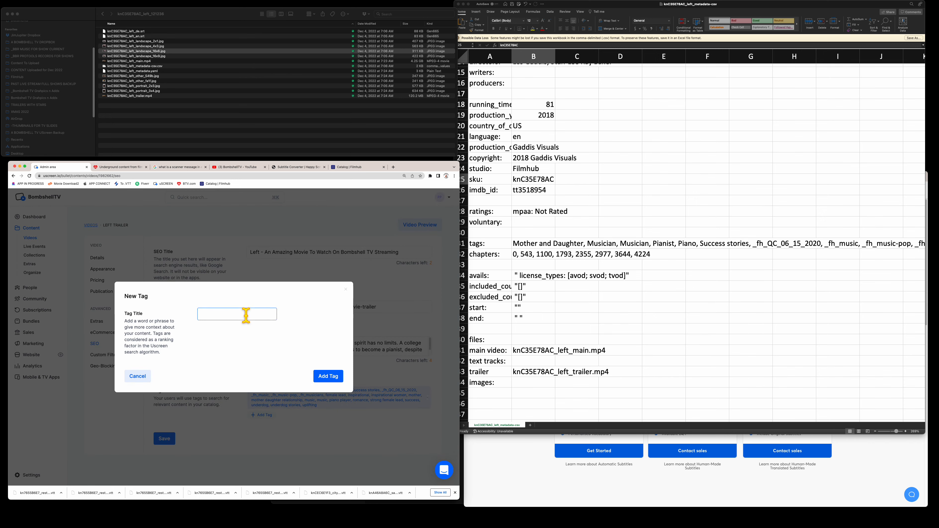
pyautogui.write('bombshell tv')
pyautogui.press('Return')
pyautogui.click(297, 414)
pyautogui.write('msh')
pyautogui.click(237, 311)
pyautogui.write('s')
pyautogui.click(323, 377)
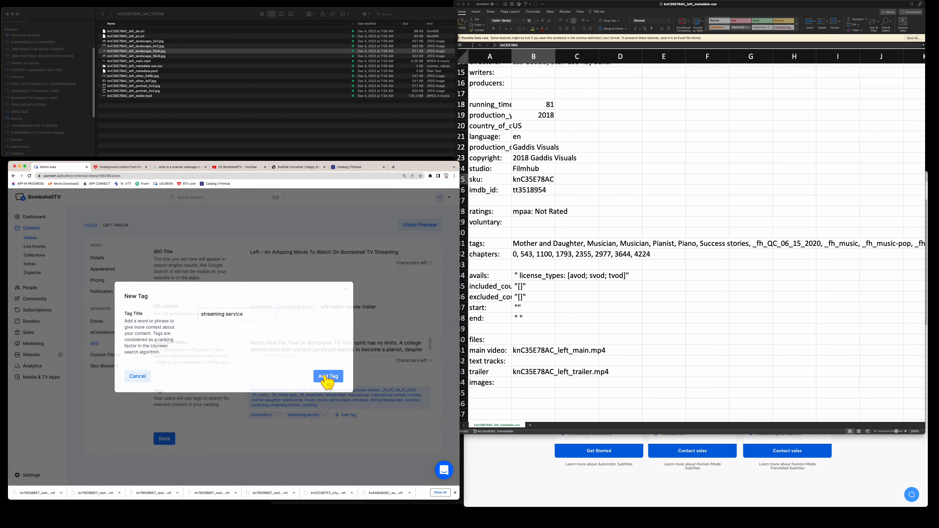
# - Add the 'best place to watch movies' and 'what to watch' tags and save the SEO settings
pyautogui.click(345, 414)
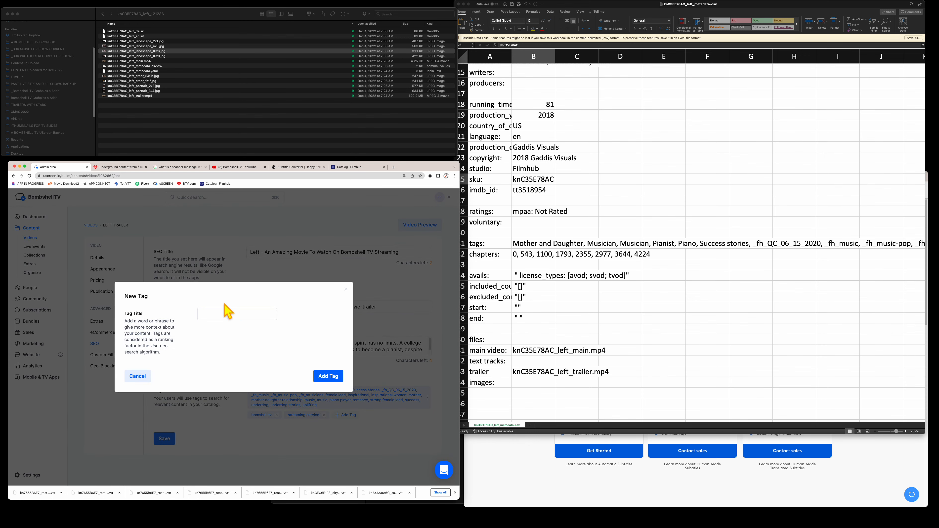
pyautogui.click(224, 314)
pyautogui.write('best place to watch movi')
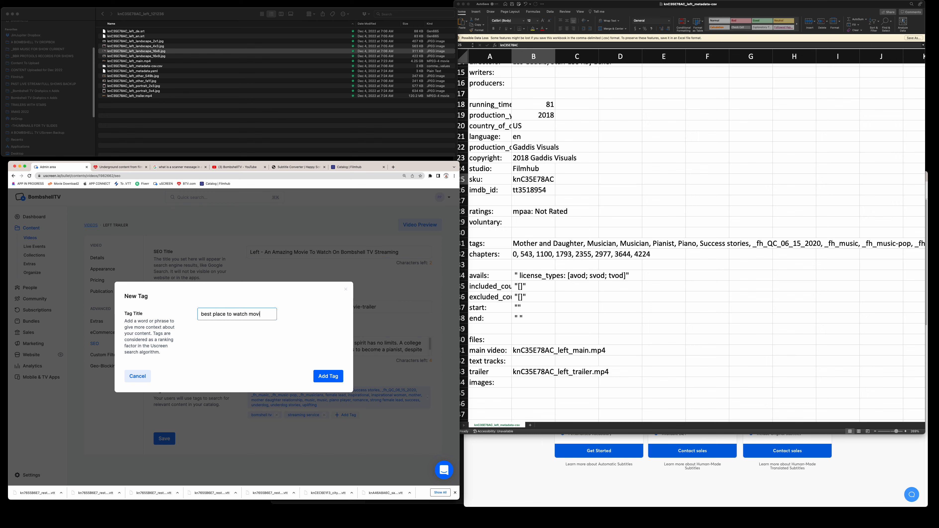
pyautogui.write('es')
pyautogui.click(328, 377)
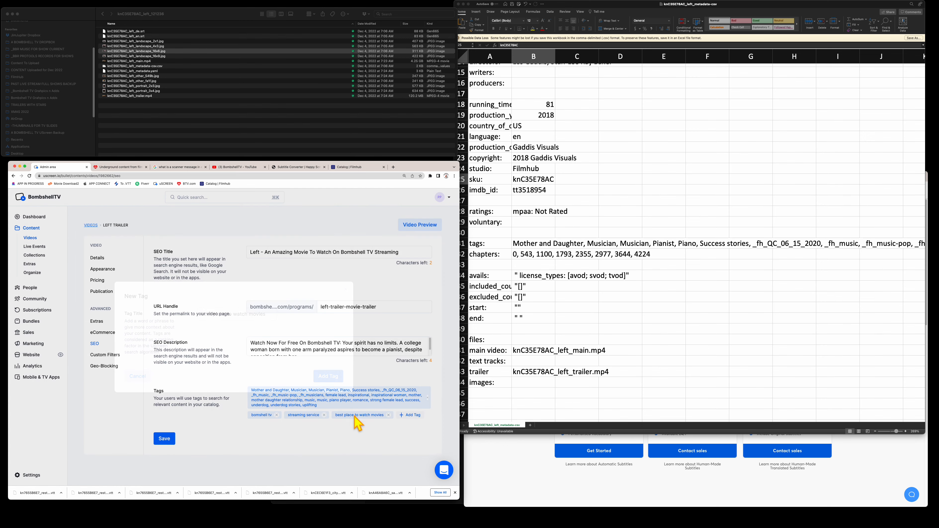
pyautogui.click(410, 415)
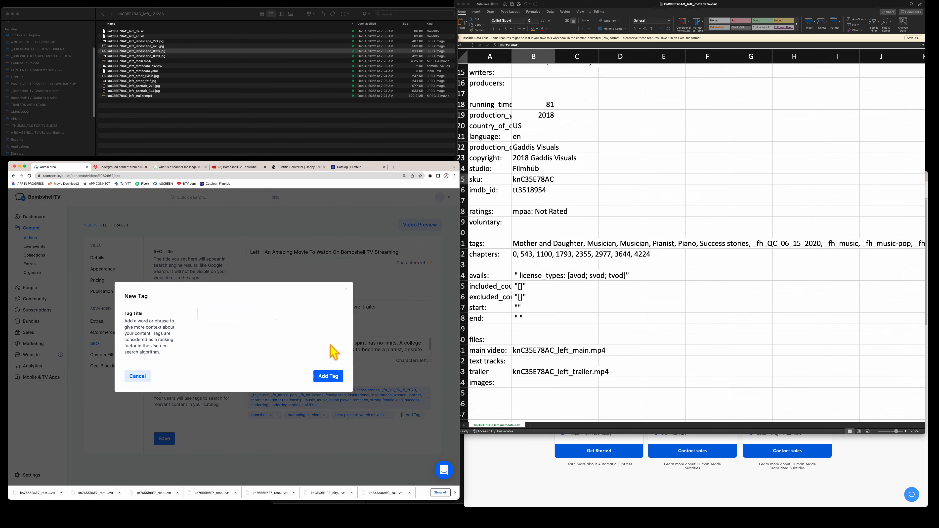
pyautogui.click(263, 313)
pyautogui.write('what to watch')
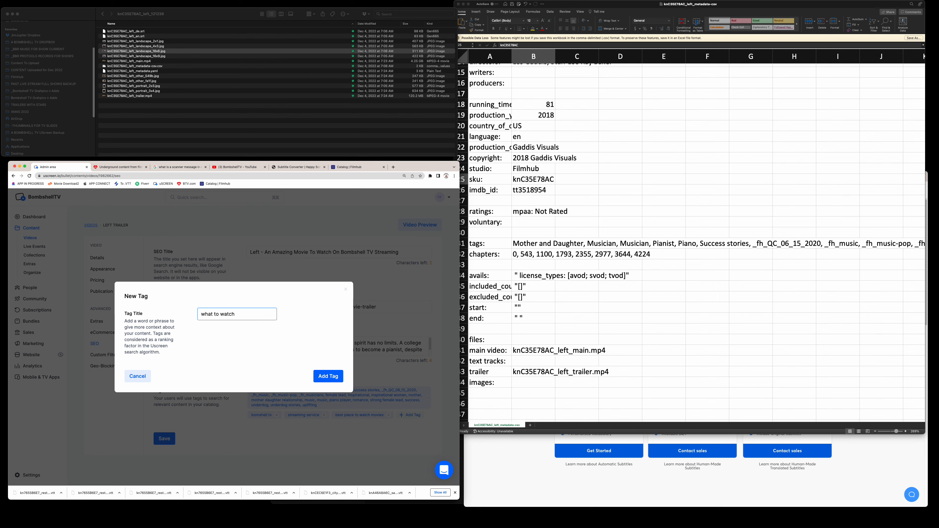
pyautogui.click(327, 377)
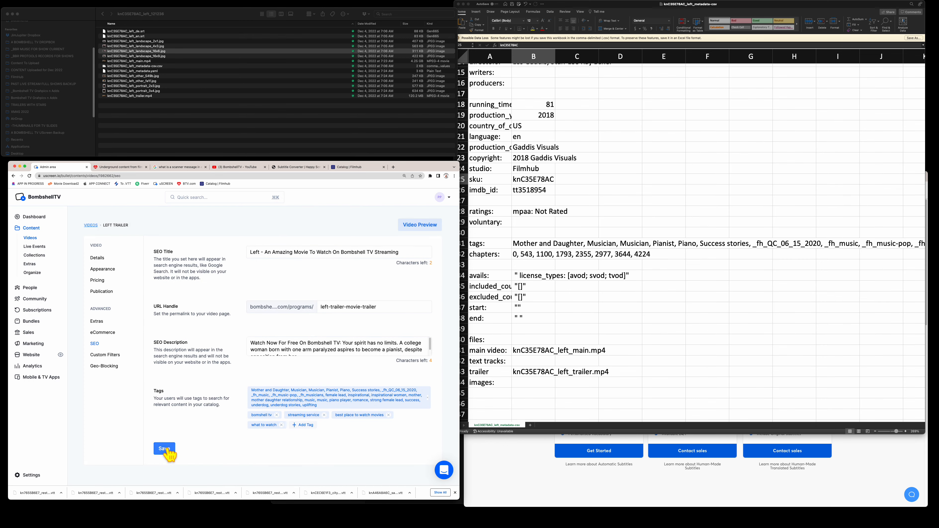
pyautogui.click(164, 449)
pyautogui.click(97, 258)
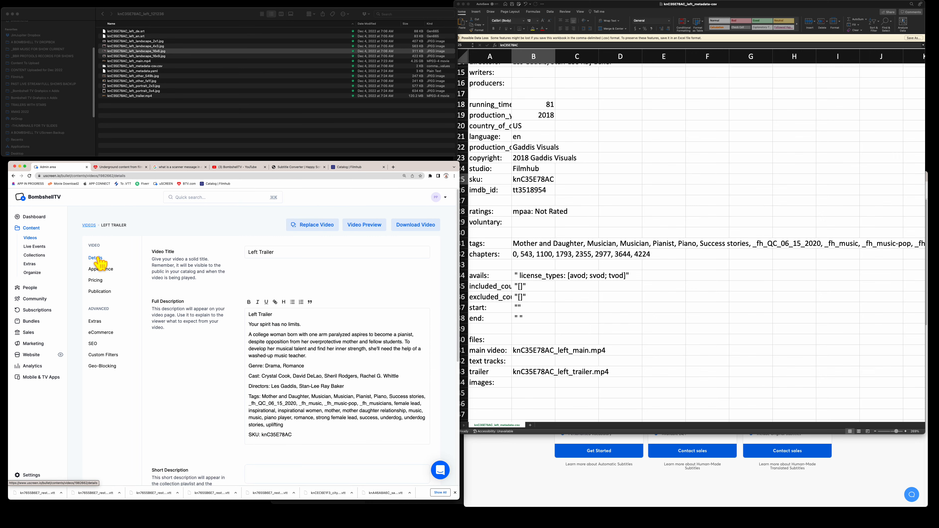
pyautogui.click(727, 420)
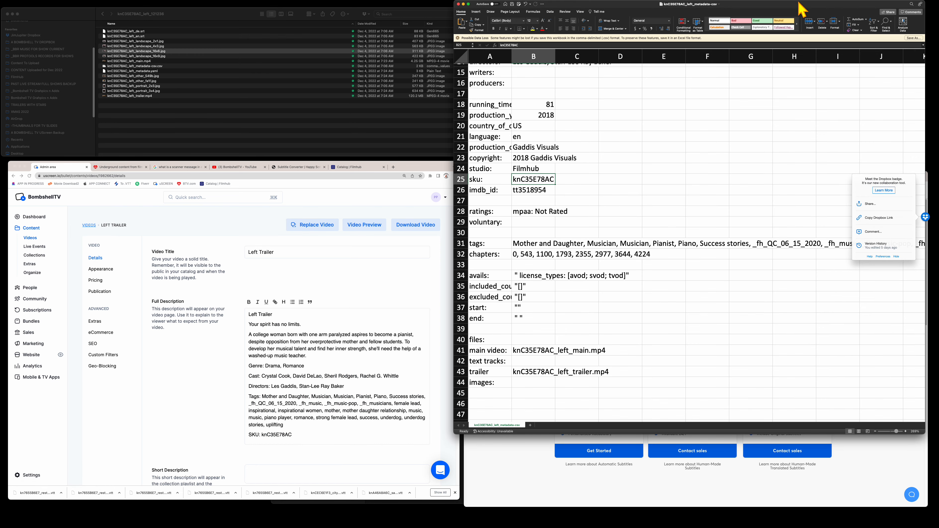
# - Close the metadata spreadsheet and start another conversion in Happy Scribe's Subtitle Converter
pyautogui.moveTo(799, 3); pyautogui.dragTo(726, 3)
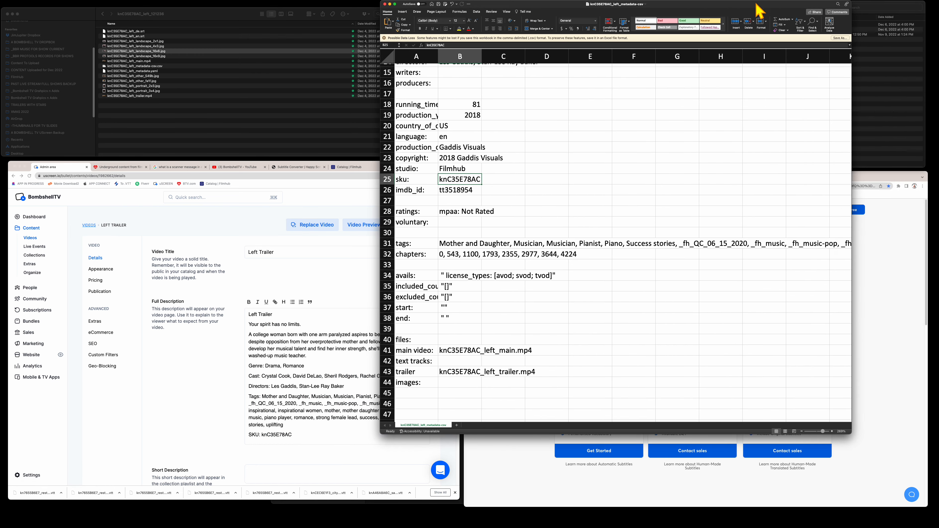
pyautogui.click(384, 4)
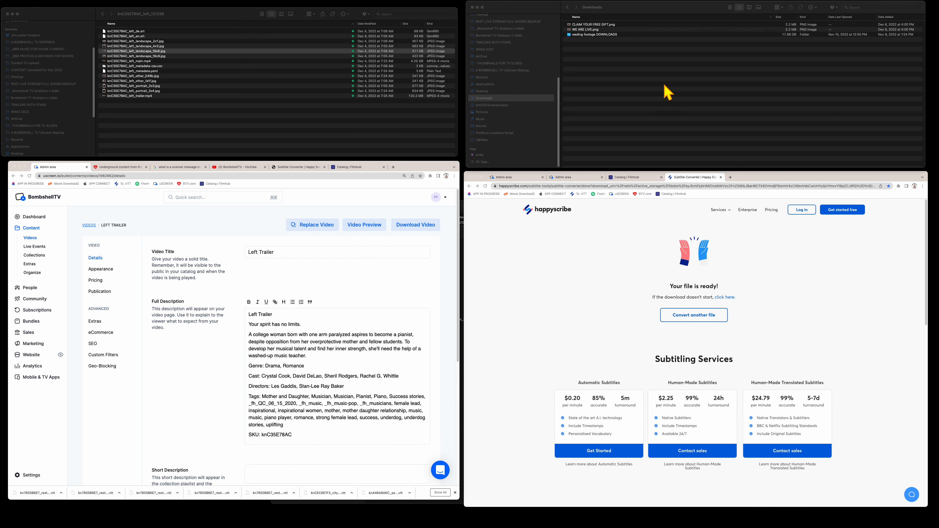
pyautogui.click(736, 178)
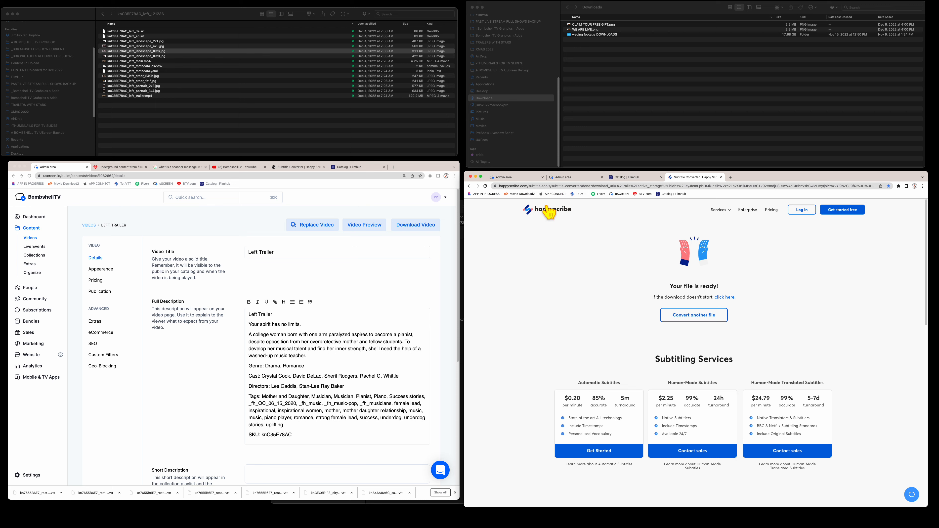
pyautogui.click(693, 317)
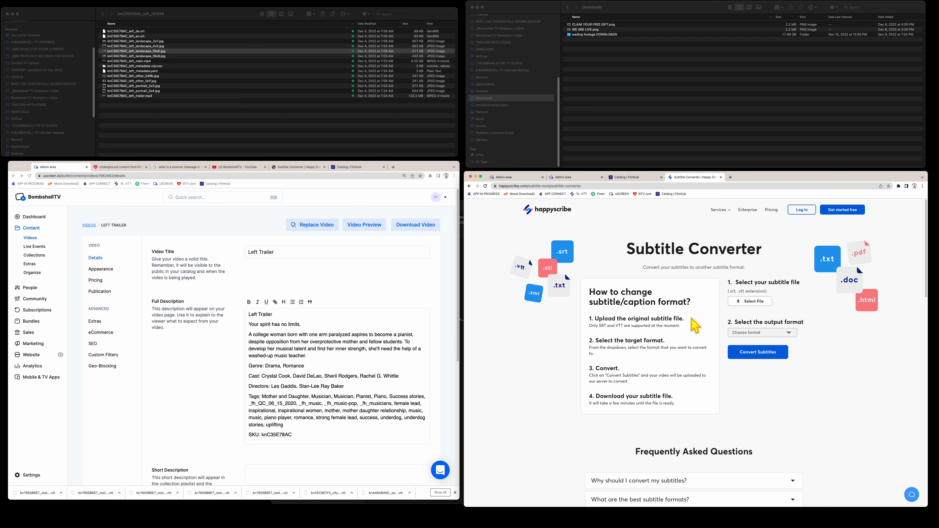
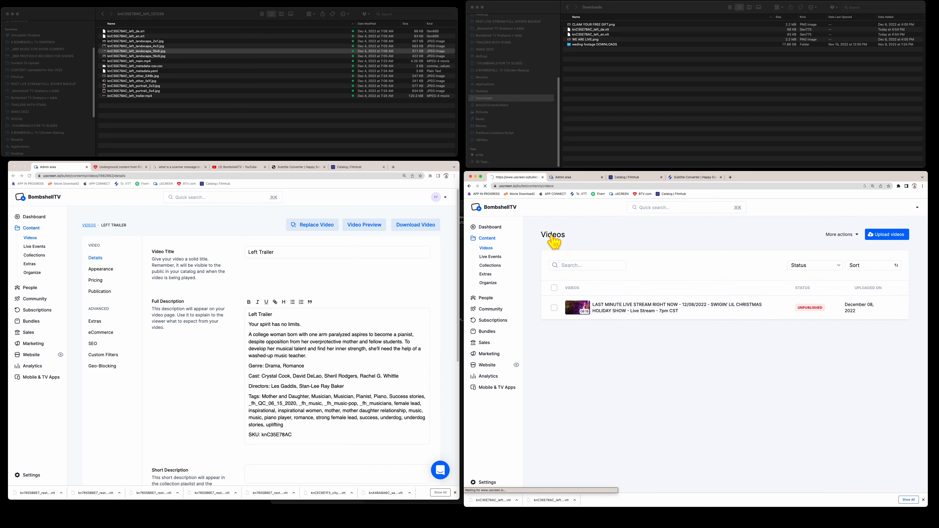
# - Search the video list for 'left' and open knC35E78AC_left_main for editing
pyautogui.click(587, 265)
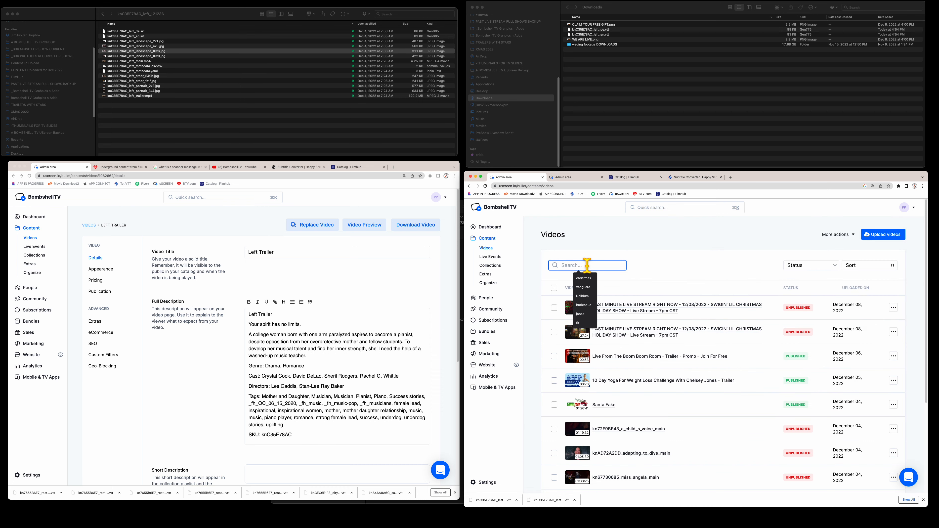
pyautogui.write('left')
pyautogui.press('Return')
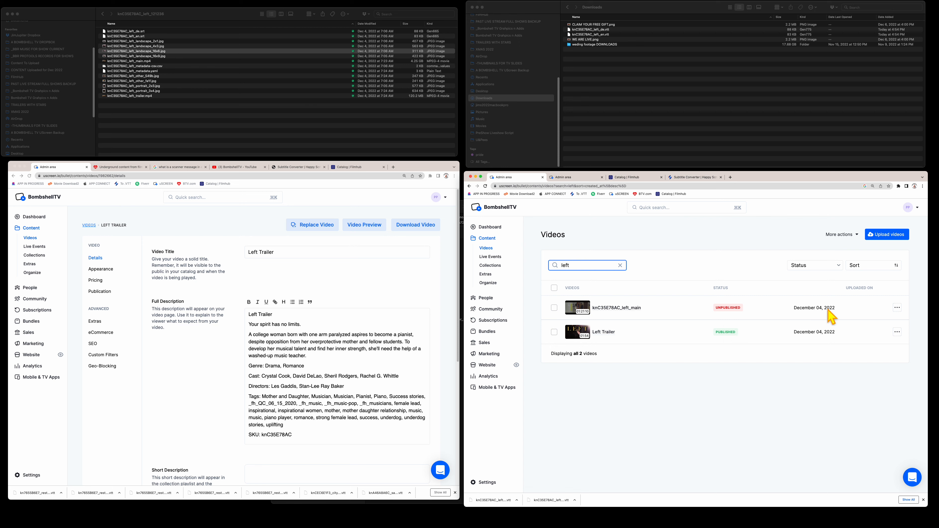
pyautogui.click(896, 307)
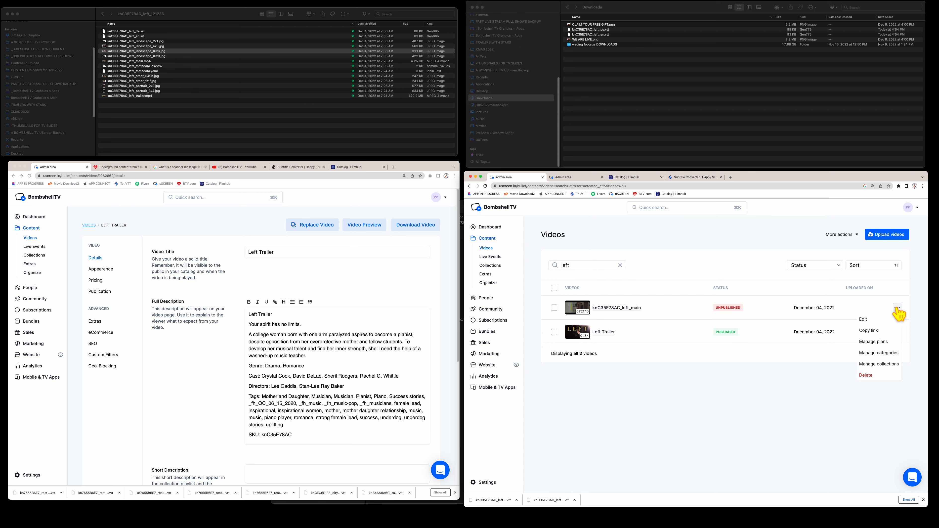
pyautogui.click(865, 320)
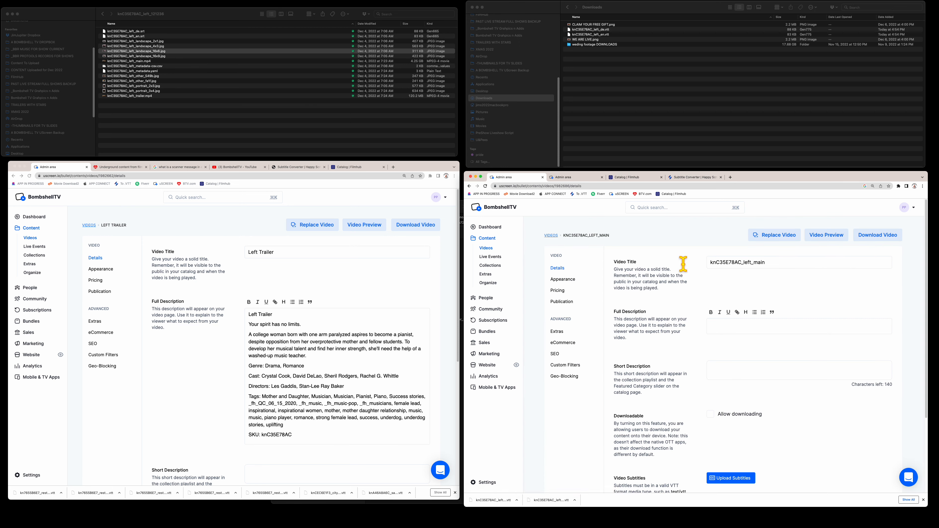
# - Replace the knC35E78AC_left_main title with the Left Trailer's title
pyautogui.click(296, 255)
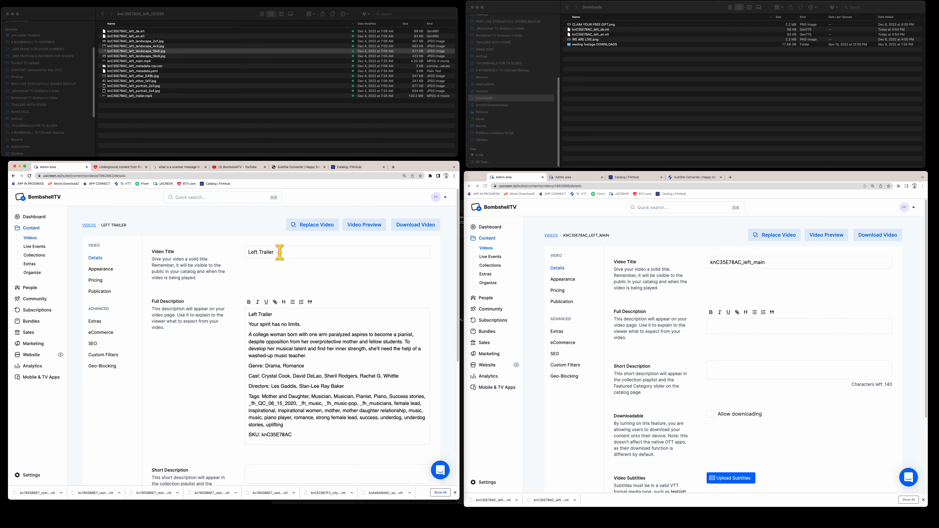
pyautogui.moveTo(280, 252); pyautogui.dragTo(209, 252)
pyautogui.press('super+c')
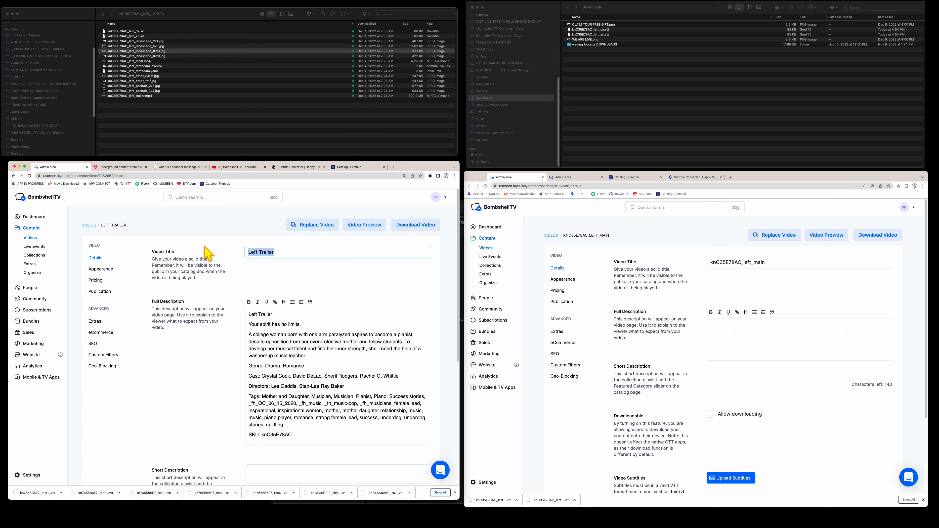
pyautogui.click(795, 263)
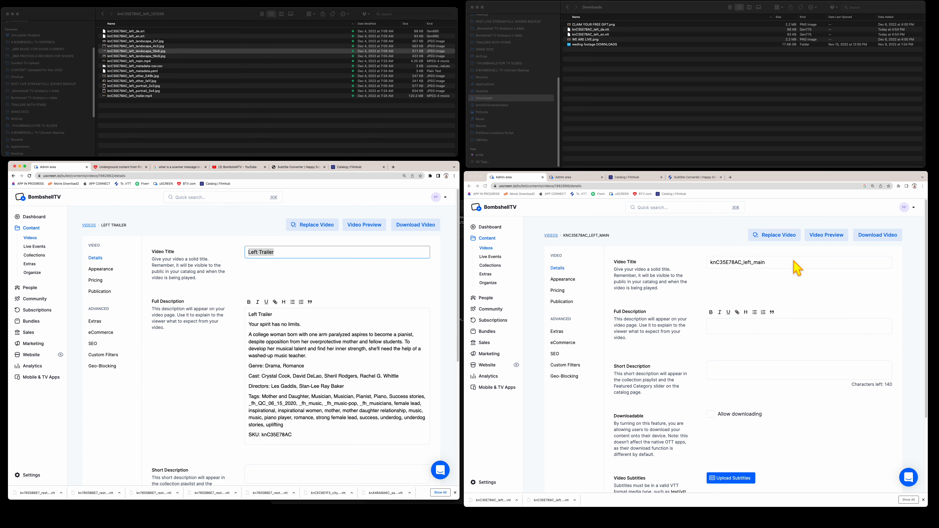
pyautogui.moveTo(784, 260); pyautogui.dragTo(666, 268)
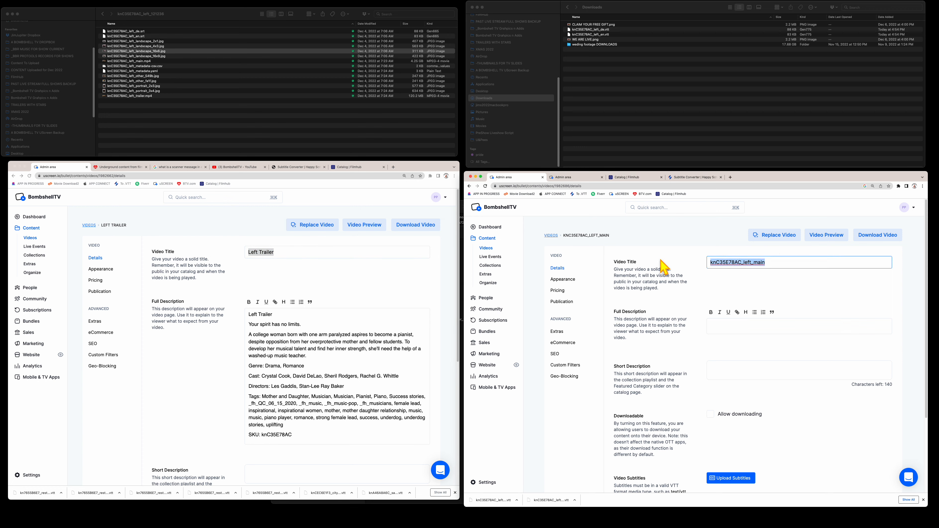
pyautogui.press('super+v')
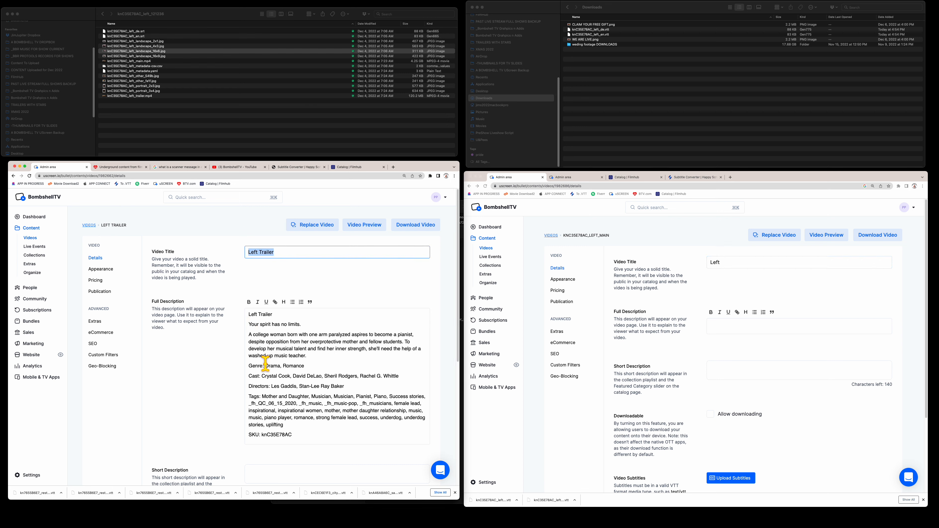
# - Bold the Genre:, Cast: and SKU: labels in the Left Trailer description, then select its first line
pyautogui.moveTo(264, 366); pyautogui.dragTo(238, 368)
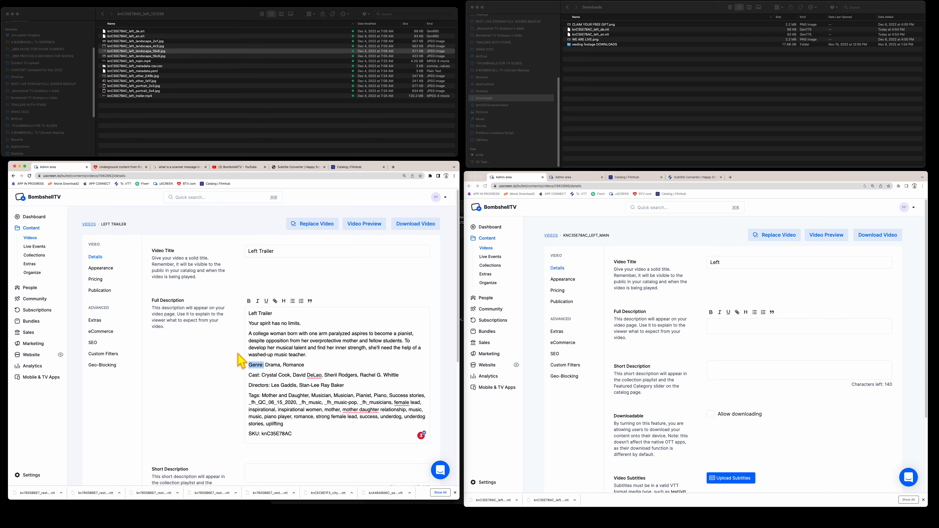
pyautogui.press('super+b')
pyautogui.moveTo(262, 374); pyautogui.dragTo(246, 394)
pyautogui.press('super+b')
pyautogui.press('super+b')
pyautogui.press('super+b')
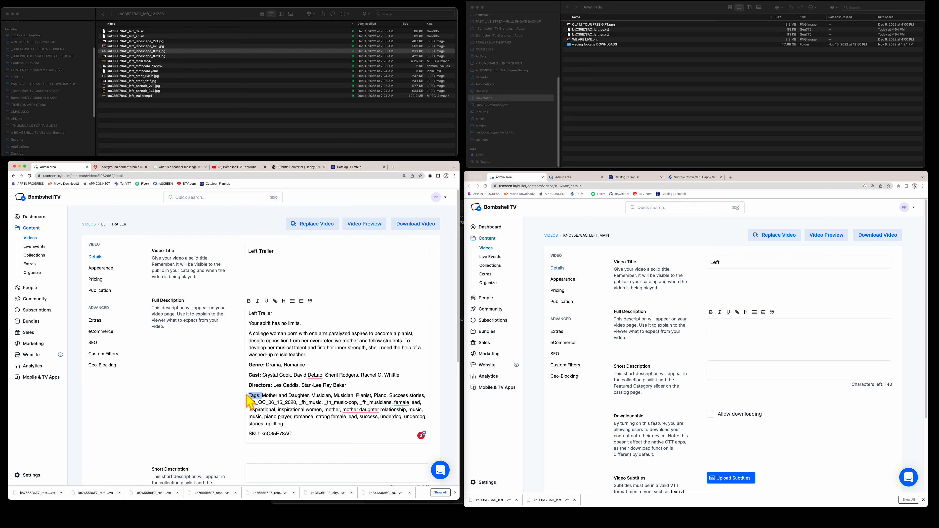
pyautogui.moveTo(261, 432); pyautogui.dragTo(244, 433)
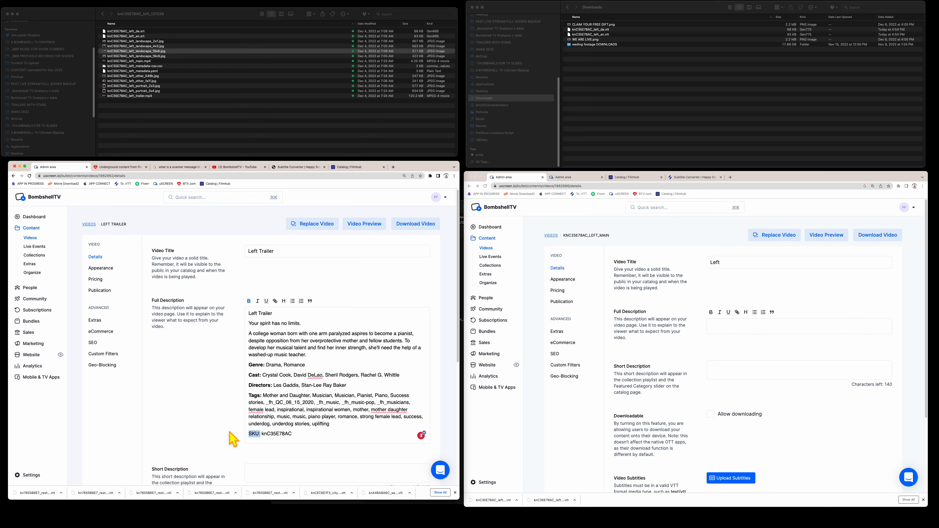
pyautogui.press('super+b')
pyautogui.moveTo(294, 435); pyautogui.dragTo(241, 309)
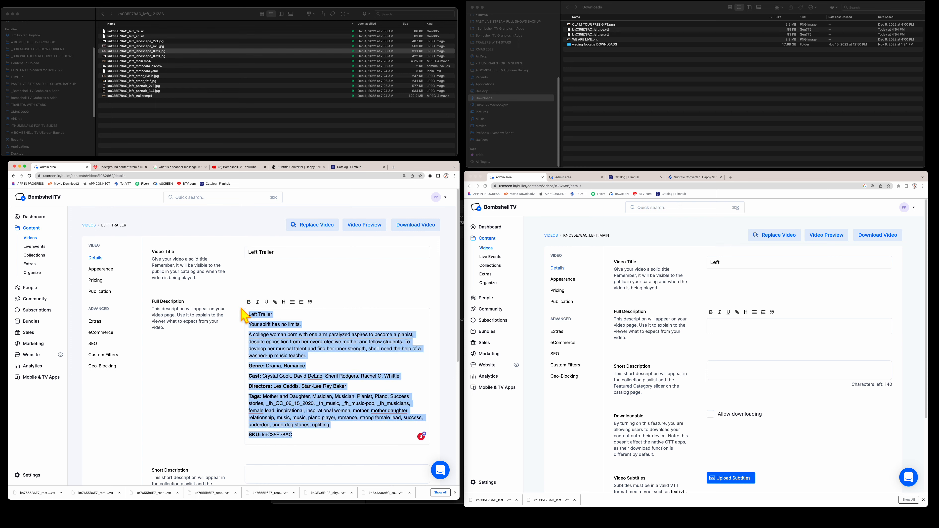
pyautogui.click(282, 319)
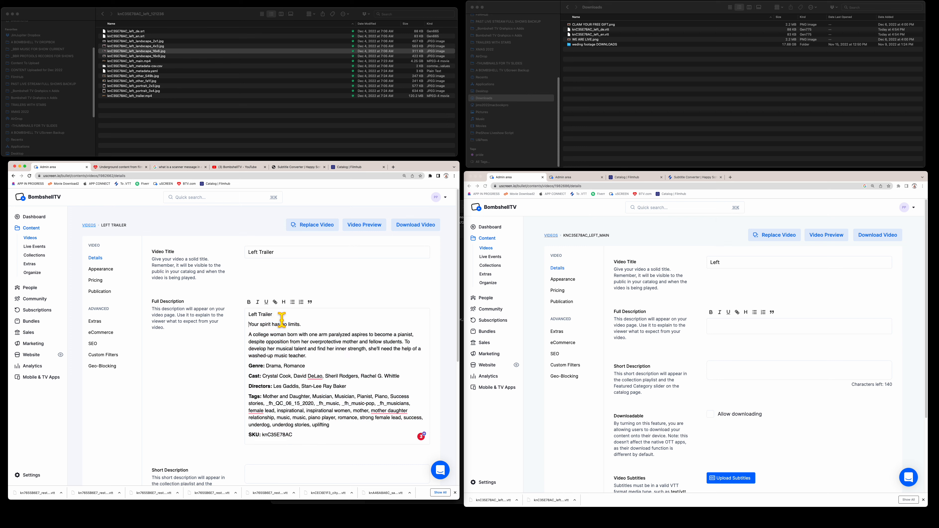
pyautogui.moveTo(281, 317); pyautogui.dragTo(222, 318)
pyautogui.scroll(-6, 220, 316)
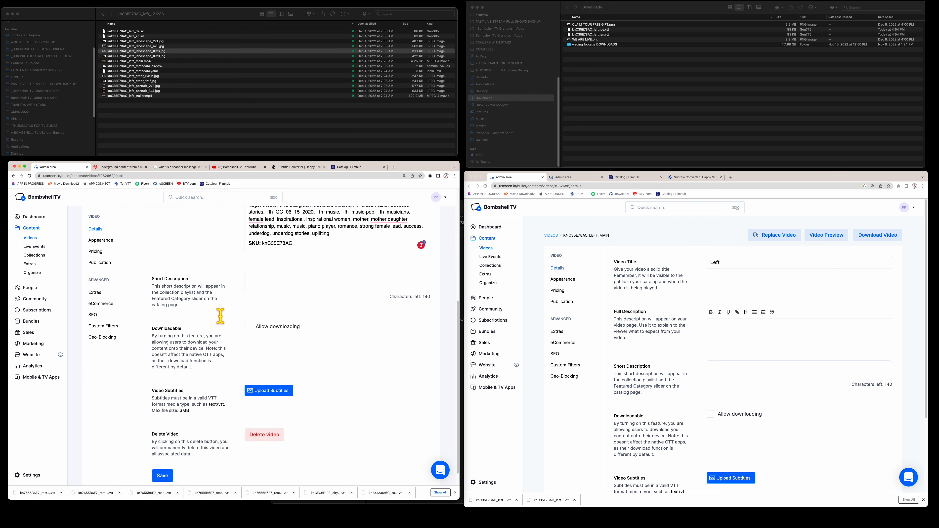
# - Save the Left Trailer and paste its full description into left_main's empty Full Description
pyautogui.click(162, 457)
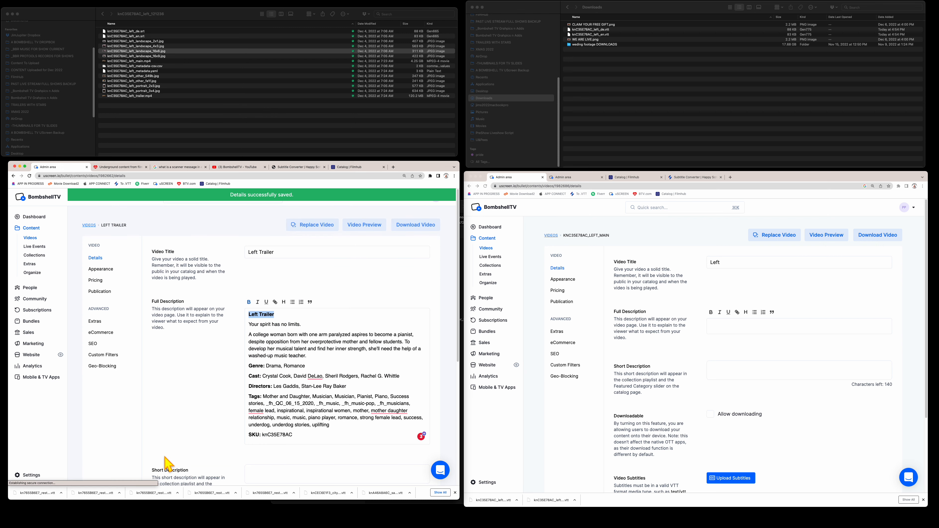
pyautogui.moveTo(301, 435); pyautogui.dragTo(239, 310)
pyautogui.press('super+c')
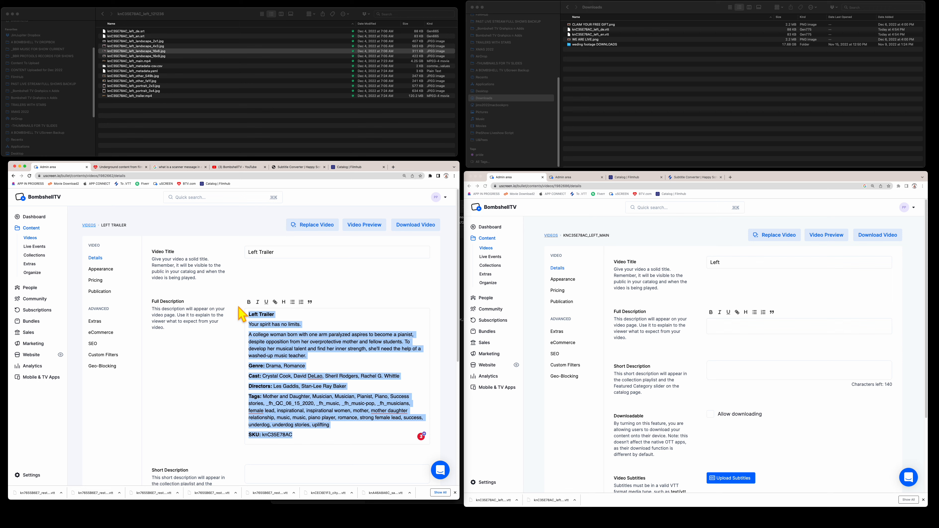
pyautogui.click(714, 327)
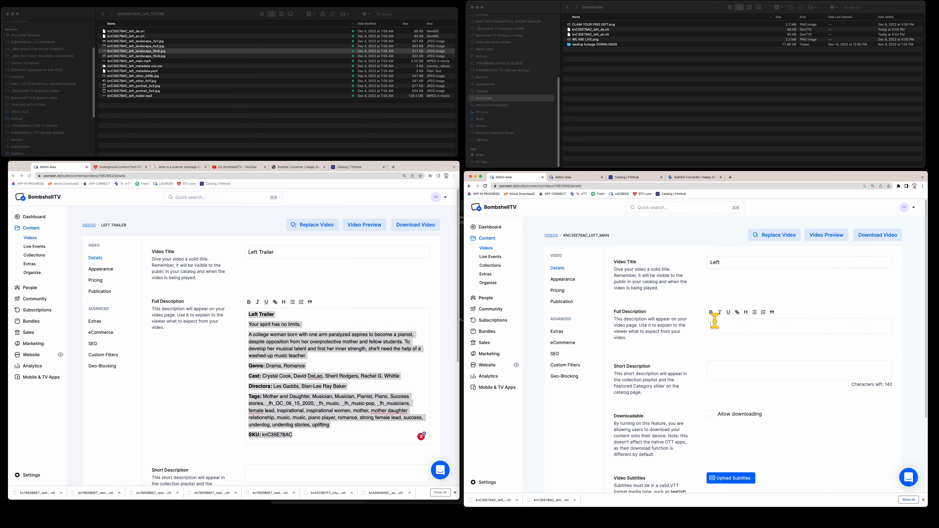
pyautogui.press('super+v')
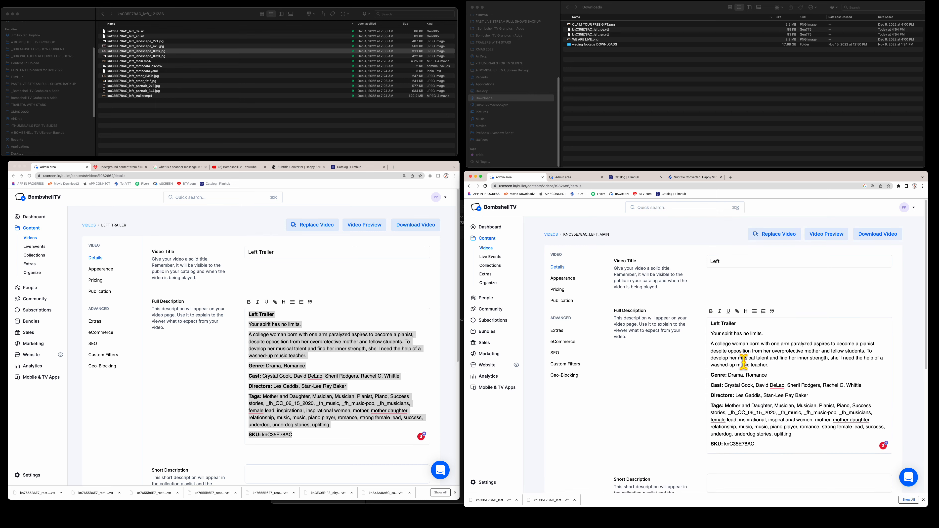
pyautogui.scroll(-3, 743, 361)
pyautogui.scroll(-2, 742, 361)
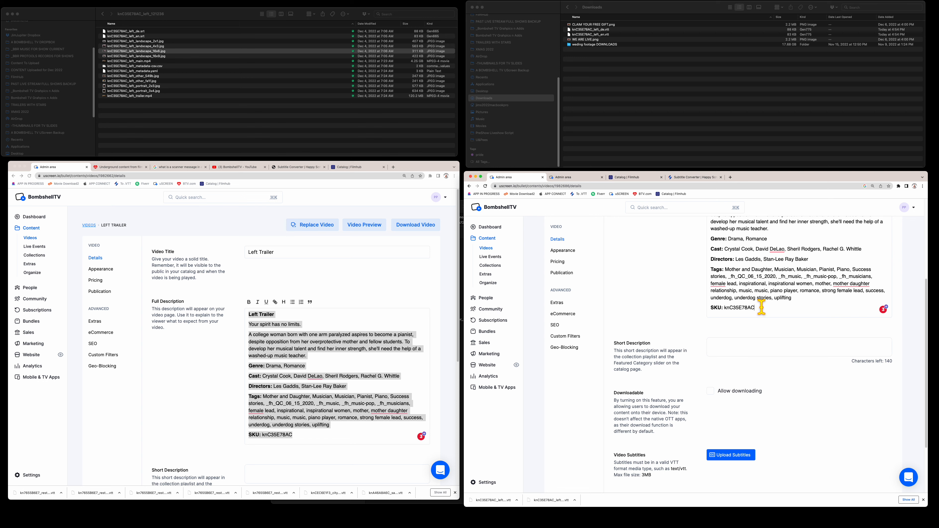
# - Set left_main's short description to knC35E78AC and save the video details
pyautogui.moveTo(761, 307); pyautogui.dragTo(700, 311)
pyautogui.press('super+c')
pyautogui.click(723, 345)
pyautogui.press('super+v')
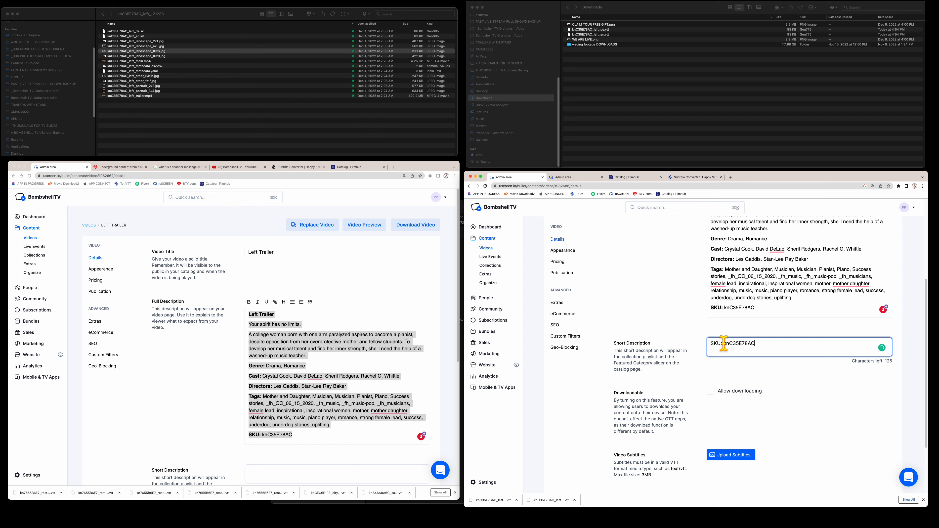
pyautogui.moveTo(723, 344); pyautogui.dragTo(687, 343)
pyautogui.press('BackSpace')
pyautogui.scroll(-3, 688, 349)
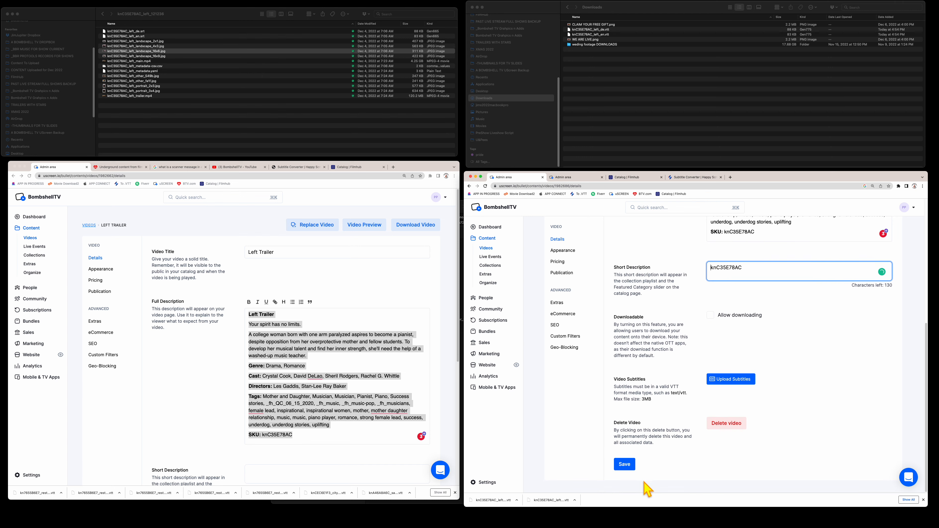
pyautogui.click(627, 465)
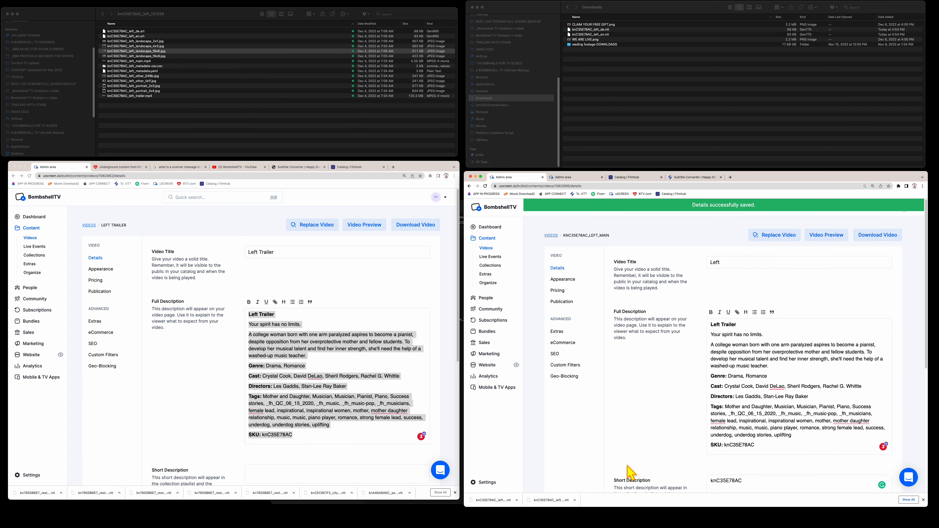
pyautogui.scroll(-8, 641, 382)
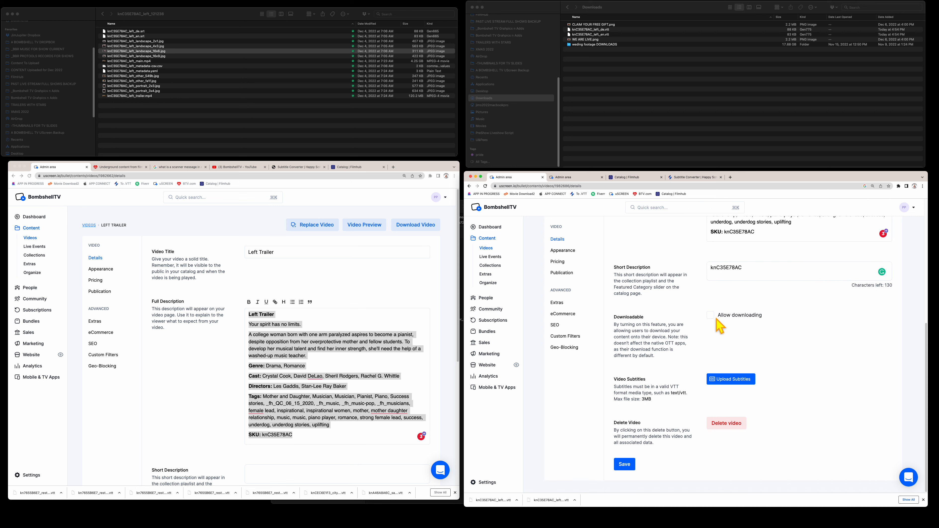
# - Upload knC35E78AC_left_de.vtt and knC35E78AC_left_en.vtt as subtitles for the Left Main video
pyautogui.click(728, 380)
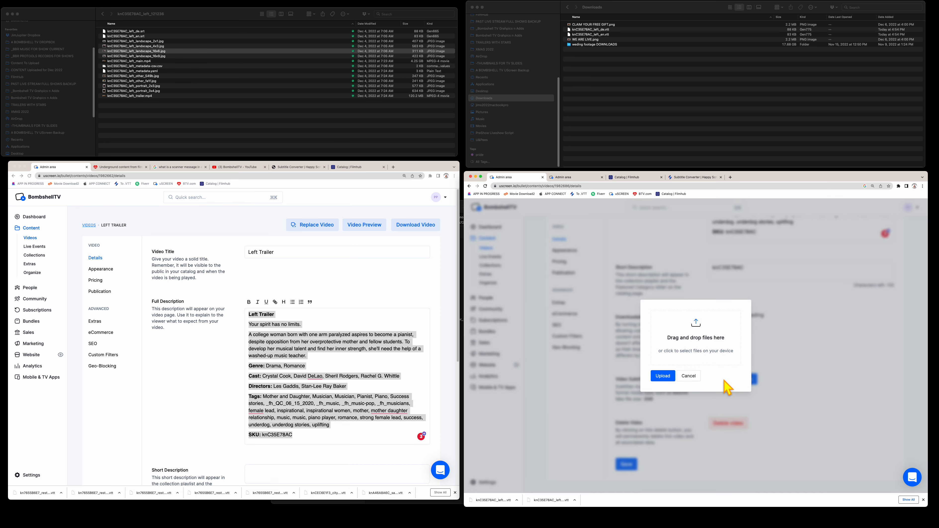
pyautogui.click(620, 34)
pyautogui.click(613, 30)
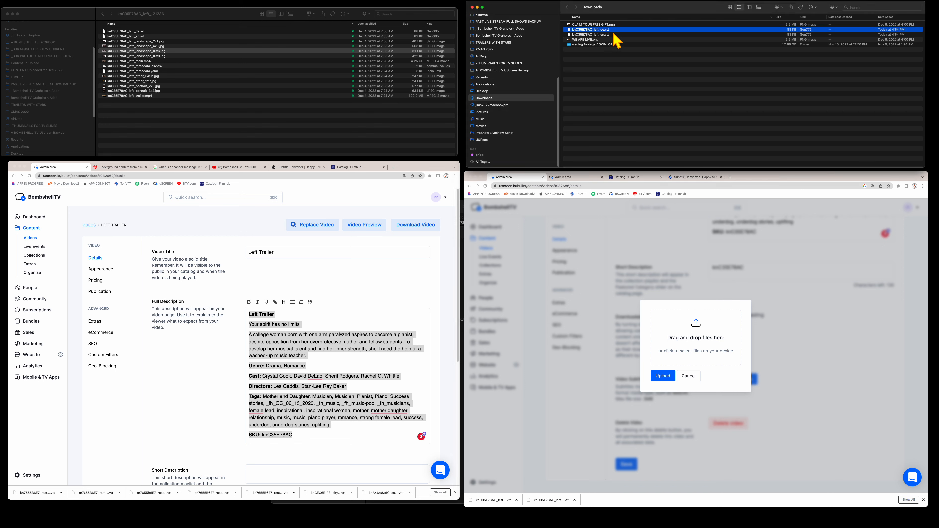
pyautogui.keyDown('shift'); pyautogui.click(614, 34); pyautogui.keyUp('shift')
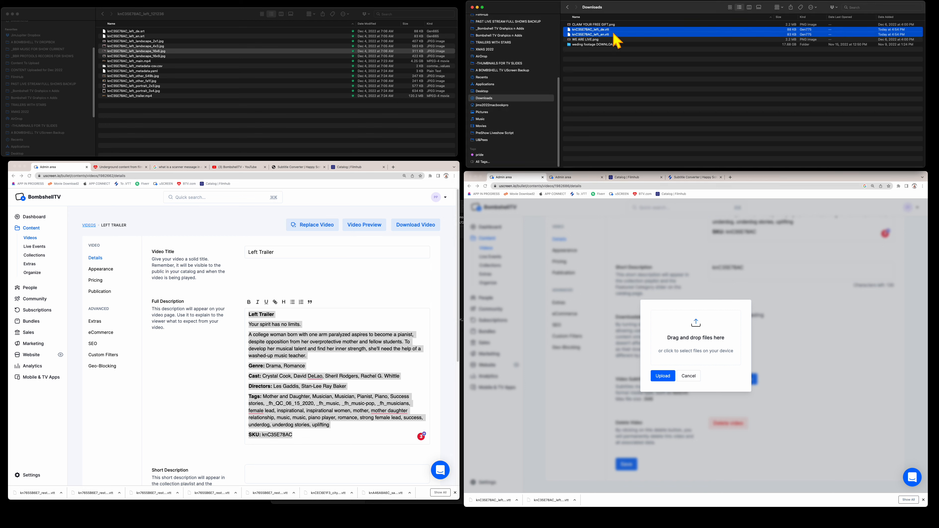
pyautogui.moveTo(617, 35); pyautogui.dragTo(710, 339)
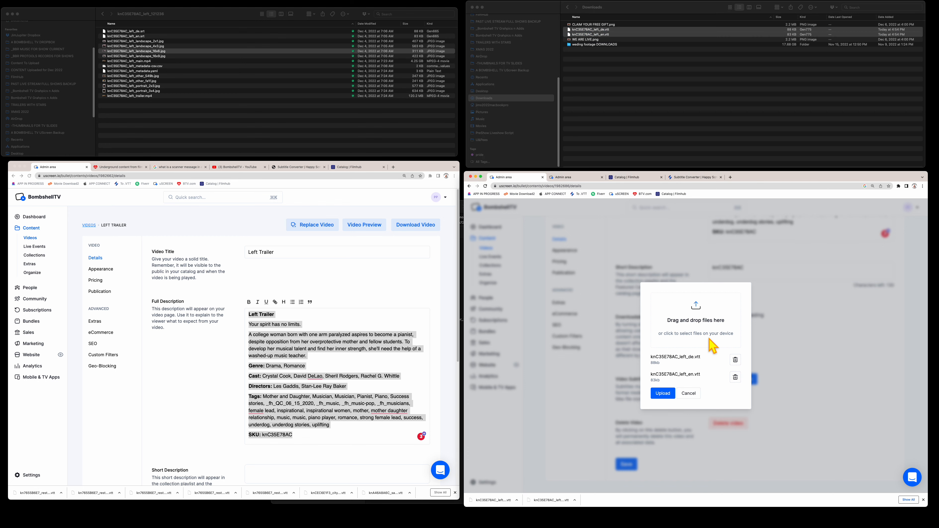
pyautogui.click(662, 393)
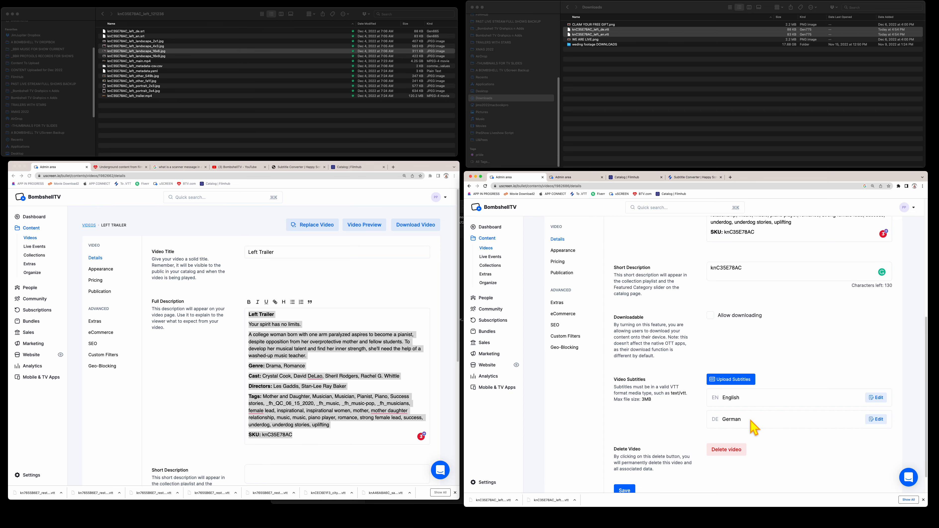
pyautogui.click(458, 361)
# - Add a blank line after Directors and remove the stray letter after Subtitles: in the Left Trailer description
pyautogui.moveTo(458, 359); pyautogui.dragTo(459, 387)
pyautogui.click(366, 335)
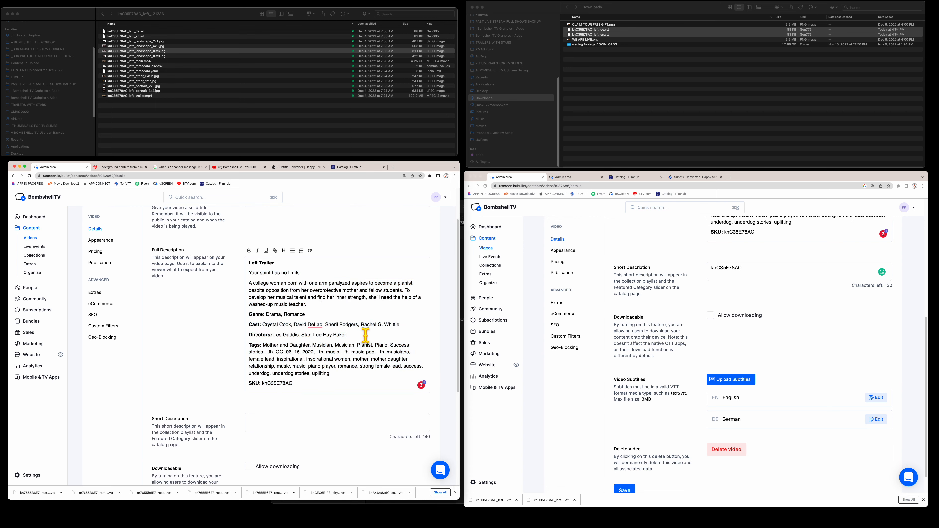
pyautogui.press('Return')
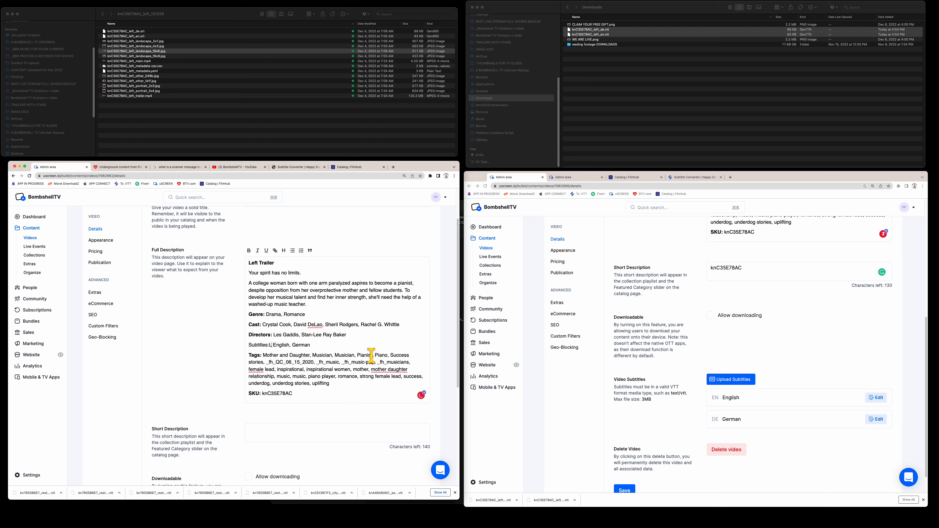
pyautogui.press('BackSpace')
pyautogui.moveTo(269, 344); pyautogui.dragTo(249, 344)
pyautogui.rightClick(259, 344)
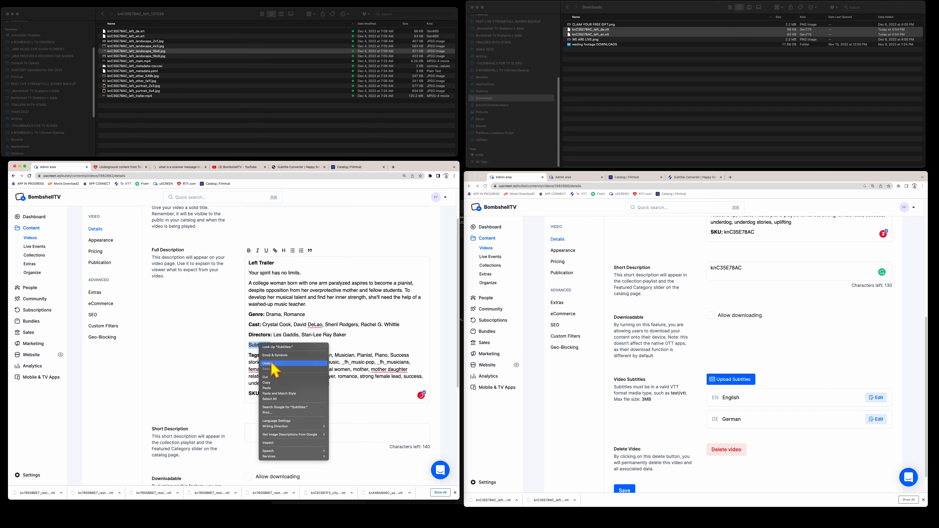
pyautogui.click(272, 388)
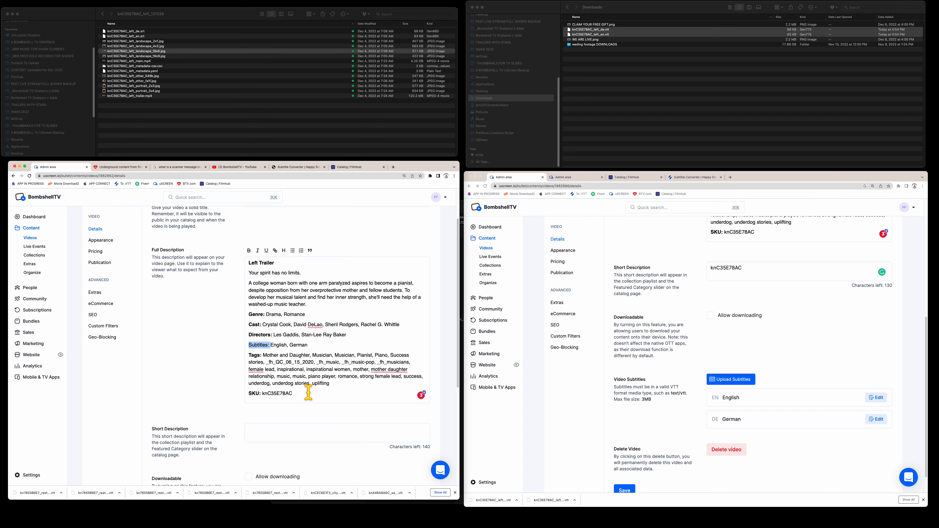
# - Copy the Left Trailer description and paste it over the Left video's full description
pyautogui.moveTo(310, 391); pyautogui.dragTo(255, 274)
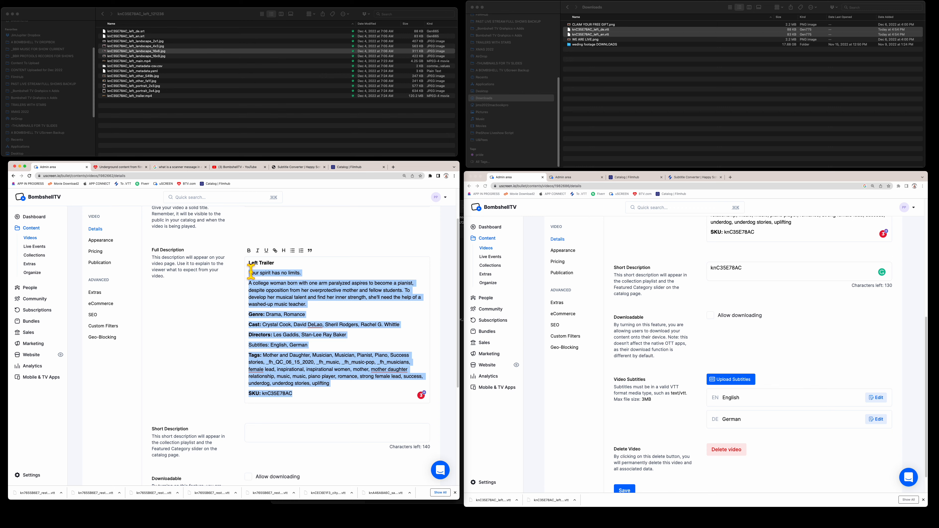
pyautogui.rightClick(258, 275)
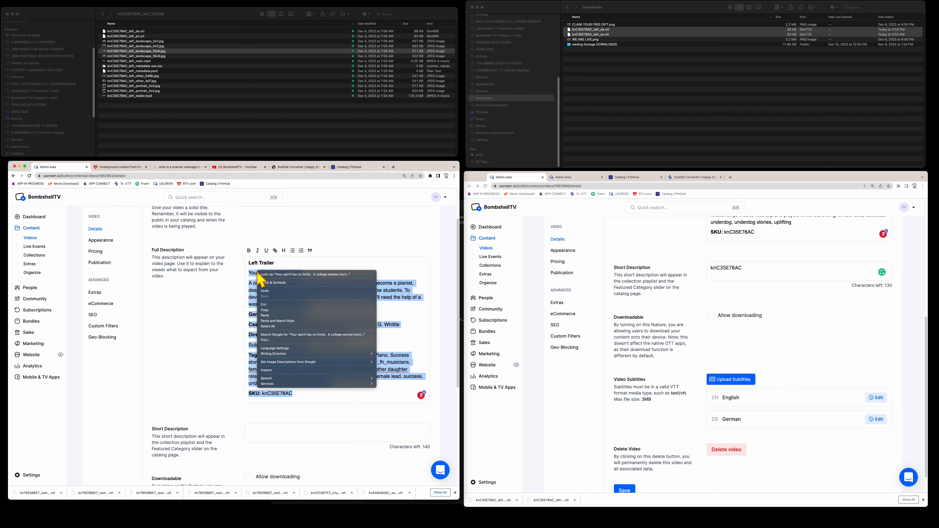
pyautogui.click(264, 309)
pyautogui.scroll(-2, 787, 283)
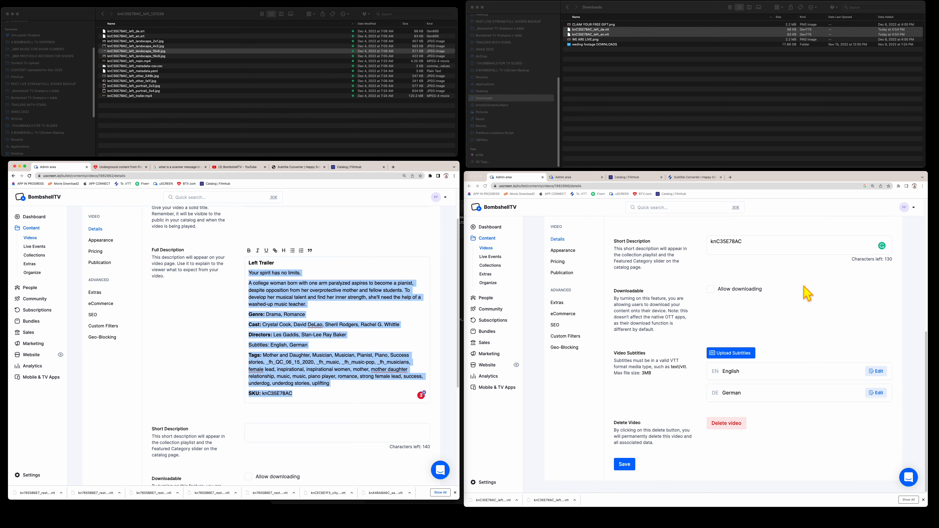
pyautogui.scroll(10, 807, 293)
pyautogui.click(768, 430)
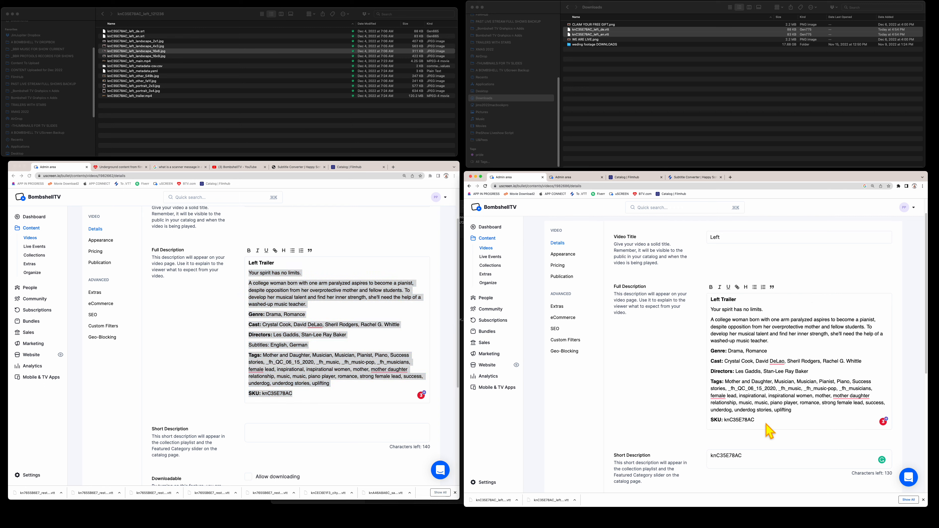
pyautogui.moveTo(764, 414); pyautogui.dragTo(704, 313)
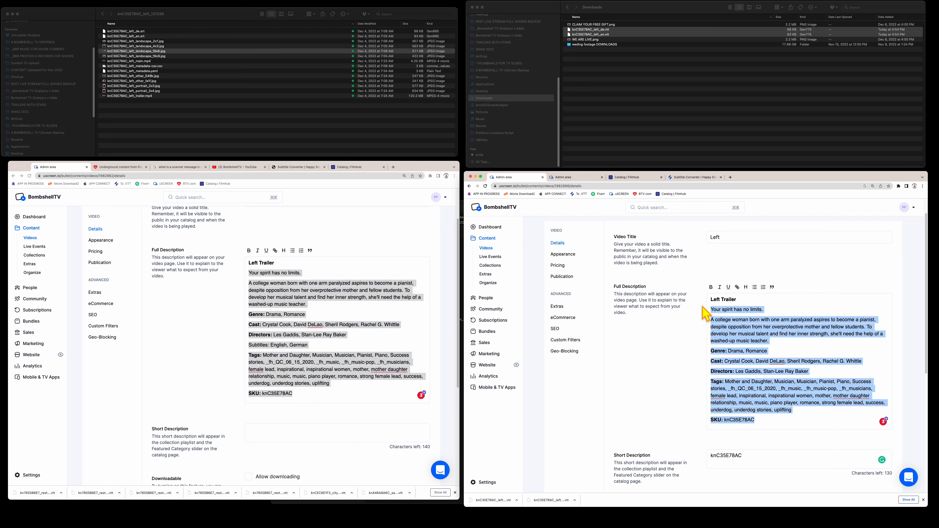
pyautogui.rightClick(725, 307)
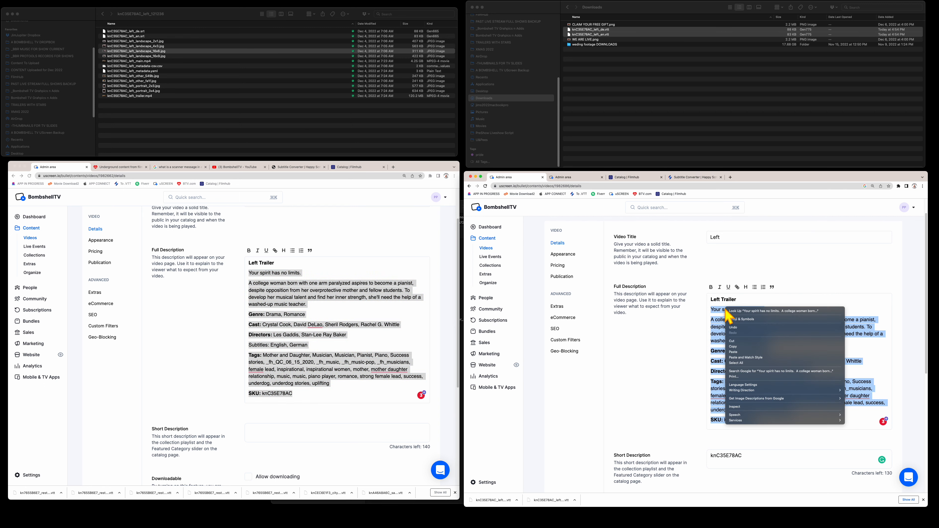
pyautogui.click(742, 351)
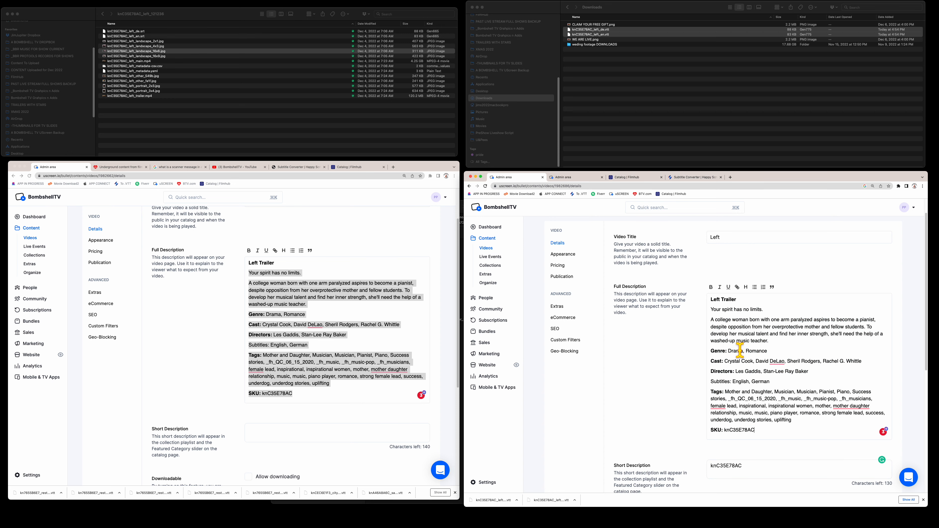
pyautogui.scroll(-5, 660, 371)
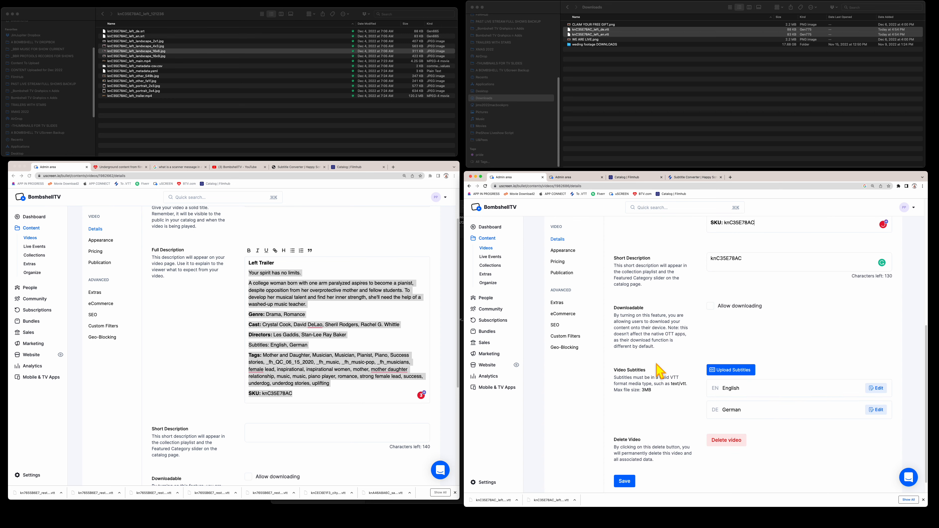
# - Save the Left video's and the Left Trailer's details
pyautogui.click(626, 481)
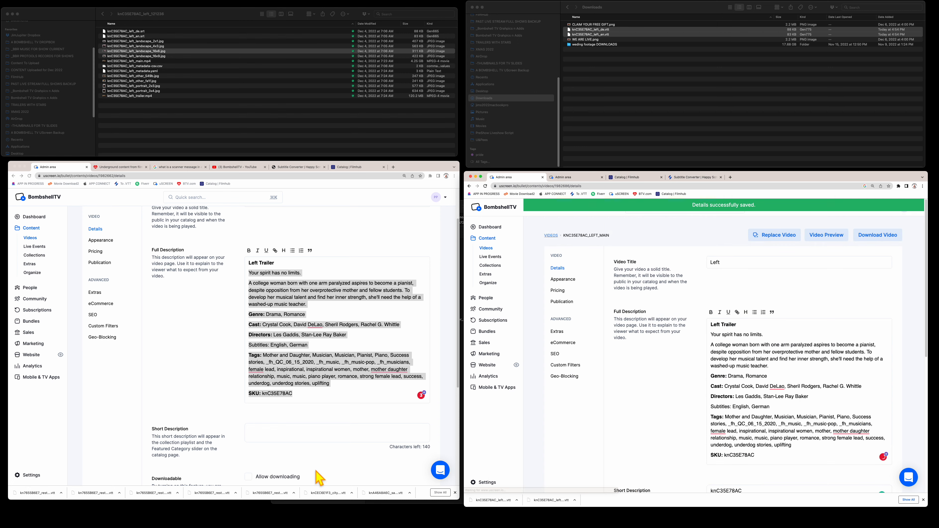
pyautogui.click(182, 397)
pyautogui.scroll(-5, 182, 397)
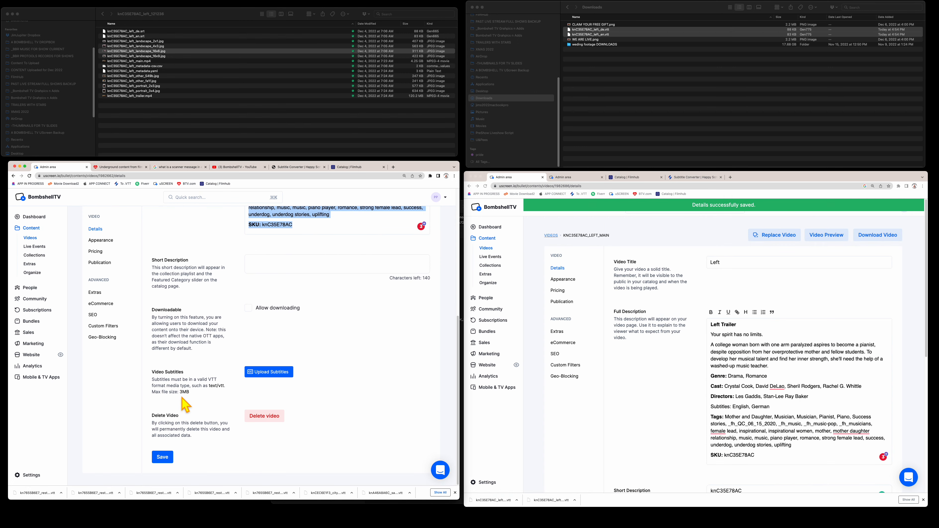
pyautogui.click(162, 460)
pyautogui.click(684, 393)
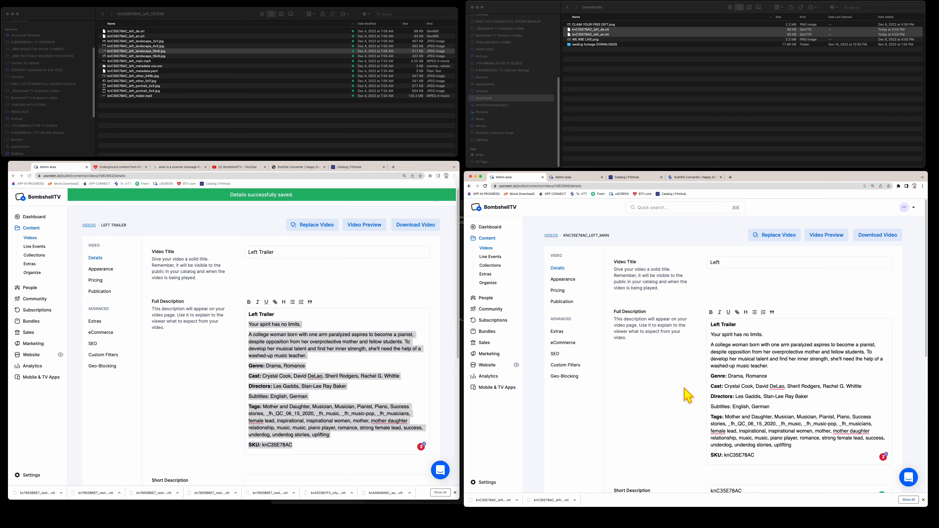
pyautogui.scroll(-2, 686, 394)
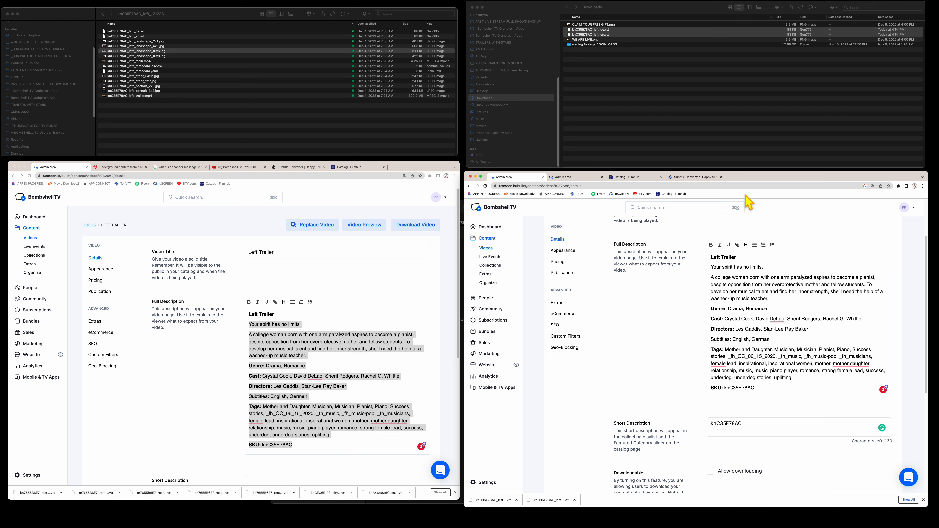
# - Review the Left video's page and save both videos' details a second time
pyautogui.moveTo(758, 183); pyautogui.dragTo(757, 179)
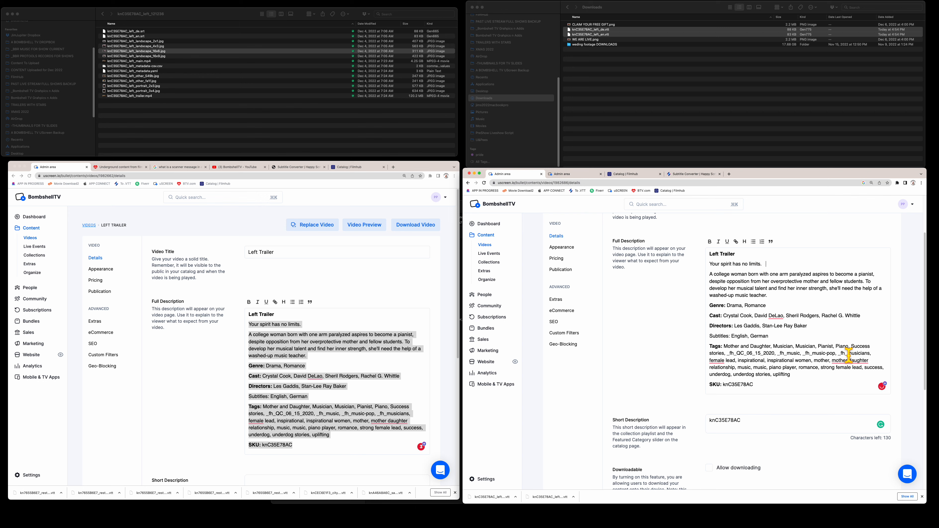
pyautogui.scroll(-5, 781, 295)
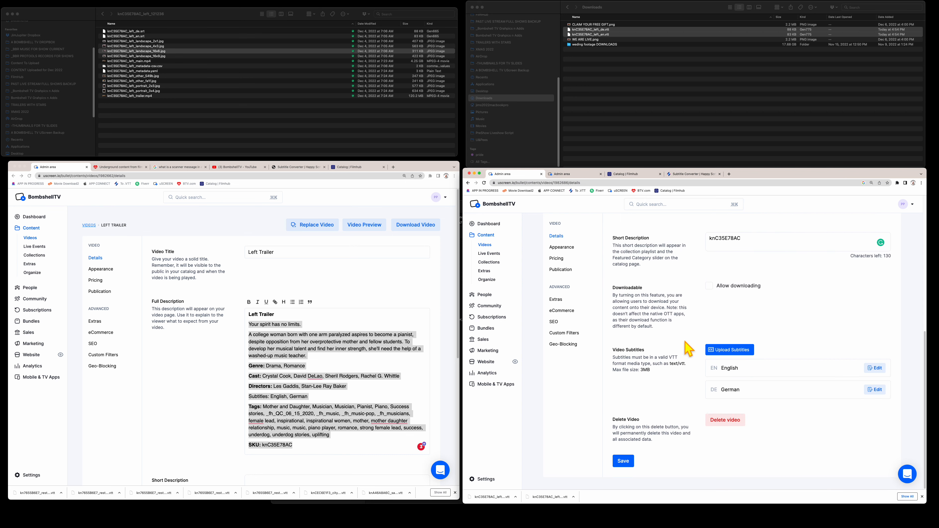
pyautogui.scroll(1, 698, 350)
pyautogui.scroll(2, 700, 355)
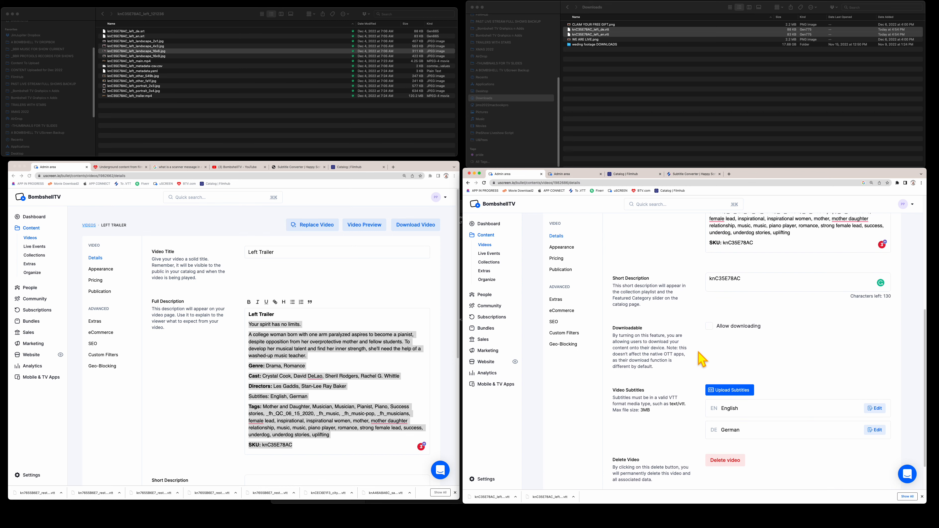
pyautogui.scroll(-2, 648, 339)
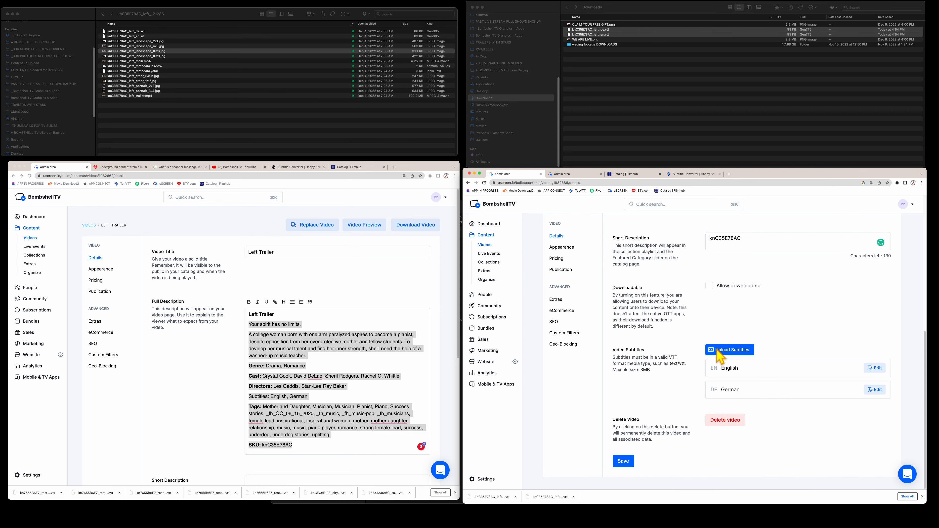
pyautogui.click(632, 461)
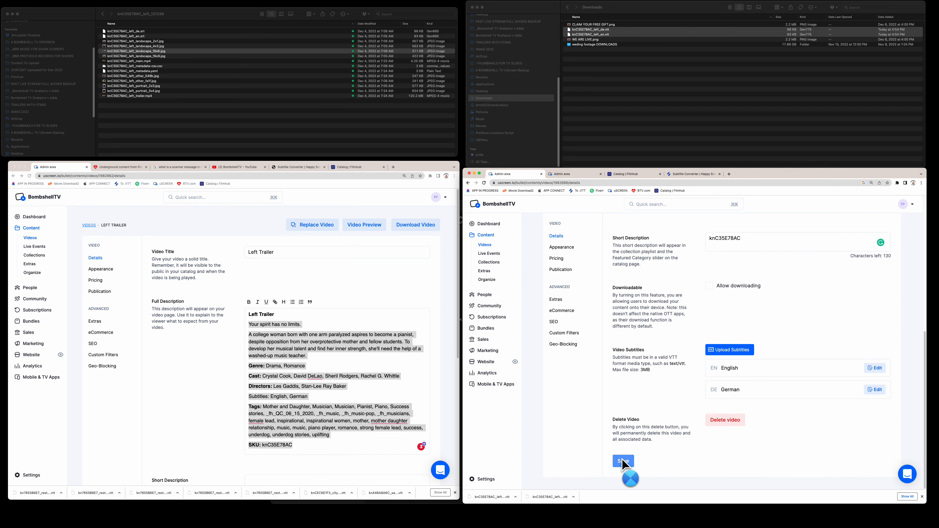
pyautogui.scroll(-10, 207, 355)
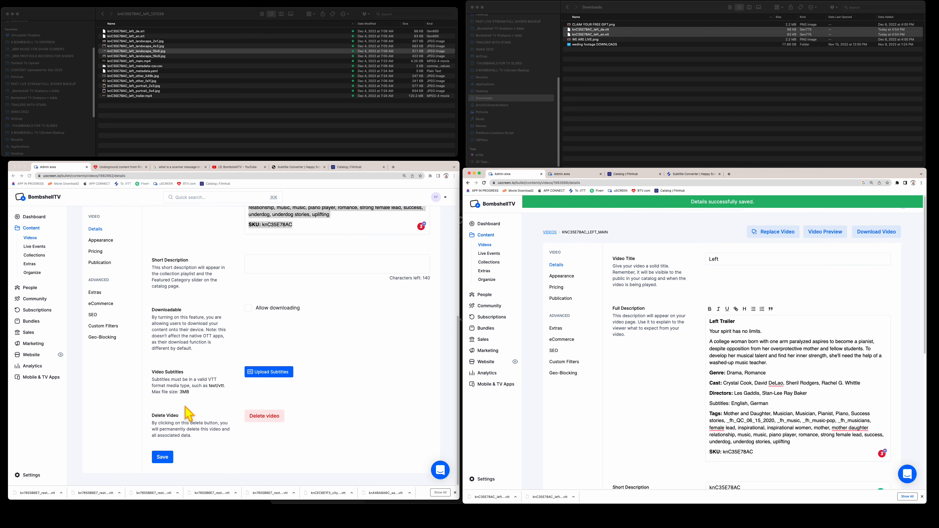
pyautogui.click(166, 458)
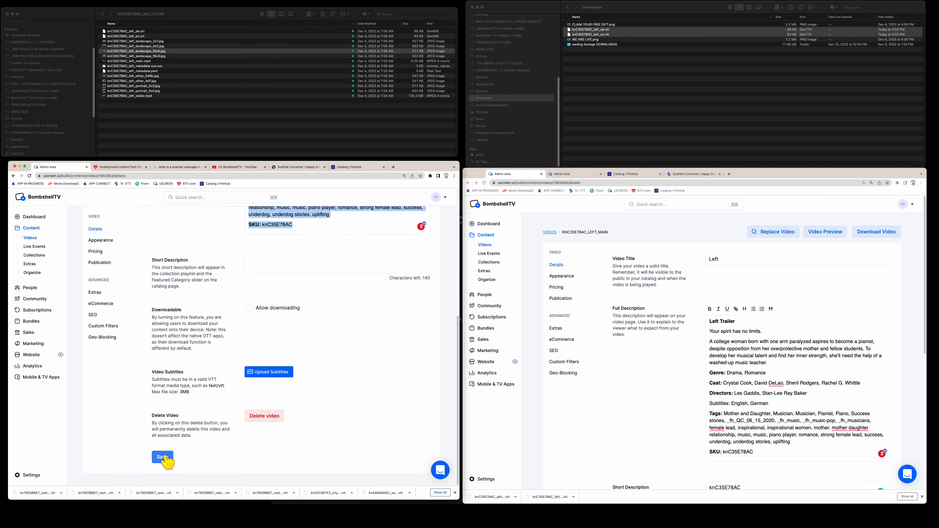
# - Show Appearance settings for both the Left and Left Trailer videos and play the trailer preview
pyautogui.click(101, 268)
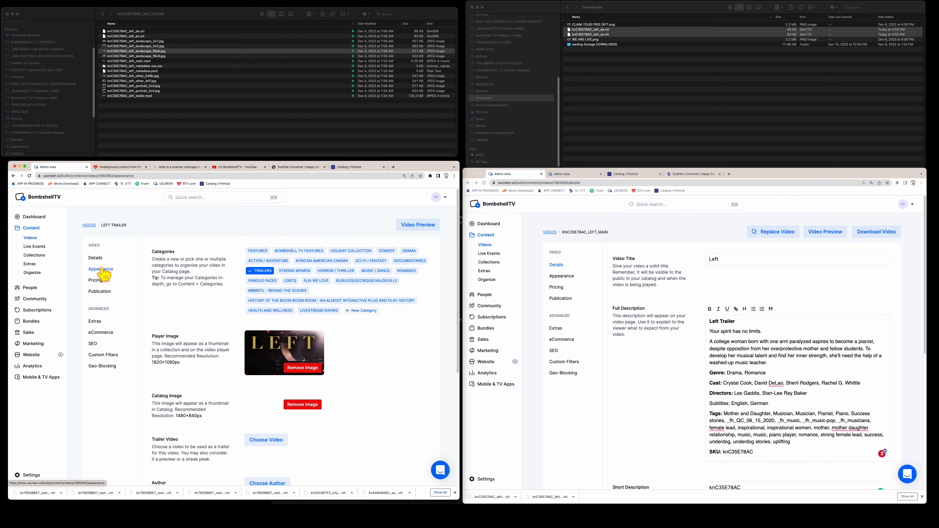
pyautogui.click(554, 276)
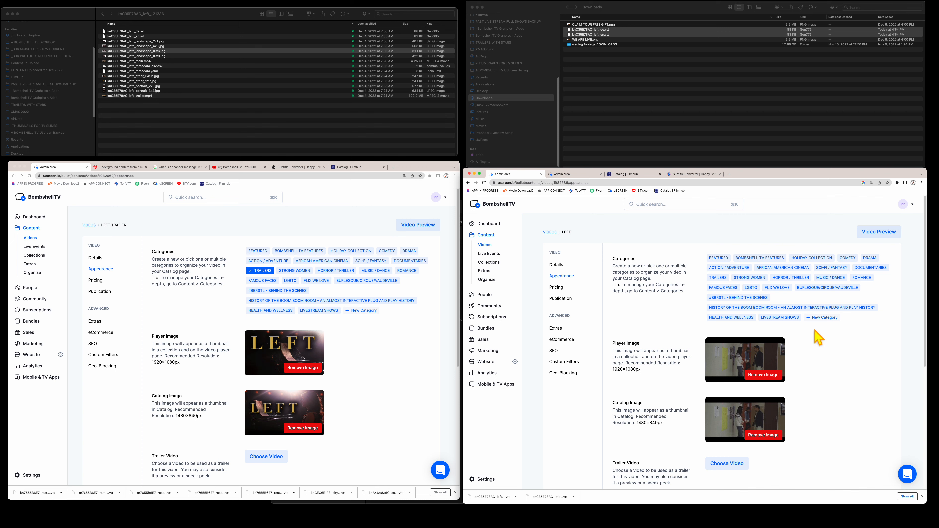
pyautogui.click(95, 257)
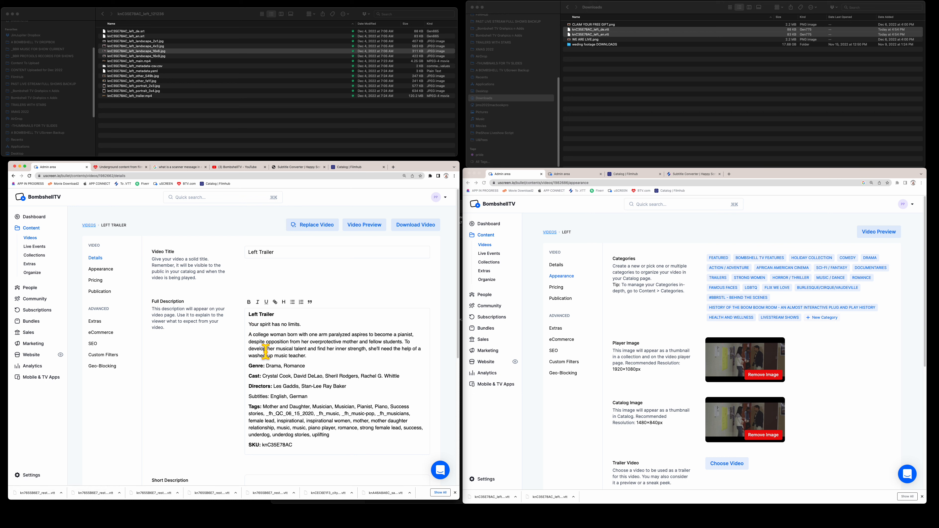
pyautogui.click(100, 269)
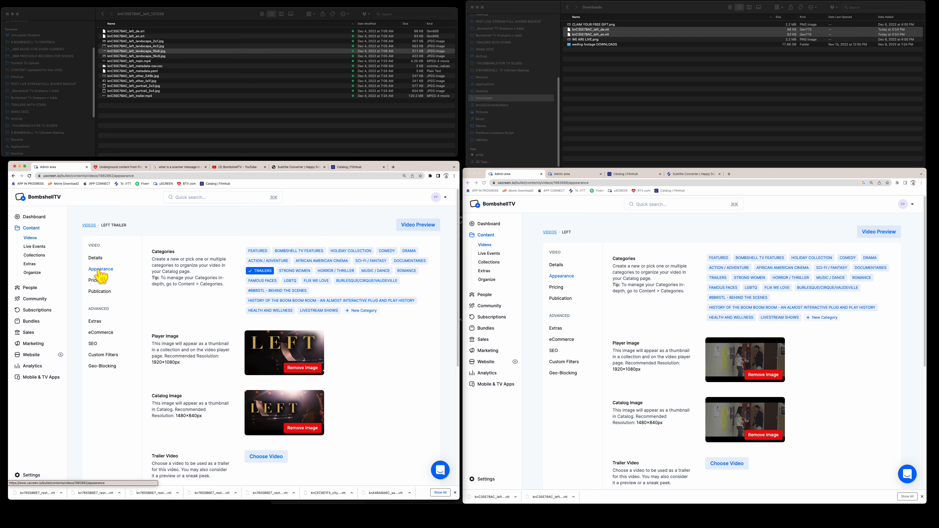
pyautogui.click(414, 226)
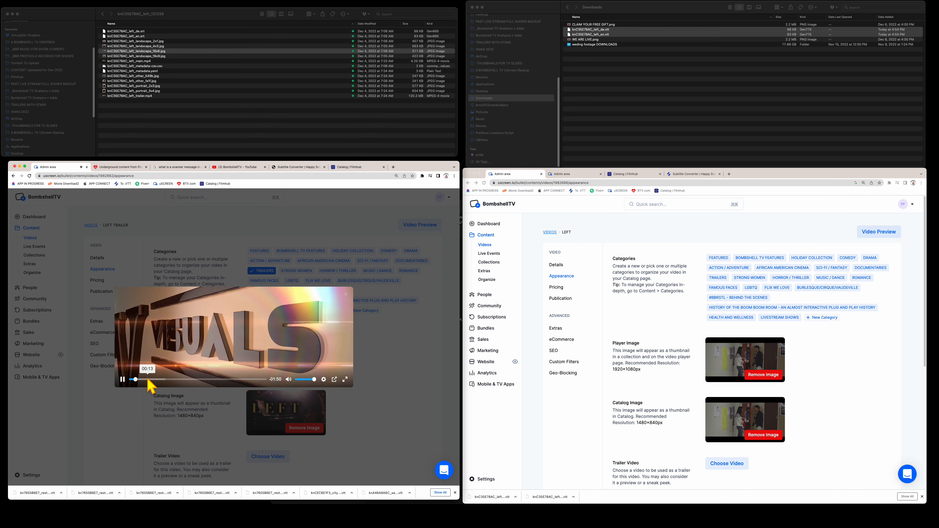
# - Skim the Left Trailer preview from 00:13 to its closing title, then close it
pyautogui.click(148, 379)
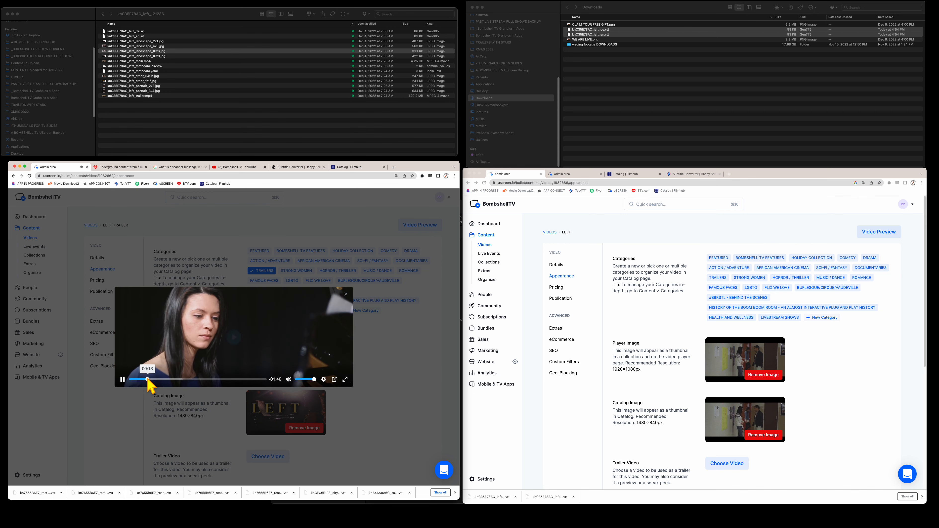
pyautogui.click(177, 379)
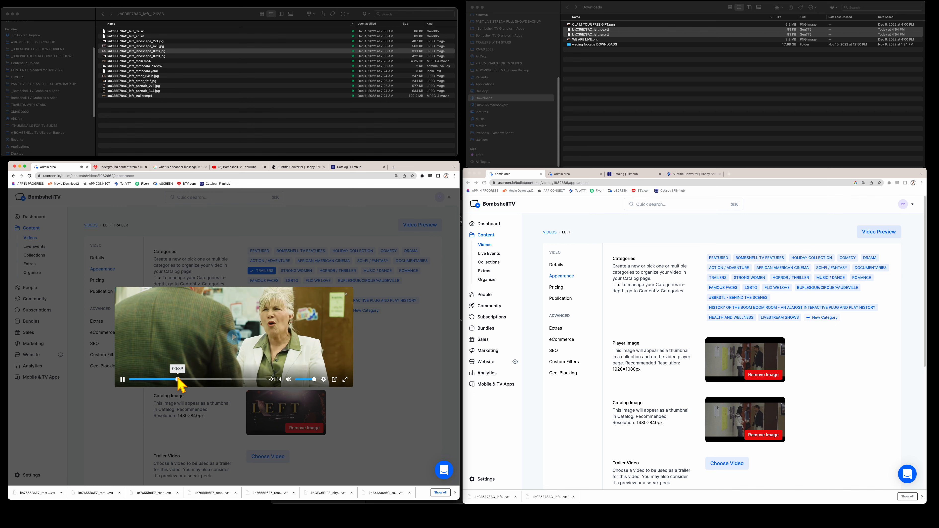
pyautogui.click(196, 380)
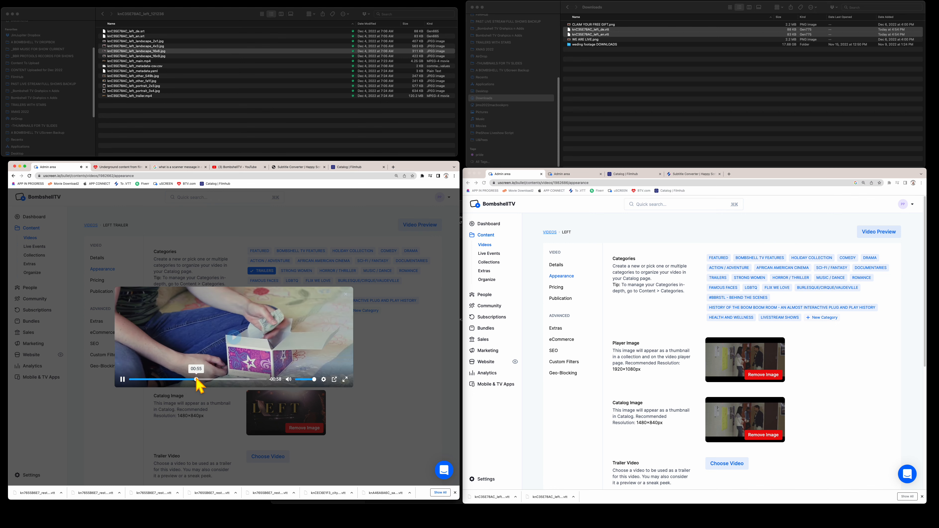
pyautogui.click(224, 379)
pyautogui.click(243, 379)
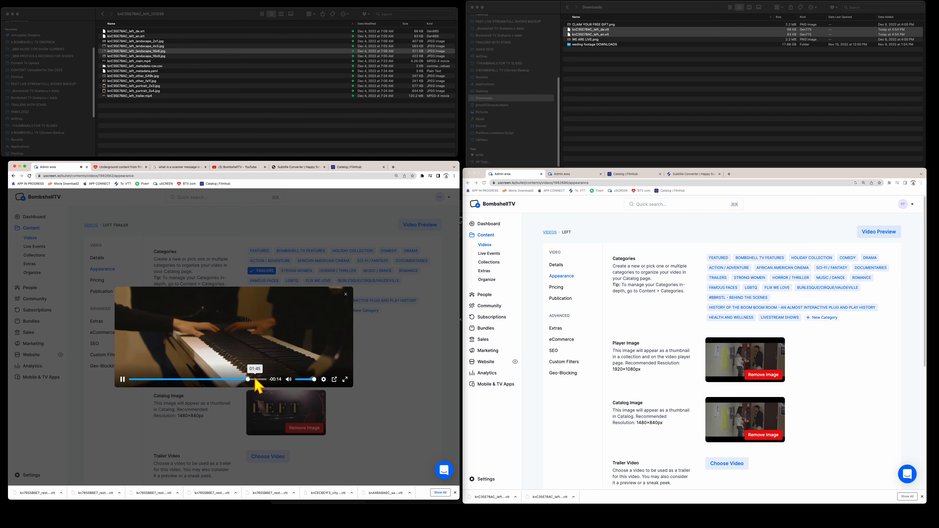
pyautogui.click(255, 379)
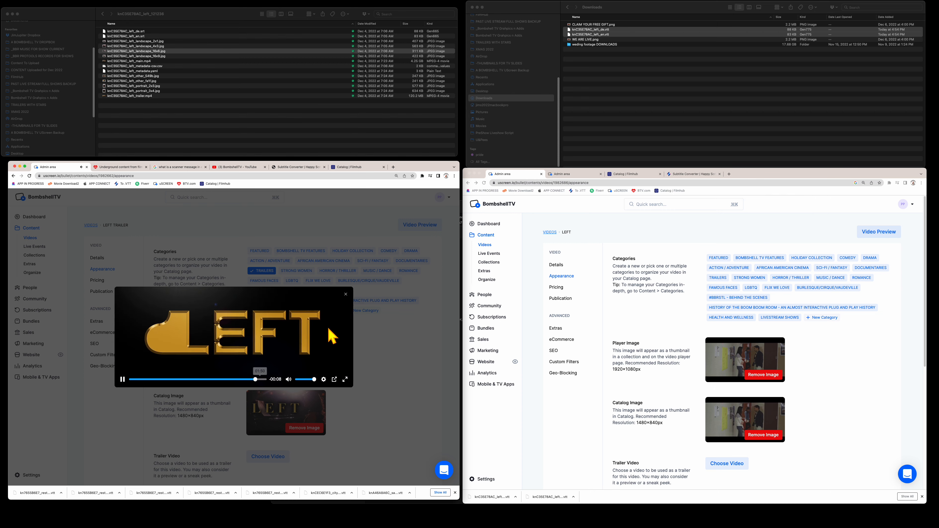
pyautogui.click(346, 294)
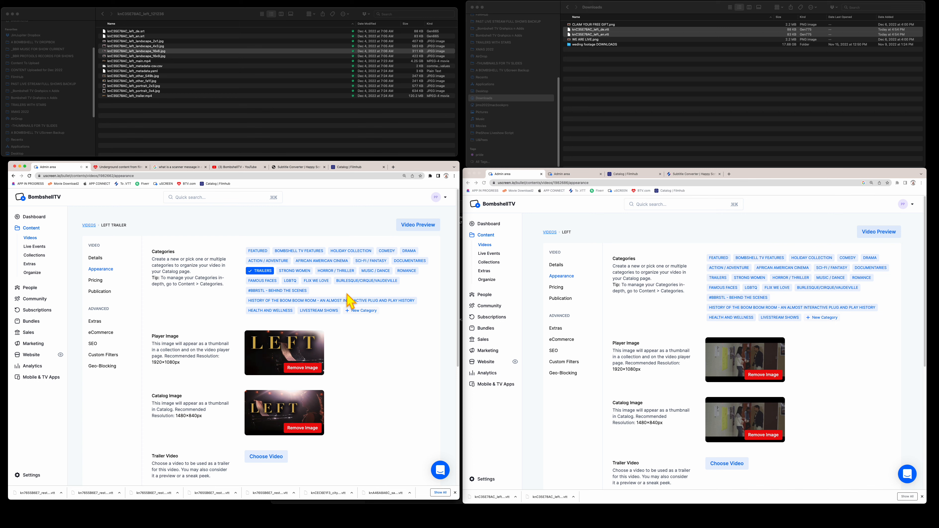
# - Check the ROMANCE category on the Left video's Appearance page
pyautogui.click(642, 323)
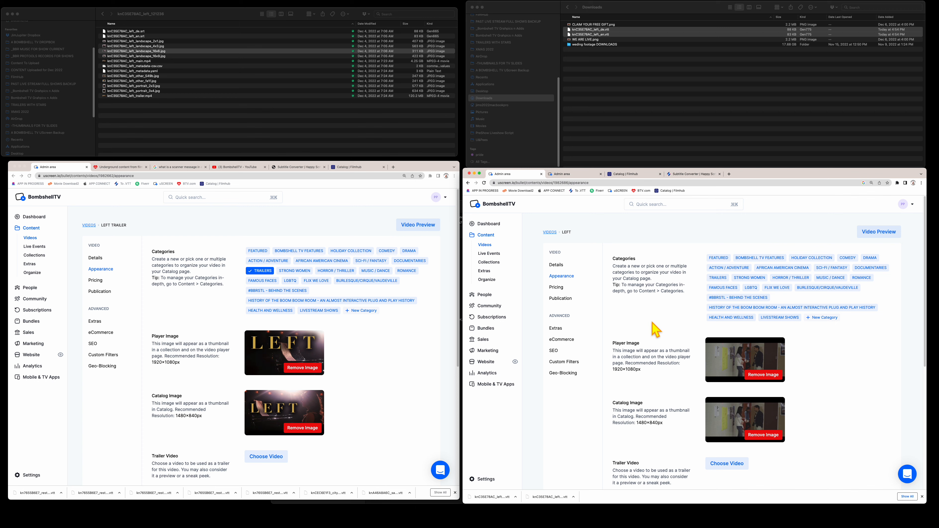
pyautogui.click(861, 278)
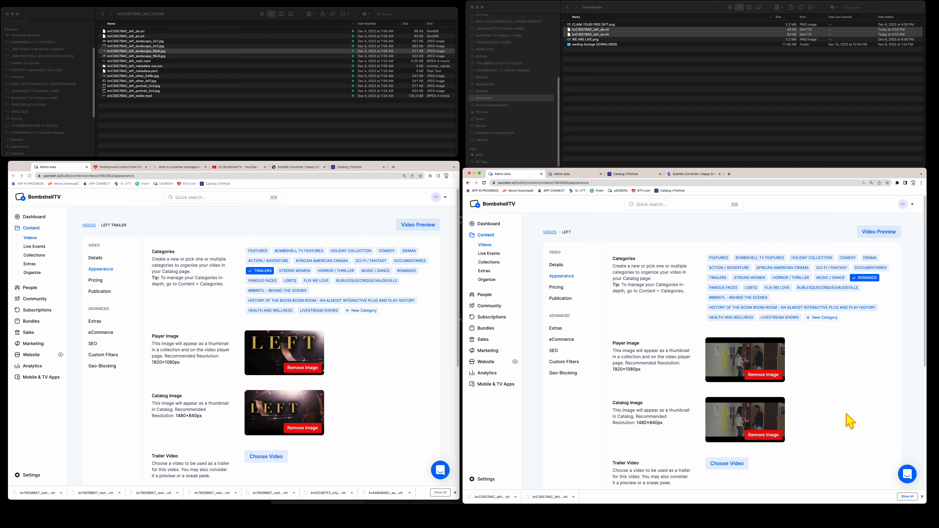
pyautogui.scroll(-4, 849, 422)
pyautogui.scroll(-2, 850, 421)
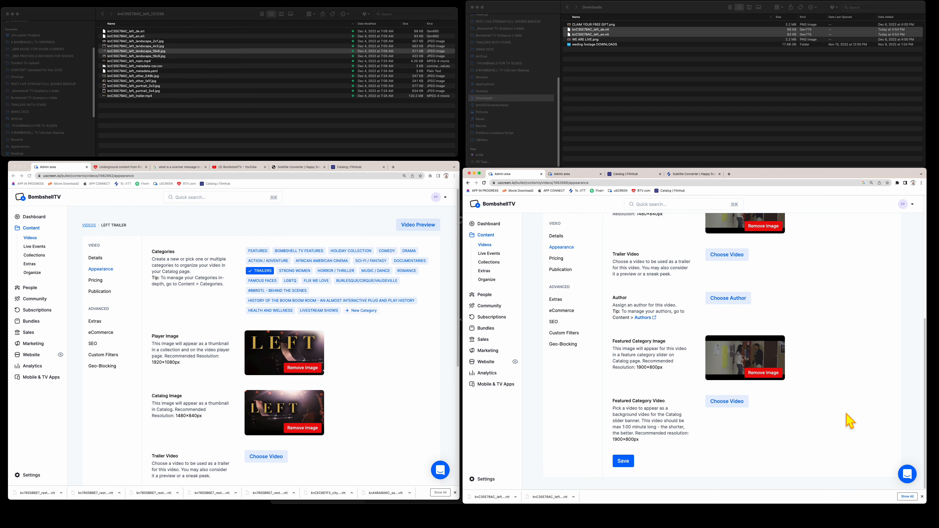
pyautogui.scroll(5, 849, 421)
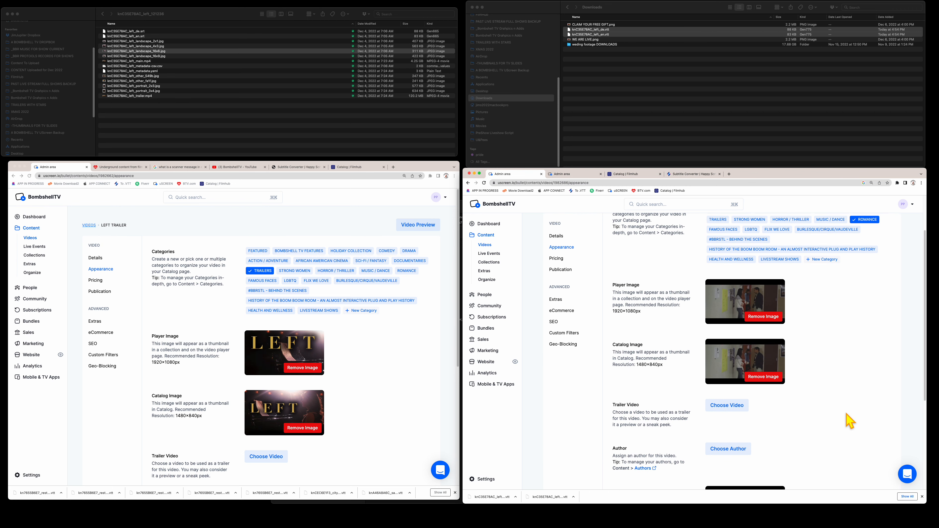
pyautogui.scroll(1, 846, 414)
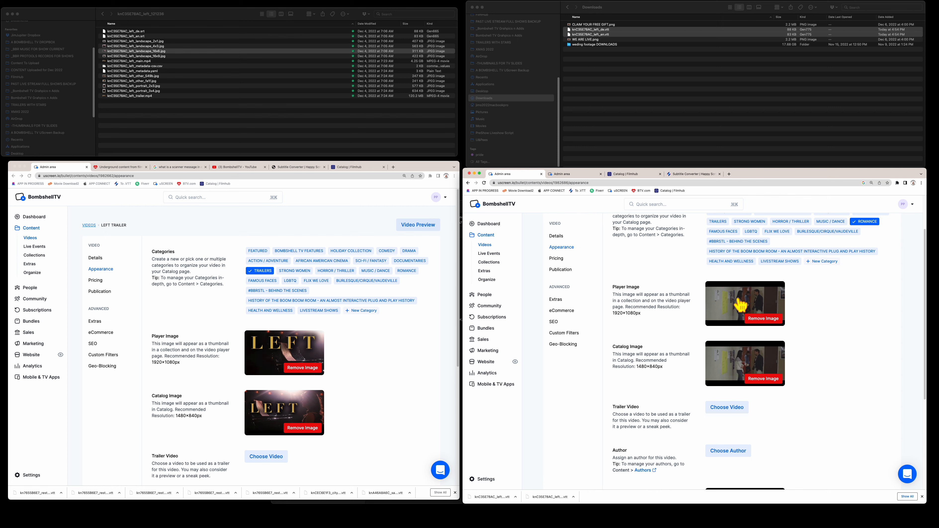
# - Replace the Left video's player image with knC35E78AC_left_landscape_16x9.jpg
pyautogui.click(763, 318)
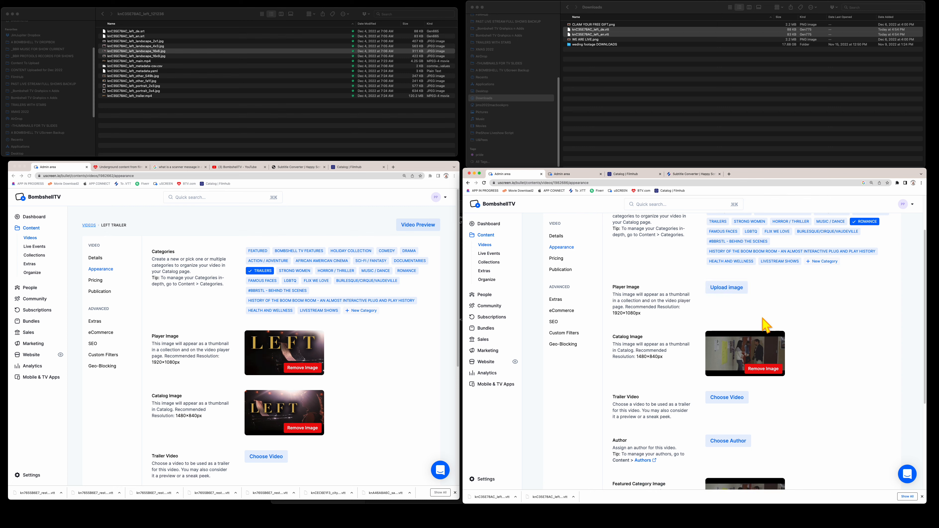
pyautogui.click(725, 289)
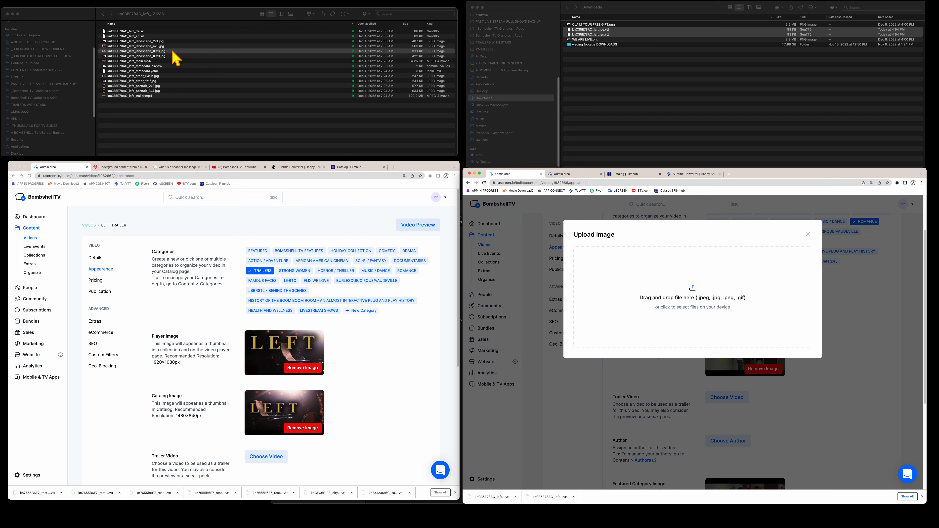
pyautogui.moveTo(173, 52); pyautogui.dragTo(723, 292)
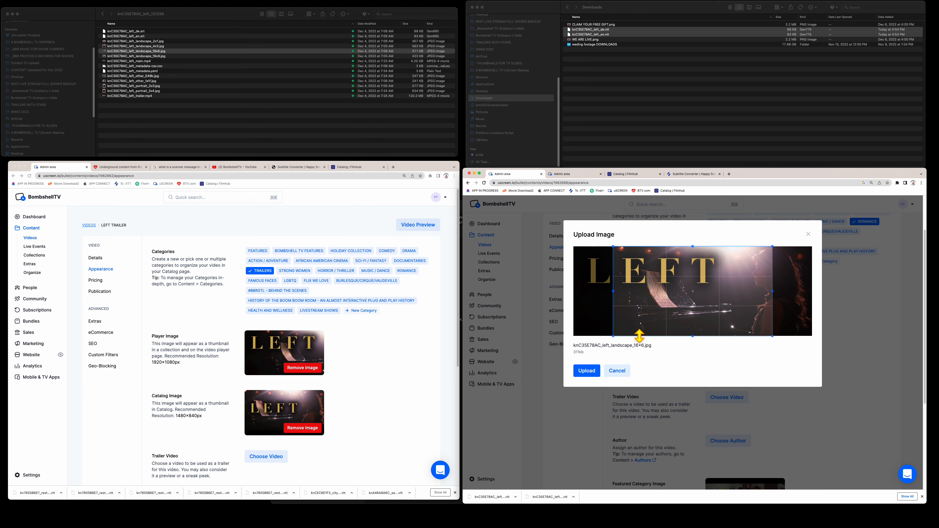
pyautogui.click(226, 113)
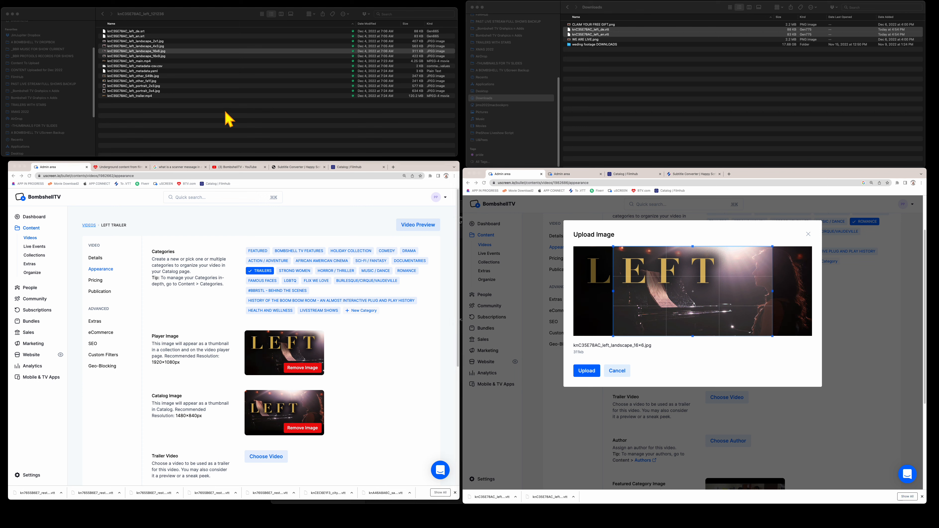
pyautogui.moveTo(170, 55); pyautogui.dragTo(691, 288)
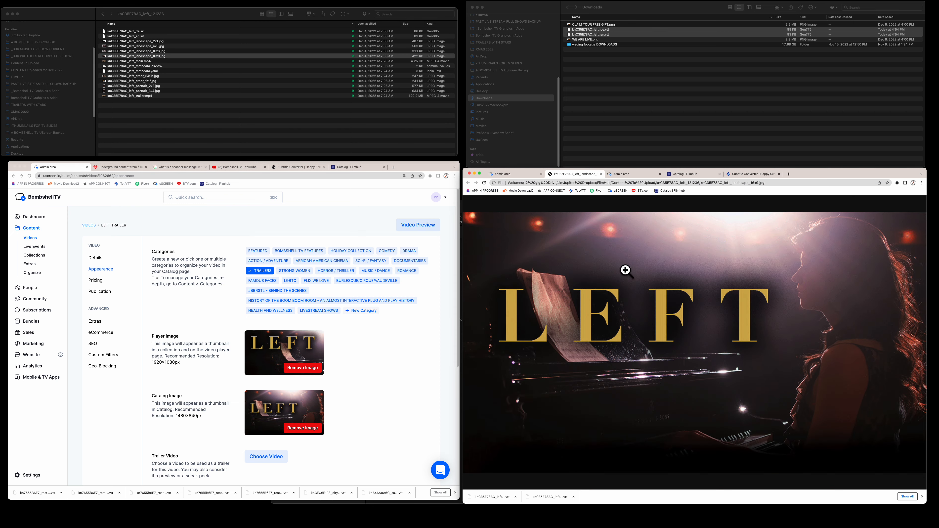
pyautogui.click(522, 174)
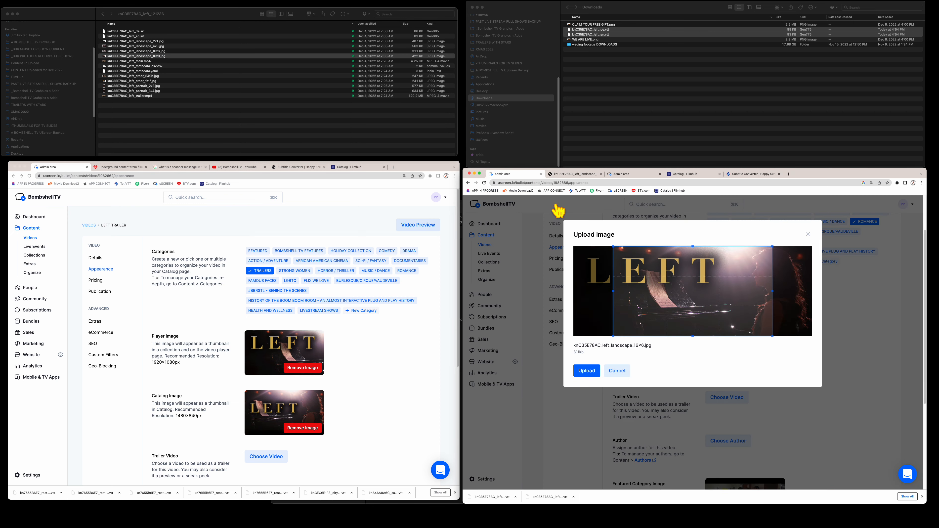
pyautogui.click(616, 371)
pyautogui.click(726, 288)
pyautogui.moveTo(136, 56); pyautogui.dragTo(687, 303)
pyautogui.click(590, 404)
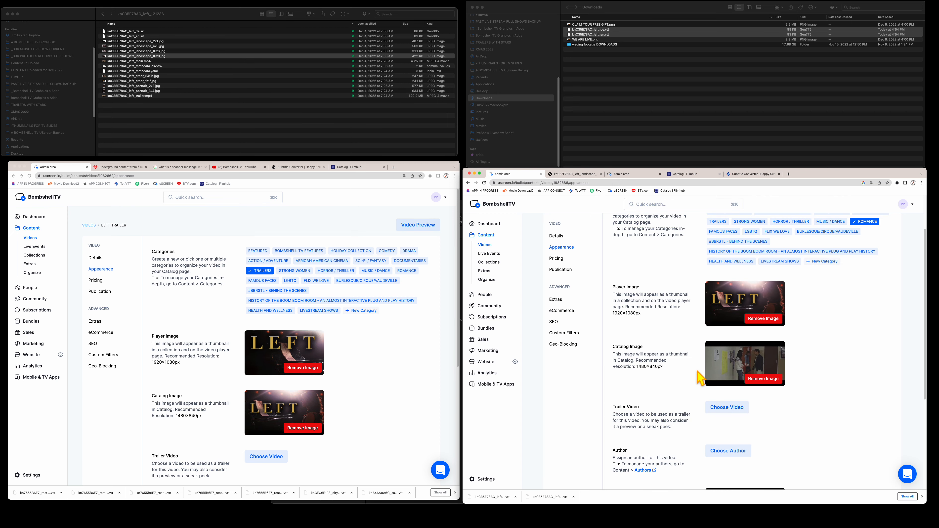
# - Replace the Left video's catalog image with the same 16x9 LEFT landscape image
pyautogui.click(763, 377)
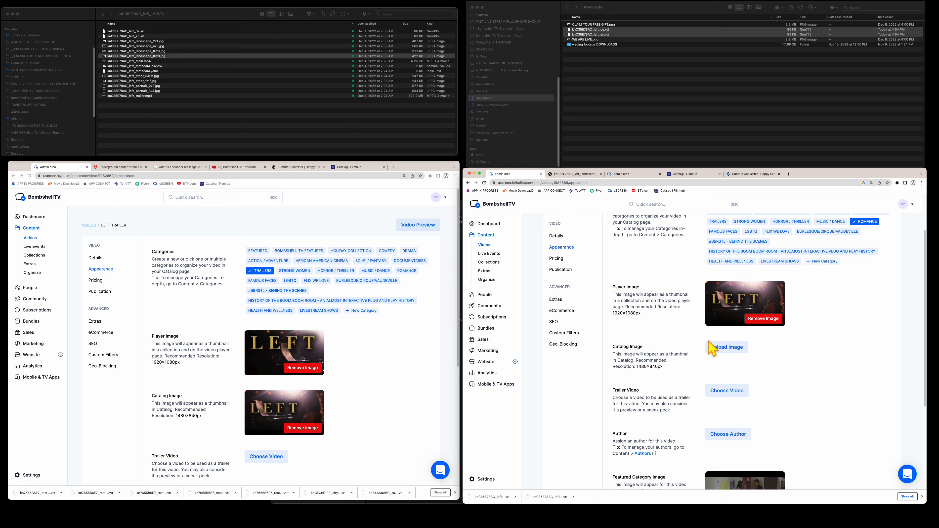
pyautogui.click(719, 349)
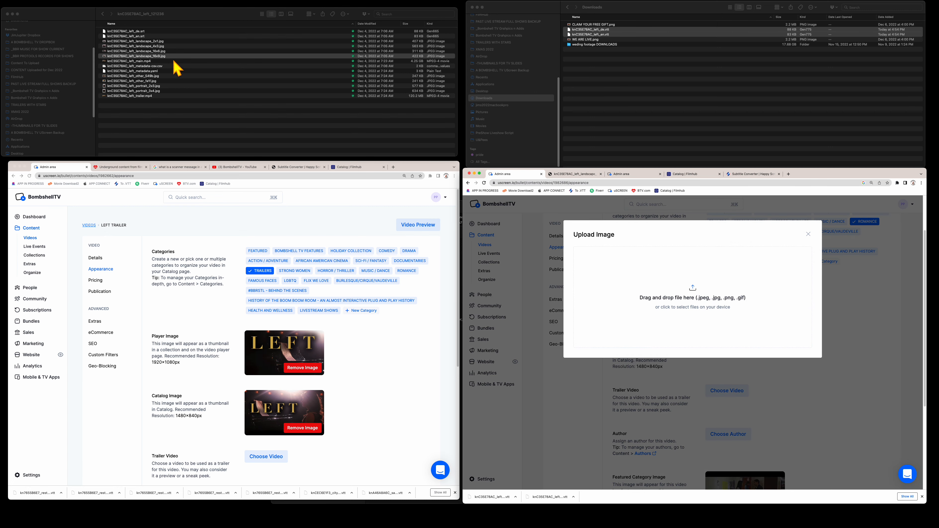
pyautogui.moveTo(173, 56); pyautogui.dragTo(706, 301)
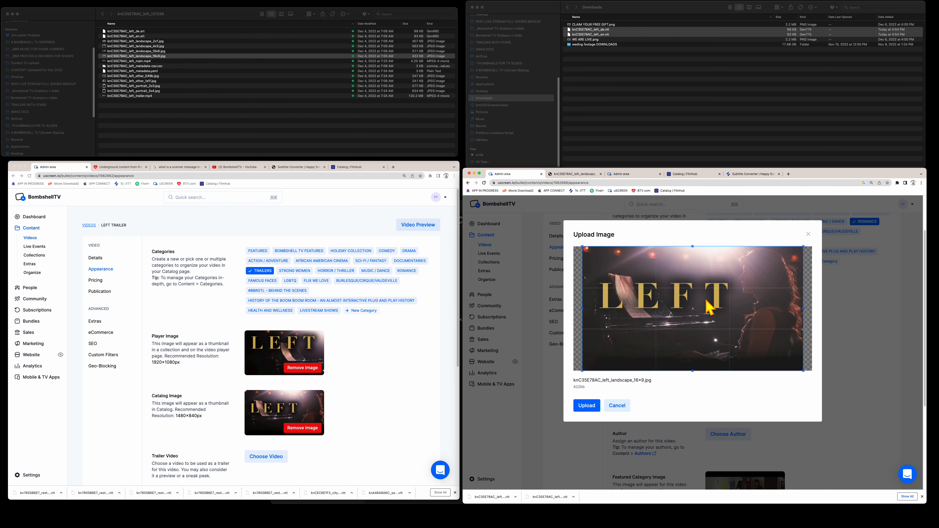
pyautogui.click(591, 402)
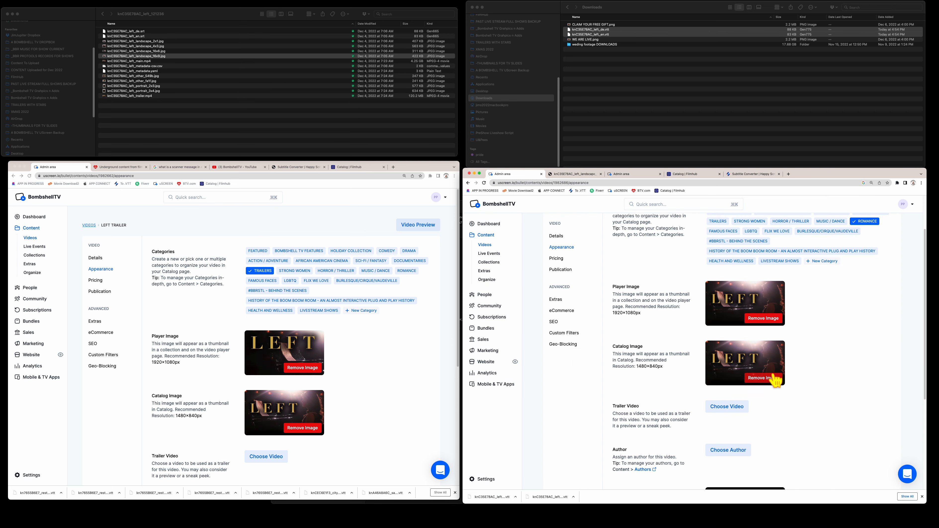
pyautogui.scroll(-3, 777, 380)
pyautogui.scroll(-1, 775, 380)
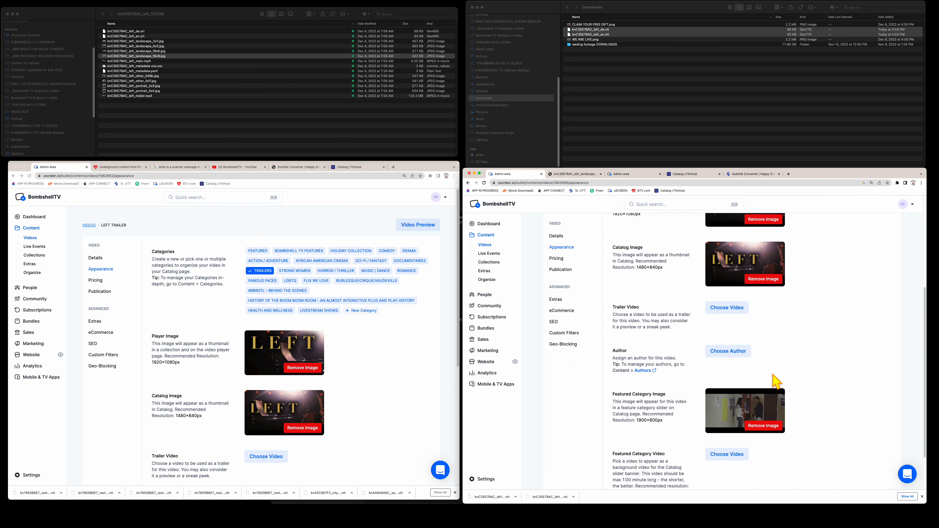
pyautogui.scroll(-3, 776, 381)
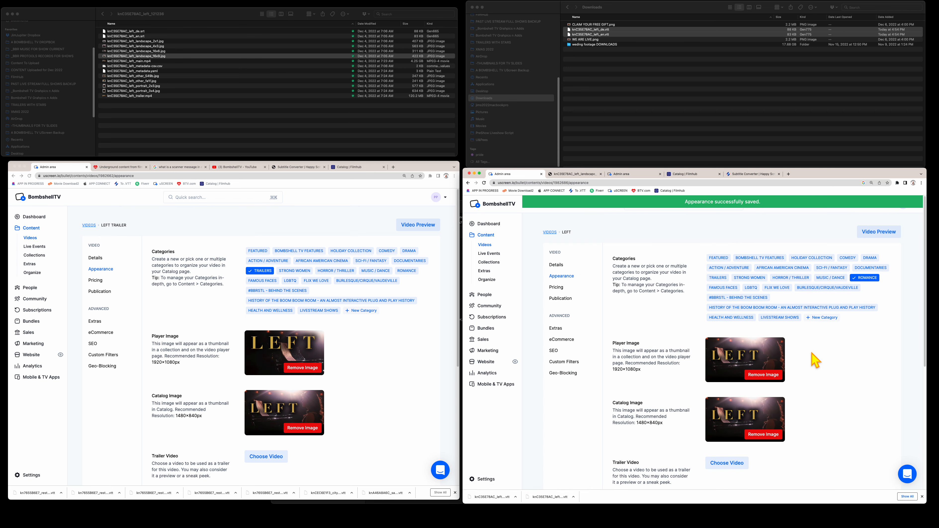
pyautogui.scroll(-4, 813, 358)
pyautogui.scroll(-2, 815, 360)
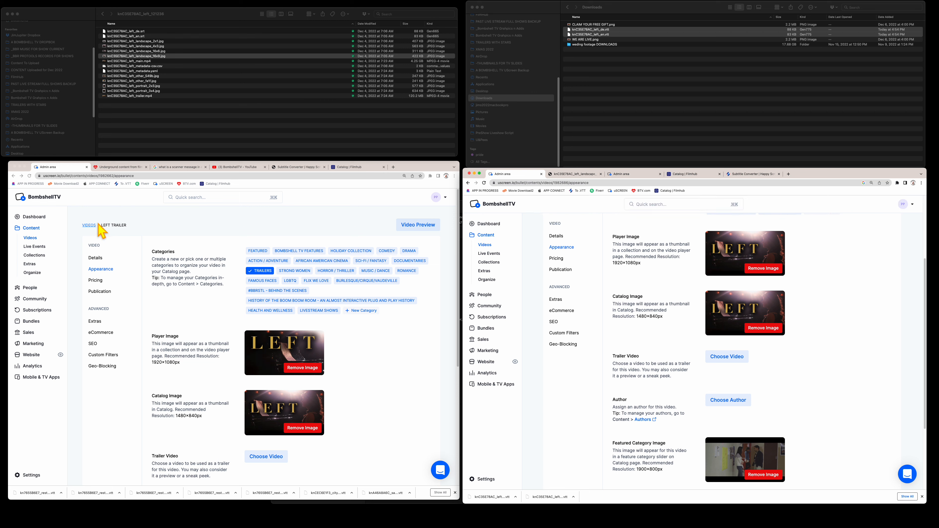
# - Search for 'left' and assign Left Trailer as the Left video's trailer video
pyautogui.click(723, 361)
pyautogui.click(650, 279)
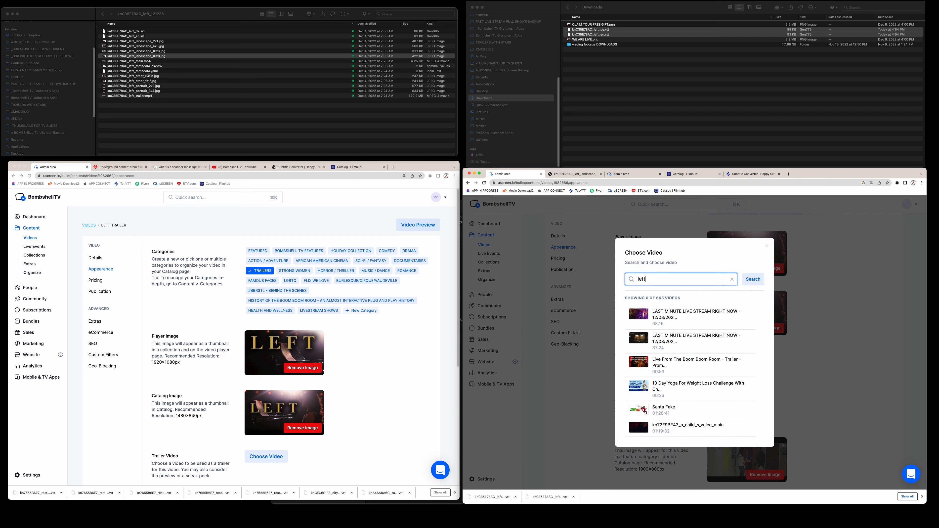
pyautogui.write('left')
pyautogui.press('Return')
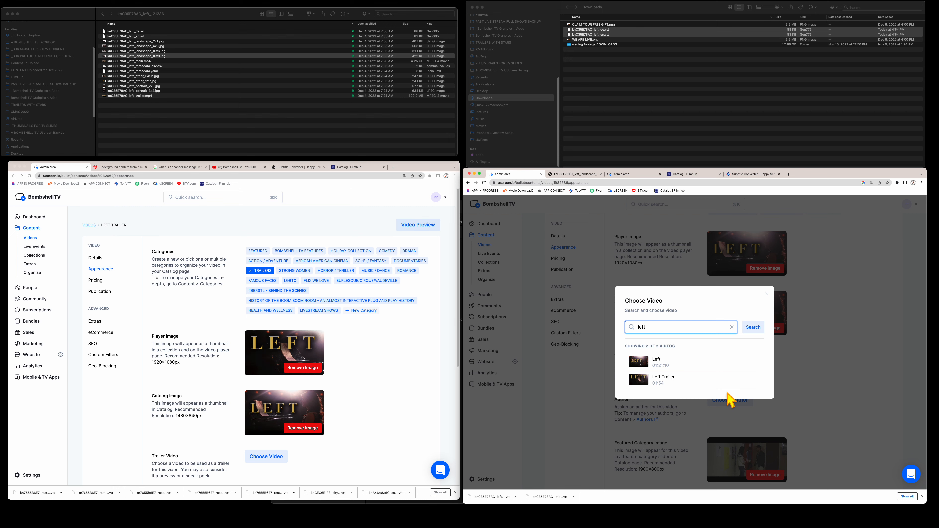
pyautogui.click(646, 381)
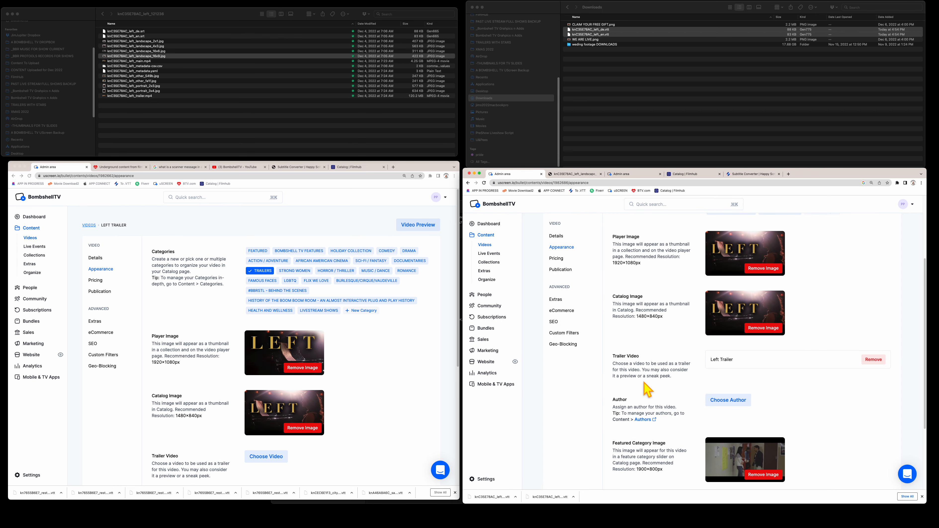
pyautogui.scroll(-3, 787, 384)
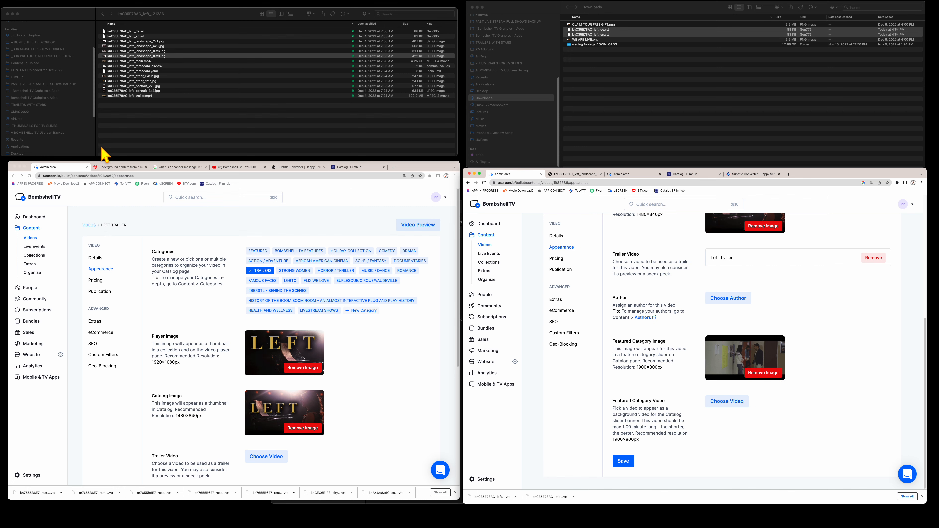
pyautogui.click(119, 166)
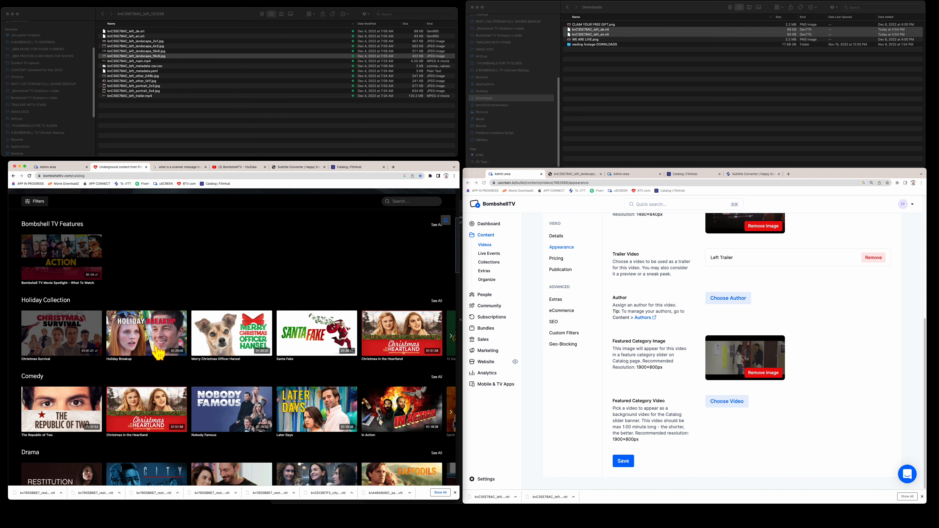
pyautogui.click(155, 339)
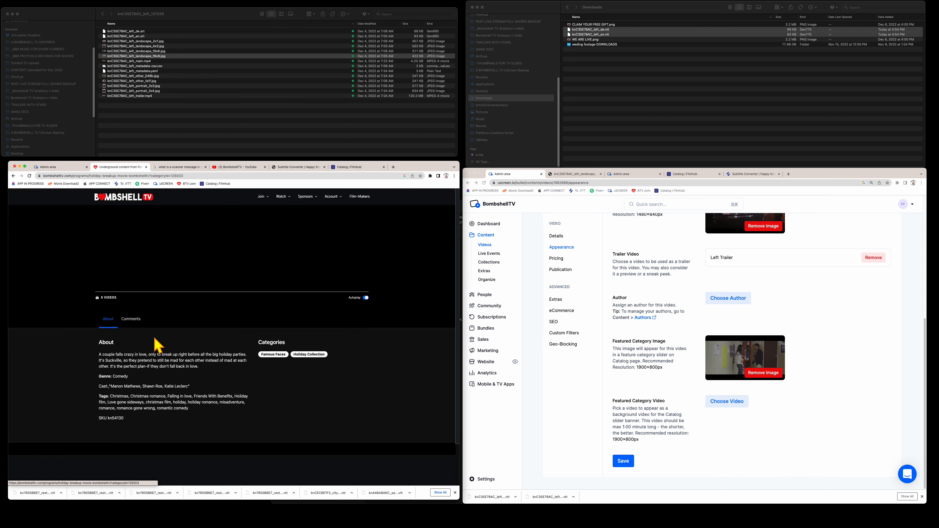
pyautogui.click(104, 354)
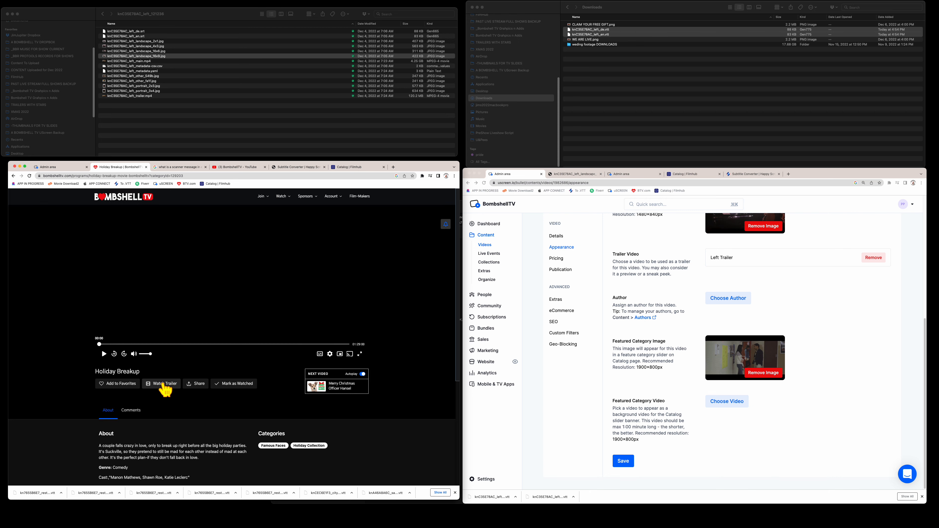
pyautogui.scroll(-5, 165, 389)
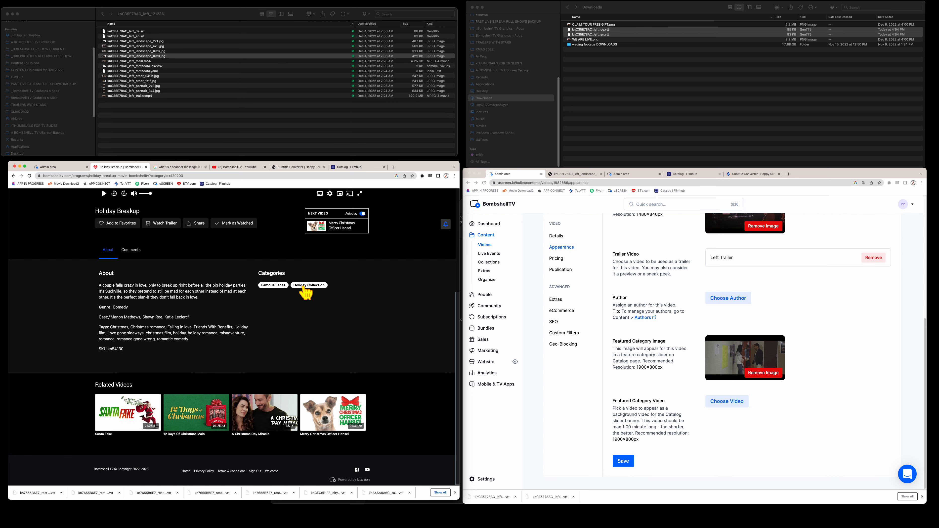
pyautogui.click(14, 176)
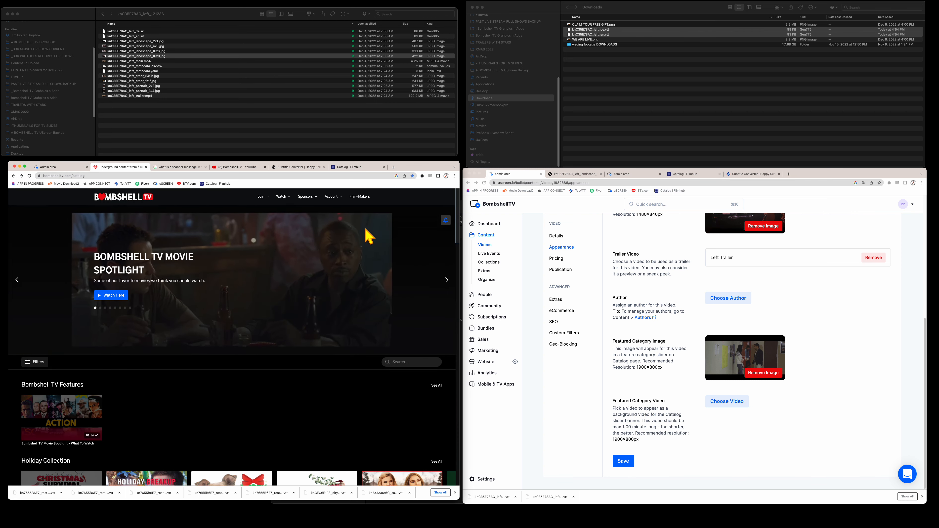
pyautogui.click(71, 167)
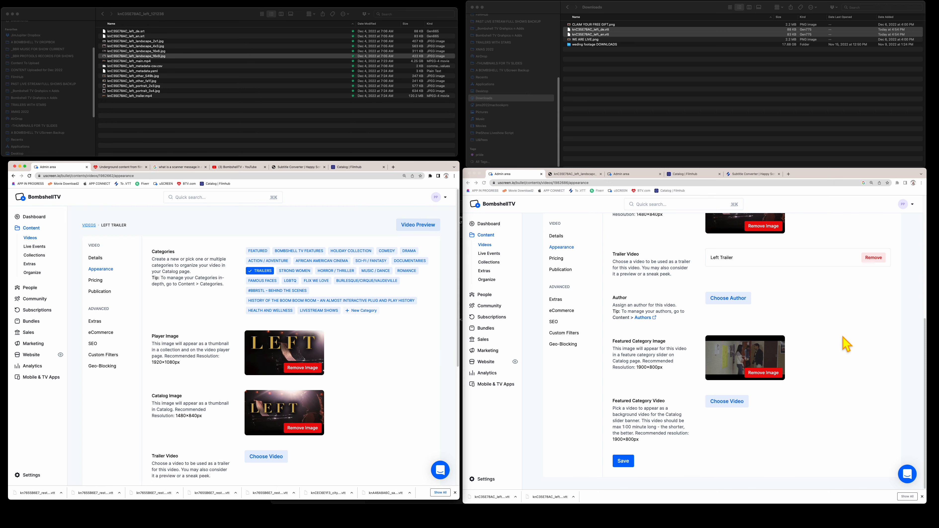
# - Swap Left's featured category image for knC35E78AC_left_landscape_16x9.jpg and save the appearance settings
pyautogui.click(758, 373)
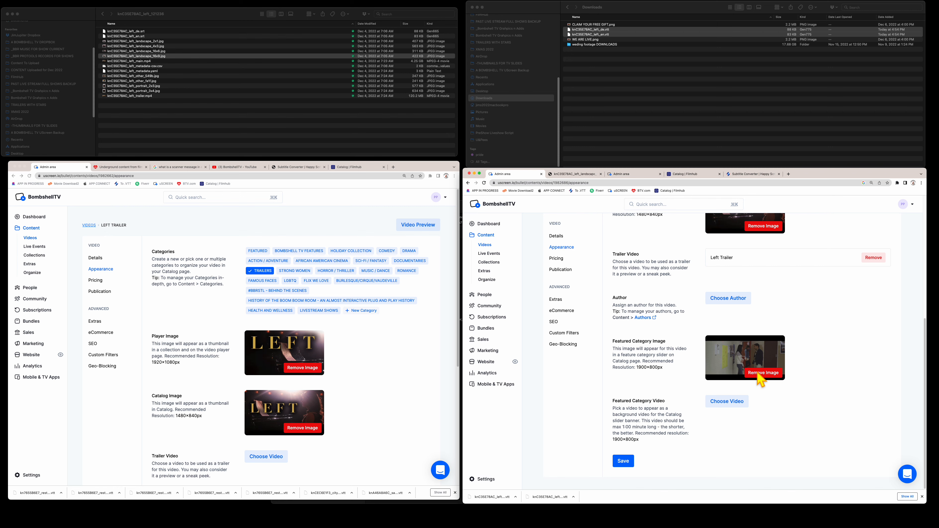
pyautogui.click(721, 357)
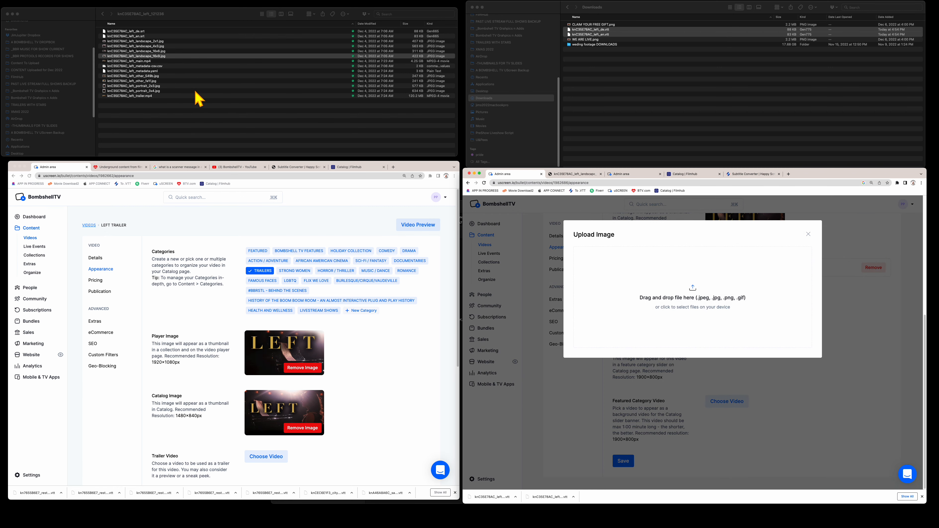
pyautogui.click(183, 56)
pyautogui.click(177, 52)
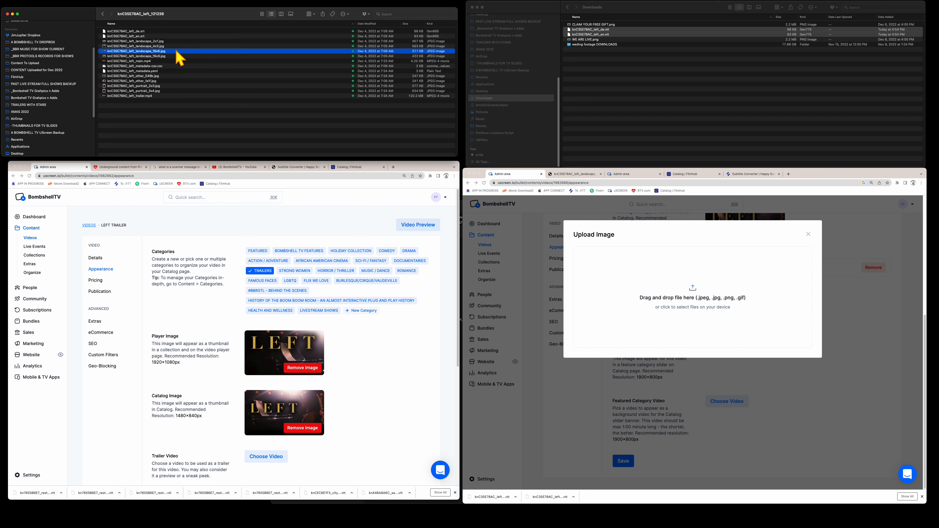
pyautogui.moveTo(177, 53); pyautogui.dragTo(677, 312)
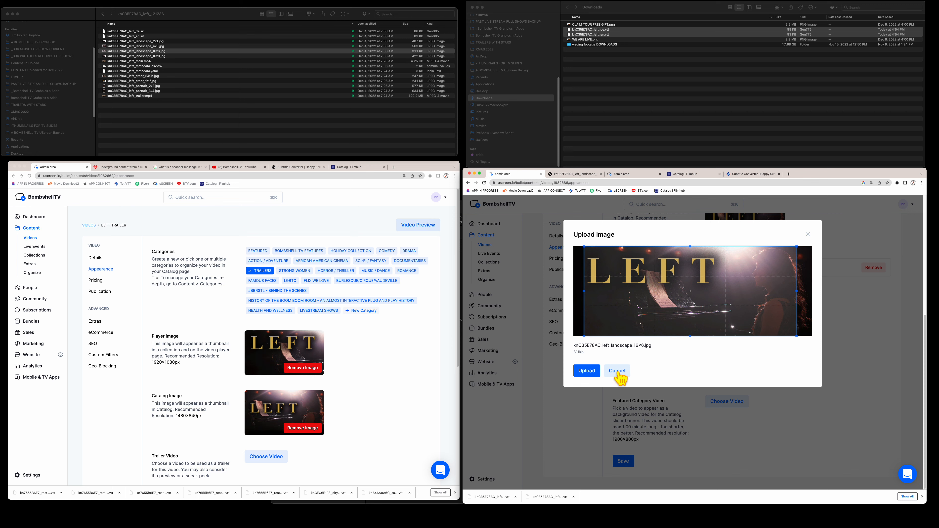
pyautogui.click(587, 366)
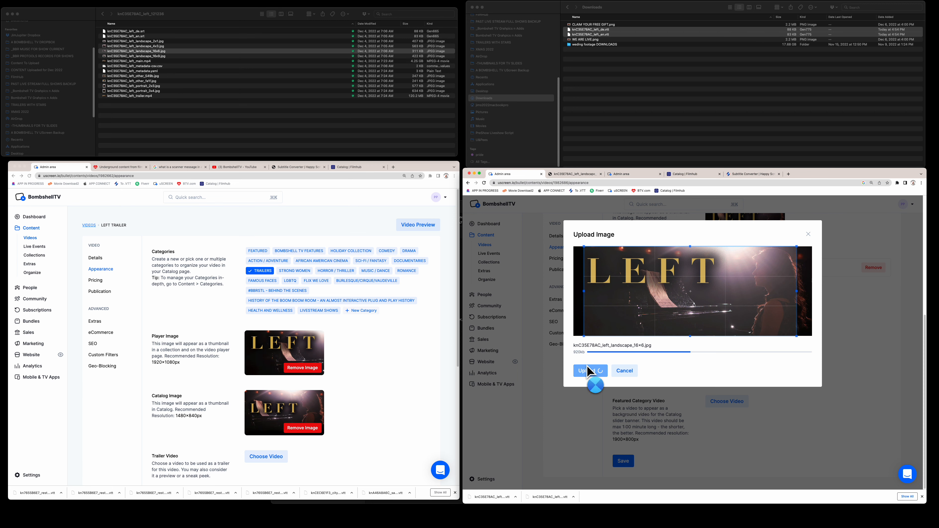
pyautogui.click(624, 462)
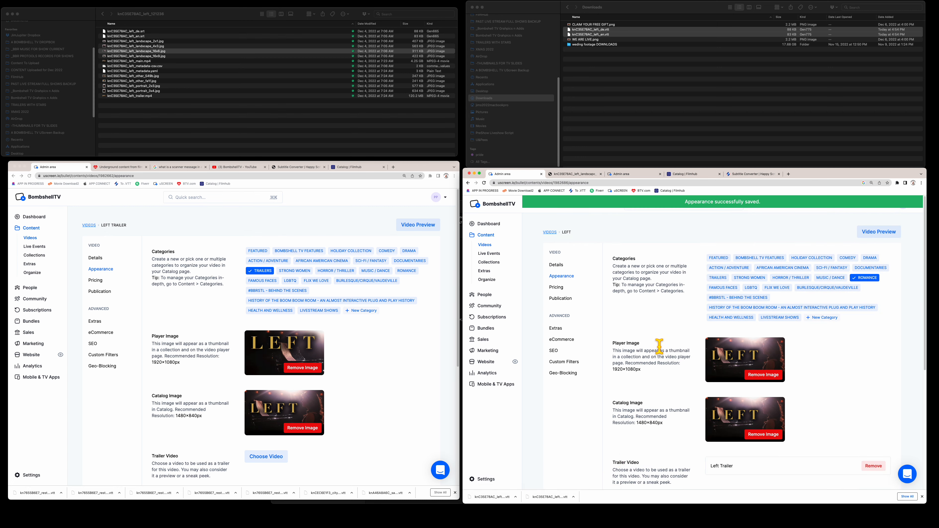
pyautogui.scroll(-5, 659, 355)
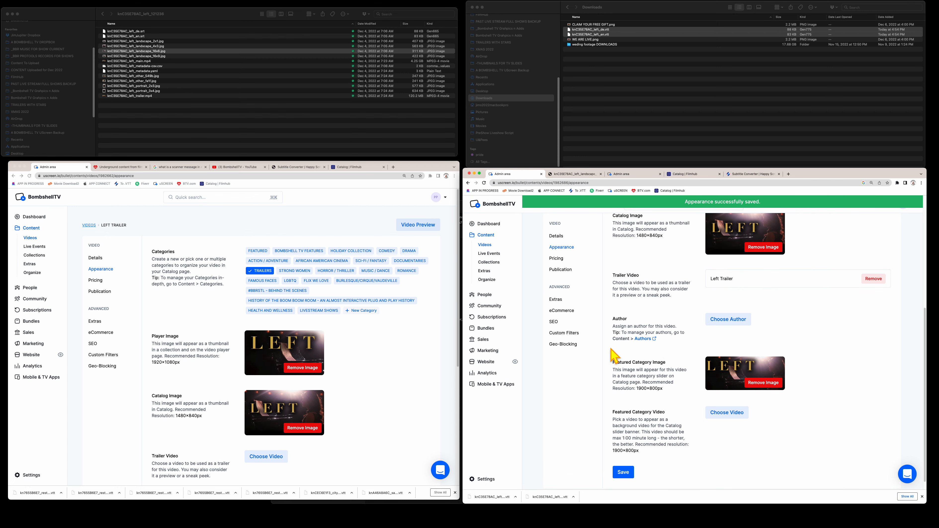
pyautogui.scroll(2, 635, 293)
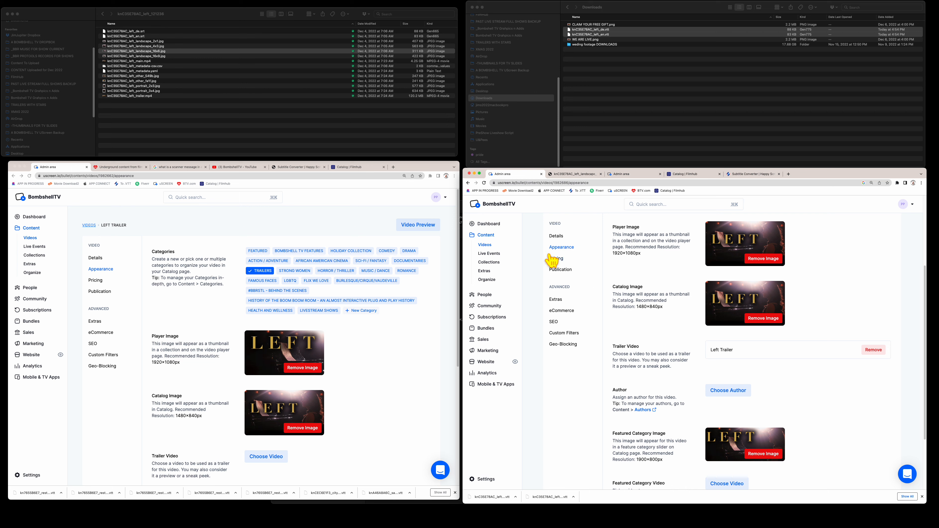
# - Open Left's Pricing page, save Left Trailer's appearance, then open Left Trailer's Pricing page
pyautogui.click(556, 259)
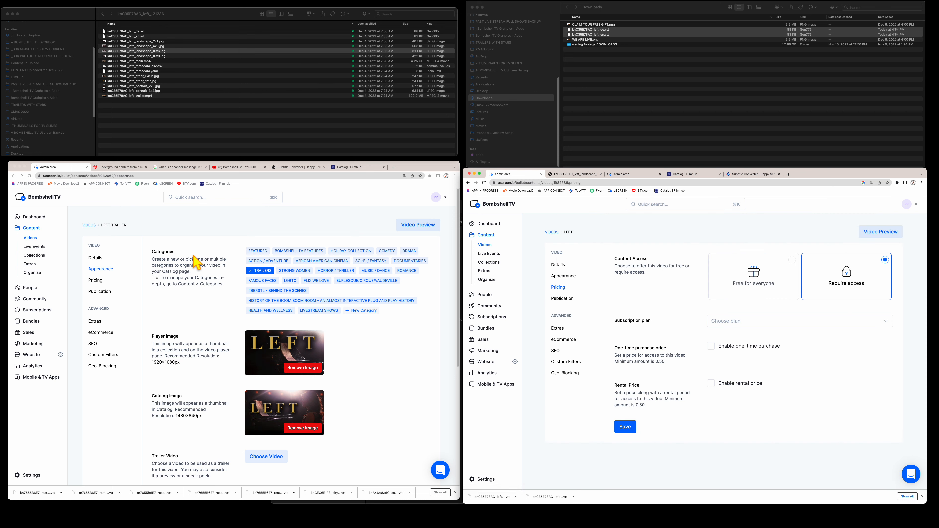
pyautogui.scroll(-5, 181, 377)
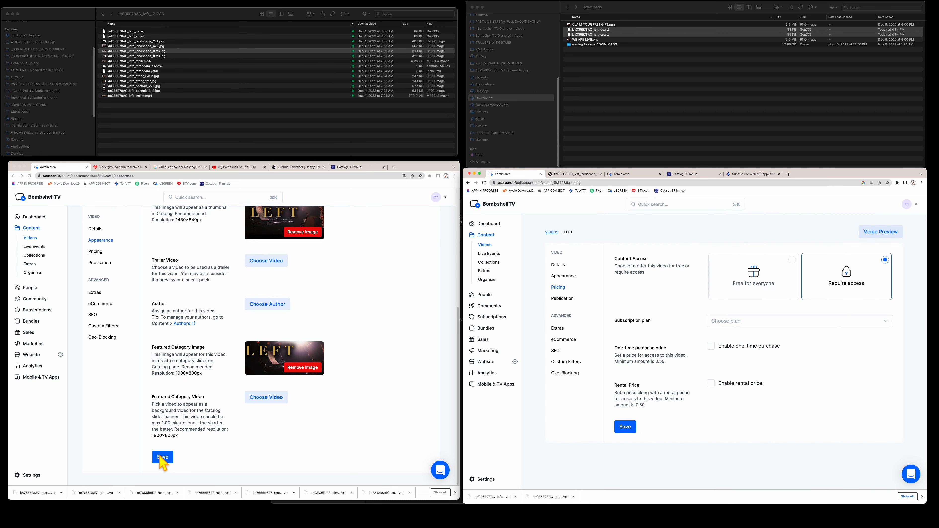
pyautogui.click(160, 459)
pyautogui.click(160, 458)
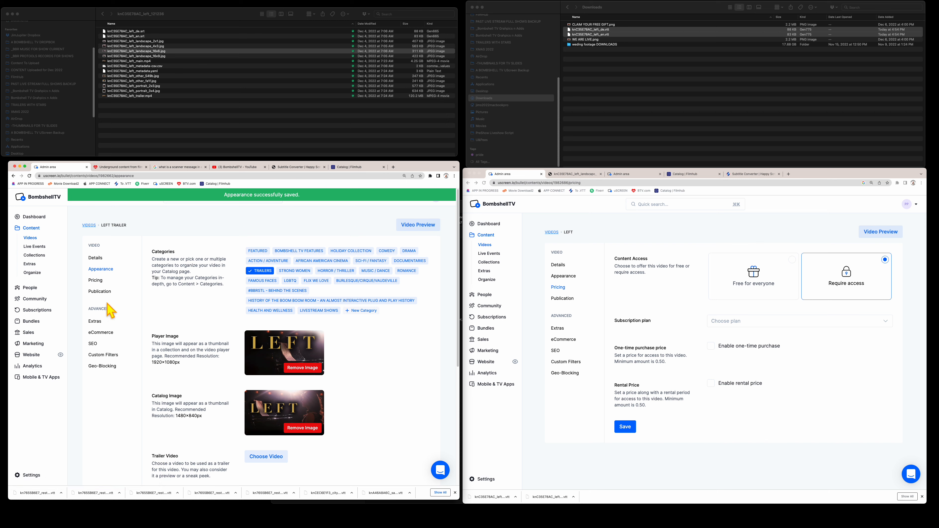
pyautogui.click(95, 281)
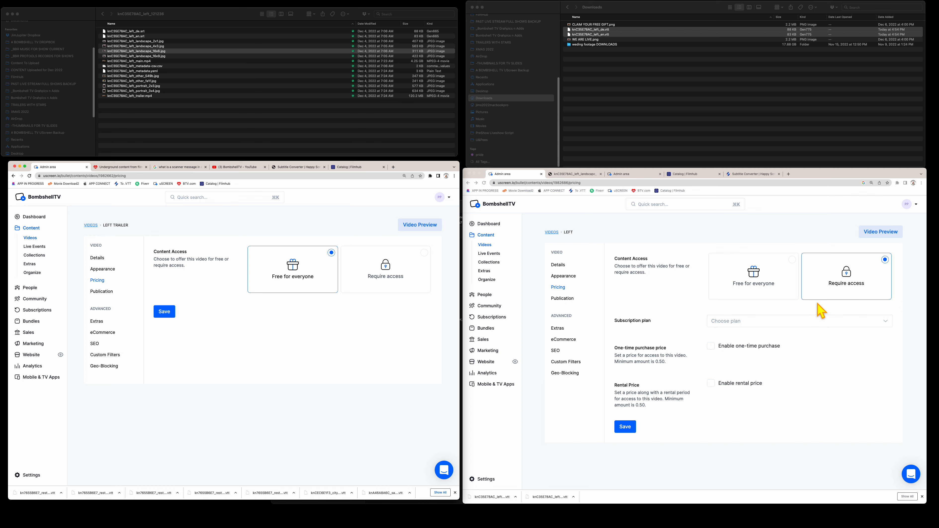
pyautogui.click(837, 288)
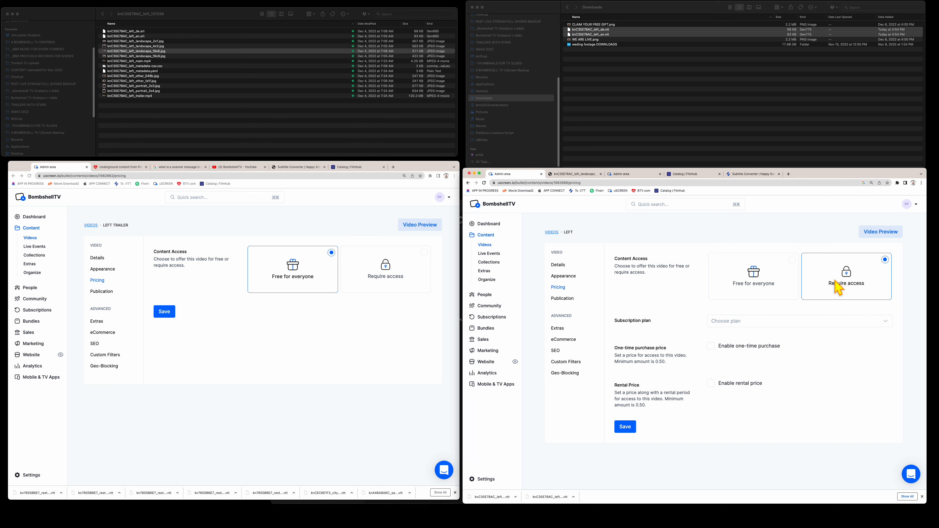
# - Select all subscription plans for Left except the Free Livestream plan, then save pricing
pyautogui.click(885, 324)
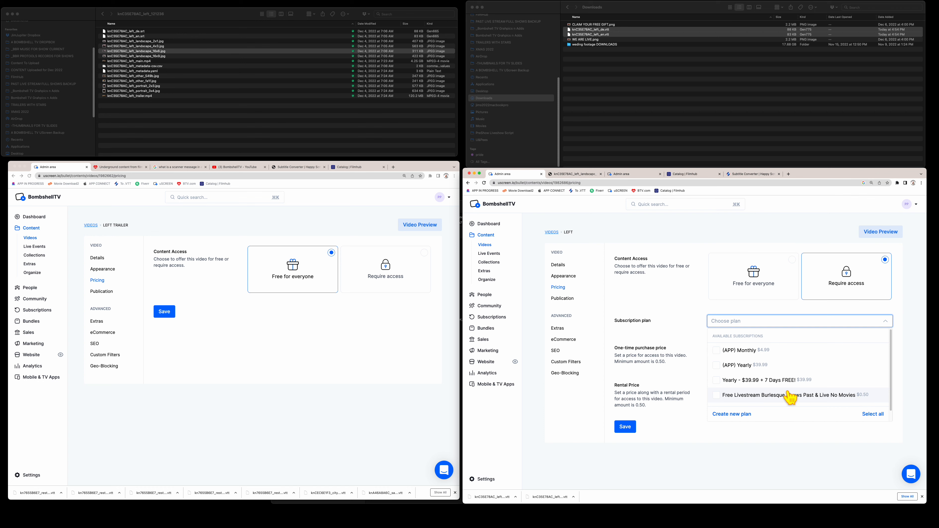
pyautogui.click(806, 448)
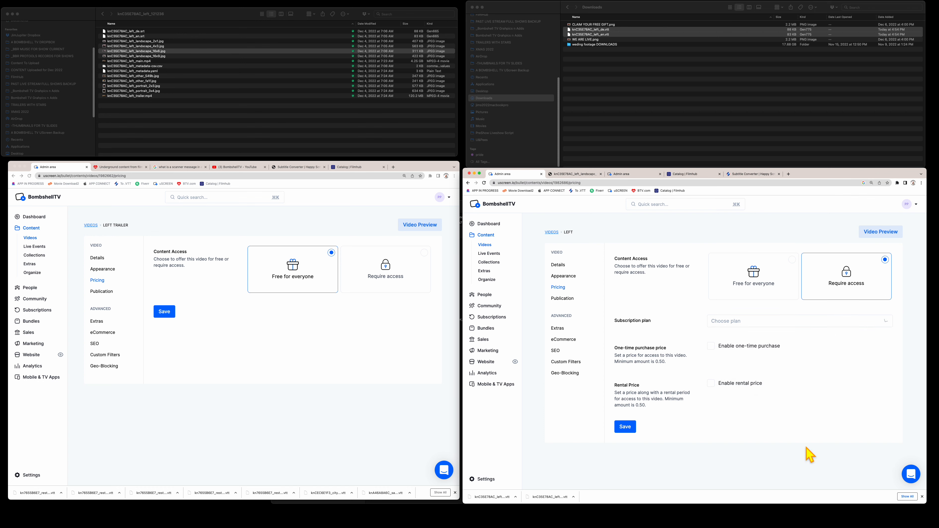
pyautogui.click(839, 323)
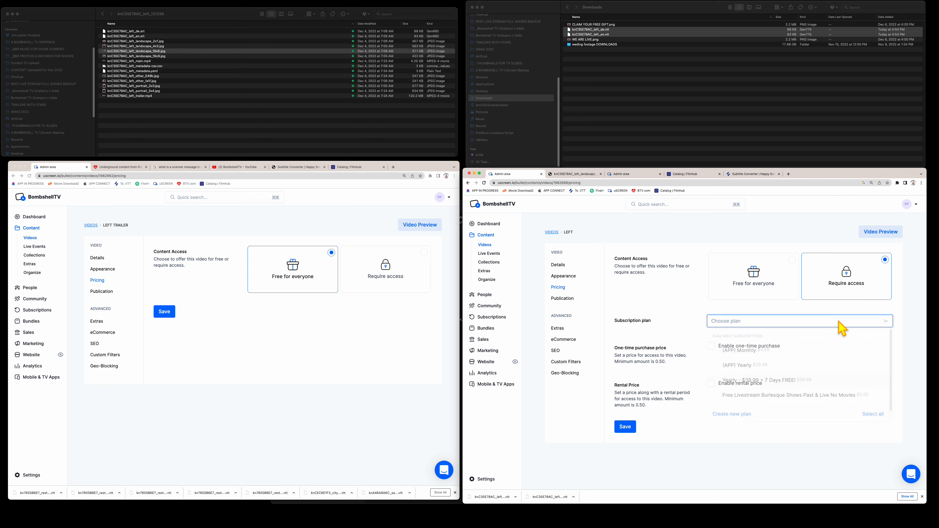
pyautogui.click(871, 413)
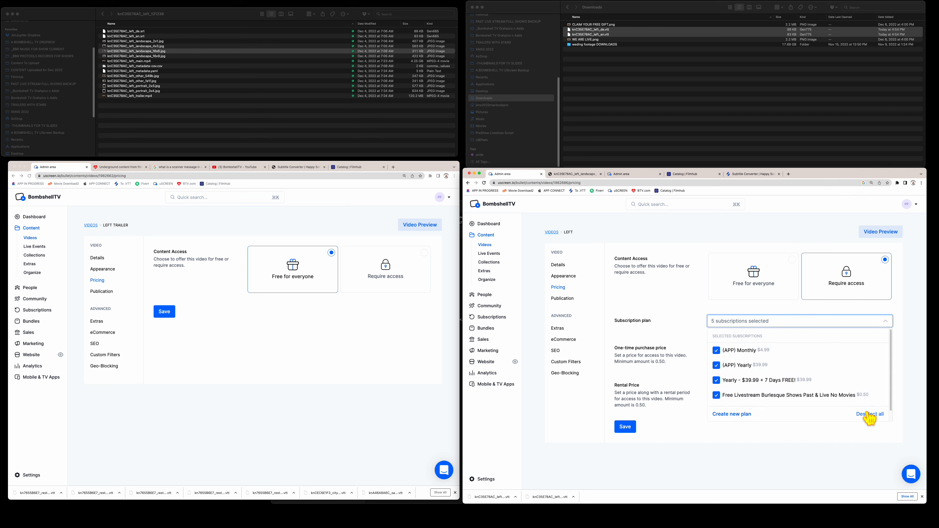
pyautogui.click(719, 395)
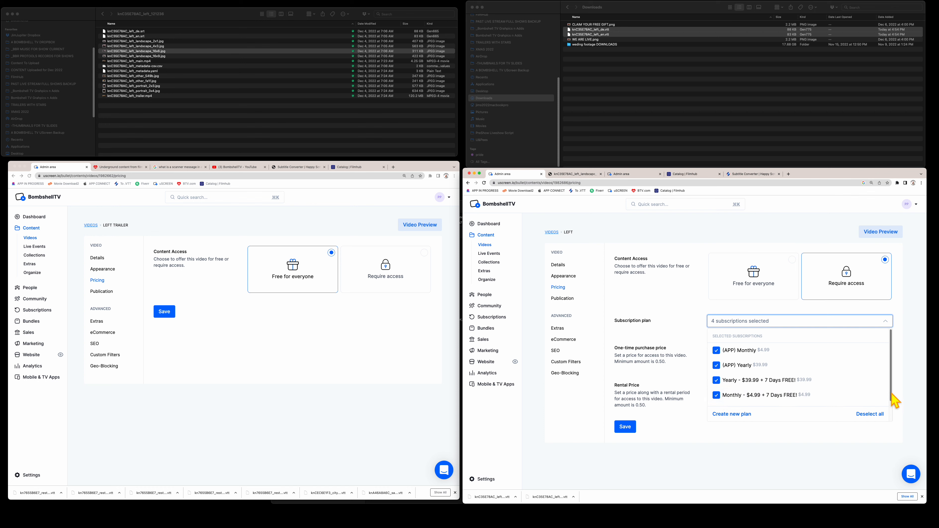
pyautogui.moveTo(892, 394); pyautogui.dragTo(892, 405)
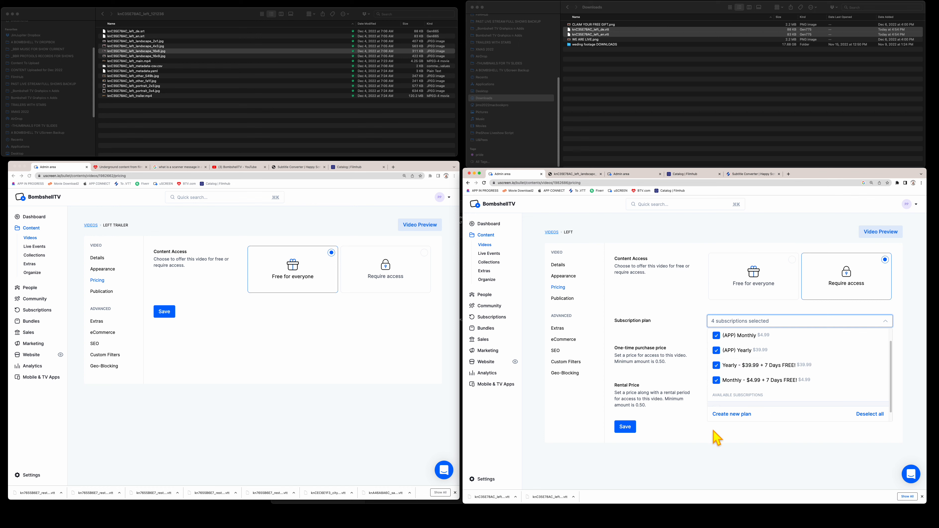
pyautogui.click(716, 438)
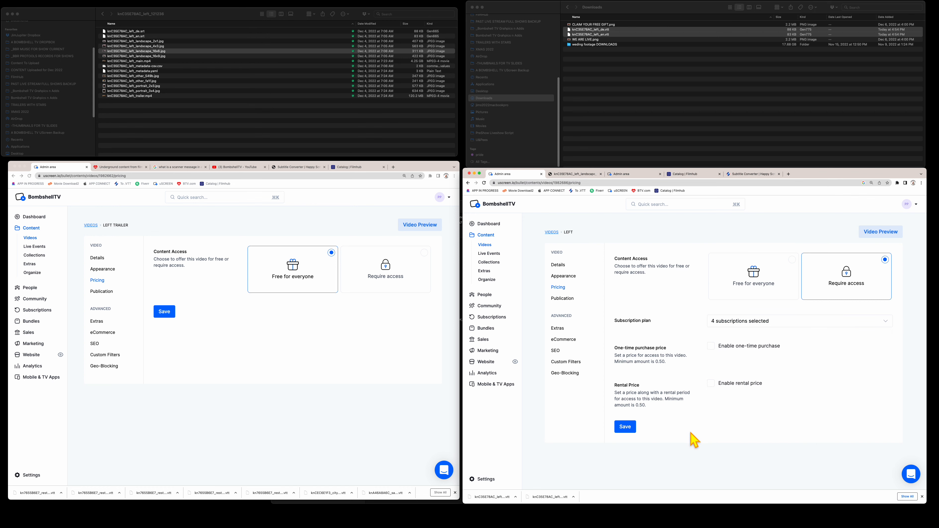
pyautogui.click(625, 427)
# - Enable a 3.00 USD rental price for Left with a 1 year period and save
pyautogui.click(711, 383)
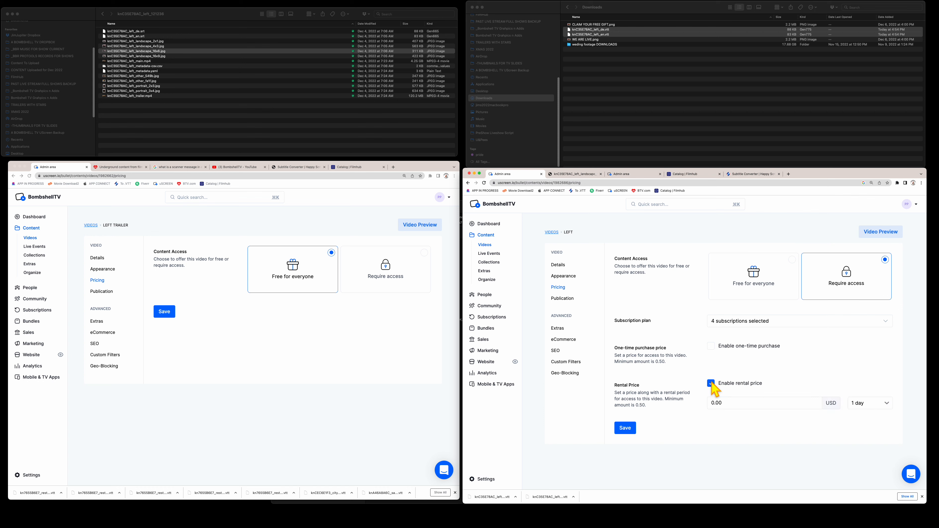
pyautogui.moveTo(743, 405); pyautogui.dragTo(649, 393)
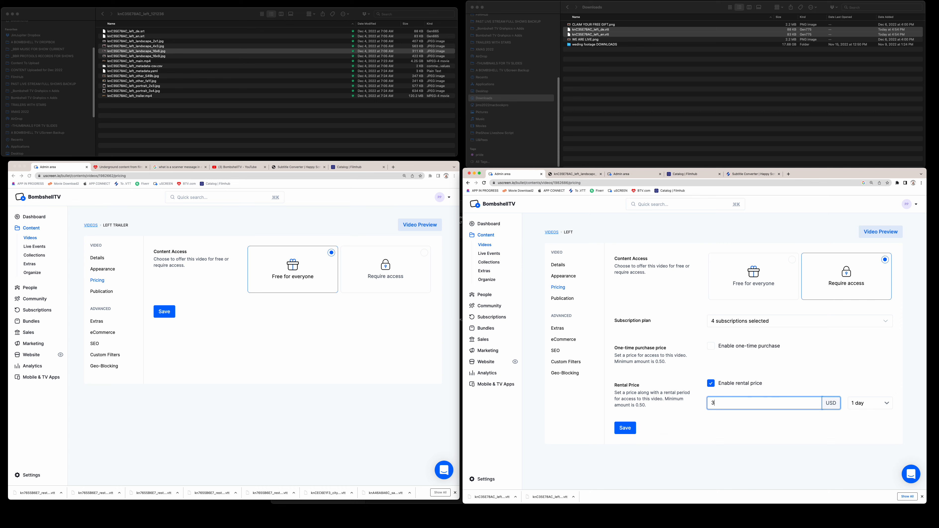
pyautogui.click(869, 403)
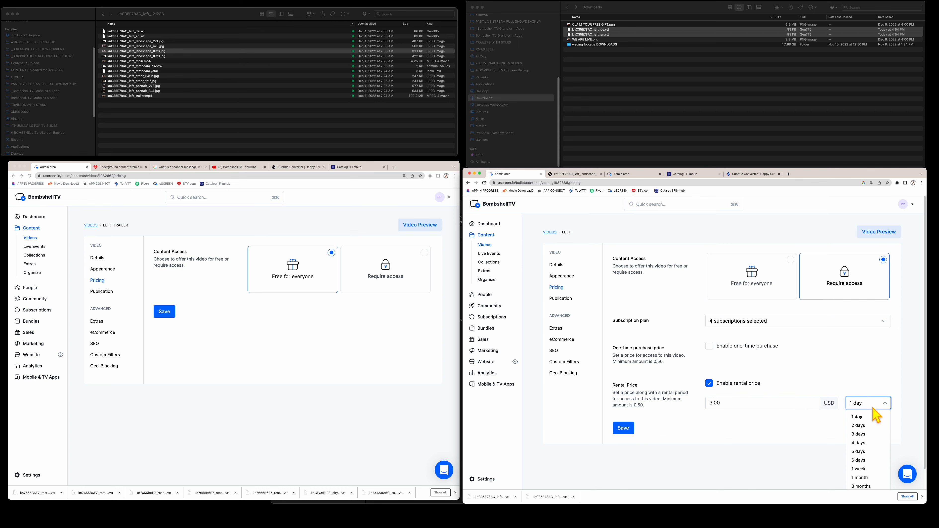
pyautogui.scroll(-1, 881, 471)
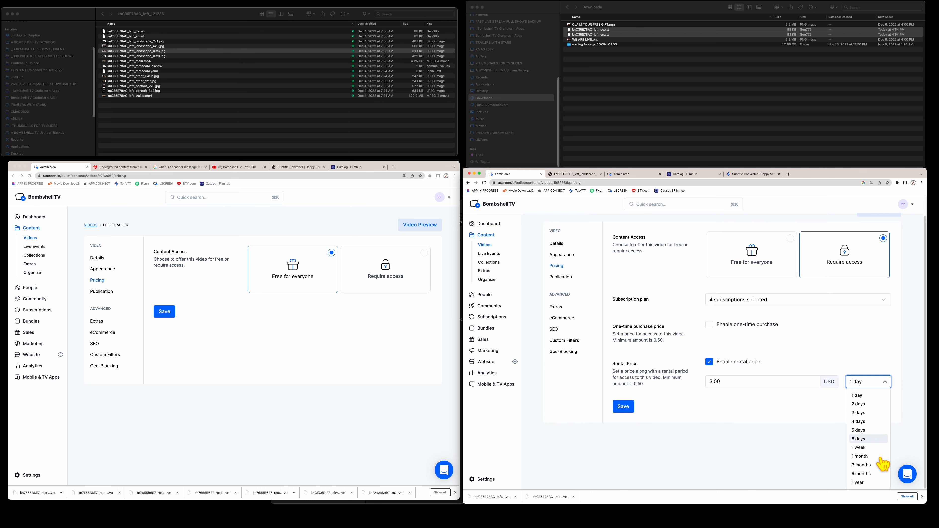
pyautogui.click(859, 482)
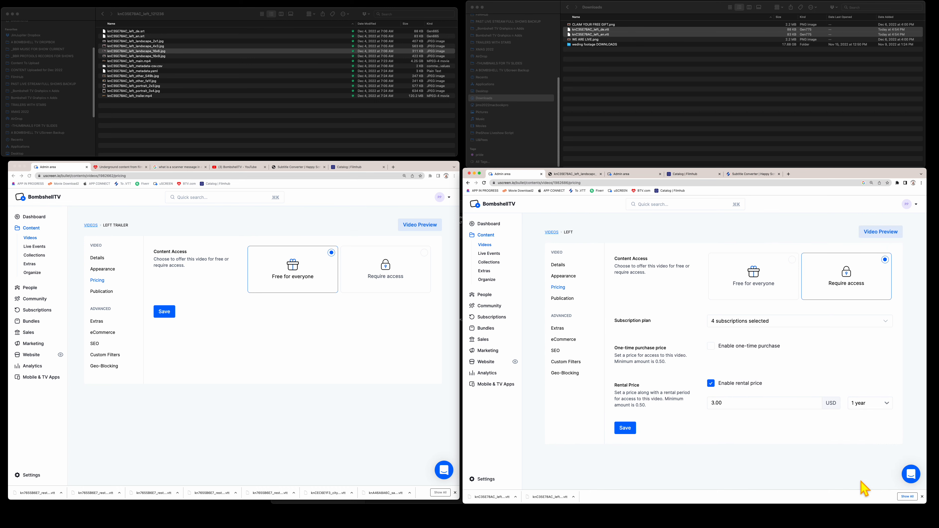
pyautogui.click(625, 429)
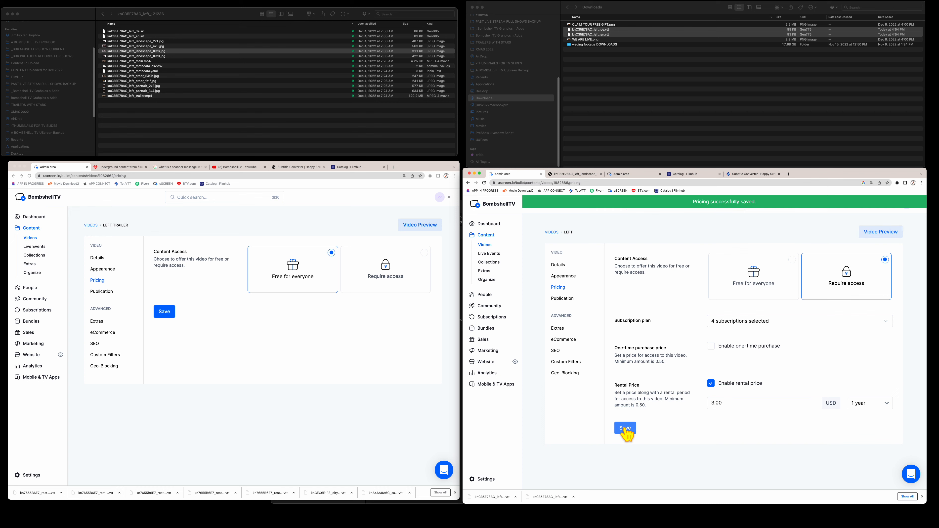
# - Leave one-time purchase off for Left after the minimum-amount error, then show BombshellTV's YouTube channel
pyautogui.click(710, 346)
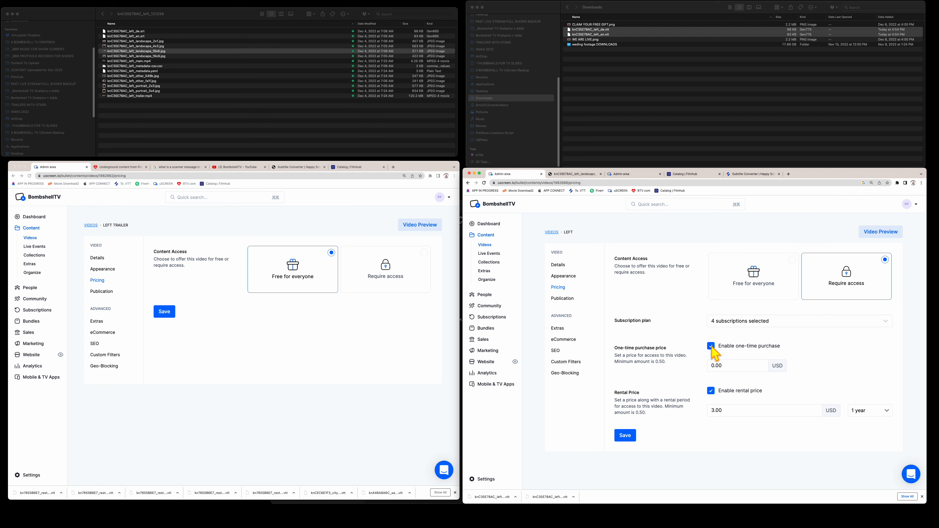
pyautogui.click(625, 436)
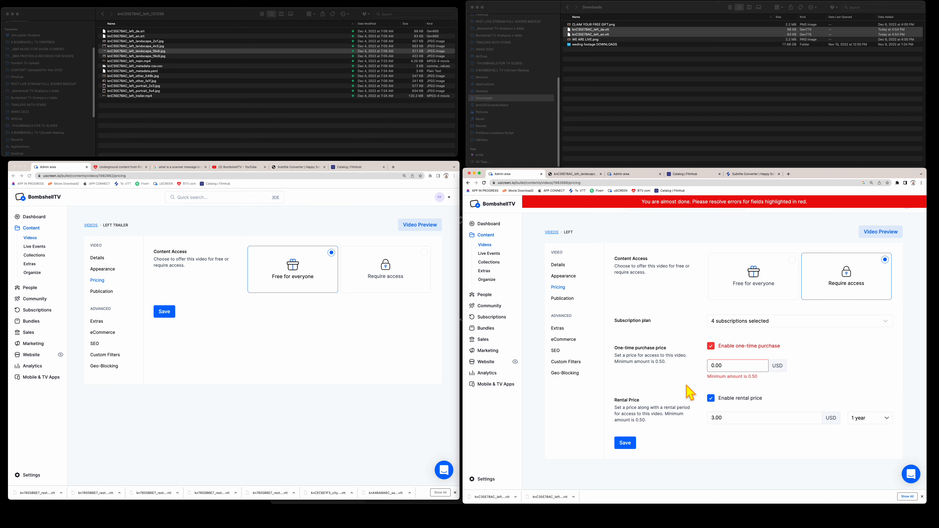
pyautogui.click(749, 347)
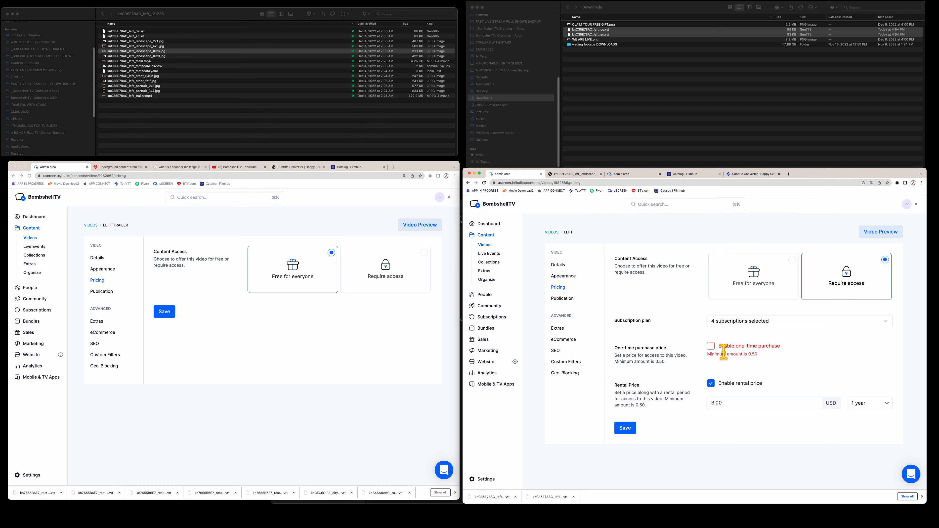
pyautogui.click(713, 349)
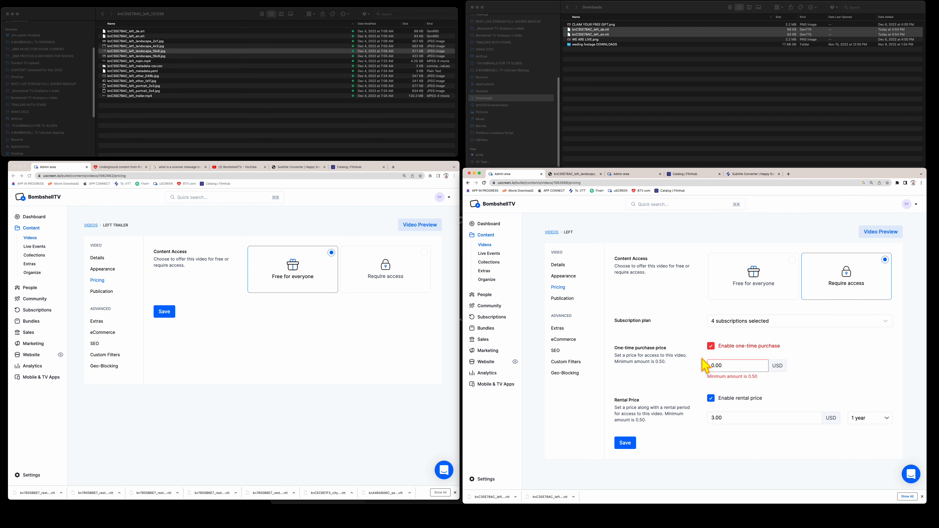
pyautogui.click(628, 443)
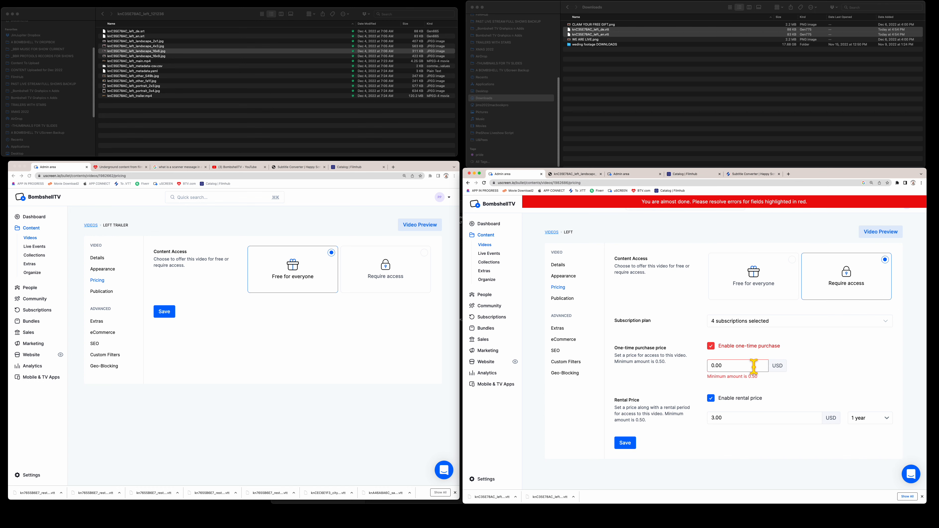
pyautogui.click(711, 346)
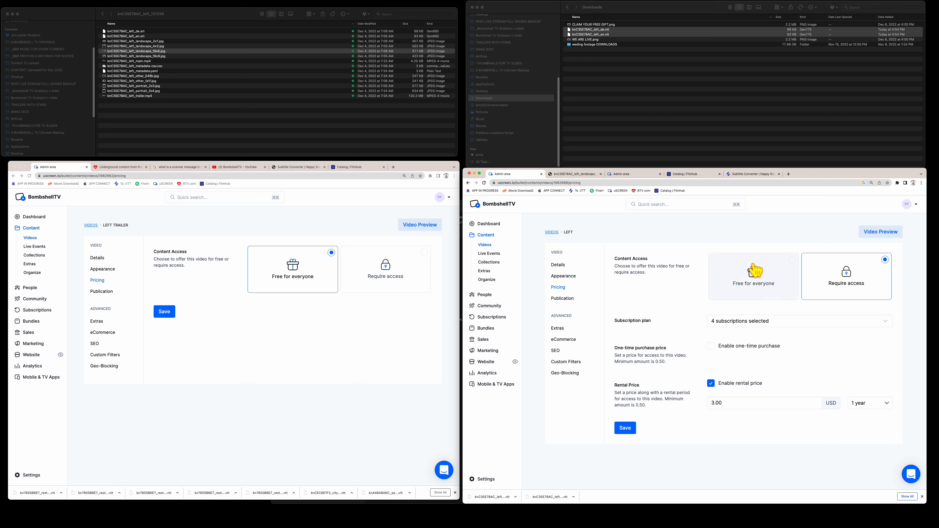
pyautogui.click(247, 168)
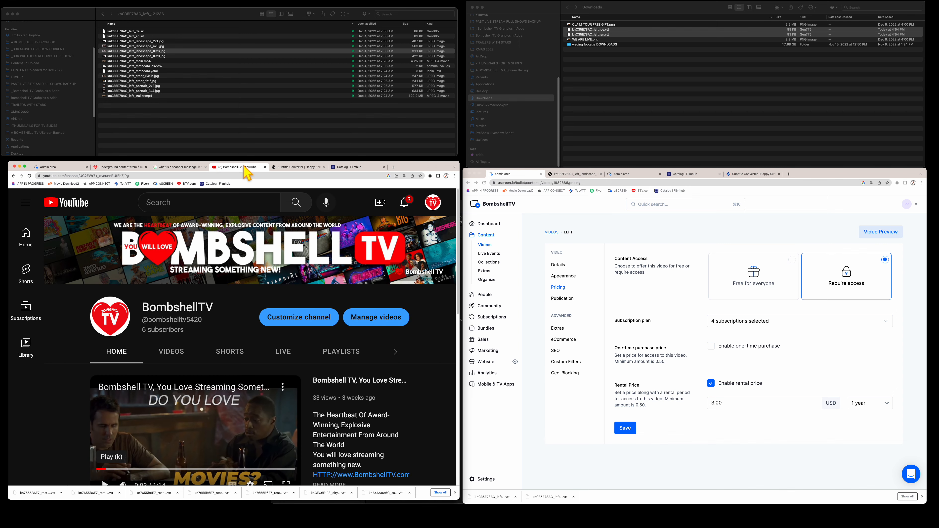
# - Sign out of the storefront and check that Delirium's Get Access Now leads to checkout
pyautogui.click(123, 169)
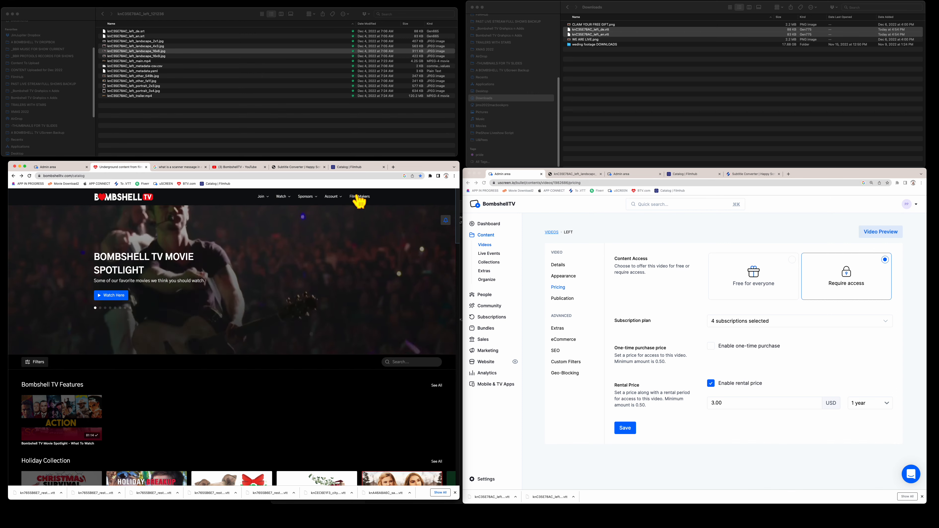
pyautogui.moveTo(332, 200)
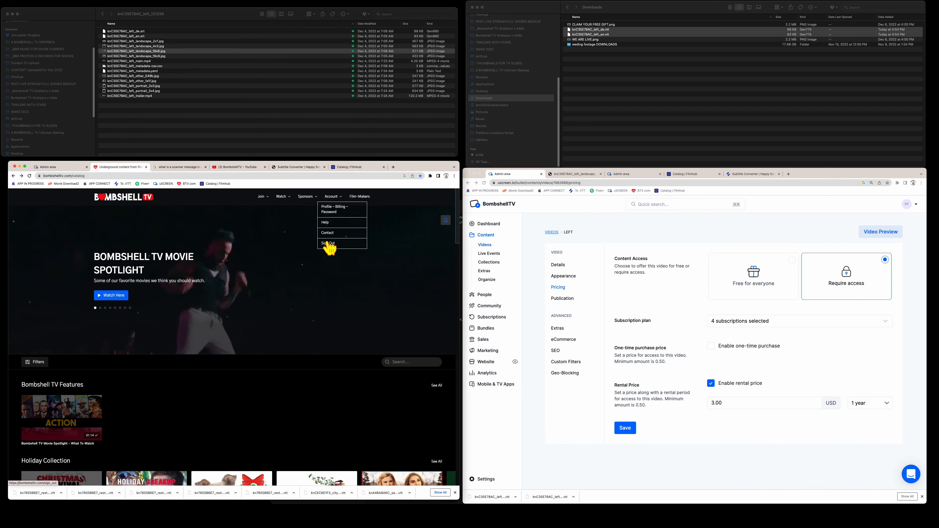
pyautogui.click(328, 244)
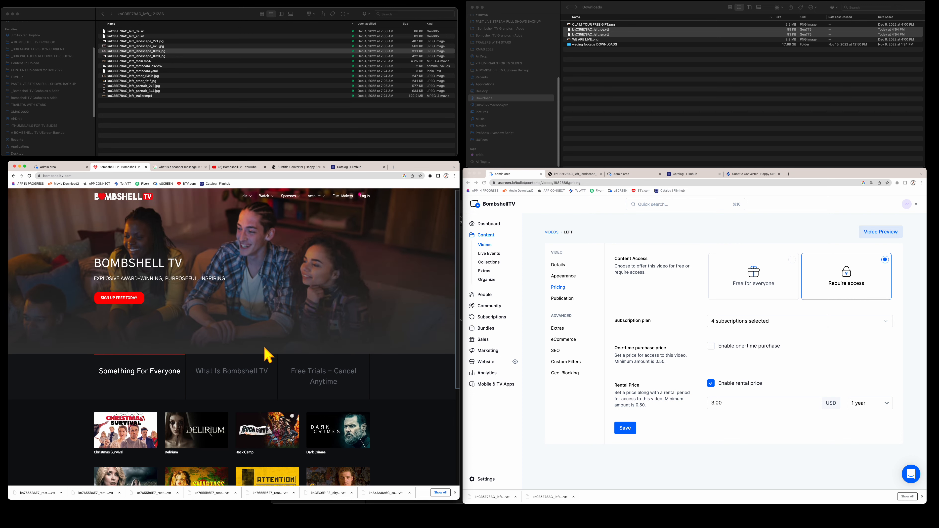
pyautogui.scroll(-5, 267, 355)
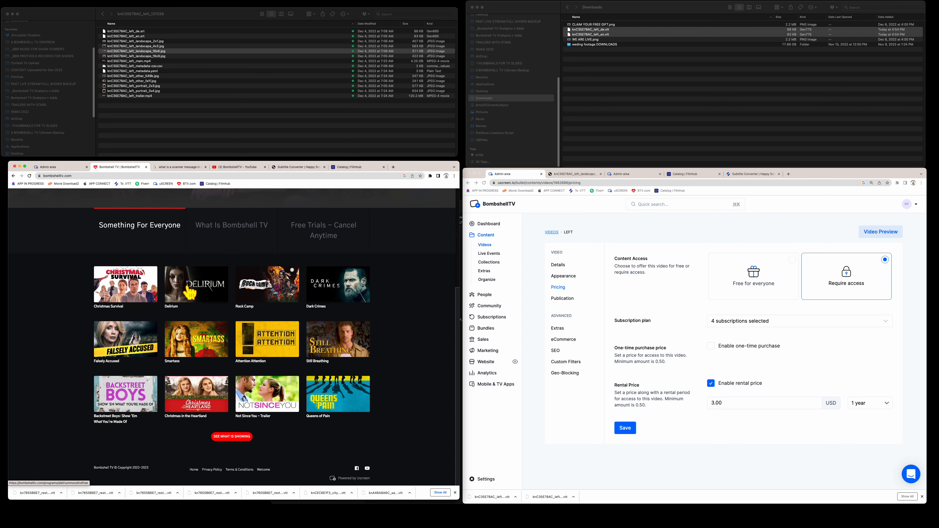
pyautogui.click(190, 292)
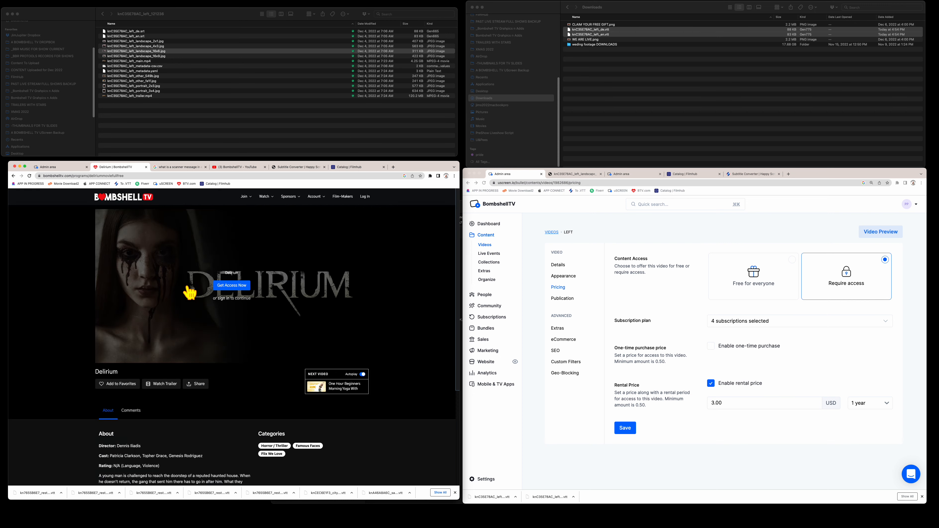
pyautogui.click(231, 286)
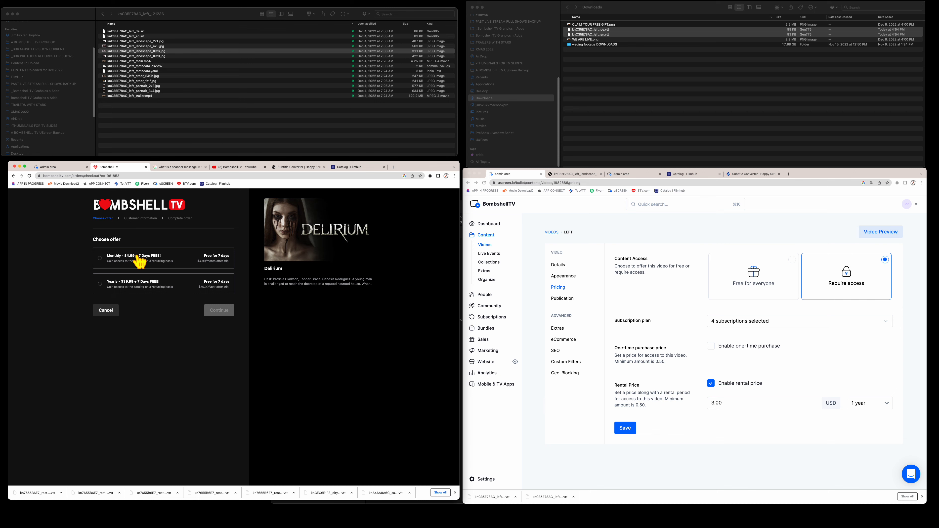
# - Return to the catalog, log back in past the reCAPTCHA, and go back to Left Trailer's pricing
pyautogui.click(14, 176)
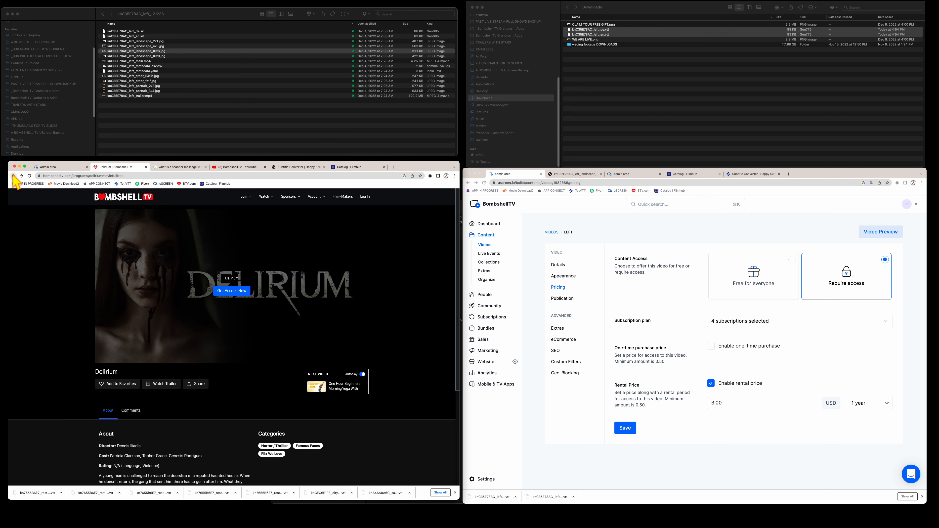
pyautogui.click(14, 176)
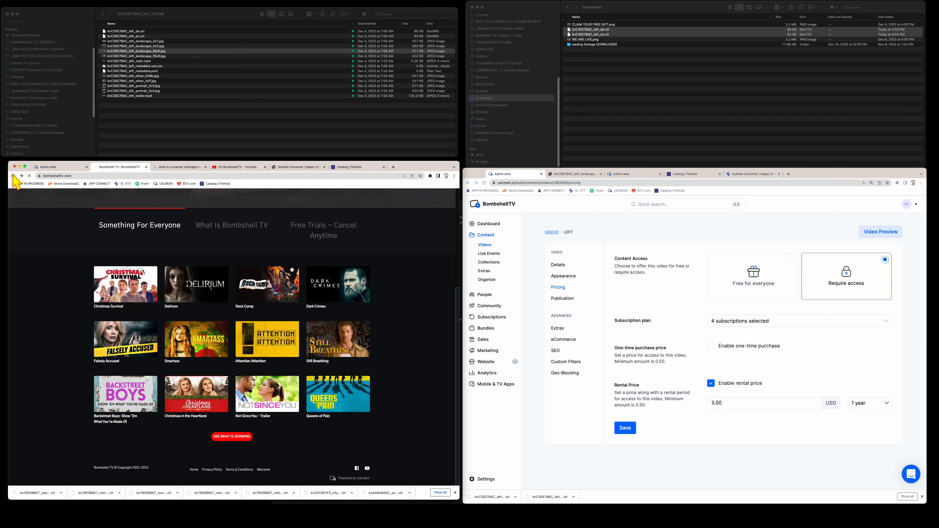
pyautogui.click(13, 176)
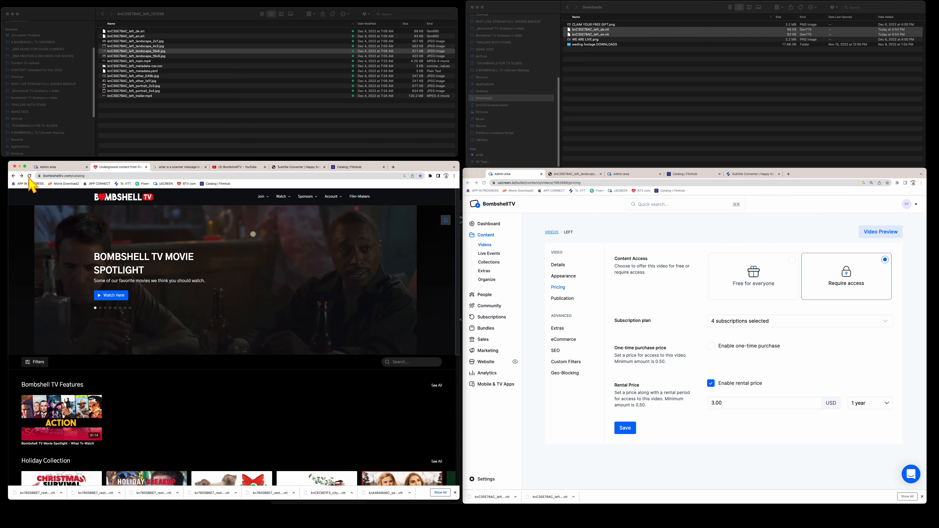
pyautogui.click(29, 176)
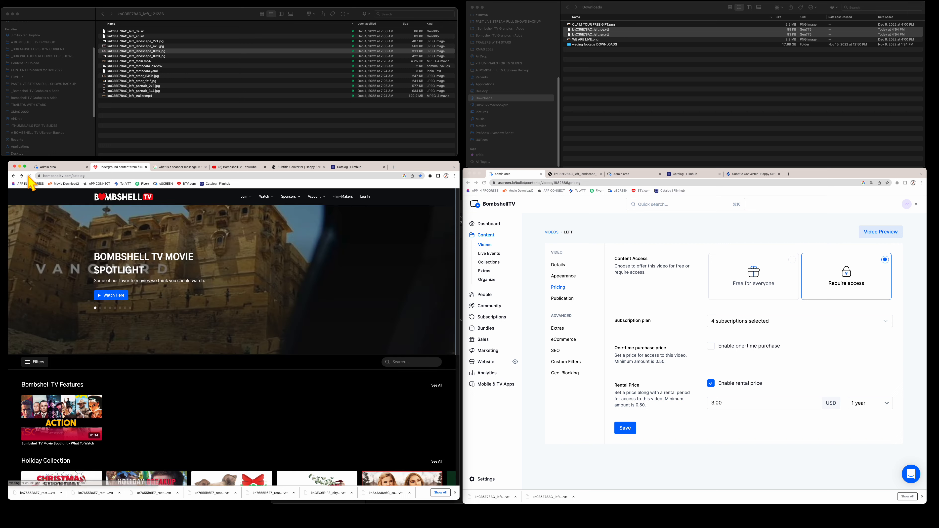
pyautogui.click(365, 197)
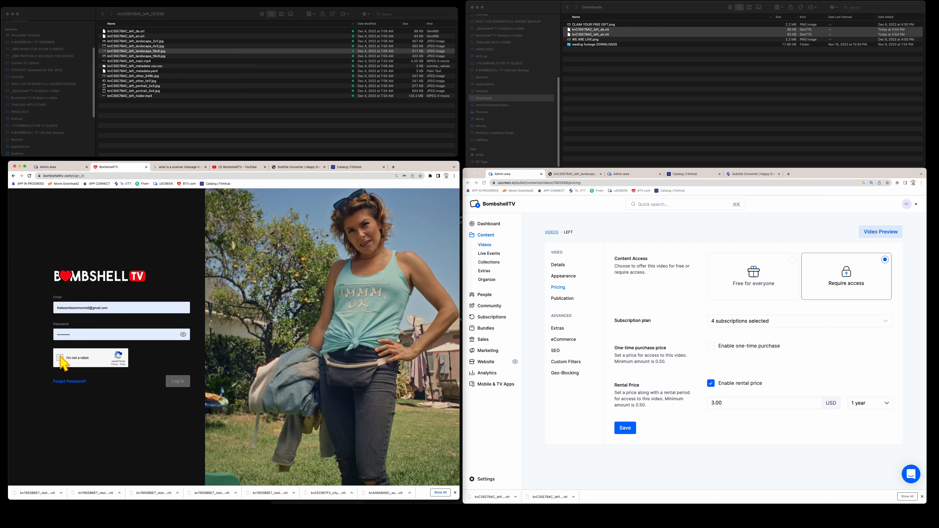
pyautogui.click(60, 358)
pyautogui.click(178, 381)
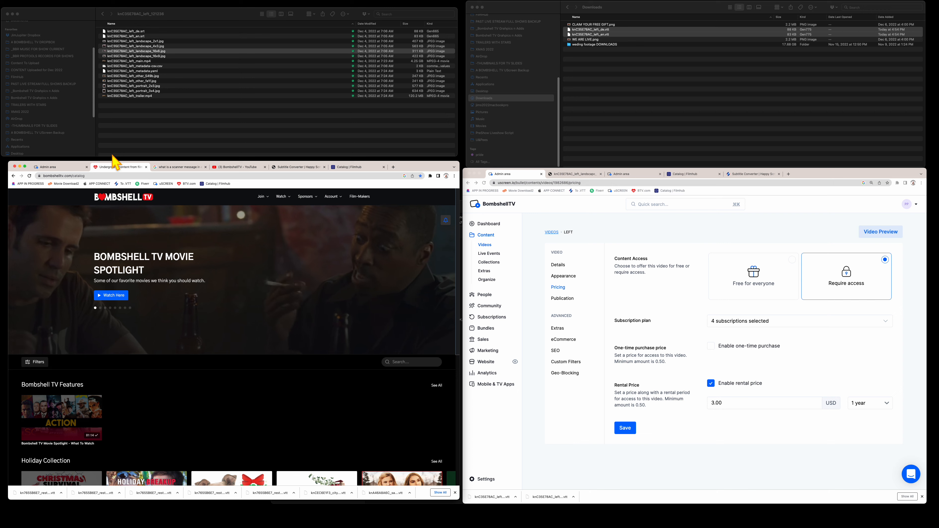
pyautogui.click(66, 167)
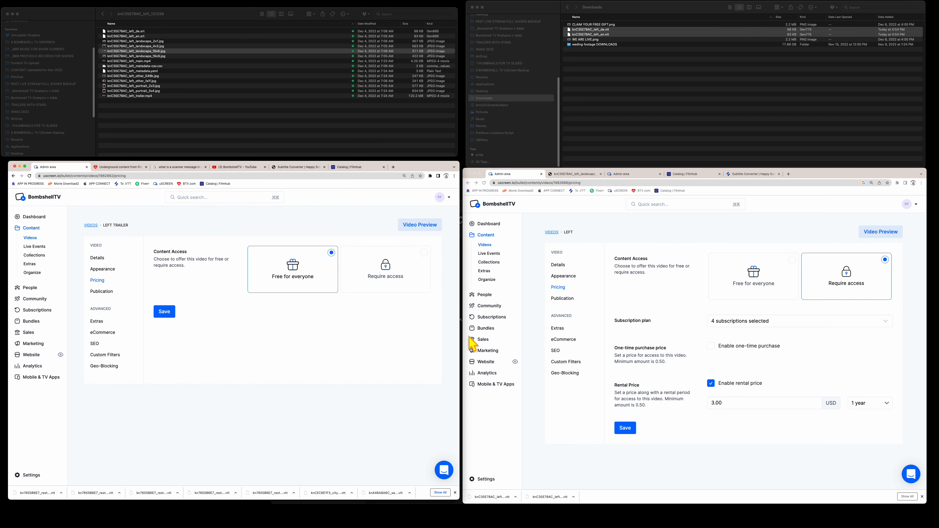
# - Save Left's pricing again and bring up the SEO pages for Left and Left Trailer
pyautogui.click(624, 427)
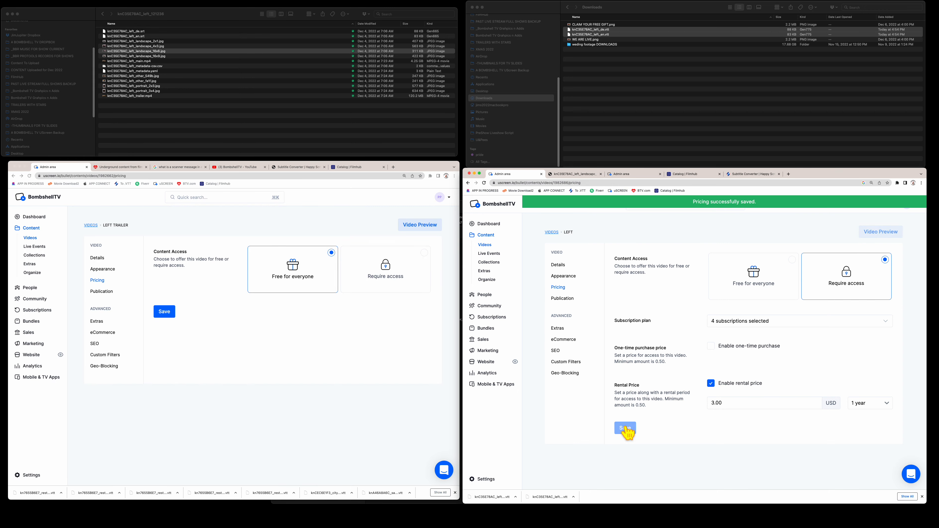
pyautogui.click(555, 350)
pyautogui.click(94, 343)
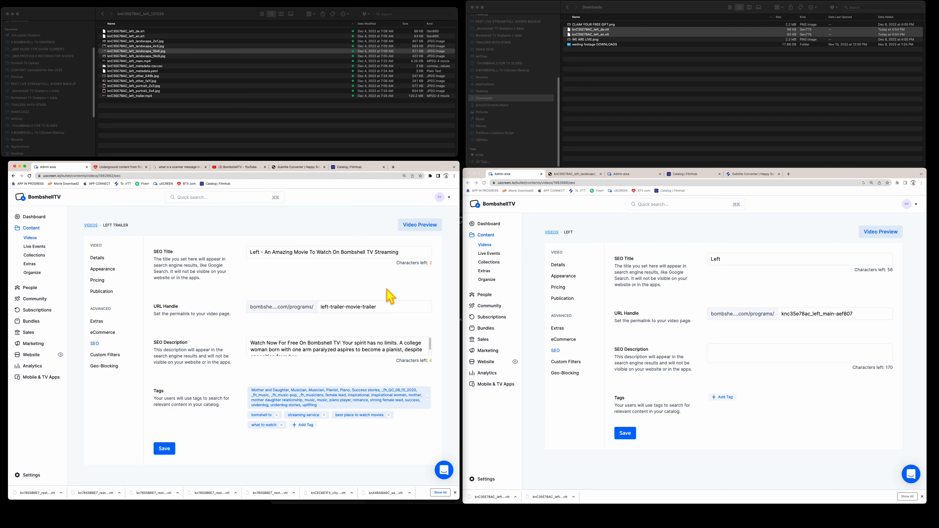
# - Replace Left's SEO title with the trailer's full SEO title
pyautogui.moveTo(404, 253); pyautogui.dragTo(239, 242)
pyautogui.press('super+c')
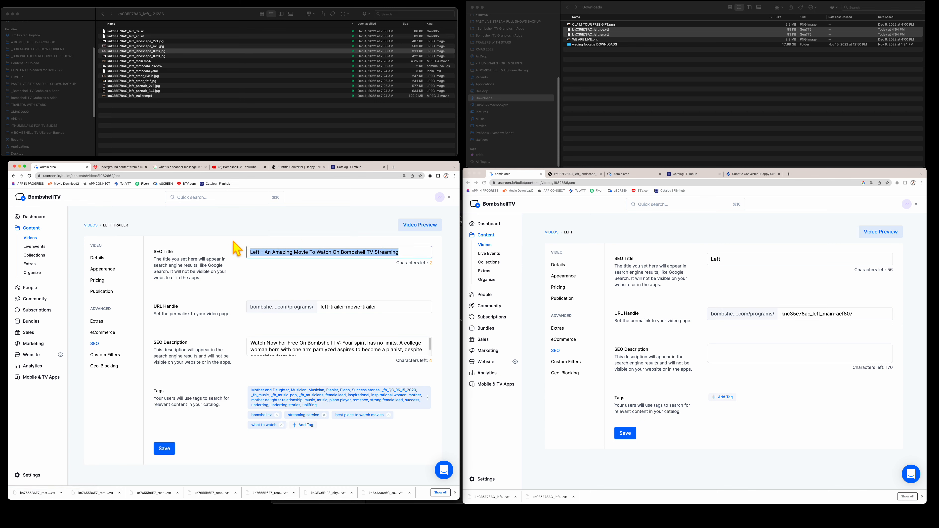
pyautogui.click(743, 260)
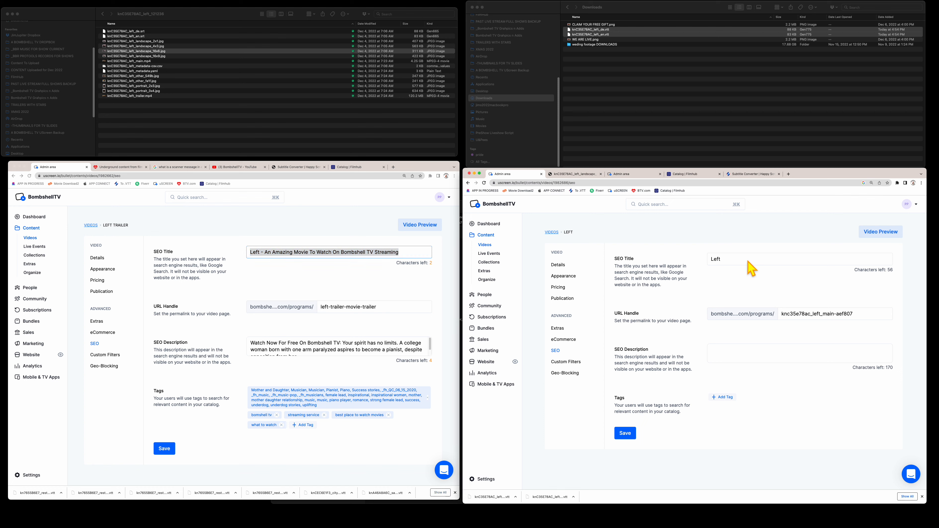
pyautogui.moveTo(740, 256); pyautogui.dragTo(683, 261)
pyautogui.press('super+v')
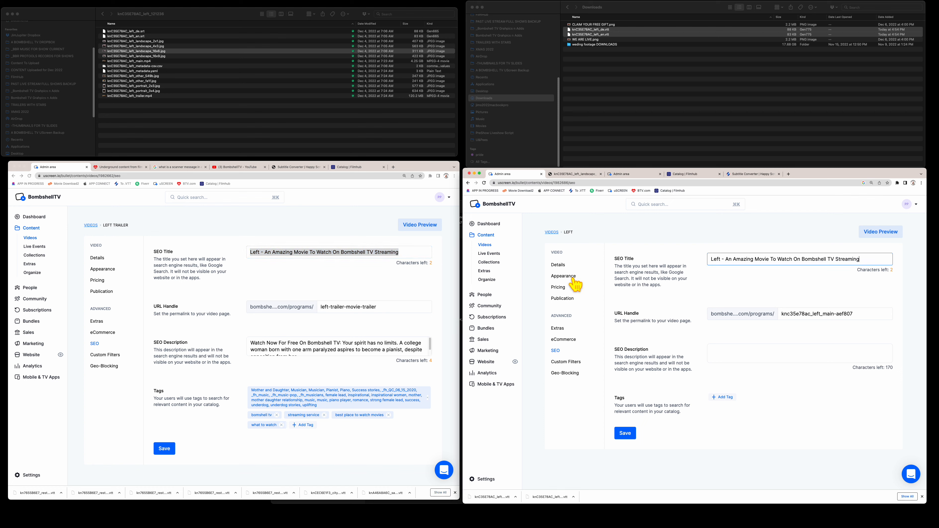
# - Set Left's URL handle to left-trailer-movie, copied from the trailer
pyautogui.click(390, 316)
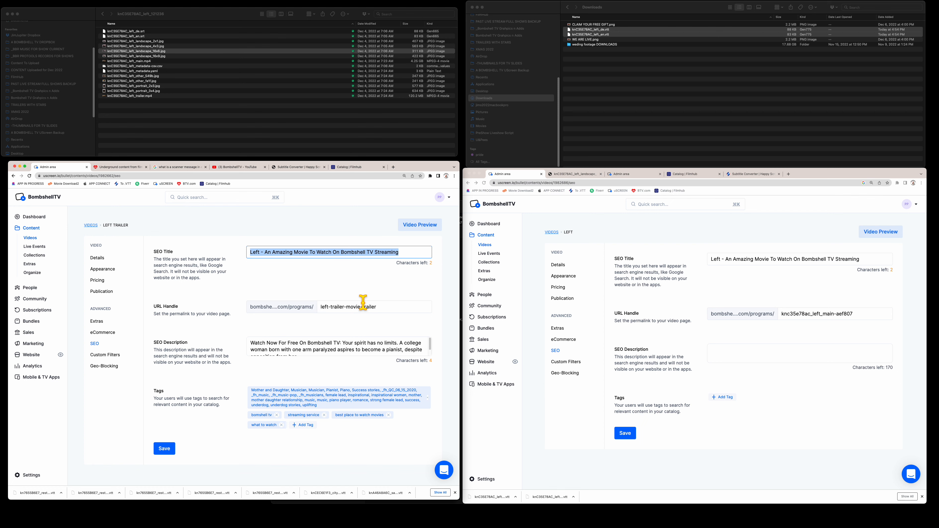
pyautogui.moveTo(360, 307); pyautogui.dragTo(303, 304)
pyautogui.press('super+c')
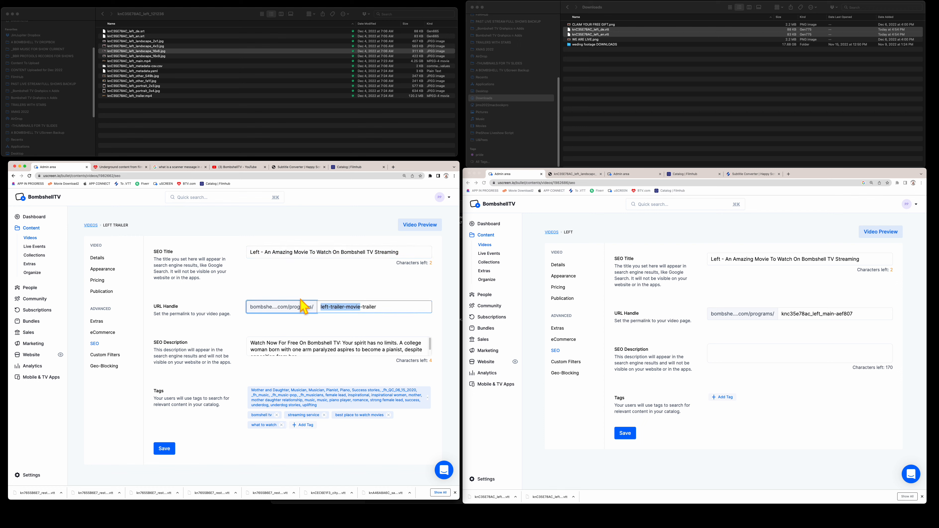
pyautogui.click(871, 321)
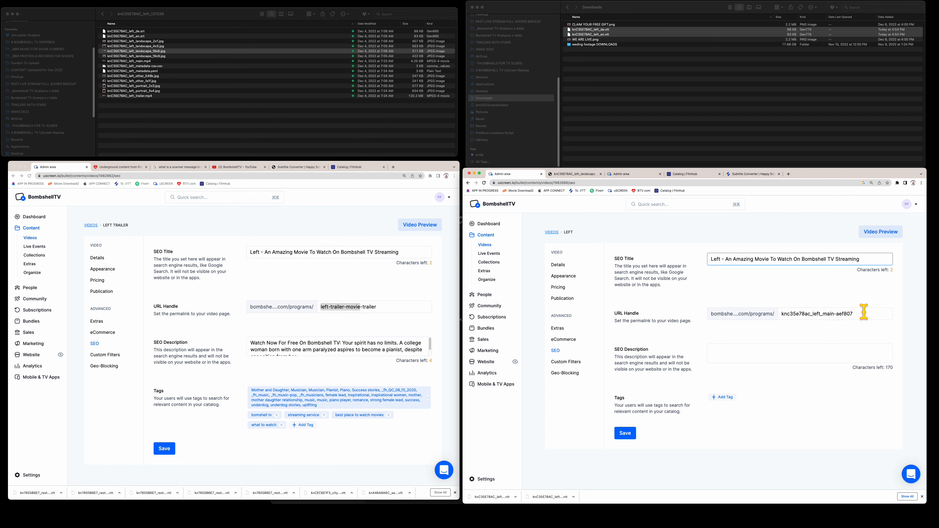
pyautogui.moveTo(864, 313); pyautogui.dragTo(756, 314)
pyautogui.press('super+v')
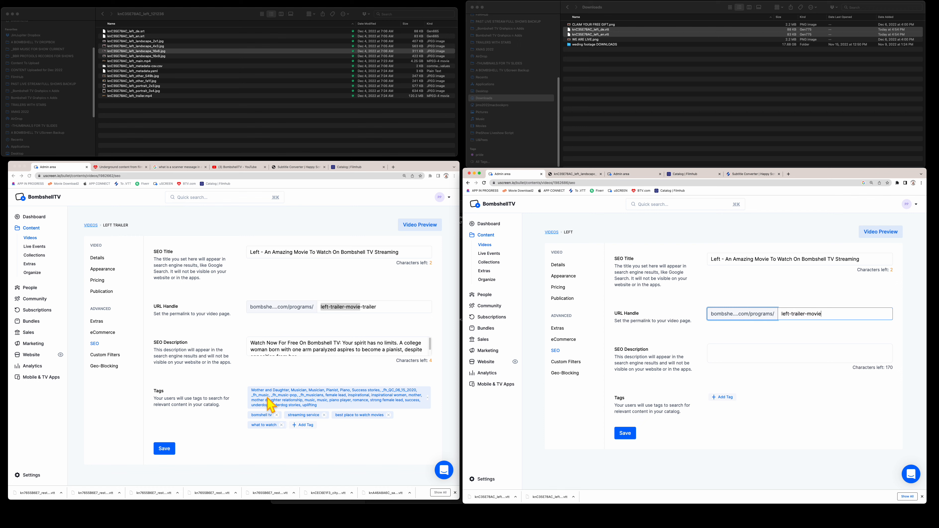
# - Paste the trailer's 'Watch Now For Free On Bombshell TV' description into Left's SEO description; save trailer's SEO
pyautogui.click(253, 348)
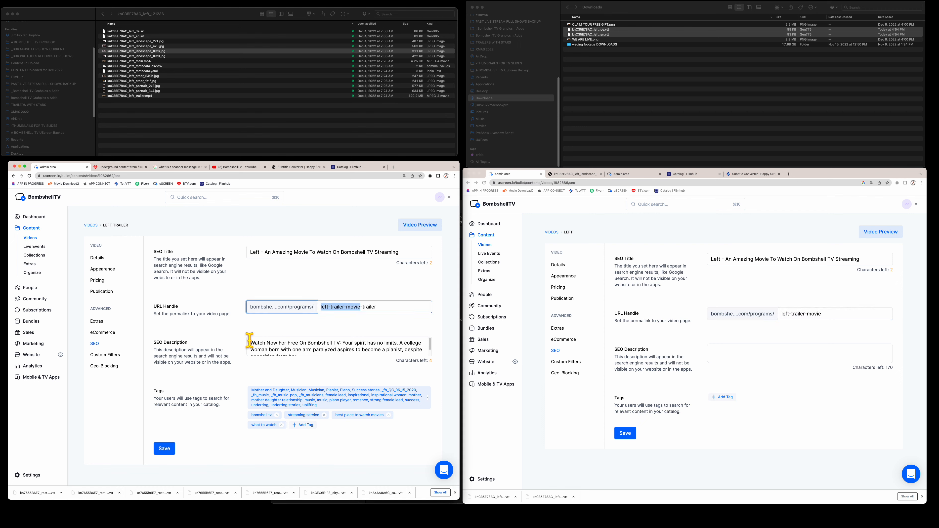
pyautogui.press('super+a')
pyautogui.press('super+c')
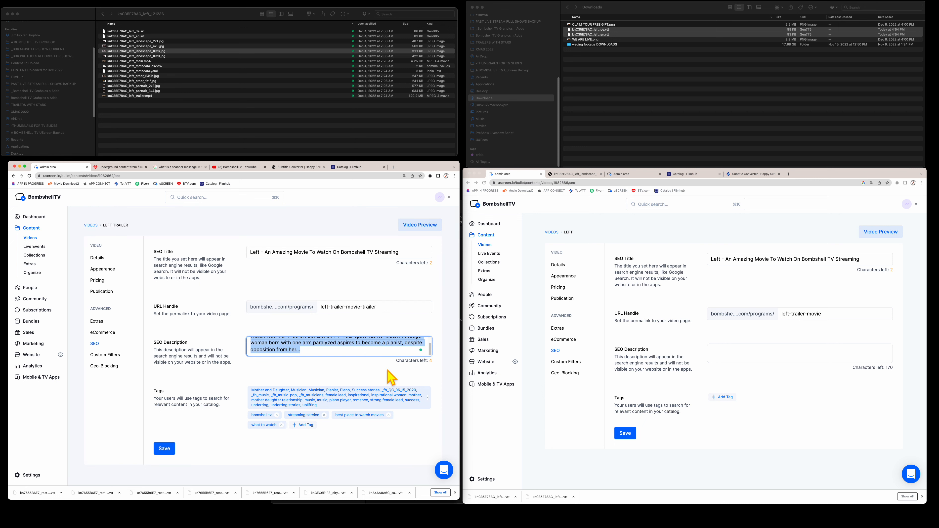
pyautogui.click(725, 366)
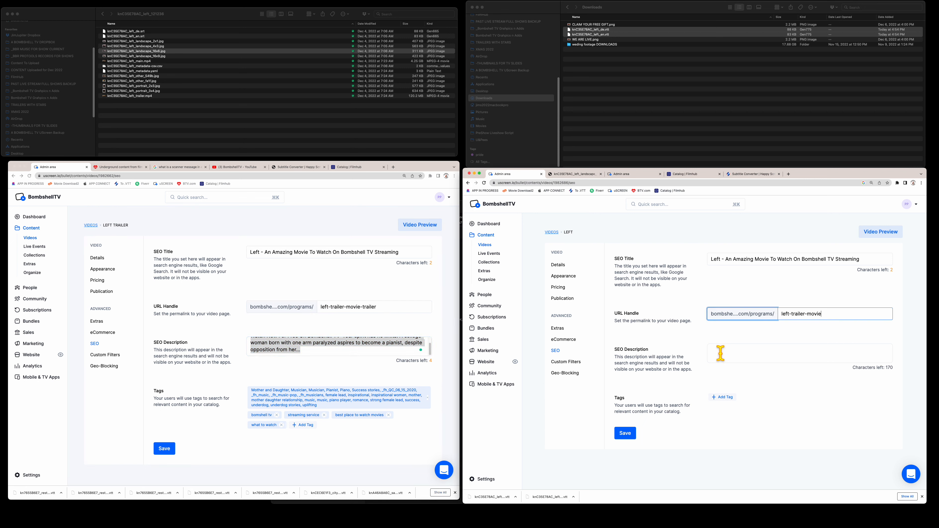
pyautogui.click(718, 352)
pyautogui.press('super+v')
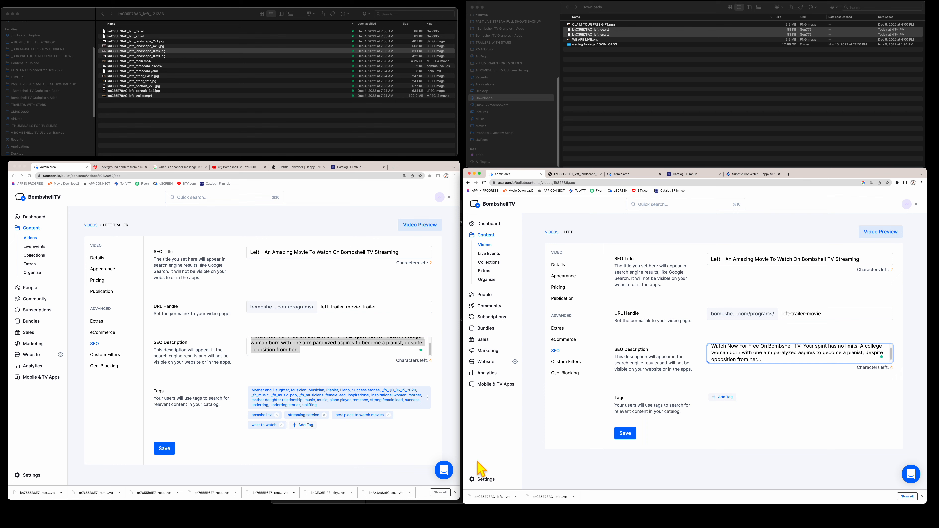
pyautogui.click(323, 410)
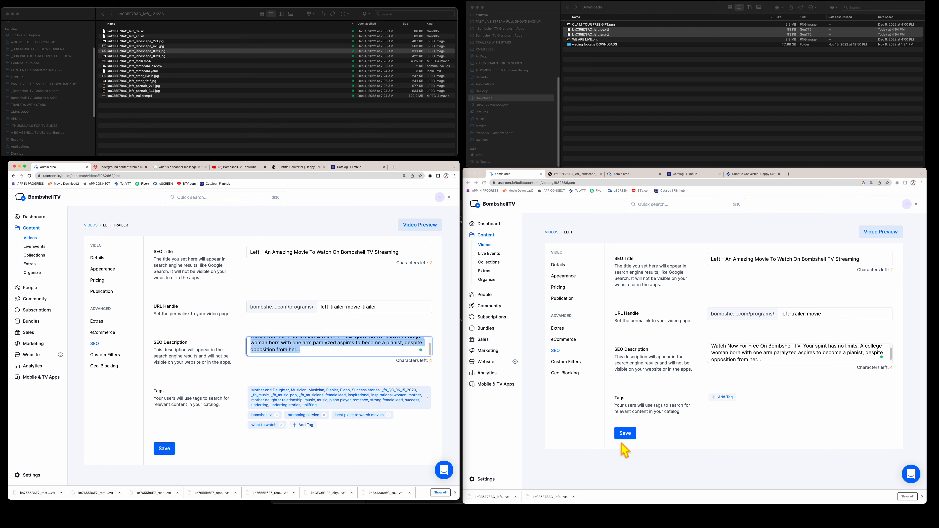
pyautogui.click(624, 449)
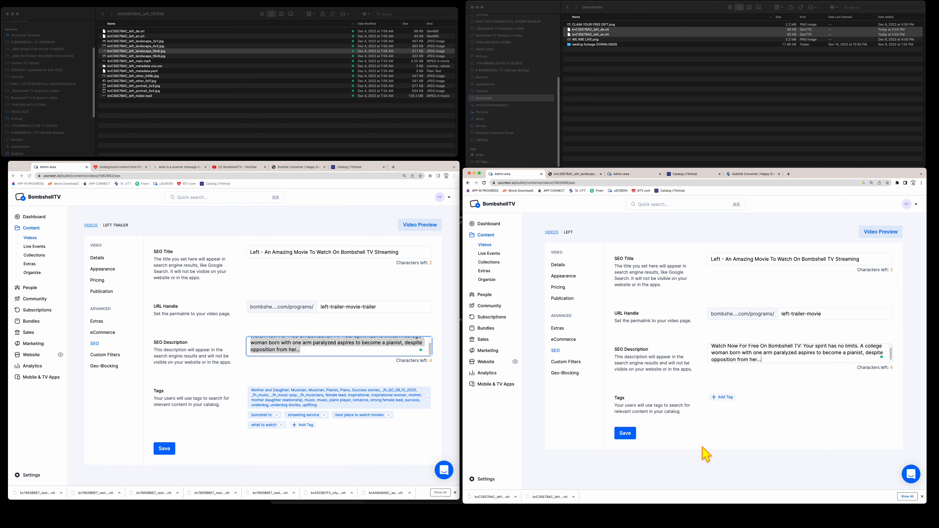
pyautogui.click(170, 452)
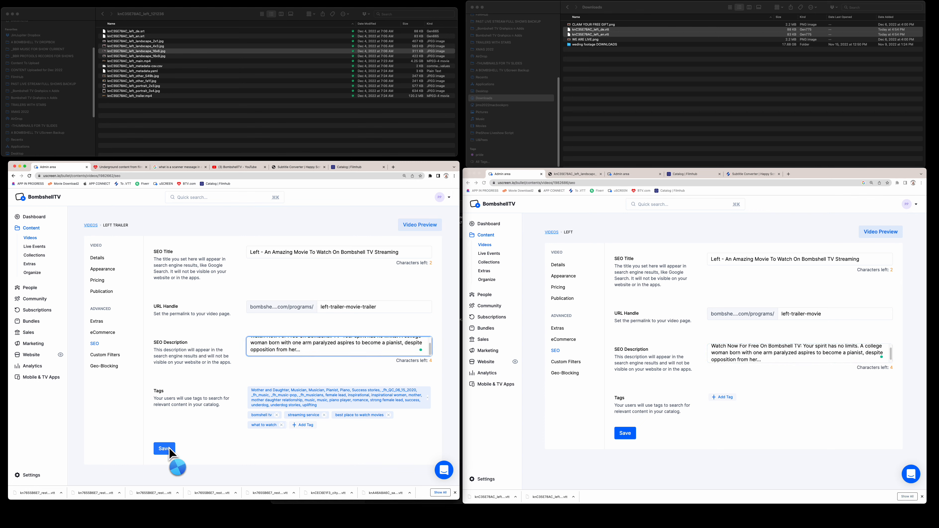
# - Add the trailer's tag list, Mother and Daughter through uplifting, as Left's tags and save
pyautogui.click(99, 258)
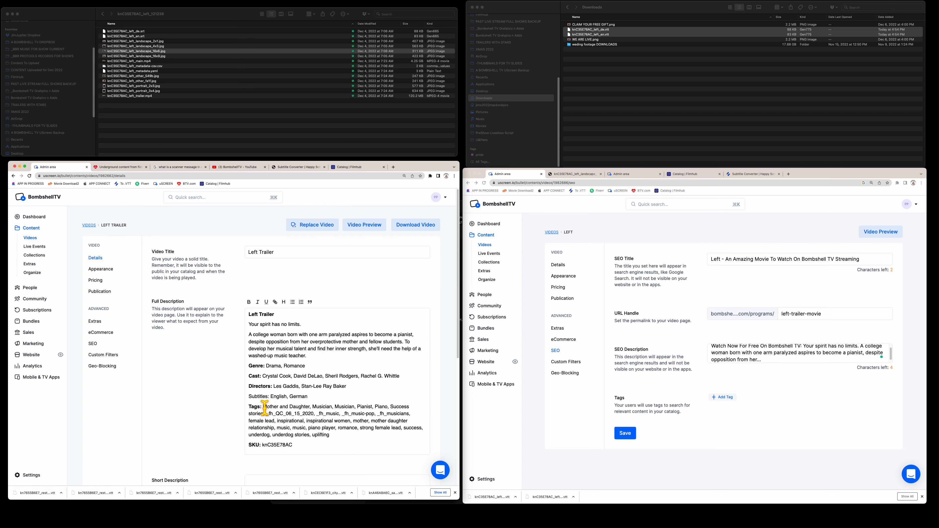
pyautogui.moveTo(263, 406); pyautogui.dragTo(330, 435)
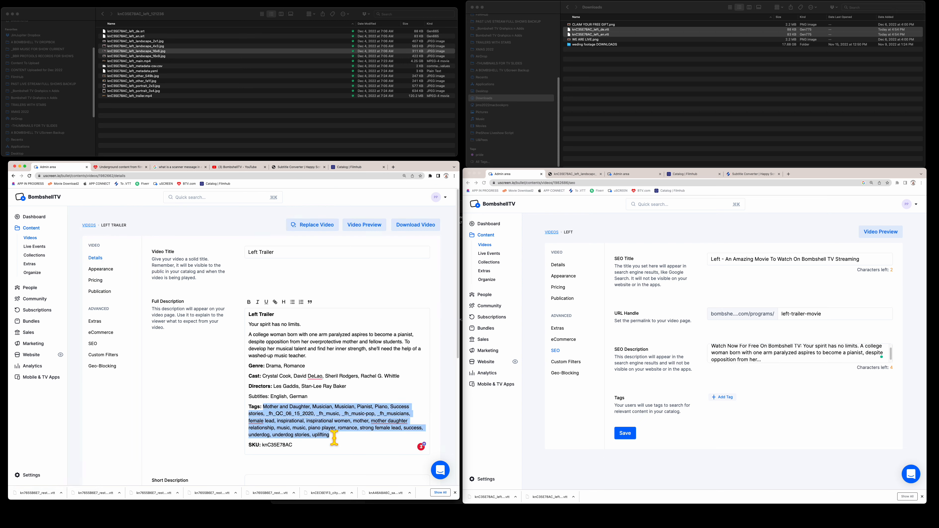
pyautogui.click(723, 401)
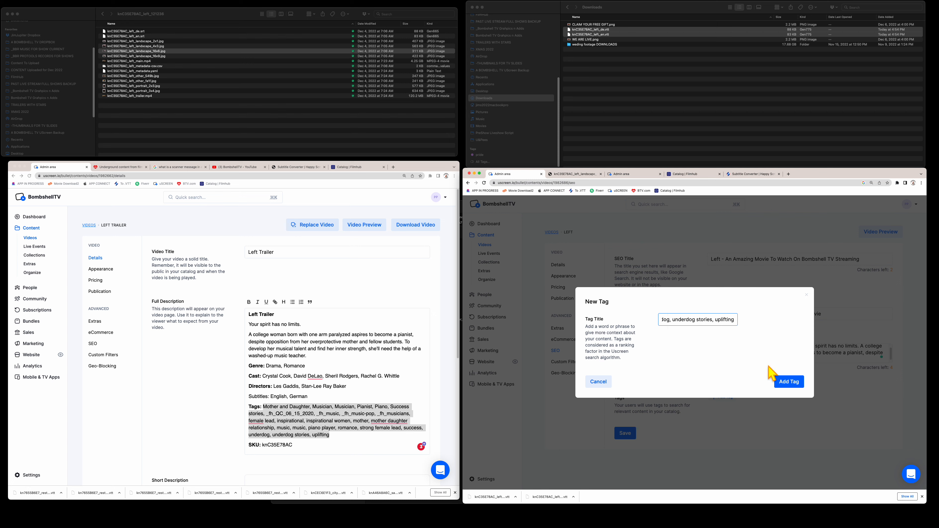
pyautogui.click(788, 381)
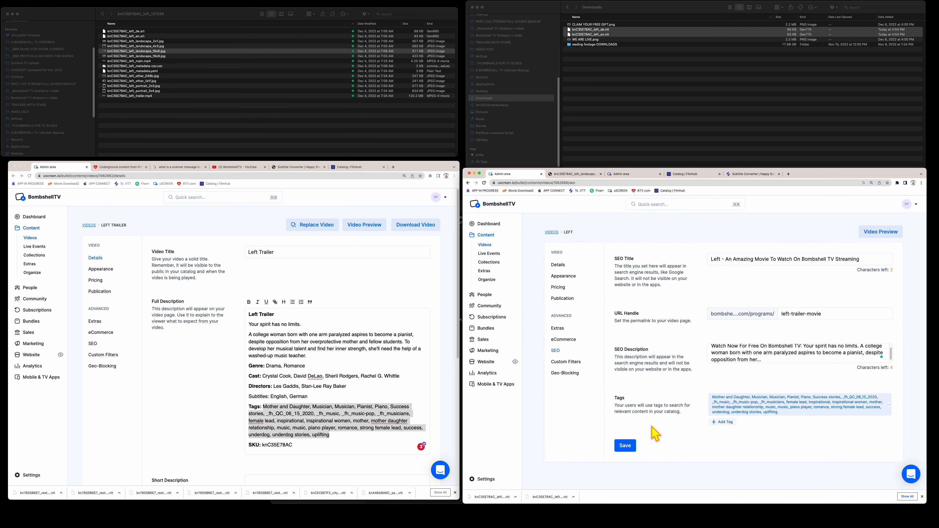
pyautogui.click(628, 445)
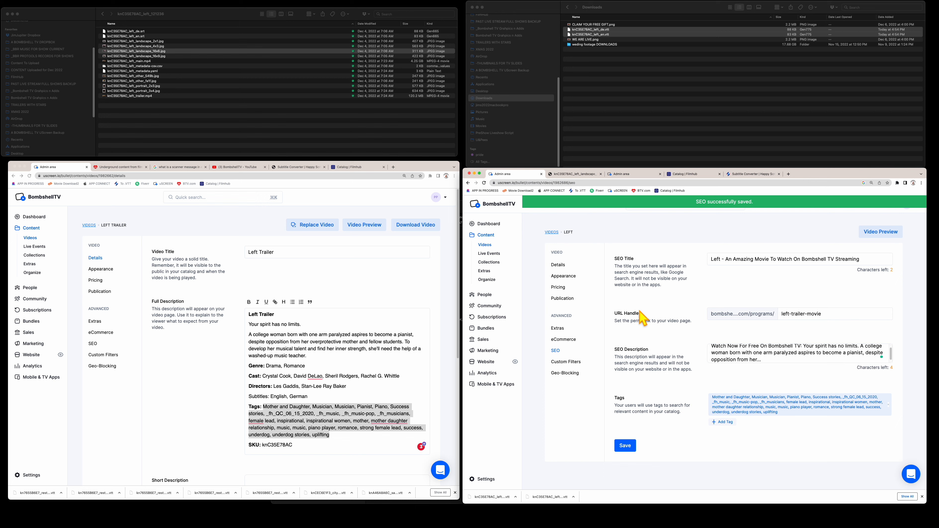
pyautogui.click(624, 447)
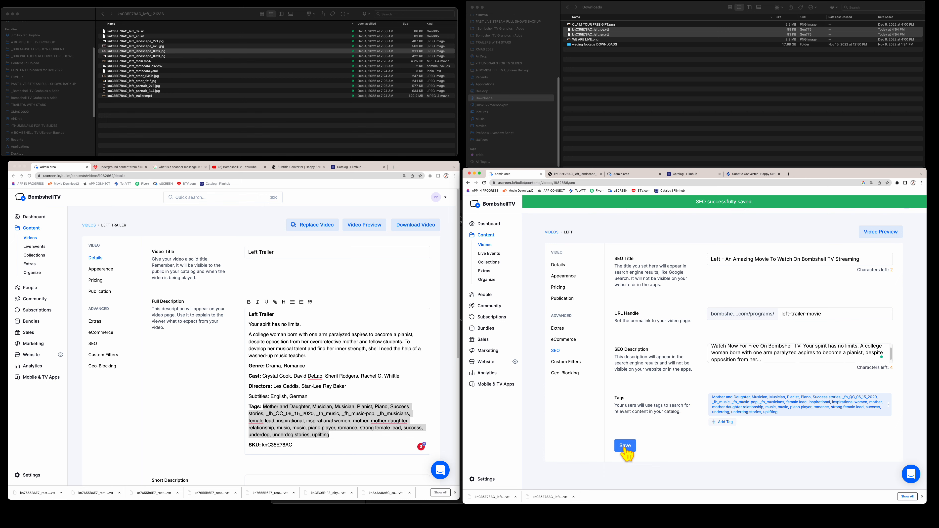
# - Search the Videos library for 'left' and open the Left video's edit page
pyautogui.click(552, 232)
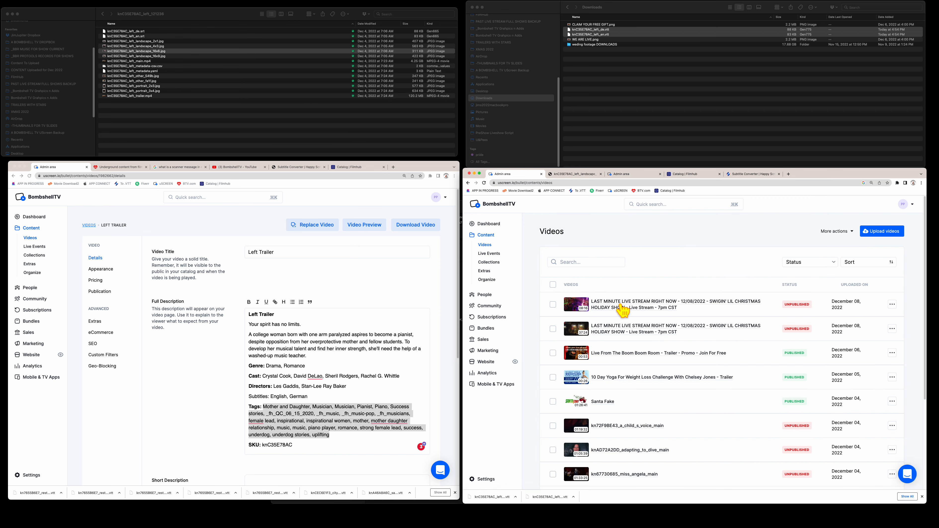
pyautogui.click(582, 262)
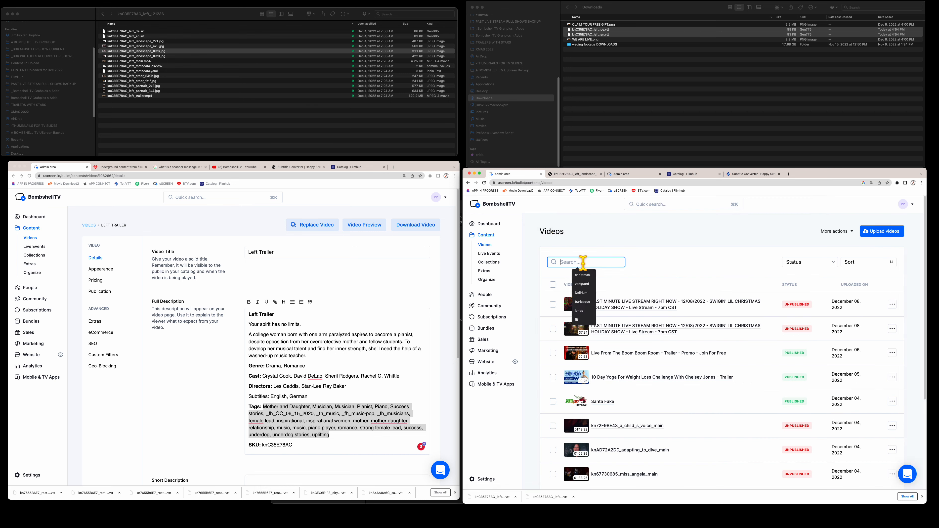
pyautogui.write('left')
pyautogui.press('Return')
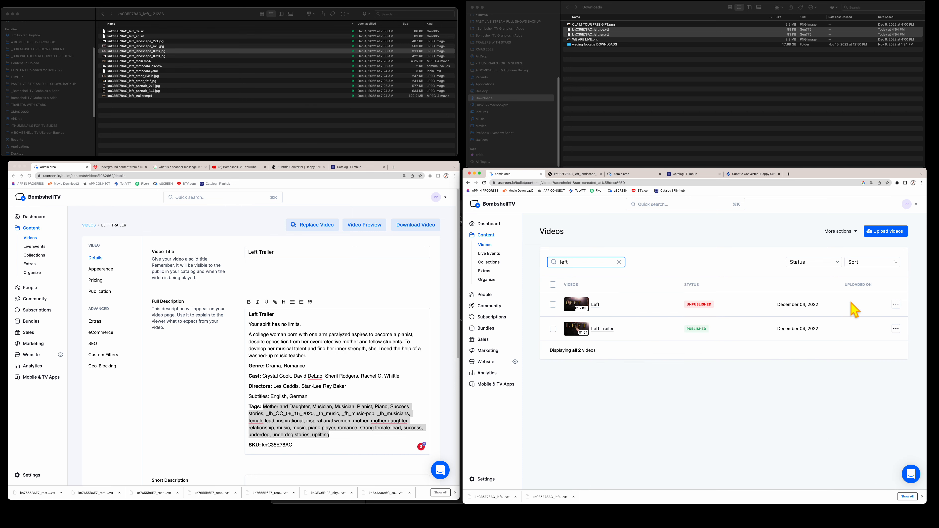
pyautogui.click(895, 305)
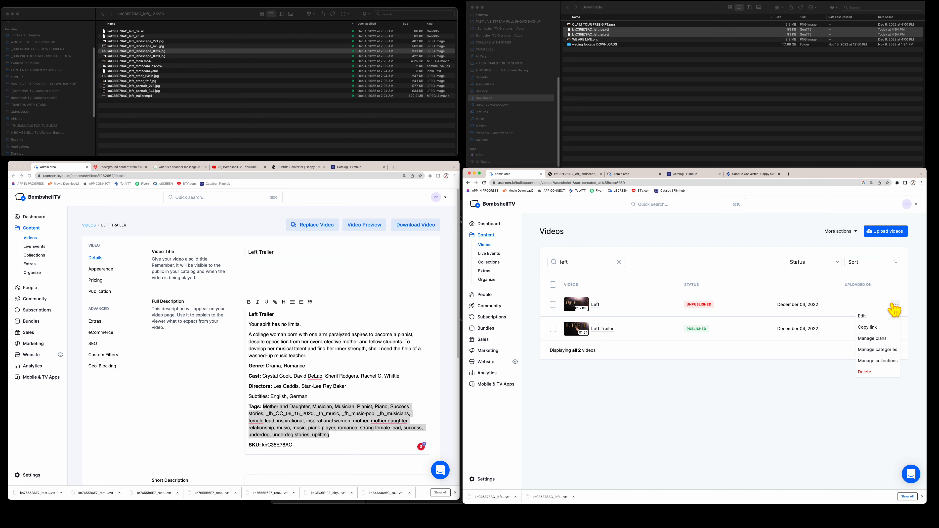
pyautogui.click(860, 318)
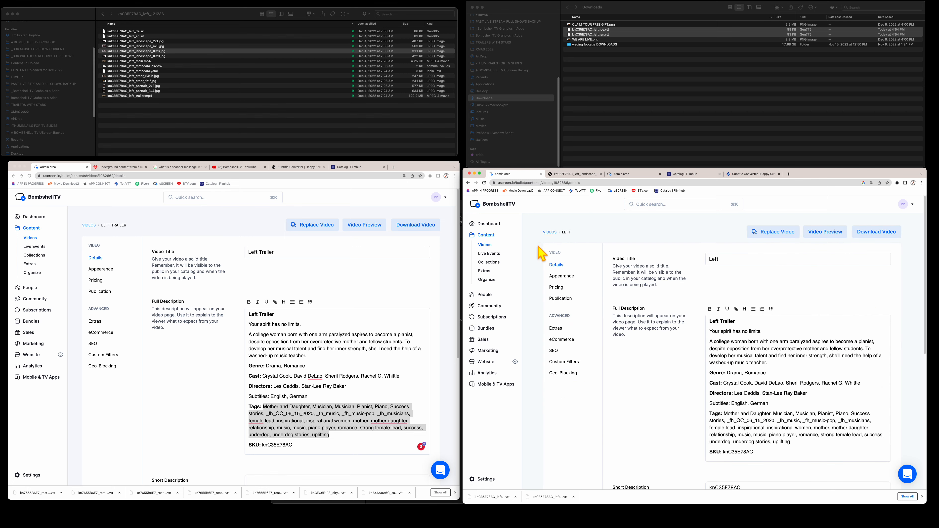
# - Review the Left video's details and appearance/categories, then view its pricing settings
pyautogui.scroll(-4, 699, 286)
pyautogui.scroll(-1, 698, 286)
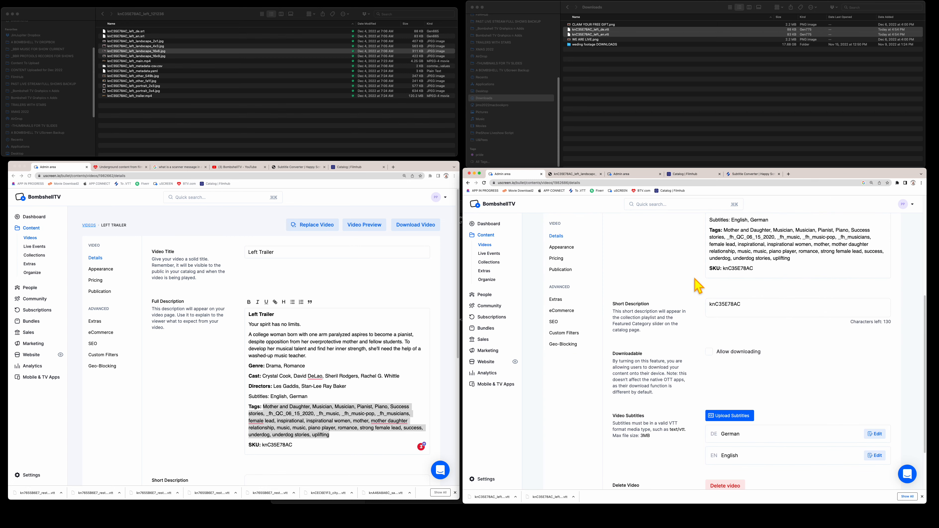
pyautogui.click(561, 247)
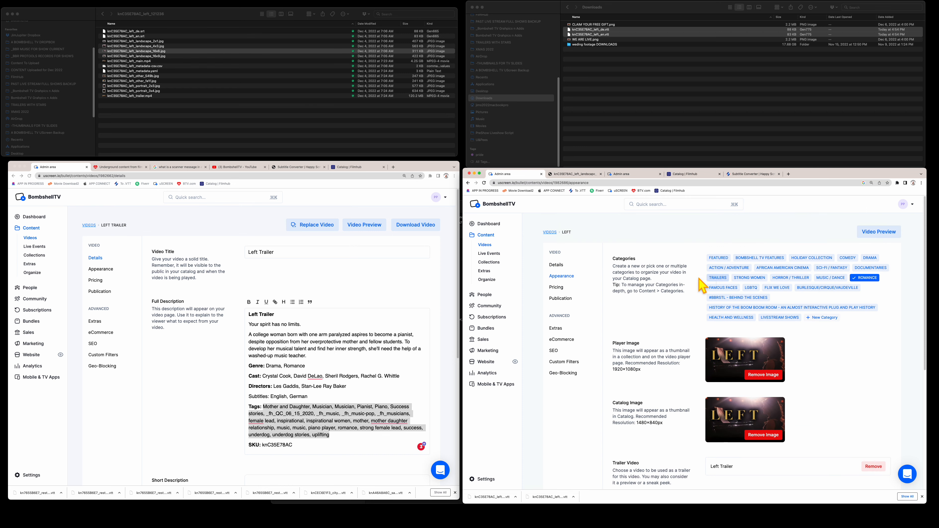
pyautogui.scroll(-5, 675, 279)
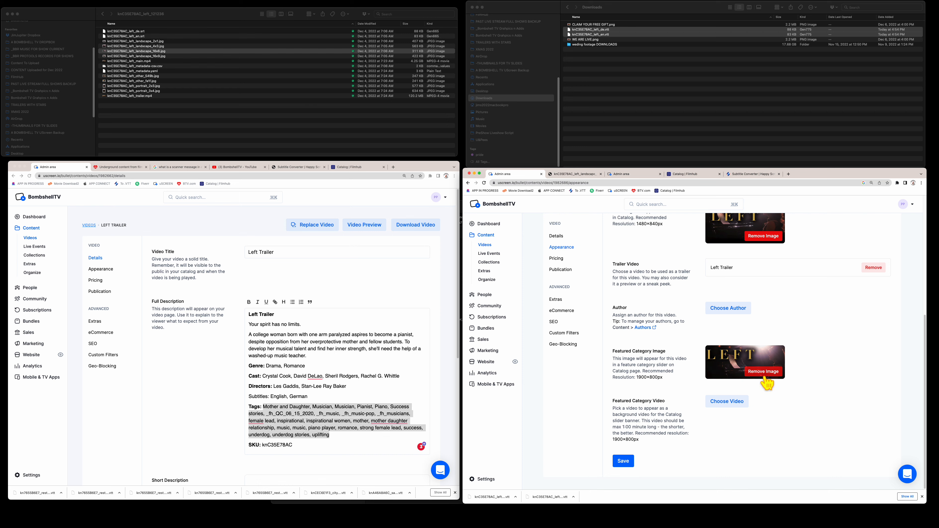
pyautogui.click(557, 258)
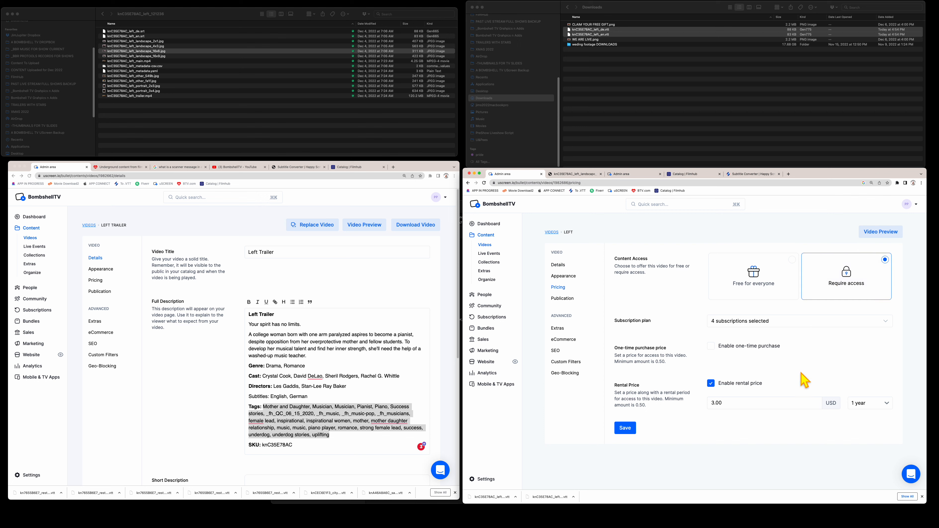
# - Set the Left video's publication status to Published and save it
pyautogui.click(561, 302)
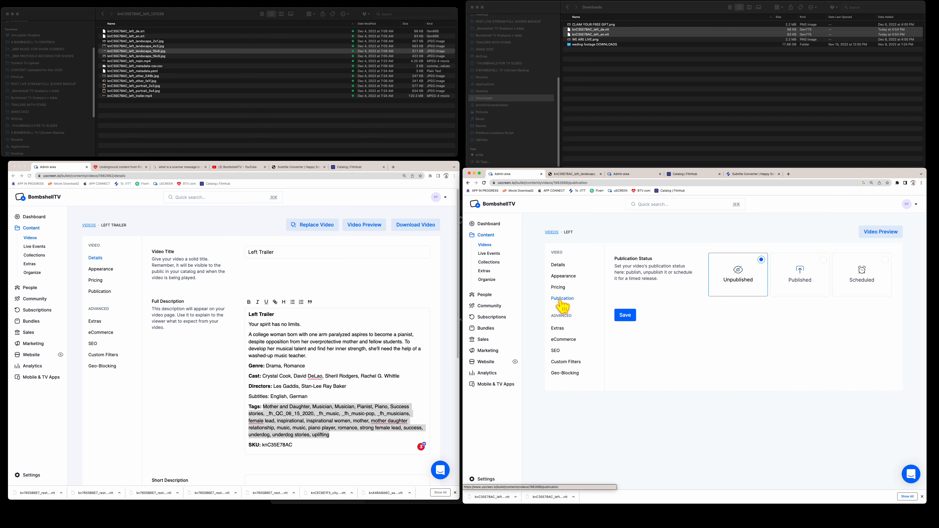
pyautogui.click(796, 278)
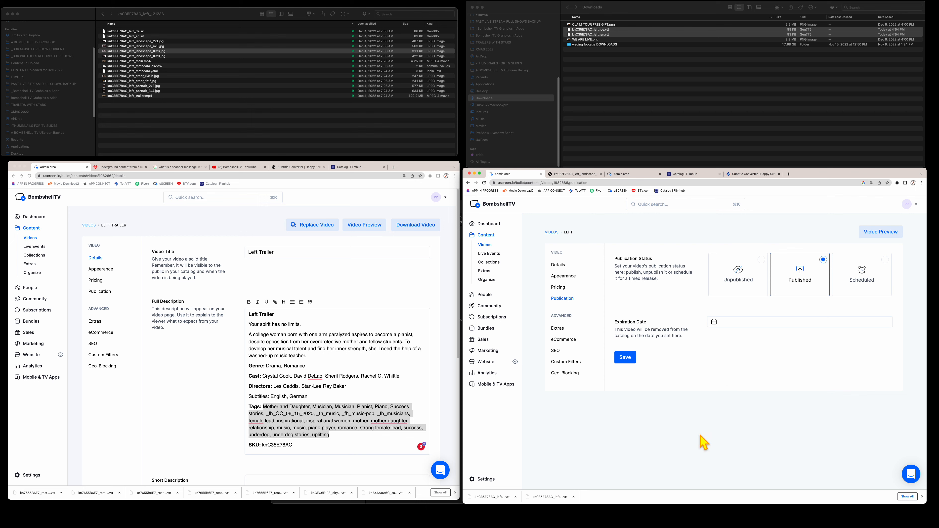
pyautogui.click(627, 358)
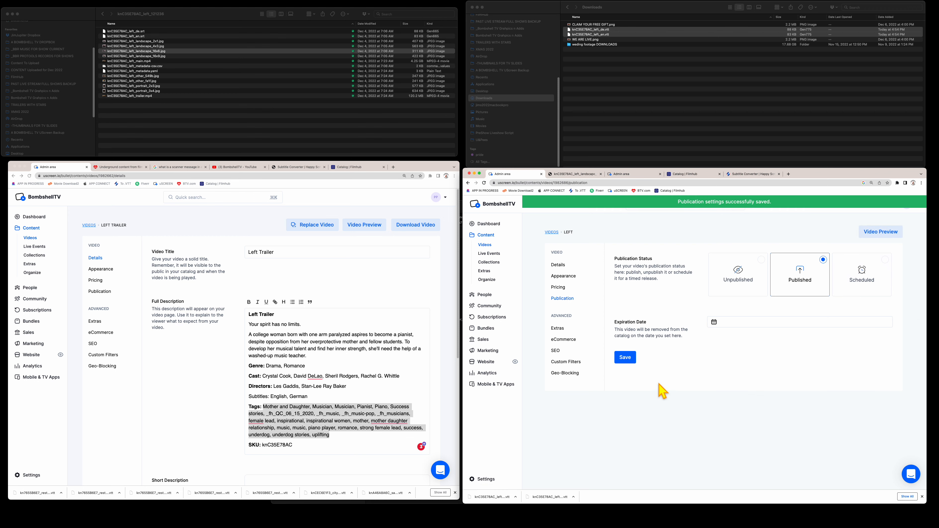
# - Switch Left's status to Scheduled, leaving the expiration date unset
pyautogui.click(880, 281)
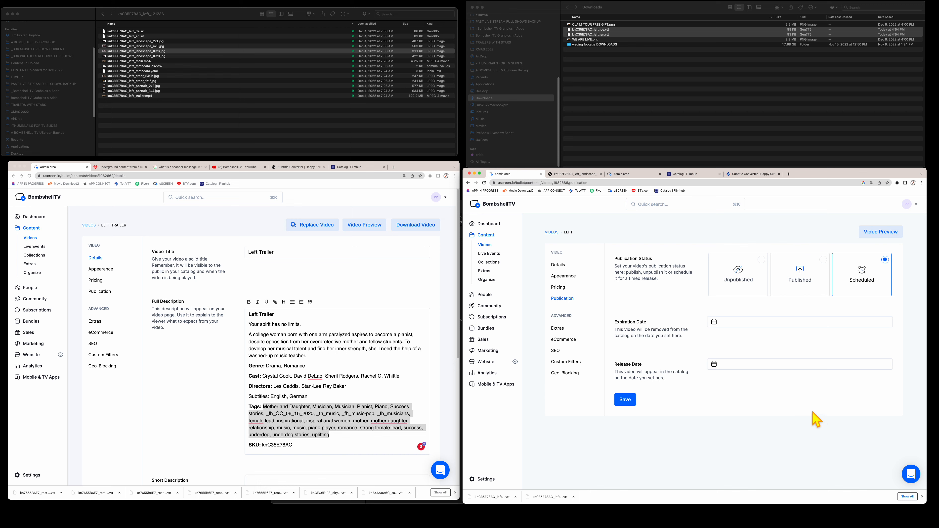
pyautogui.click(754, 322)
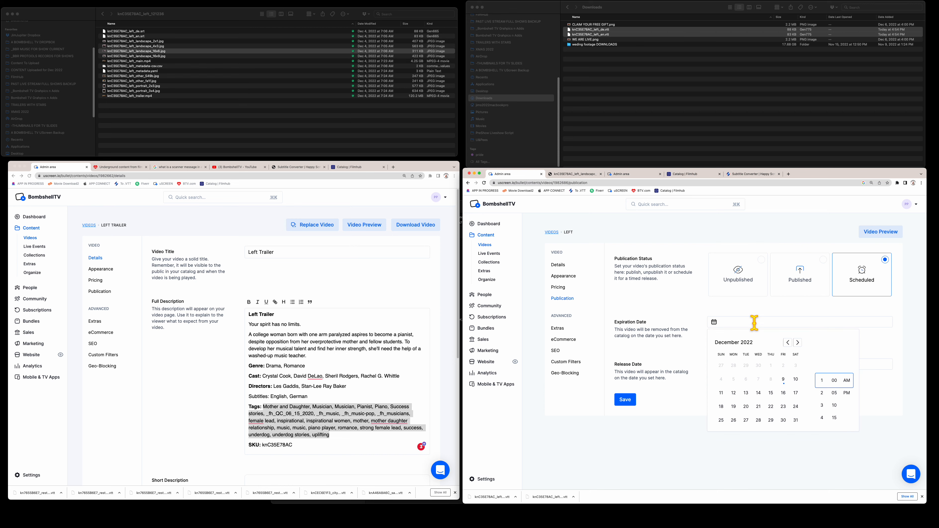
pyautogui.click(660, 322)
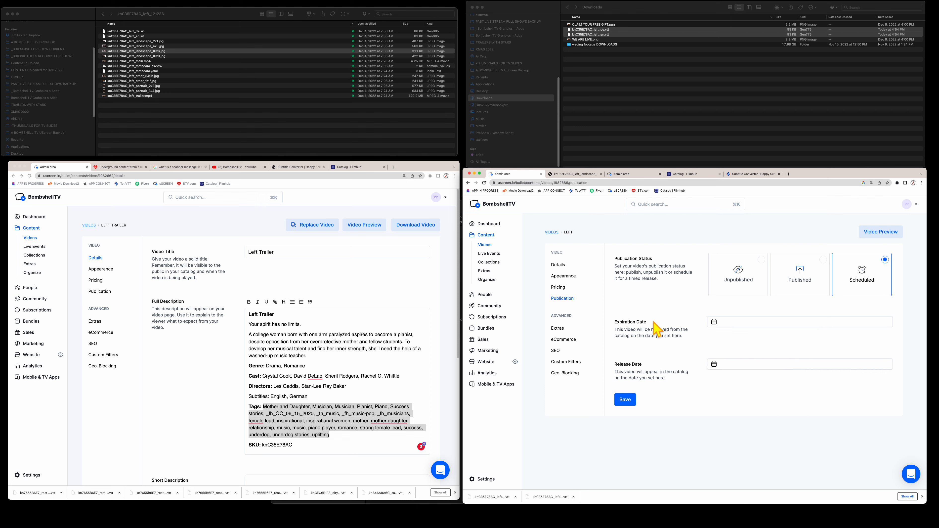
# - Browse Left's Extras, eCommerce, SEO, Custom Filters and Geo-Blocking pages, then return to the Videos list
pyautogui.click(559, 329)
pyautogui.click(560, 340)
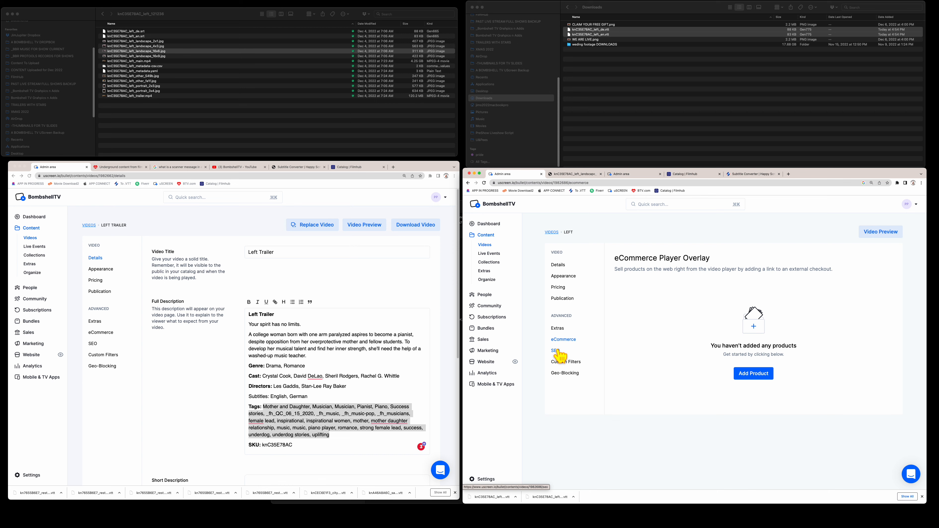
pyautogui.click(557, 350)
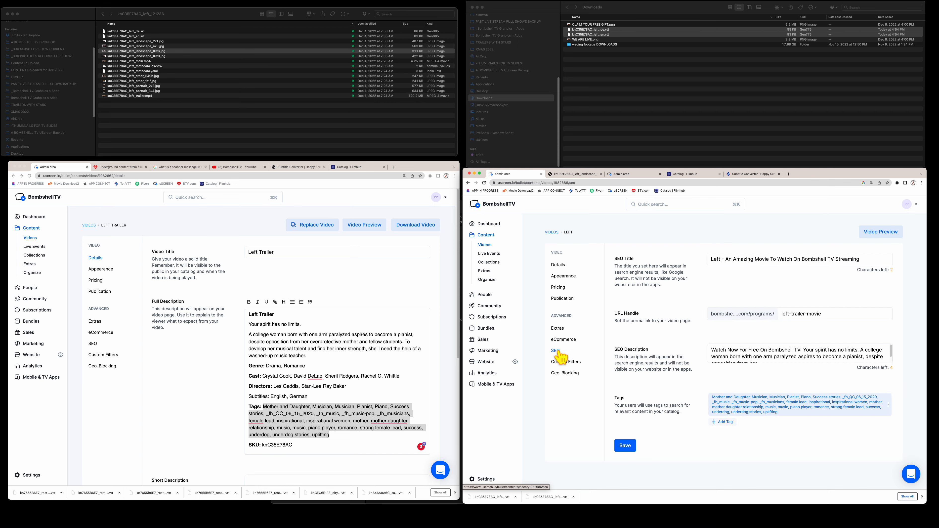
pyautogui.click(561, 361)
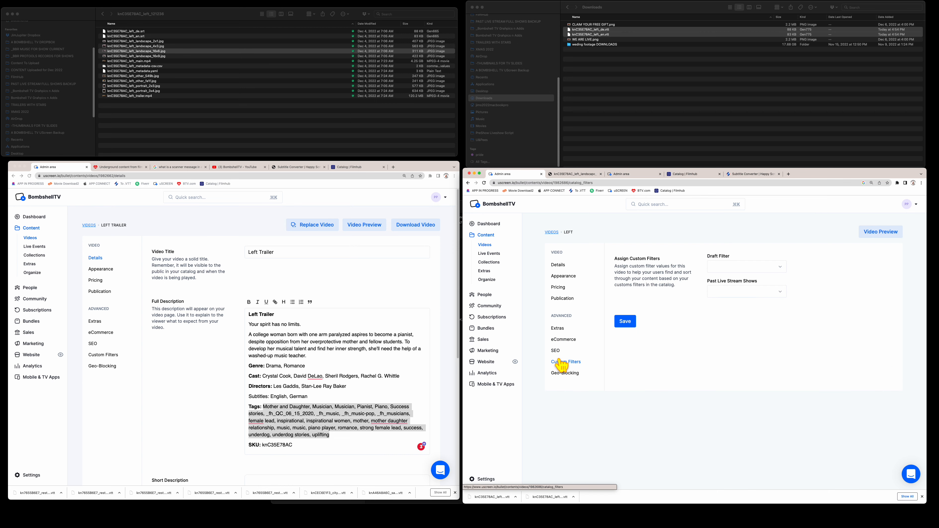
pyautogui.click(562, 340)
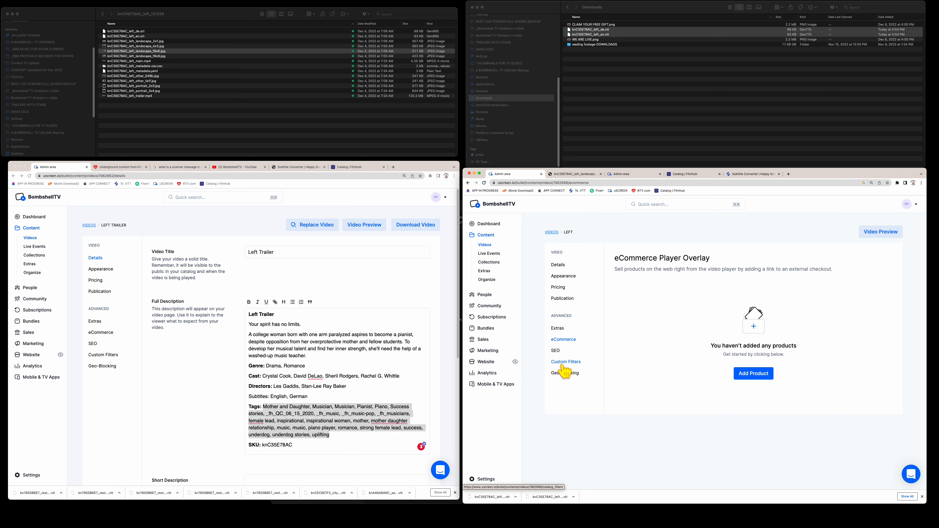
pyautogui.click(564, 373)
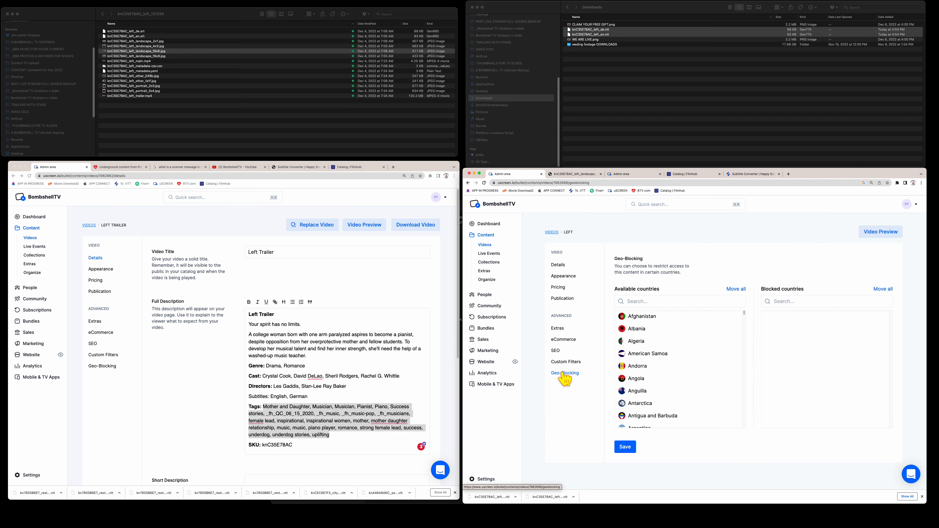
pyautogui.click(566, 363)
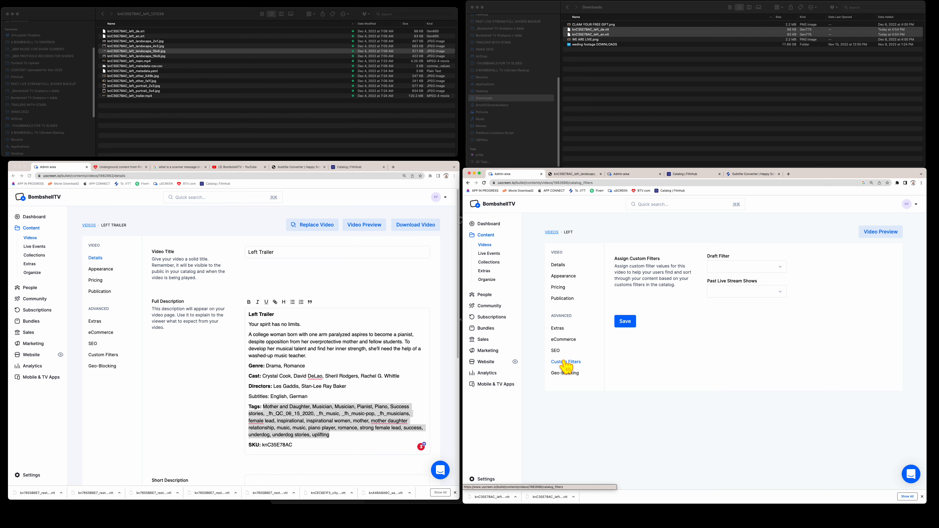
pyautogui.click(551, 232)
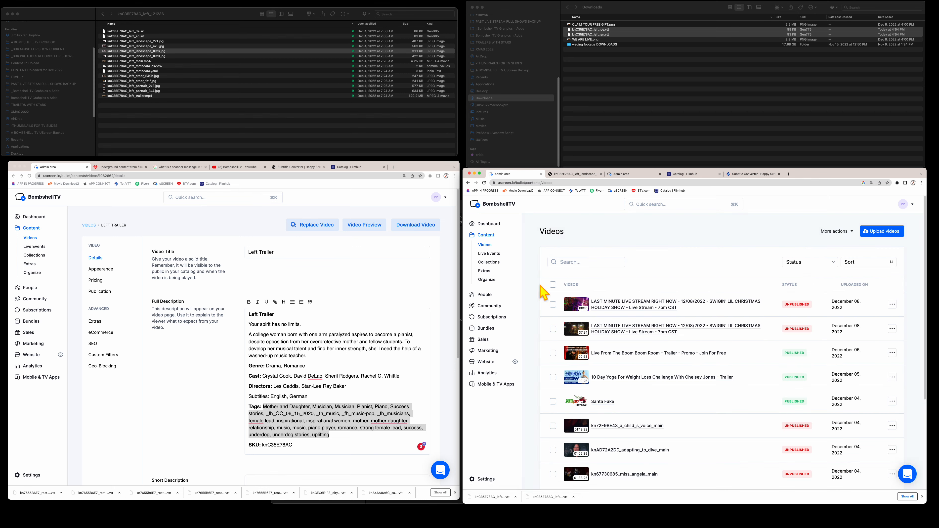
# - Bring the BombshellTV catalog window to the front and enlarge it to fill the screen
pyautogui.click(184, 418)
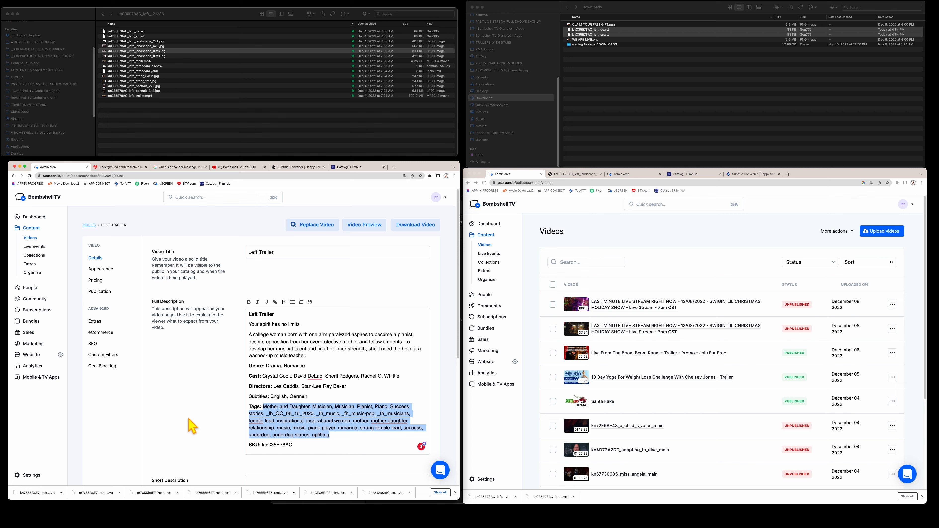
pyautogui.click(176, 416)
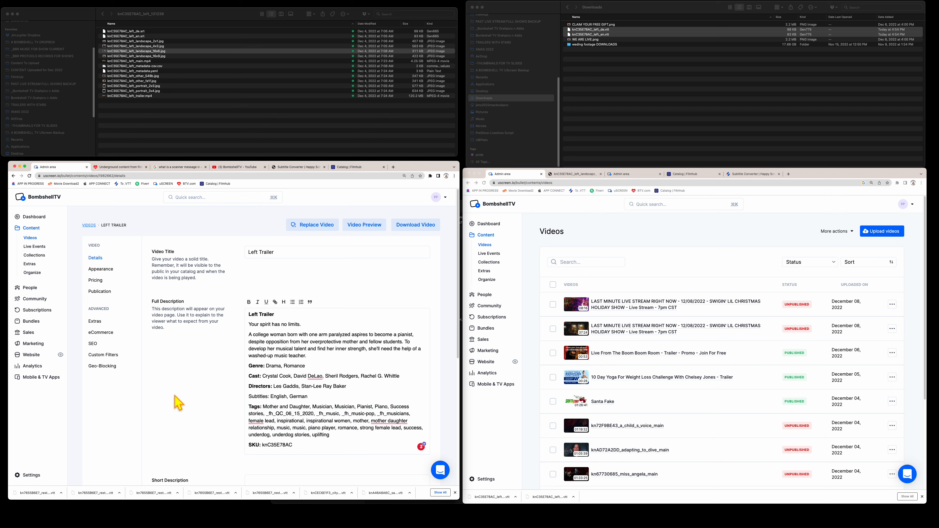
pyautogui.click(126, 167)
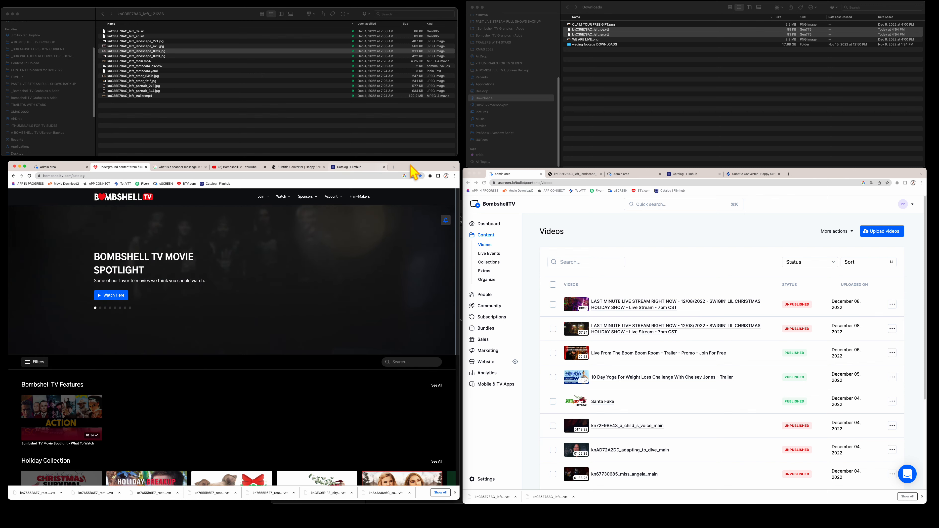
pyautogui.moveTo(413, 170); pyautogui.dragTo(419, 15)
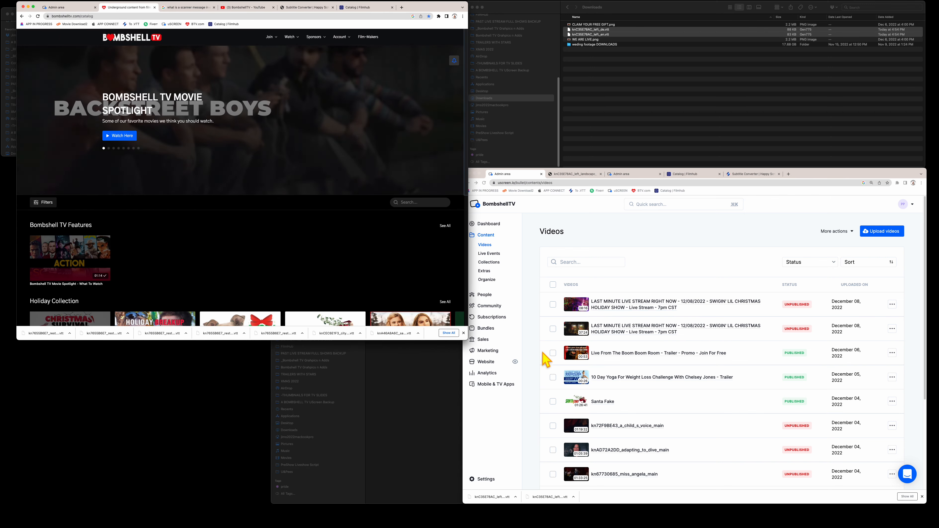
pyautogui.moveTo(464, 338); pyautogui.dragTo(892, 513)
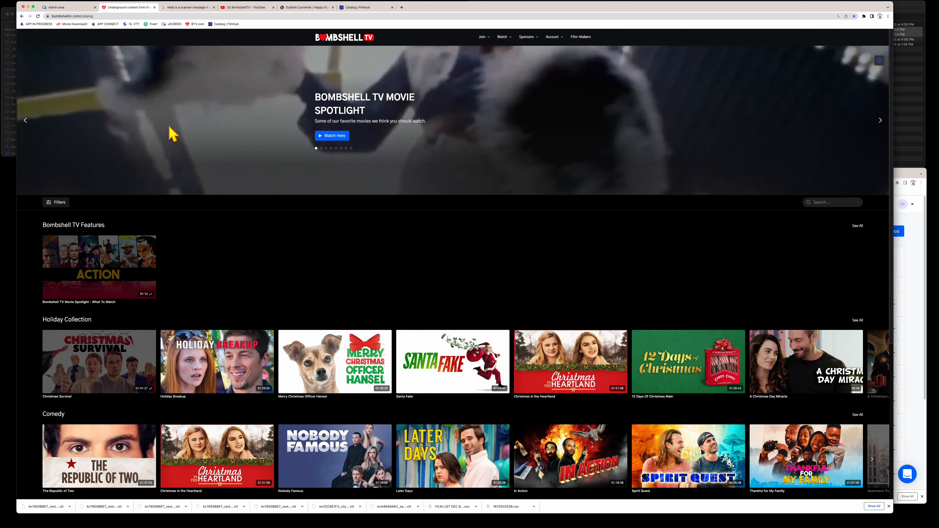
pyautogui.click(38, 16)
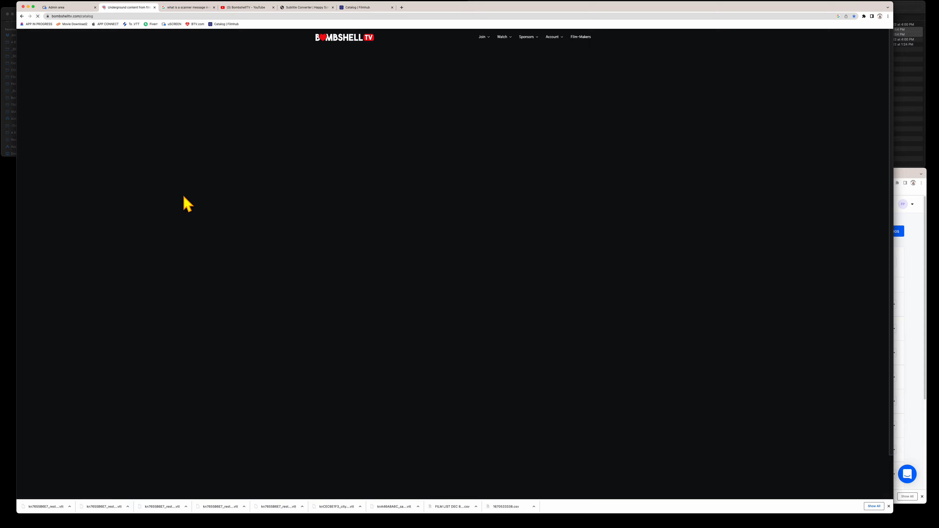
pyautogui.scroll(-6, 247, 275)
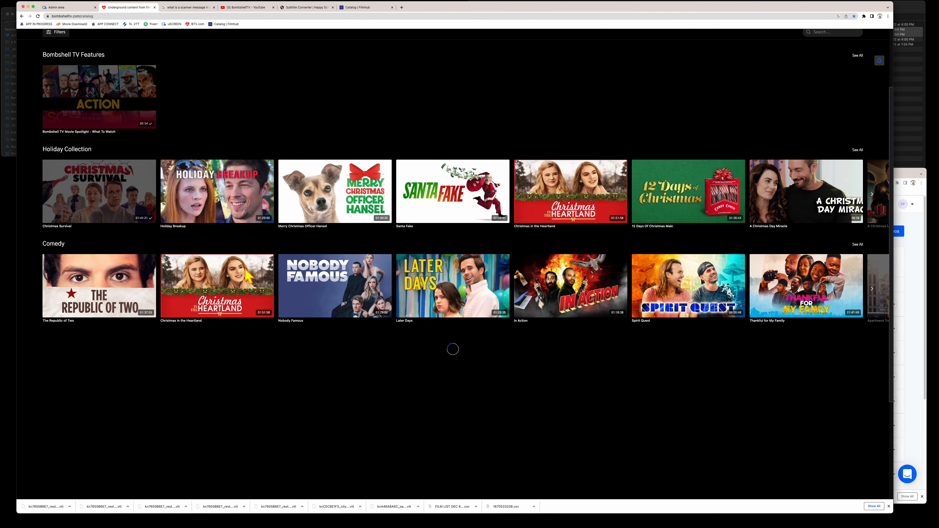
pyautogui.scroll(-7, 247, 275)
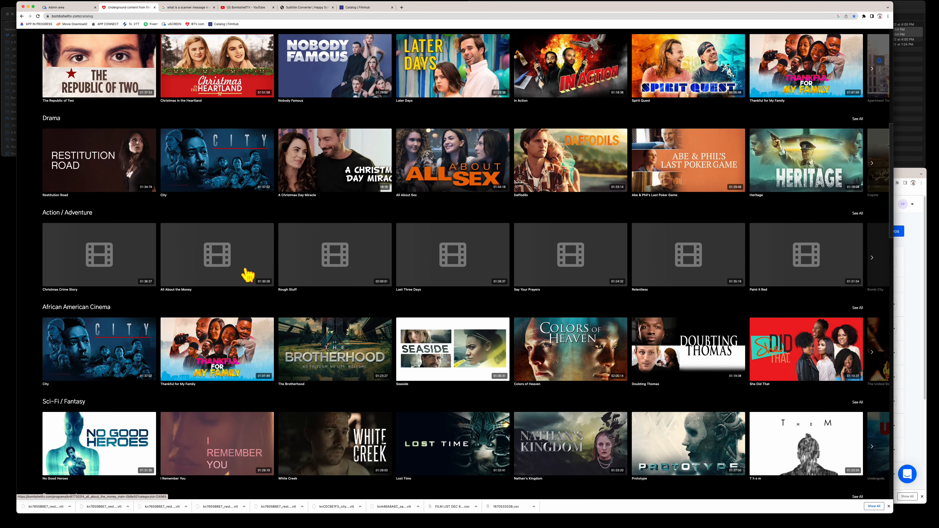
pyautogui.scroll(-7, 248, 276)
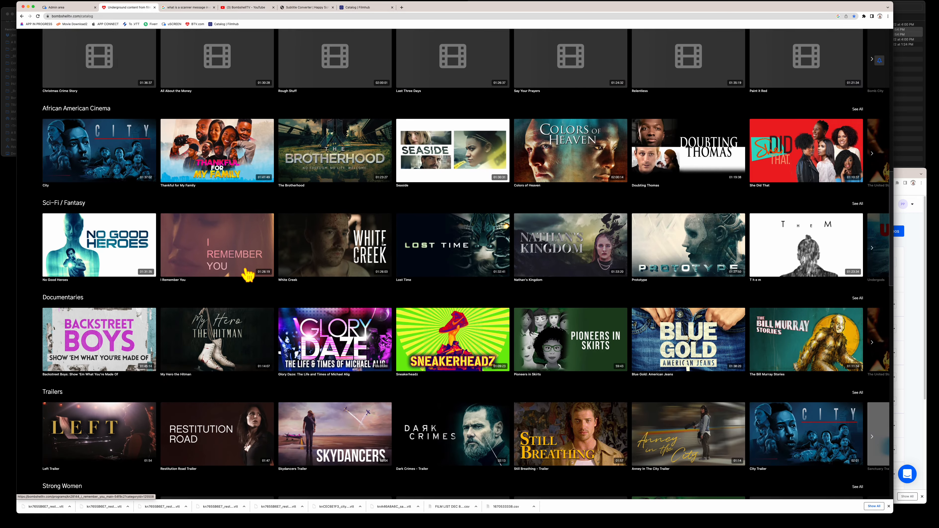
pyautogui.scroll(-2, 248, 275)
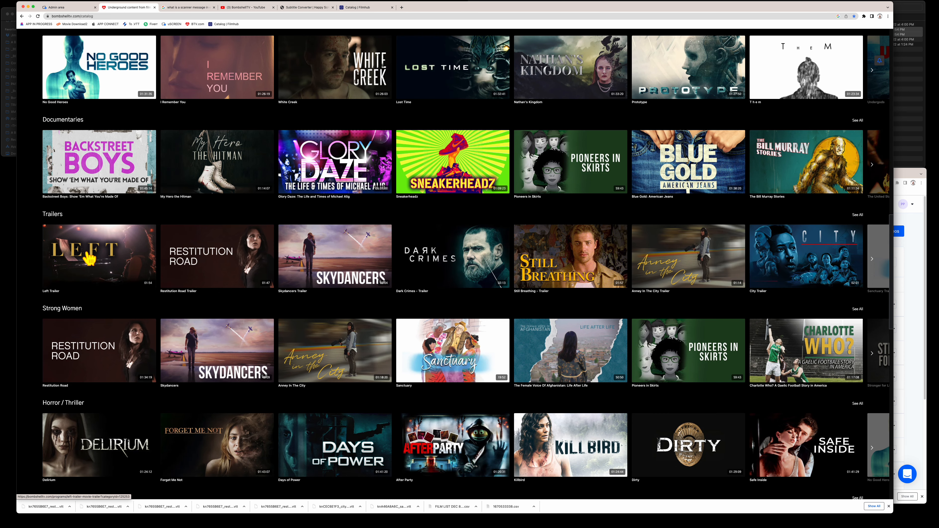
pyautogui.scroll(-4, 89, 257)
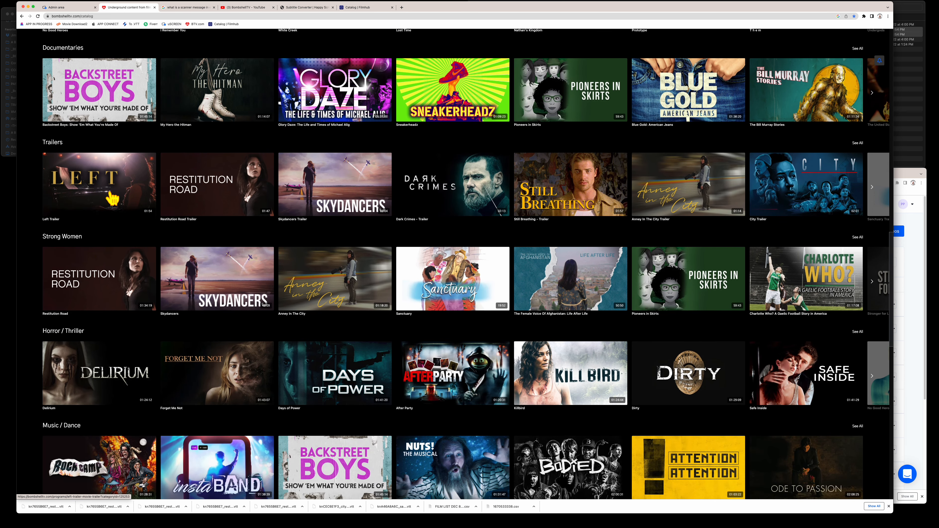
pyautogui.scroll(-1, 113, 198)
pyautogui.scroll(-6, 111, 197)
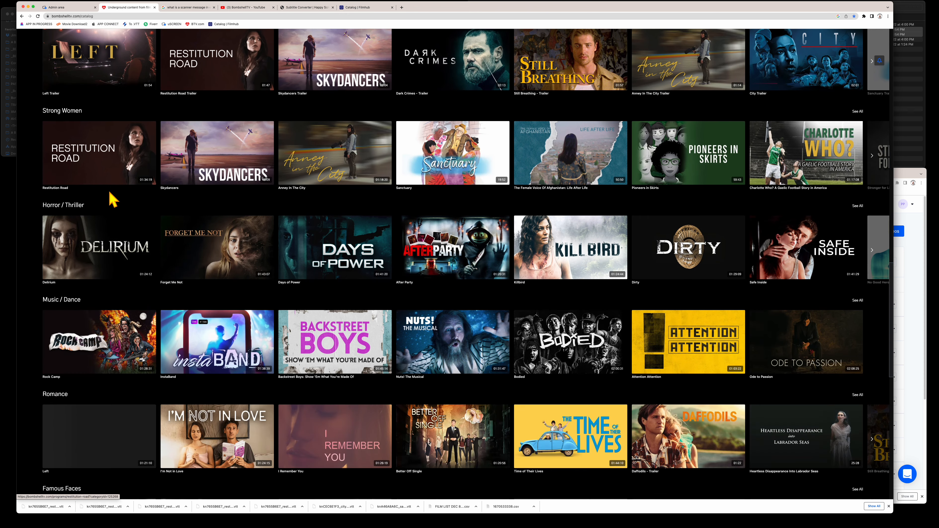
pyautogui.scroll(-4, 111, 197)
pyautogui.scroll(11, 116, 164)
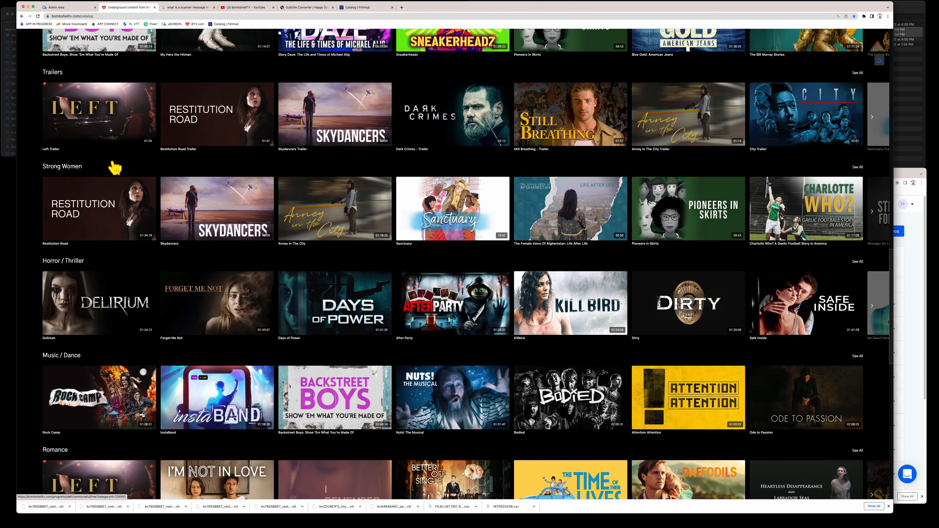
pyautogui.scroll(-12, 95, 186)
pyautogui.scroll(-1, 96, 222)
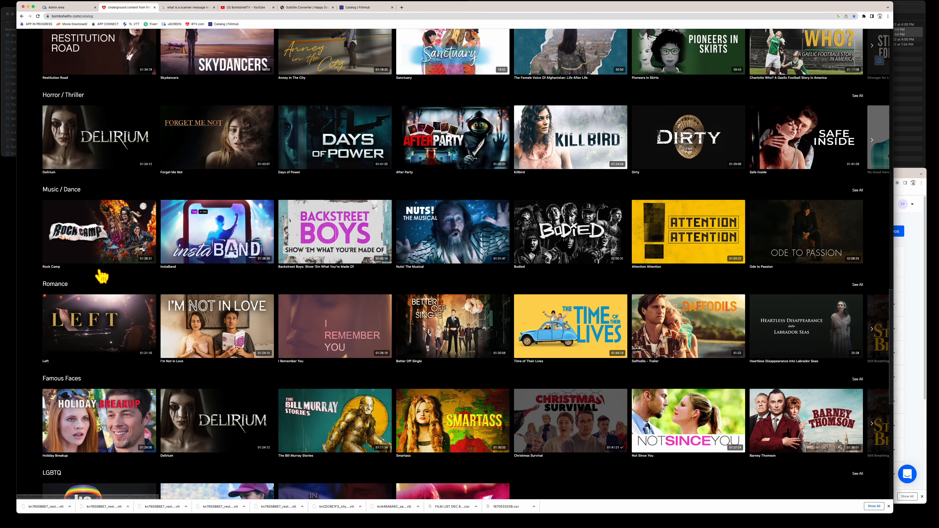
pyautogui.scroll(10, 91, 320)
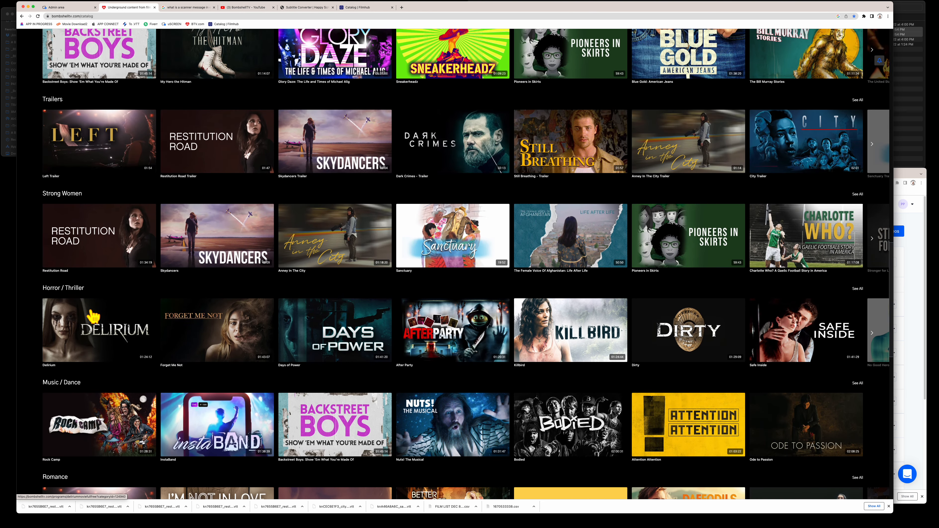
pyautogui.scroll(-10, 93, 317)
pyautogui.scroll(12, 93, 316)
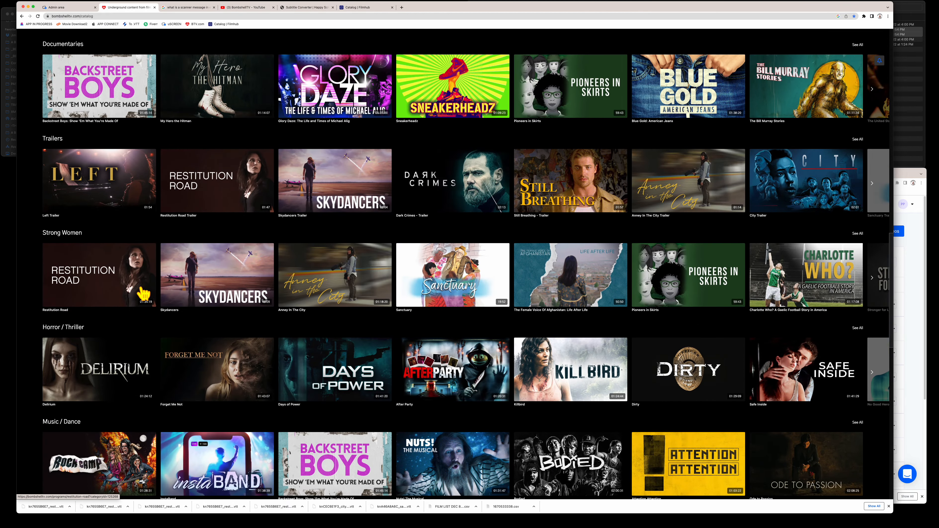
pyautogui.scroll(-20, 144, 294)
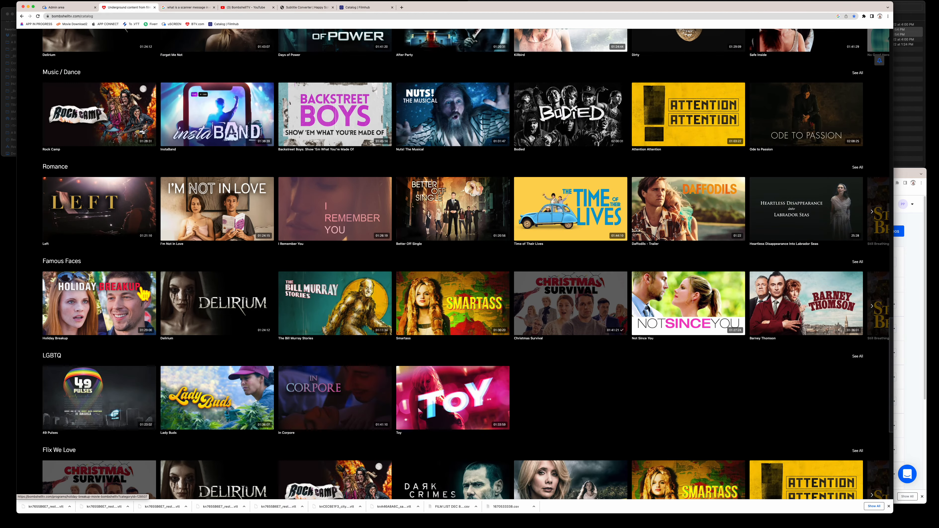
pyautogui.scroll(-8, 144, 294)
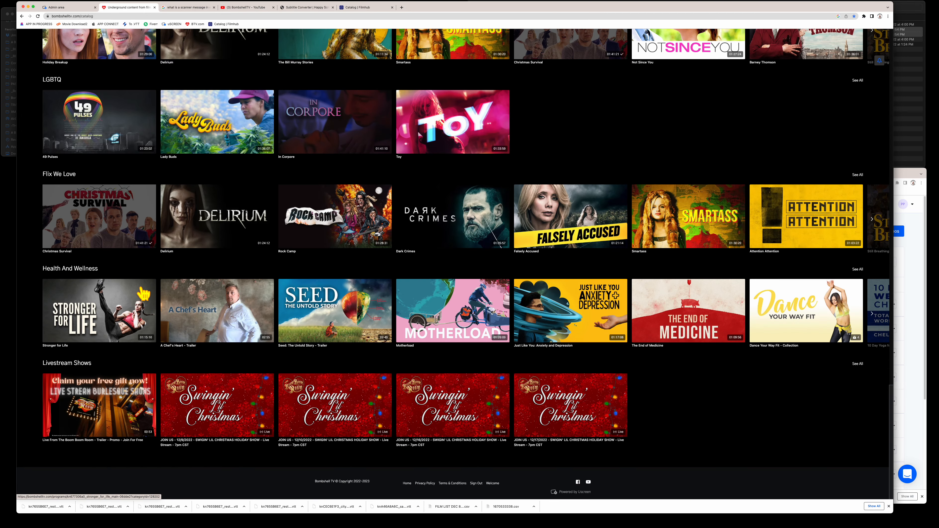
pyautogui.scroll(20, 144, 294)
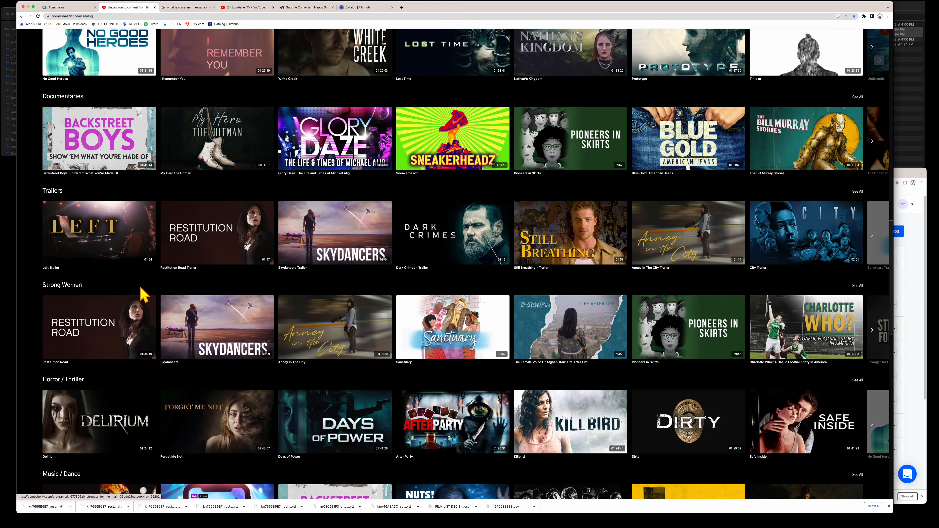
pyautogui.scroll(1, 143, 294)
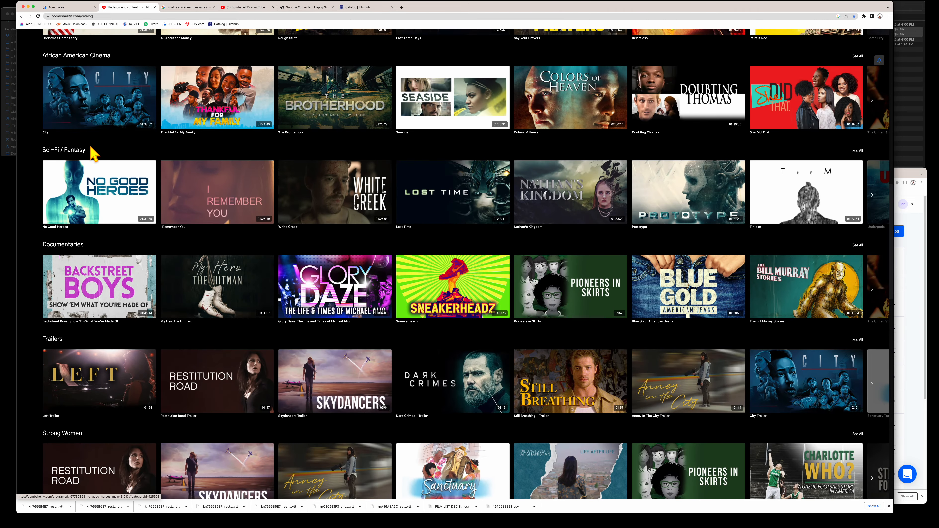
pyautogui.scroll(20, 93, 154)
pyautogui.scroll(2, 92, 154)
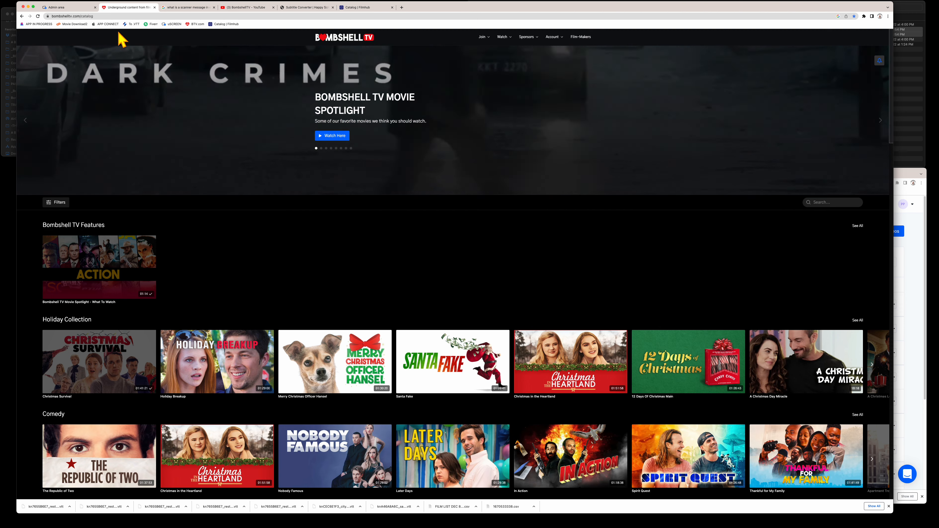
# - Change the Romance category's position to 10 in Content > Organize and save it
pyautogui.click(81, 8)
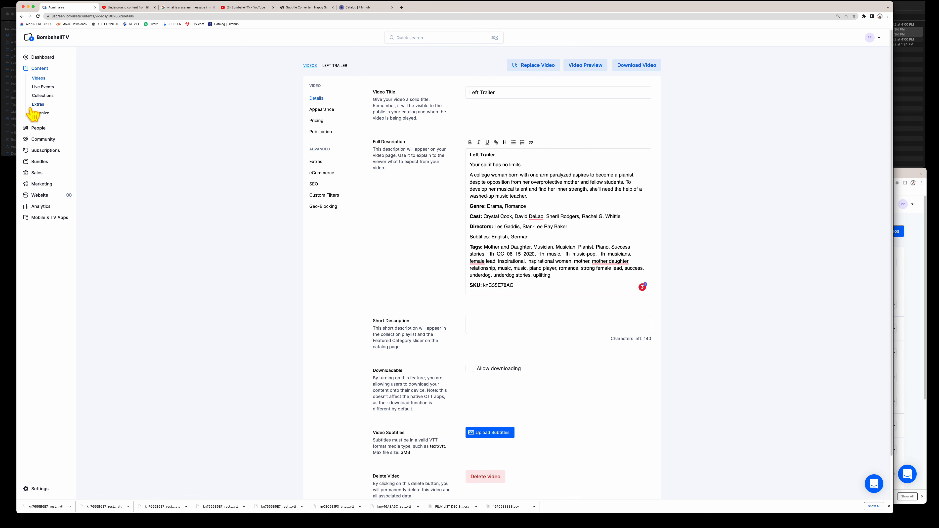
pyautogui.click(42, 115)
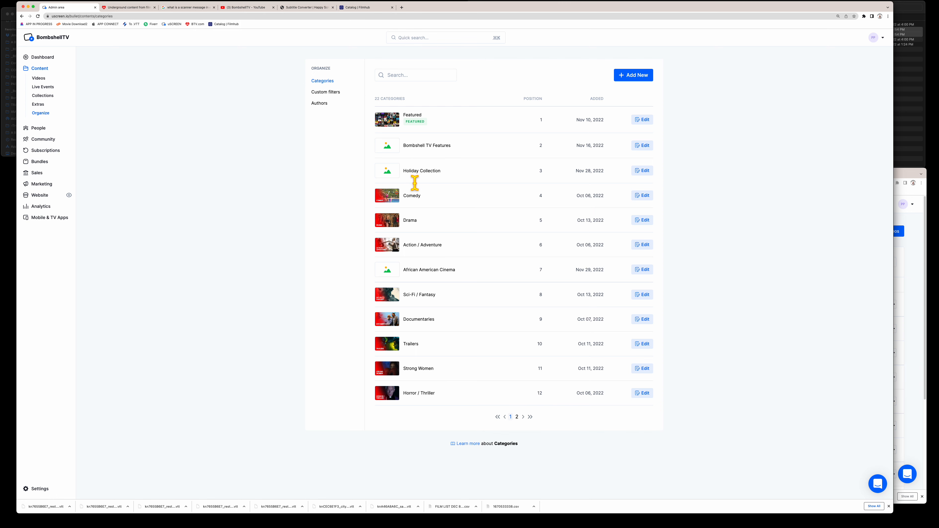
pyautogui.click(517, 416)
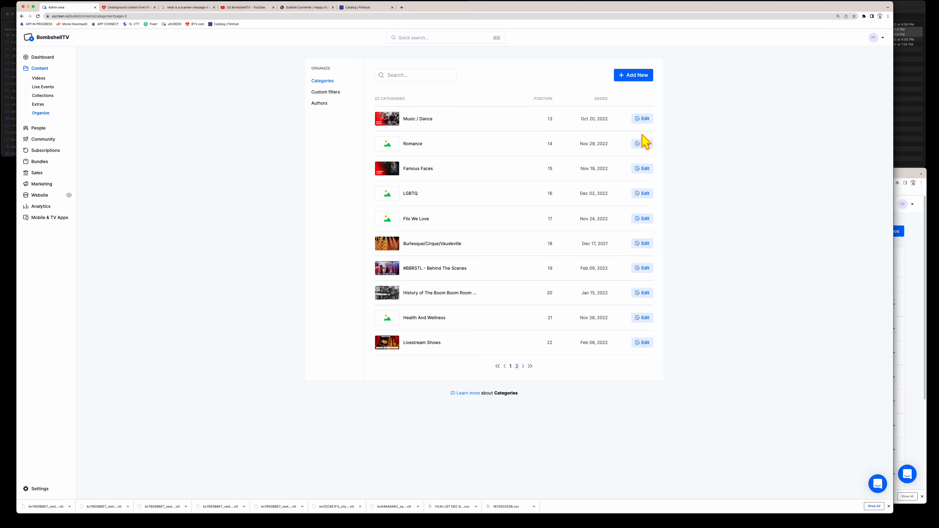
pyautogui.click(642, 146)
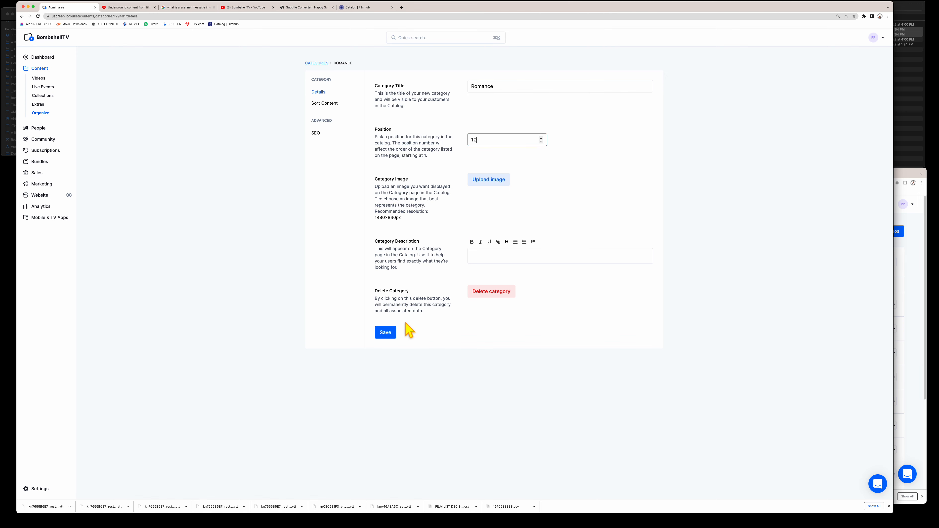
pyautogui.click(385, 332)
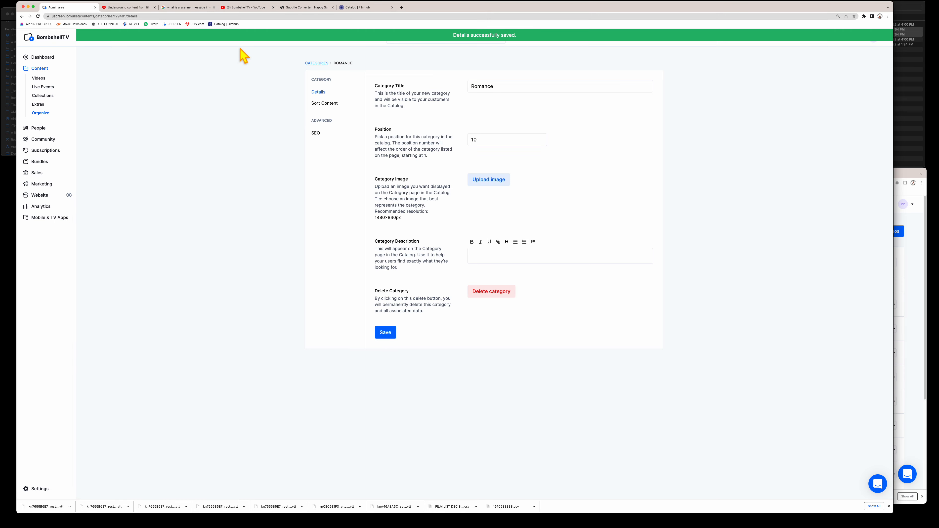
pyautogui.click(129, 9)
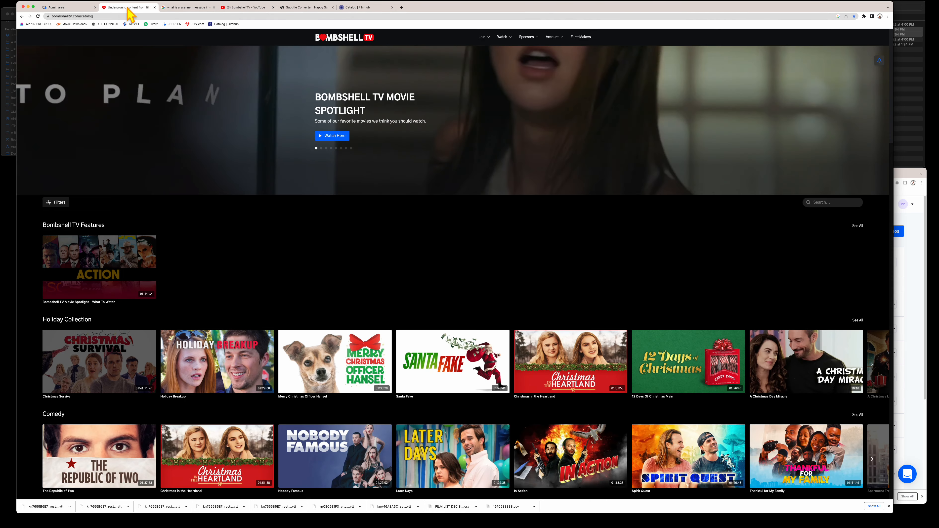
# - Reload the catalog and confirm Romance now follows Documentaries, above Trailers
pyautogui.click(38, 17)
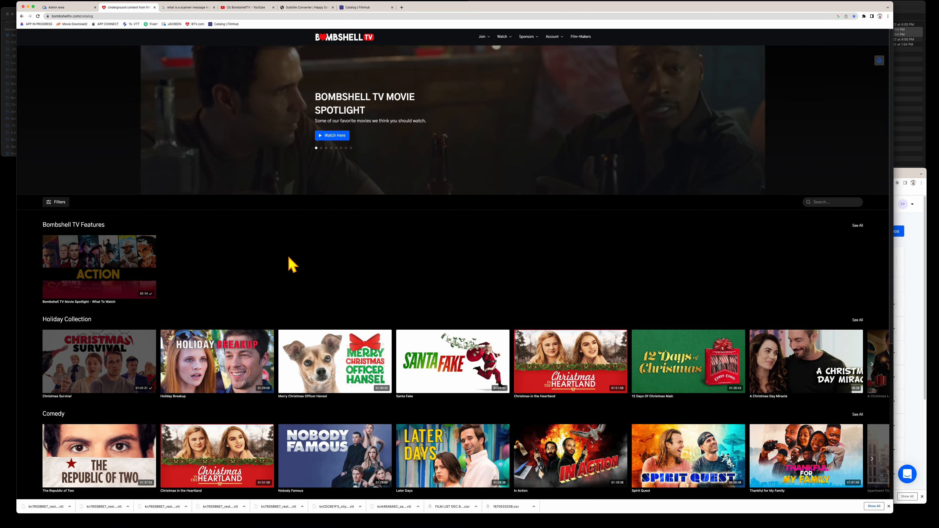
pyautogui.scroll(-6, 287, 262)
pyautogui.scroll(-15, 291, 264)
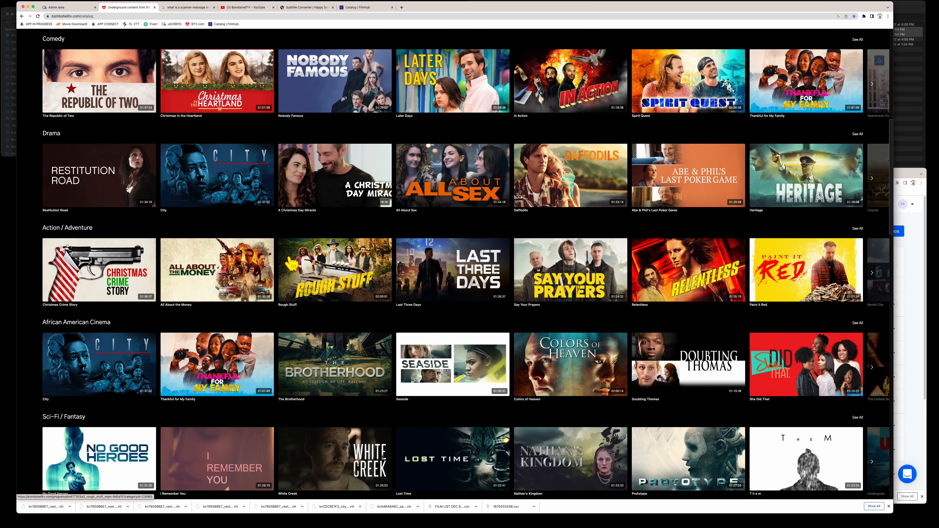
pyautogui.scroll(-10, 291, 263)
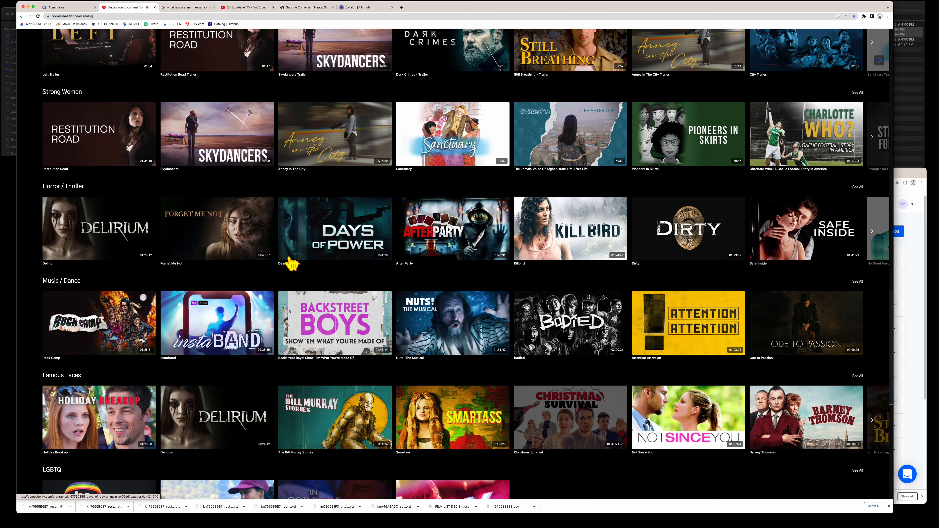
pyautogui.scroll(-5, 292, 263)
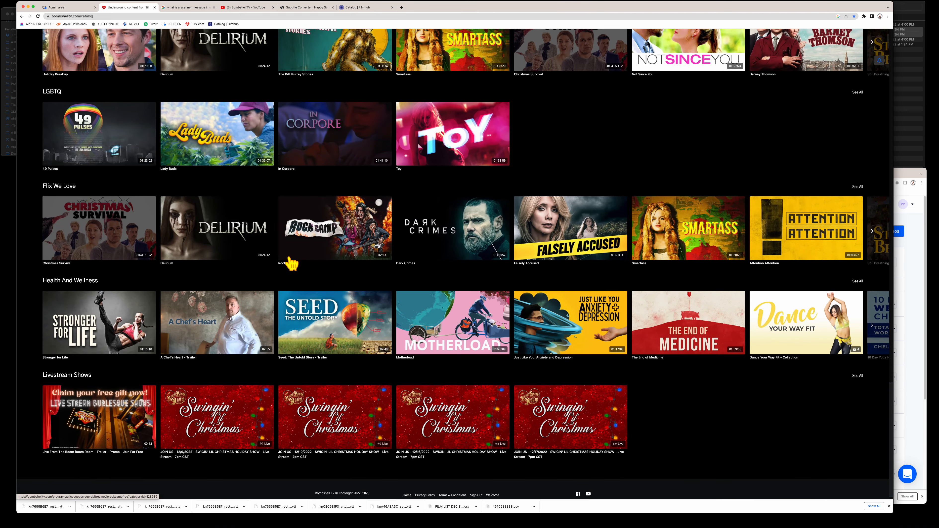
pyautogui.scroll(-1, 292, 263)
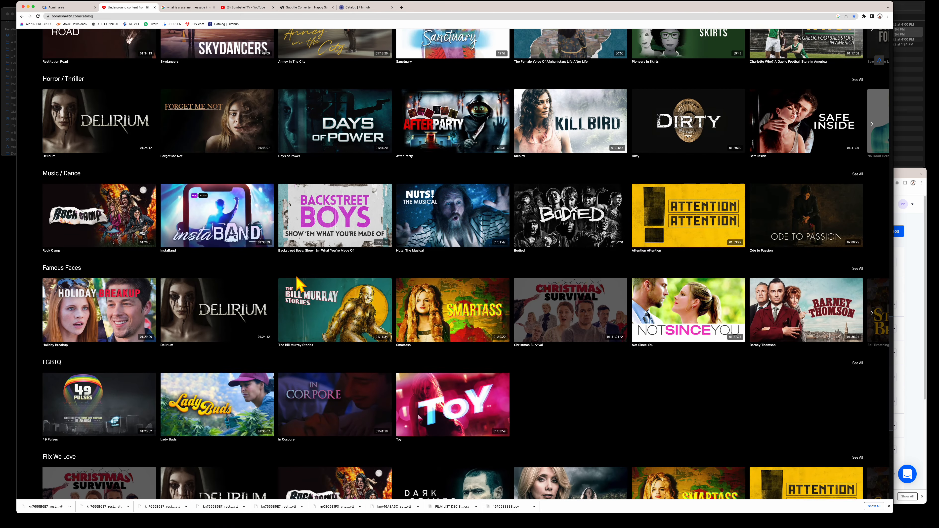
pyautogui.scroll(8, 298, 283)
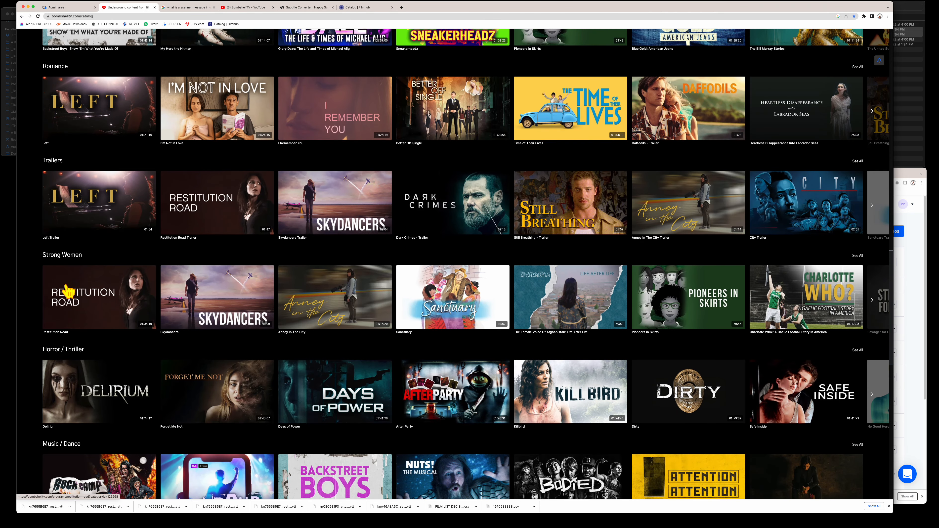
pyautogui.scroll(3, 67, 291)
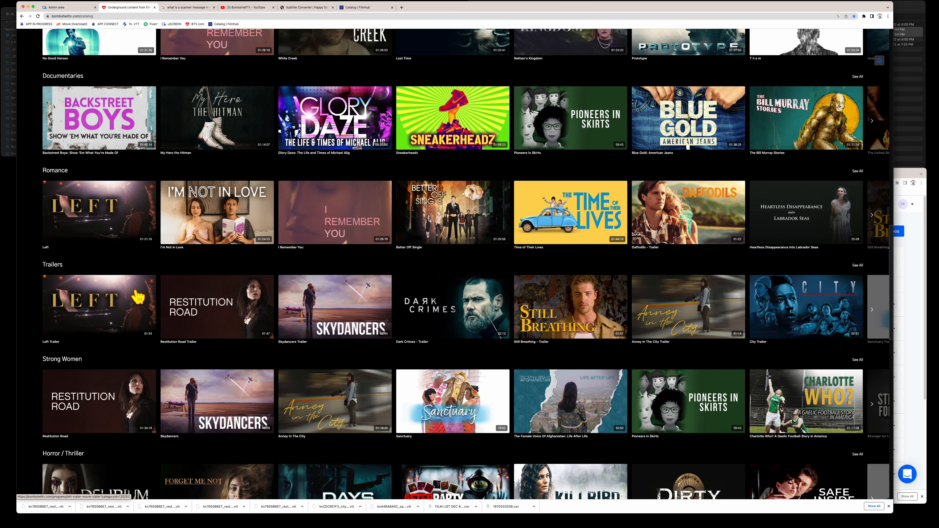
pyautogui.click(74, 8)
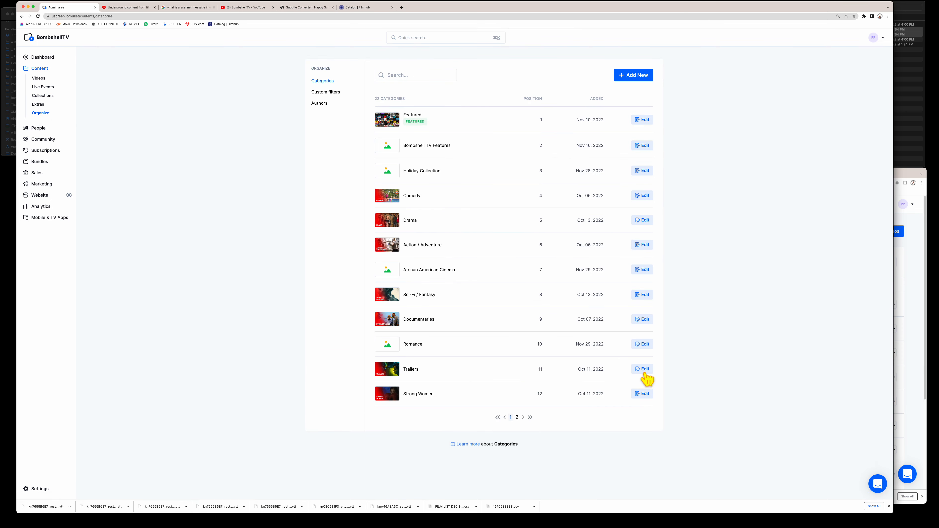
# - In the Trailers sort order, place Left Trailer after City Trailer, then Attention Attention after it
pyautogui.click(637, 369)
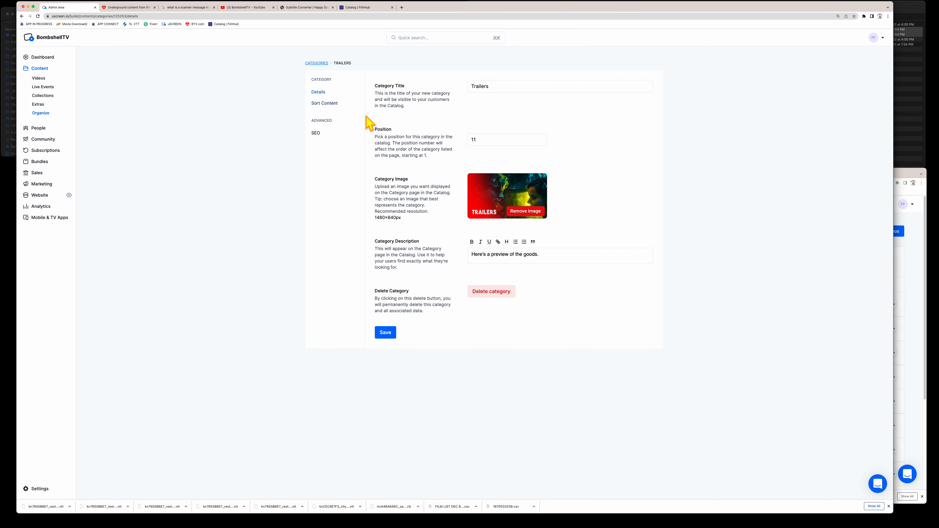
pyautogui.click(325, 105)
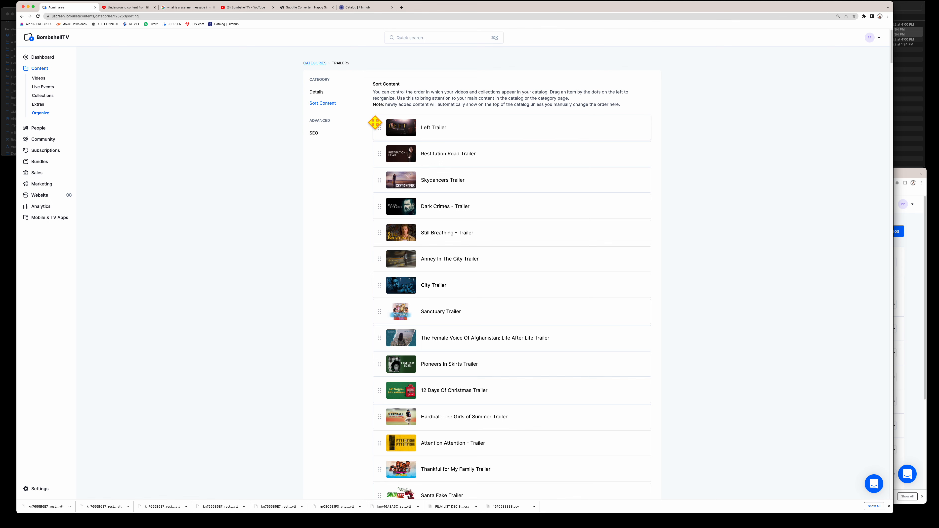
pyautogui.moveTo(381, 127); pyautogui.dragTo(393, 301)
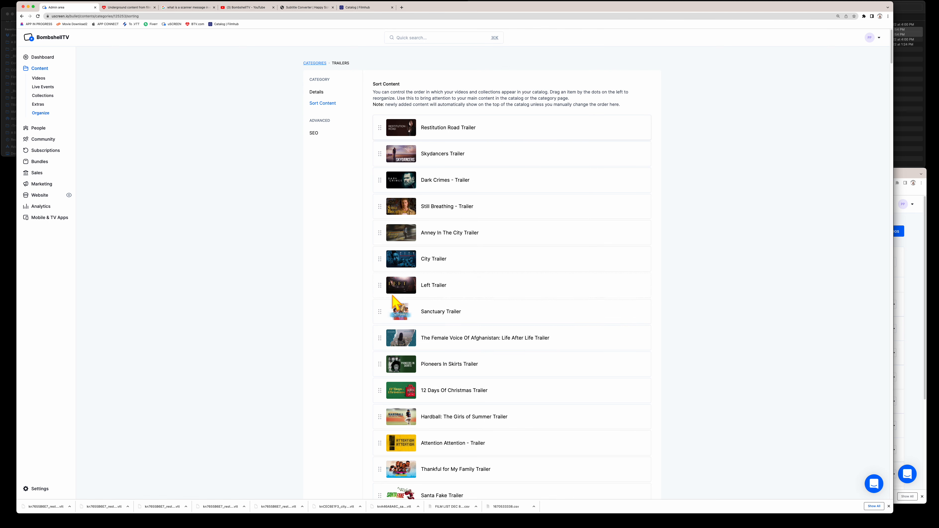
pyautogui.scroll(-5, 775, 325)
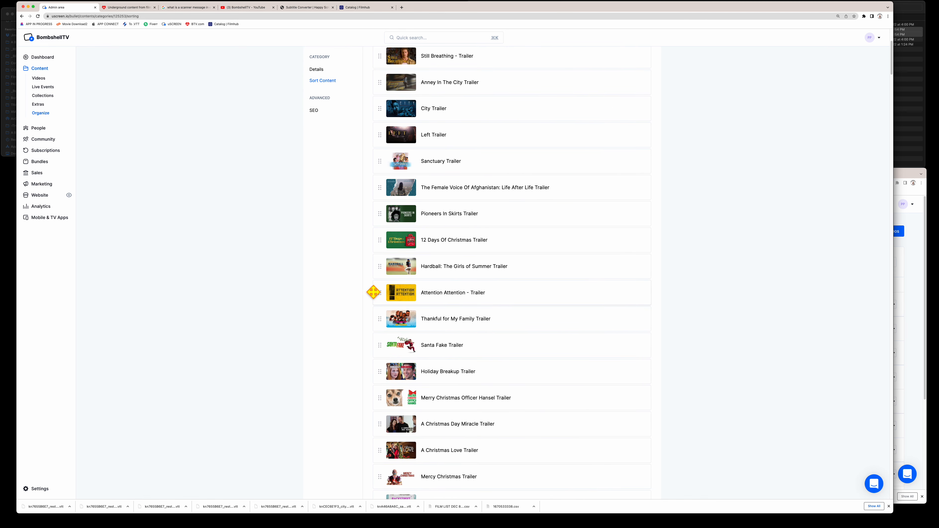
pyautogui.moveTo(377, 292); pyautogui.dragTo(390, 149)
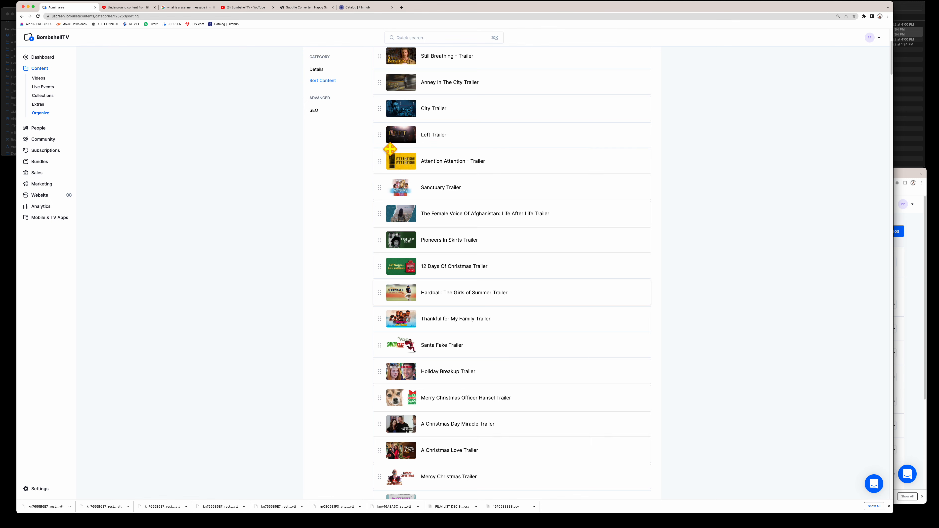
# - Move A Christmas Love Trailer after Afghanistan and Holiday Breakup after Hardball, then save
pyautogui.moveTo(383, 452); pyautogui.dragTo(398, 236)
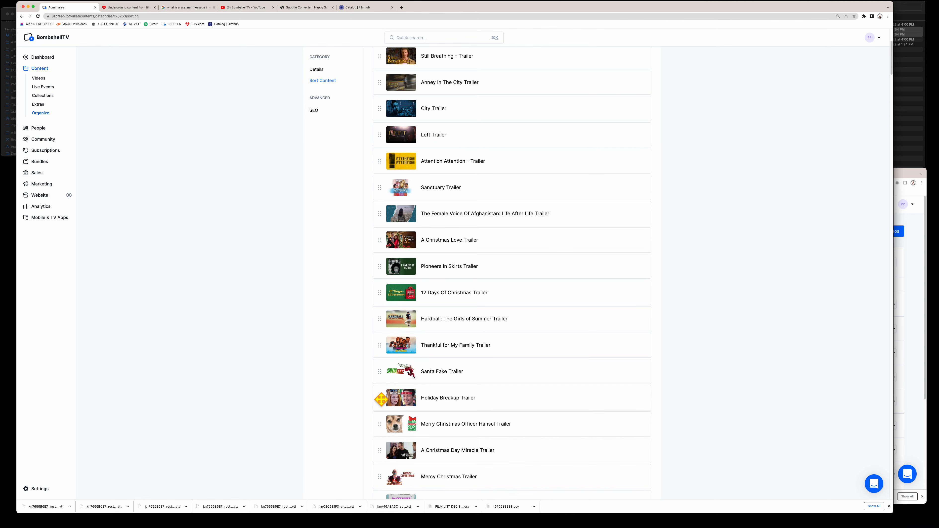
pyautogui.moveTo(381, 399); pyautogui.dragTo(380, 343)
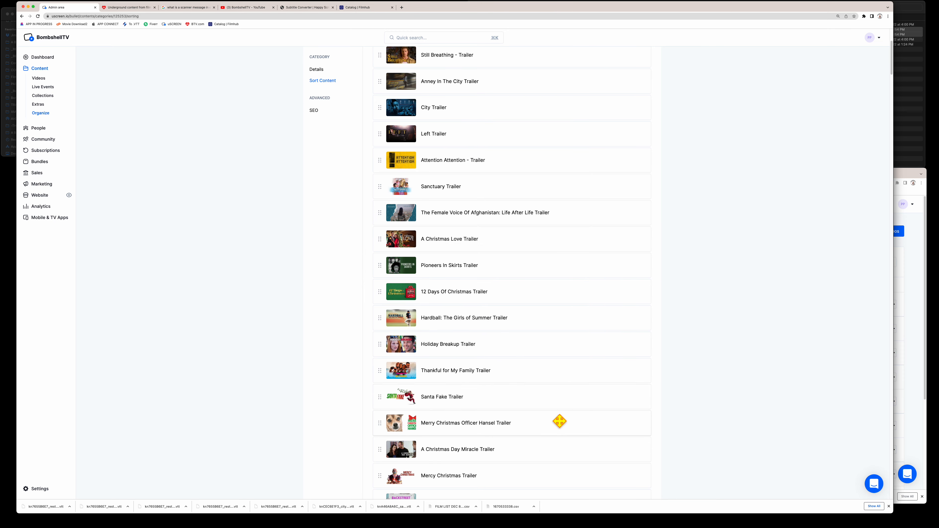
pyautogui.scroll(-5, 559, 421)
pyautogui.scroll(-7, 559, 420)
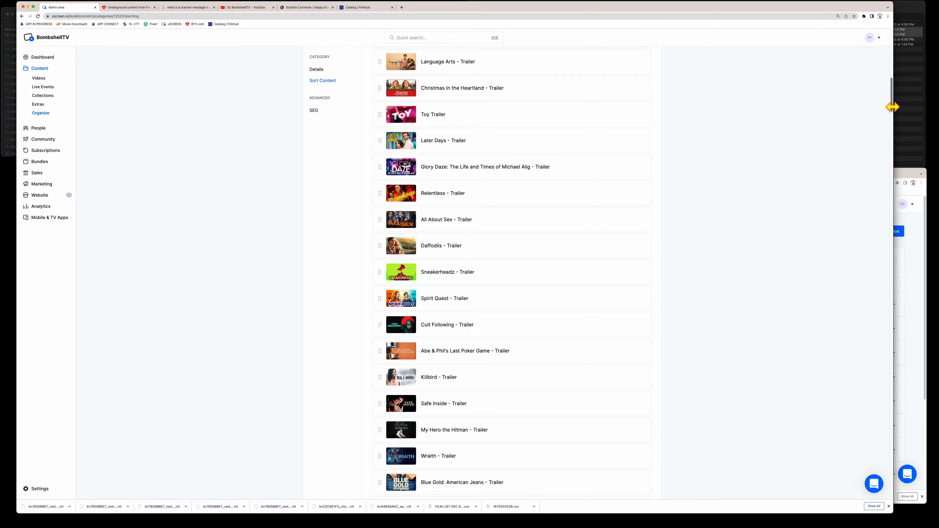
pyautogui.moveTo(891, 110); pyautogui.dragTo(890, 47)
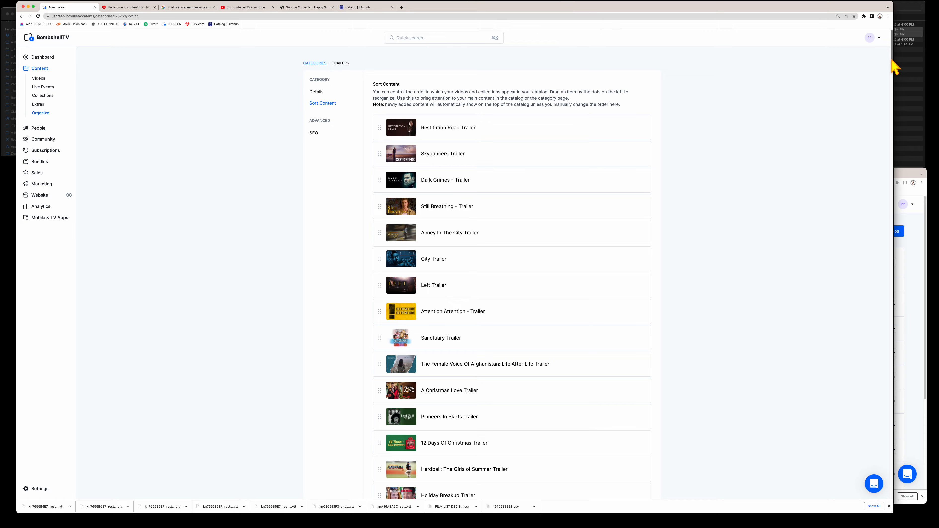
pyautogui.moveTo(894, 67); pyautogui.dragTo(855, 517)
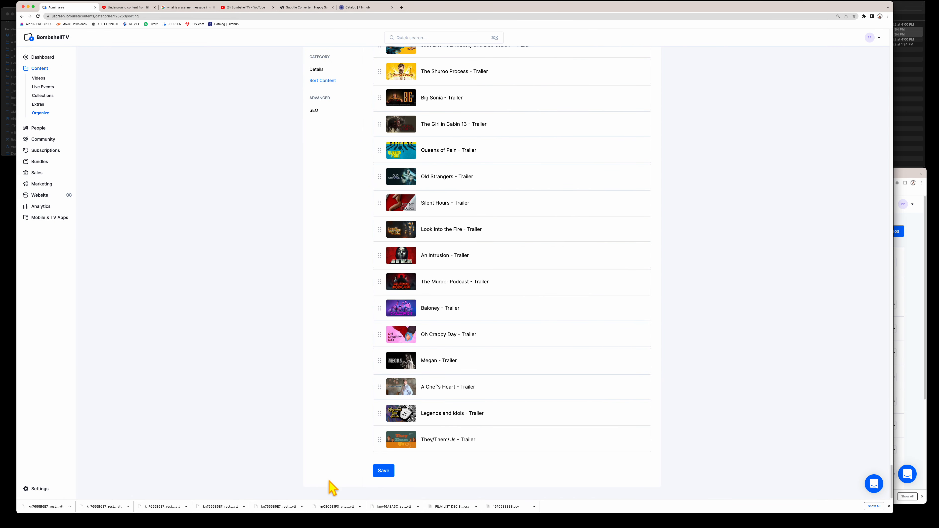
pyautogui.click(382, 471)
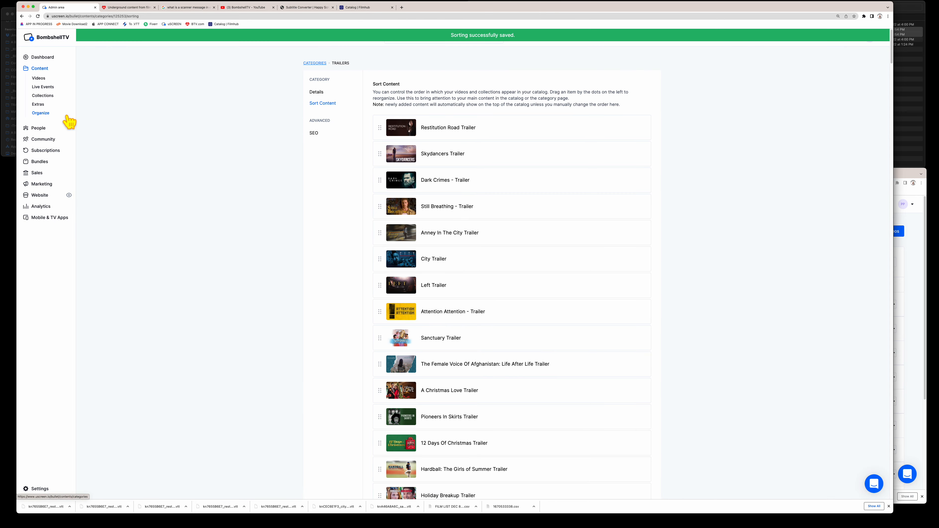
# - Scroll the storefront catalog to the Trailers row, confirming Left Trailer is seventh
pyautogui.click(126, 7)
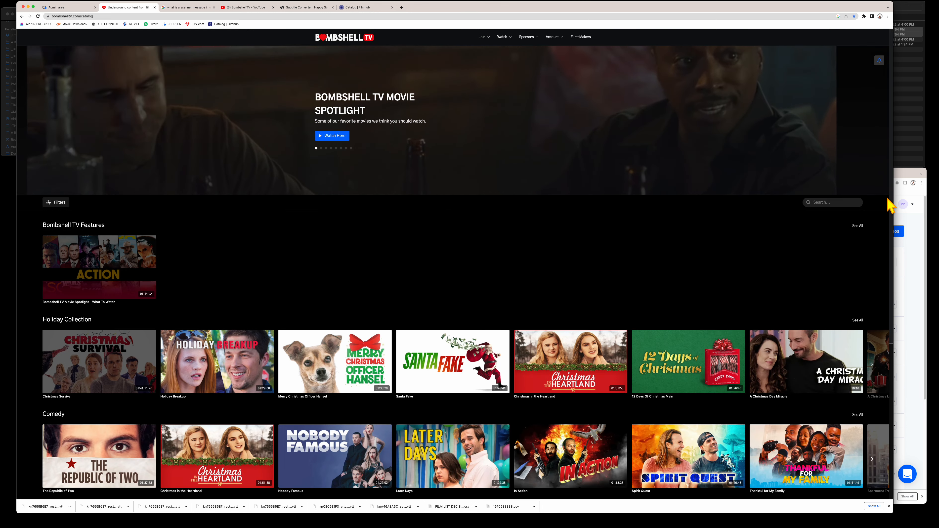
pyautogui.moveTo(892, 204); pyautogui.dragTo(891, 225)
pyautogui.scroll(-15, 881, 332)
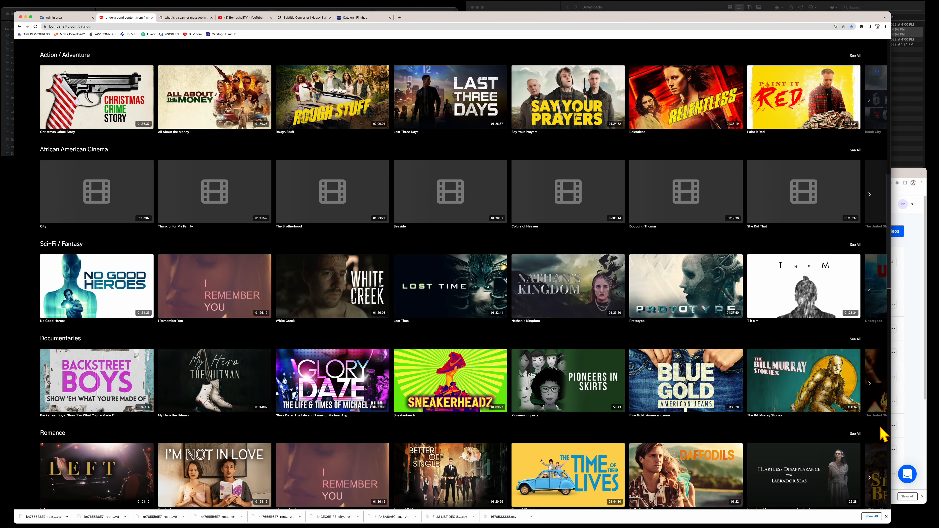
pyautogui.scroll(-6, 883, 434)
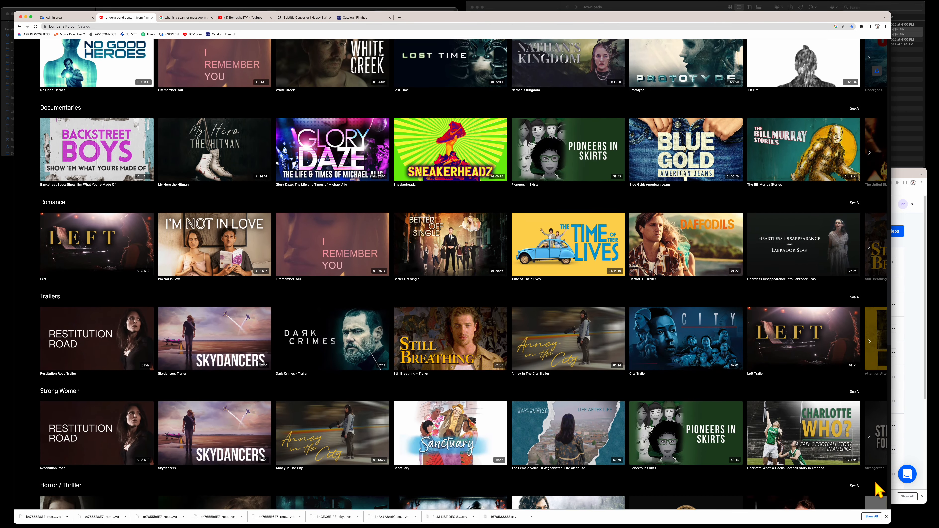
pyautogui.scroll(-1, 878, 490)
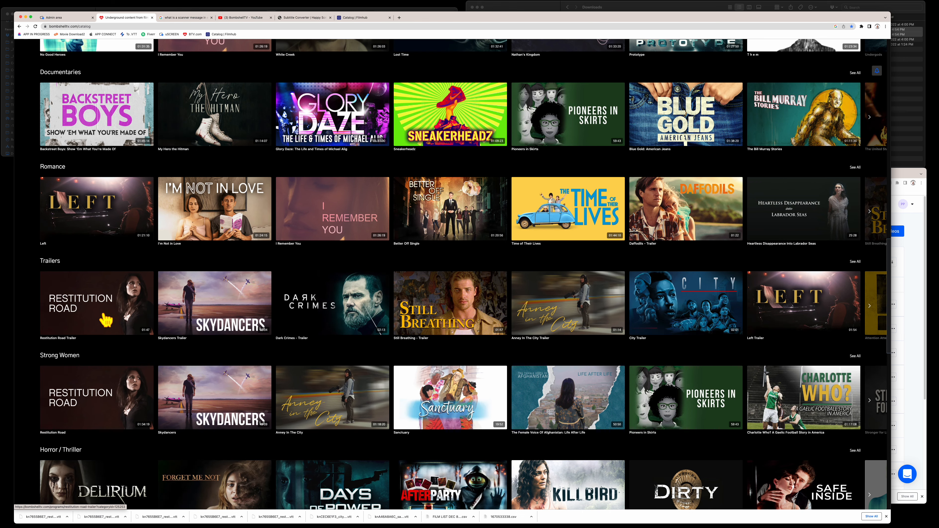
# - Place Restitution Road Trailer after Pioneers In Skirts Trailer in the Trailers order and save
pyautogui.click(77, 17)
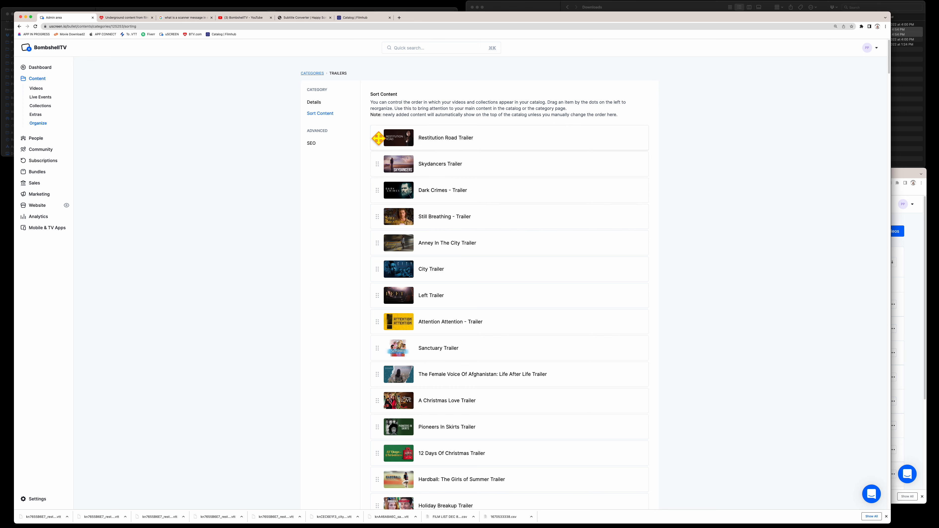
pyautogui.moveTo(379, 139); pyautogui.dragTo(384, 436)
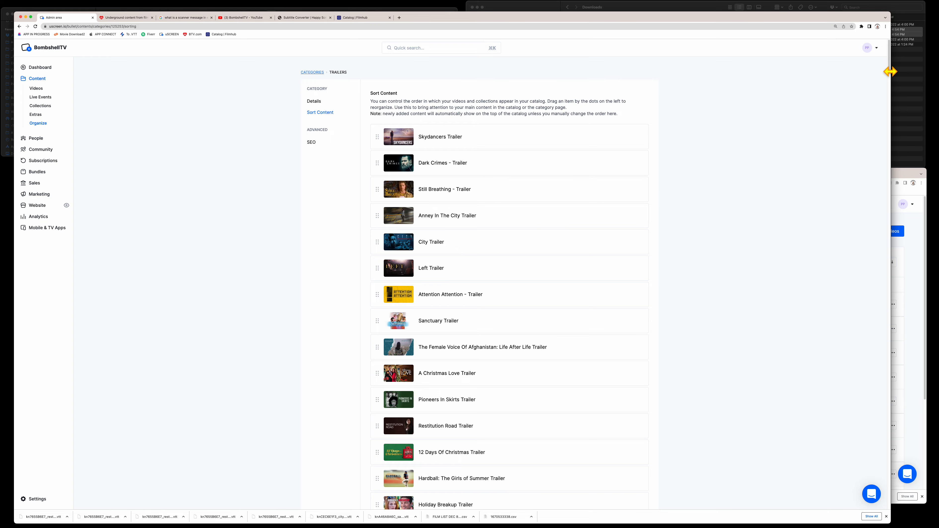
pyautogui.moveTo(889, 67); pyautogui.dragTo(834, 521)
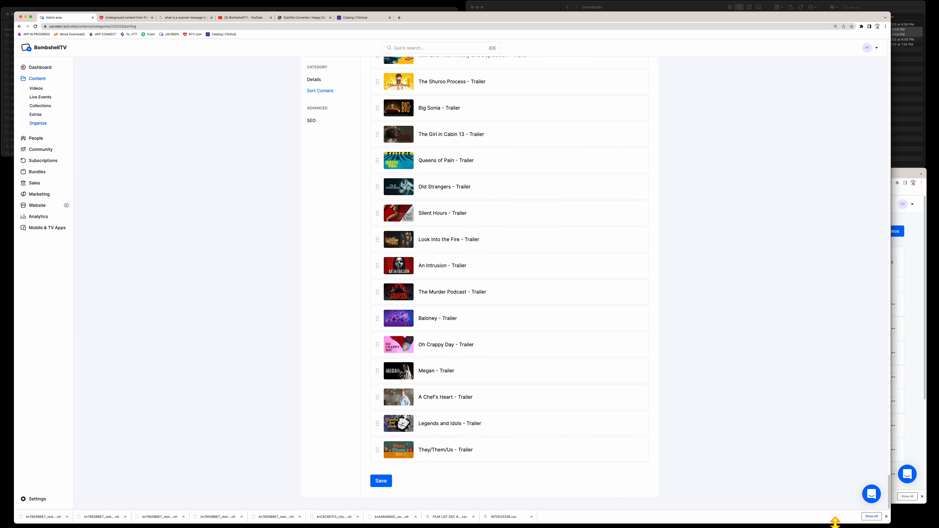
pyautogui.click(380, 483)
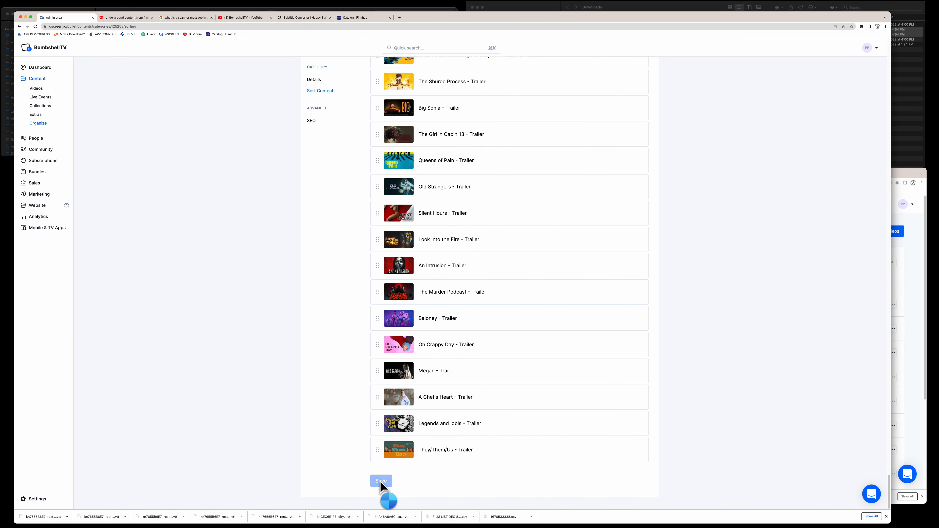
# - Reload the storefront to confirm Skydancers Trailer leads the Trailers row, then return to admin sorting
pyautogui.click(125, 18)
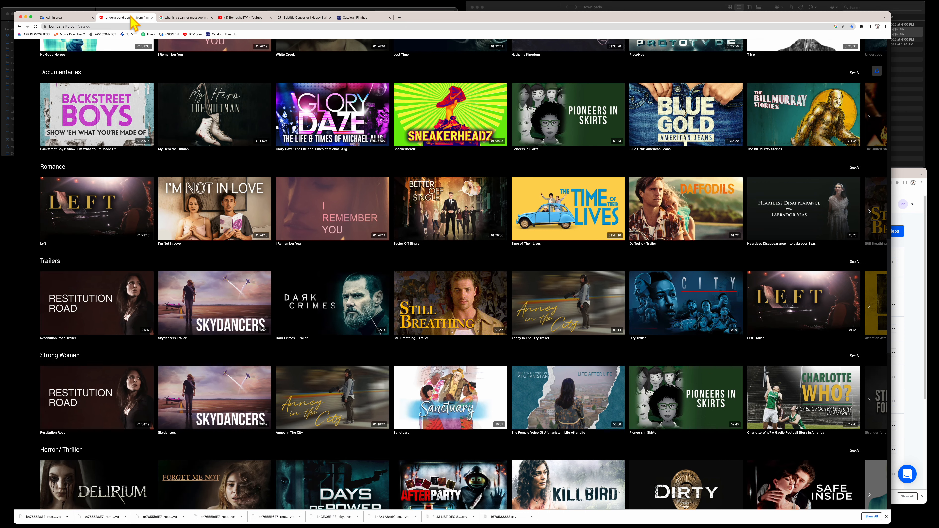
pyautogui.click(37, 27)
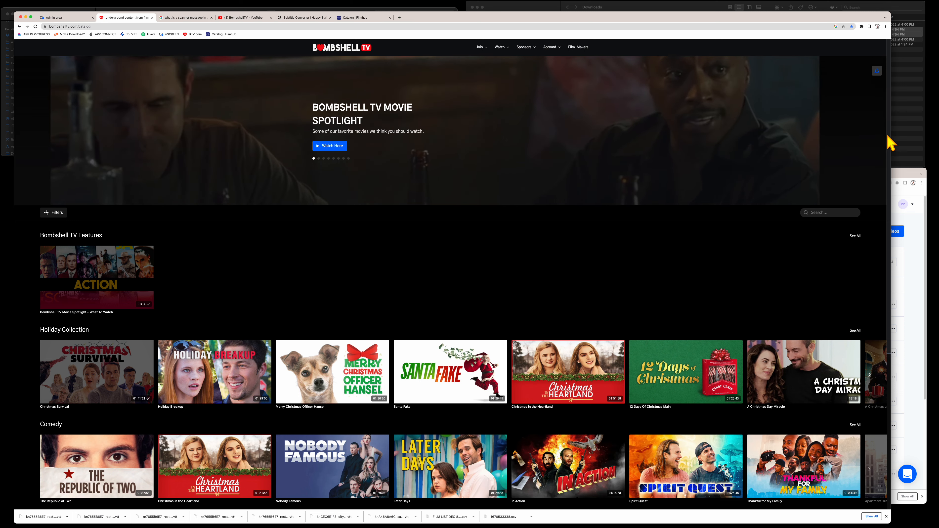
pyautogui.scroll(-1, 888, 162)
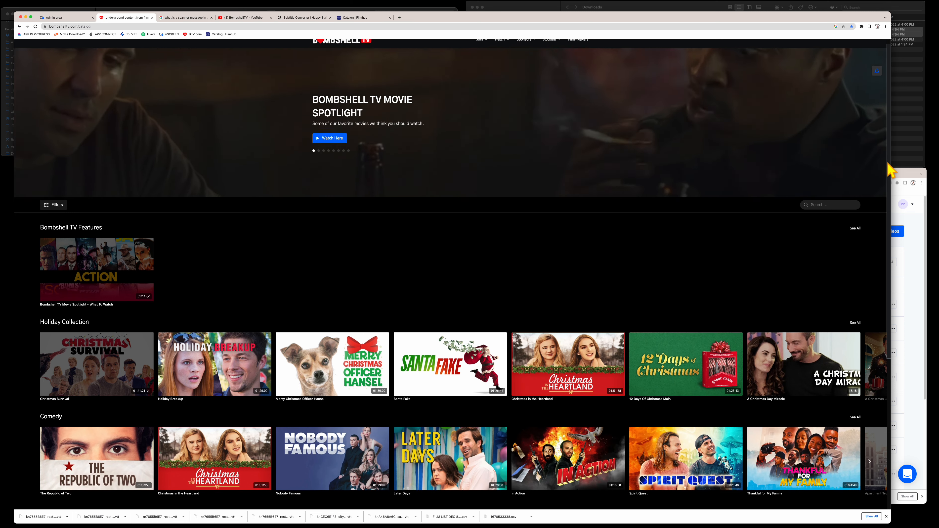
pyautogui.scroll(-10, 888, 168)
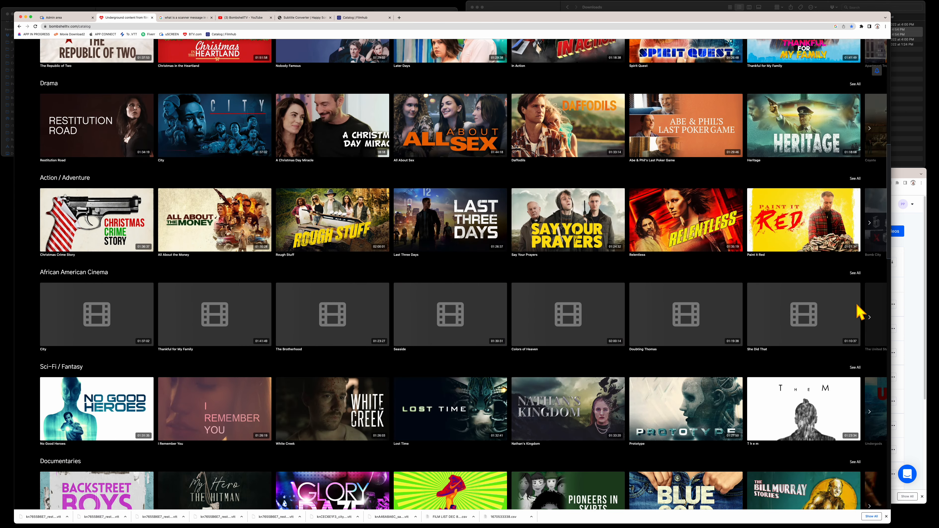
pyautogui.scroll(-3, 855, 318)
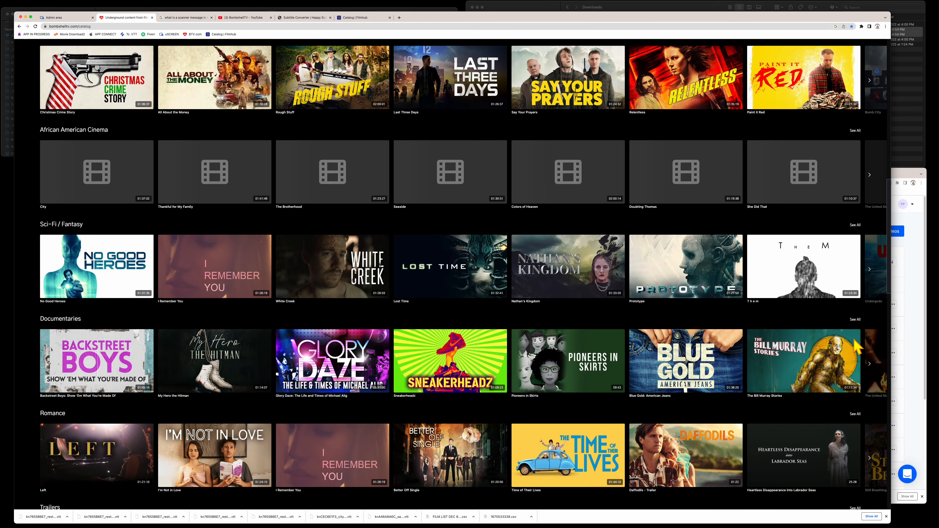
pyautogui.scroll(-12, 856, 348)
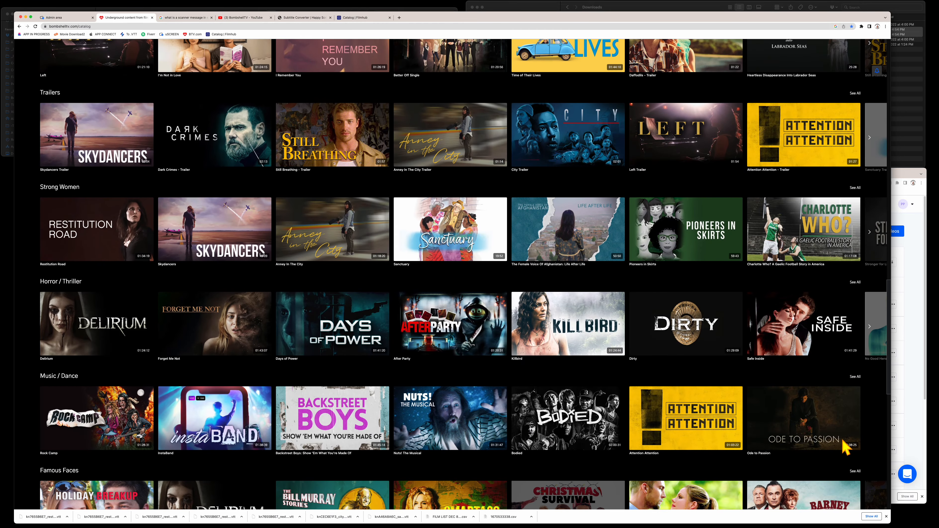
pyautogui.scroll(-6, 838, 473)
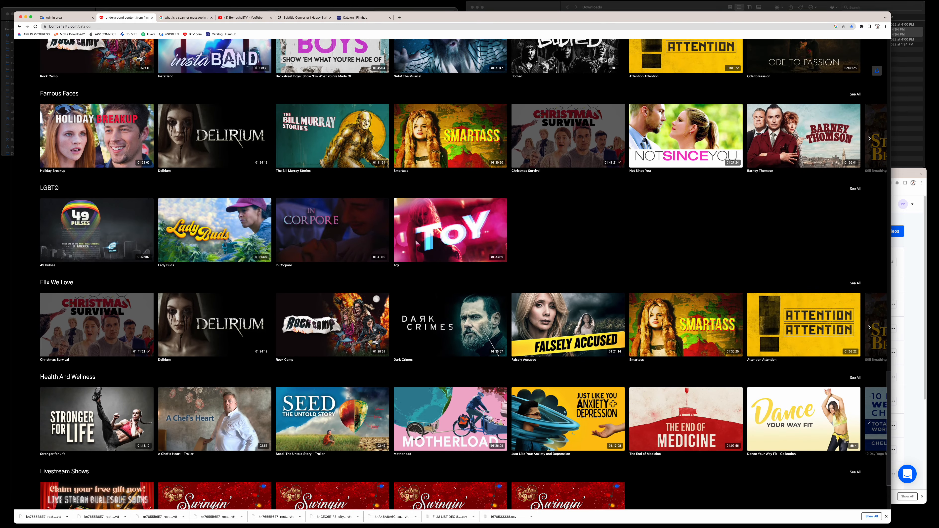
pyautogui.scroll(20, 451, 274)
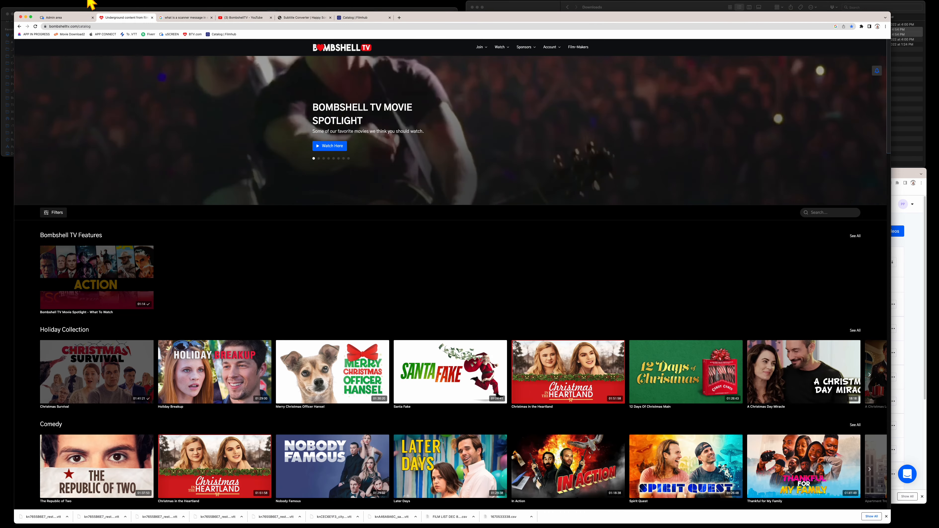
pyautogui.click(75, 17)
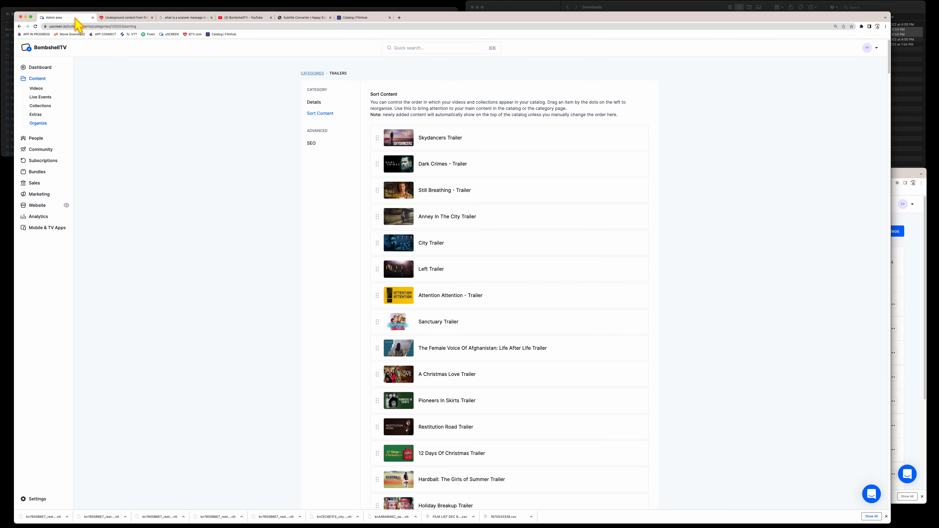